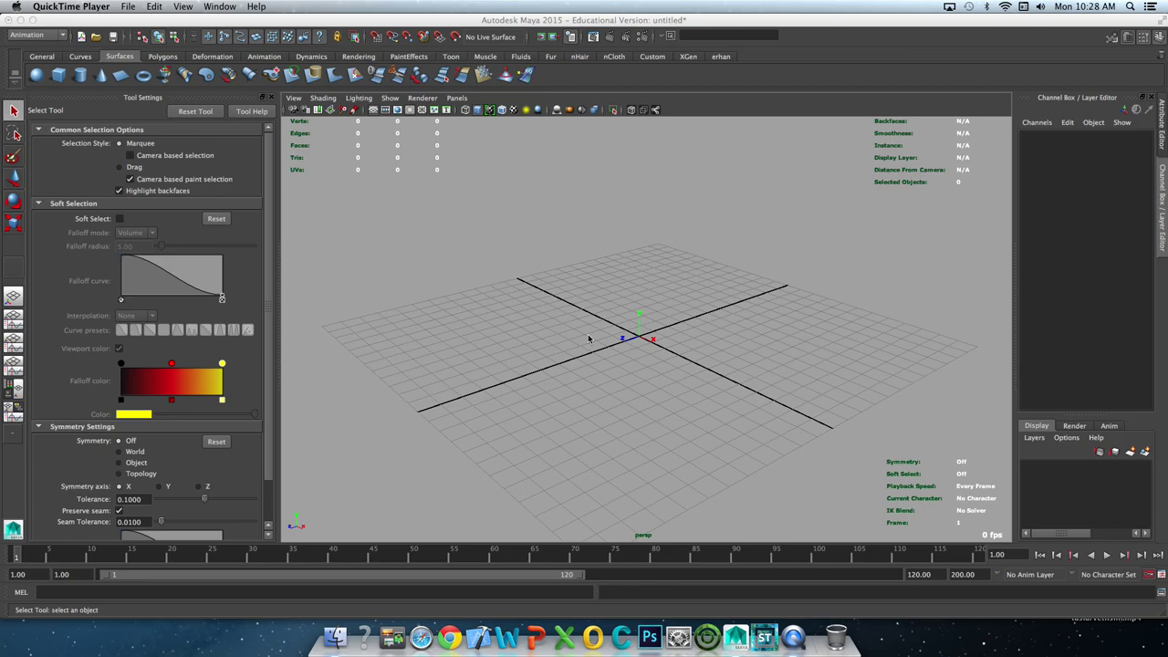
Create polygon plane pPlane1 at the scene origin from the Polygons shelf.
{"action": "mouse_move", "coordinate": [639, 358]}
{"action": "left_mouse_down", "text": "alt"}
{"action": "mouse_move", "coordinate": [624, 362]}
{"action": "mouse_move", "coordinate": [624, 337]}
{"action": "left_mouse_up", "text": "alt"}
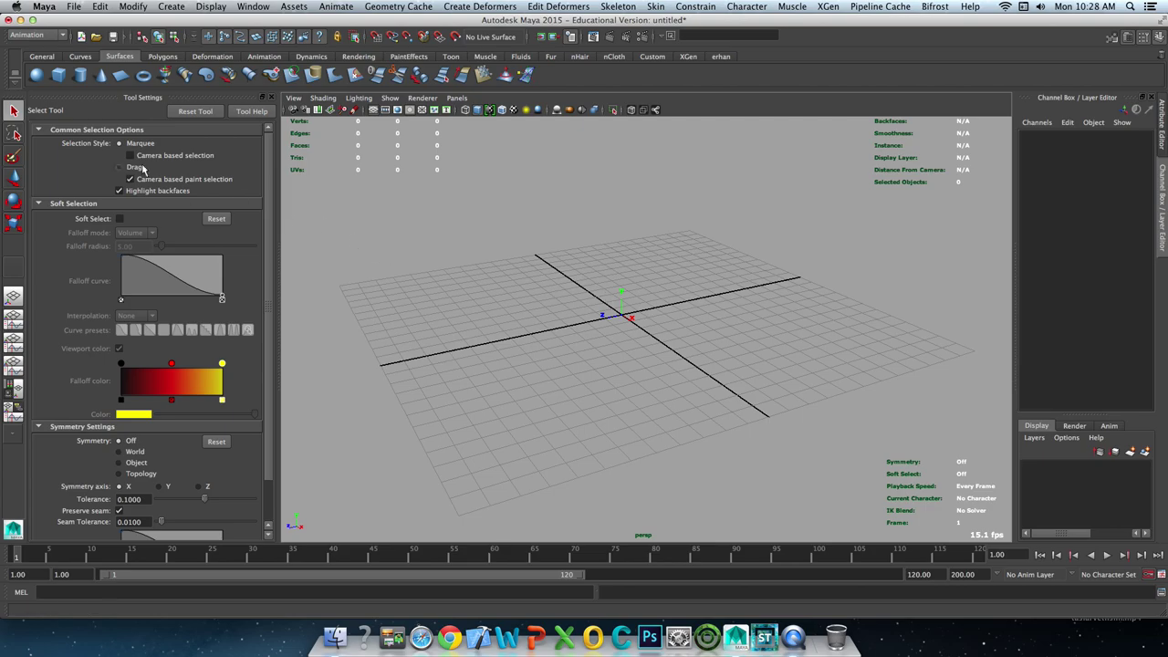
{"action": "left_click", "coordinate": [162, 55]}
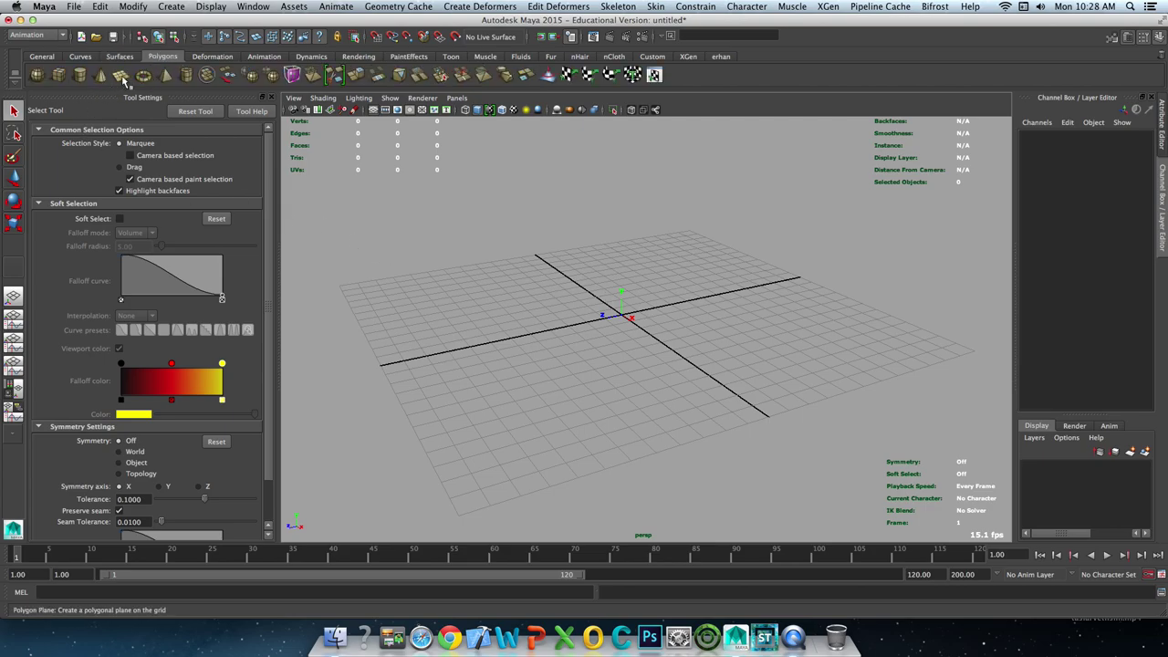
{"action": "left_click", "coordinate": [607, 292]}
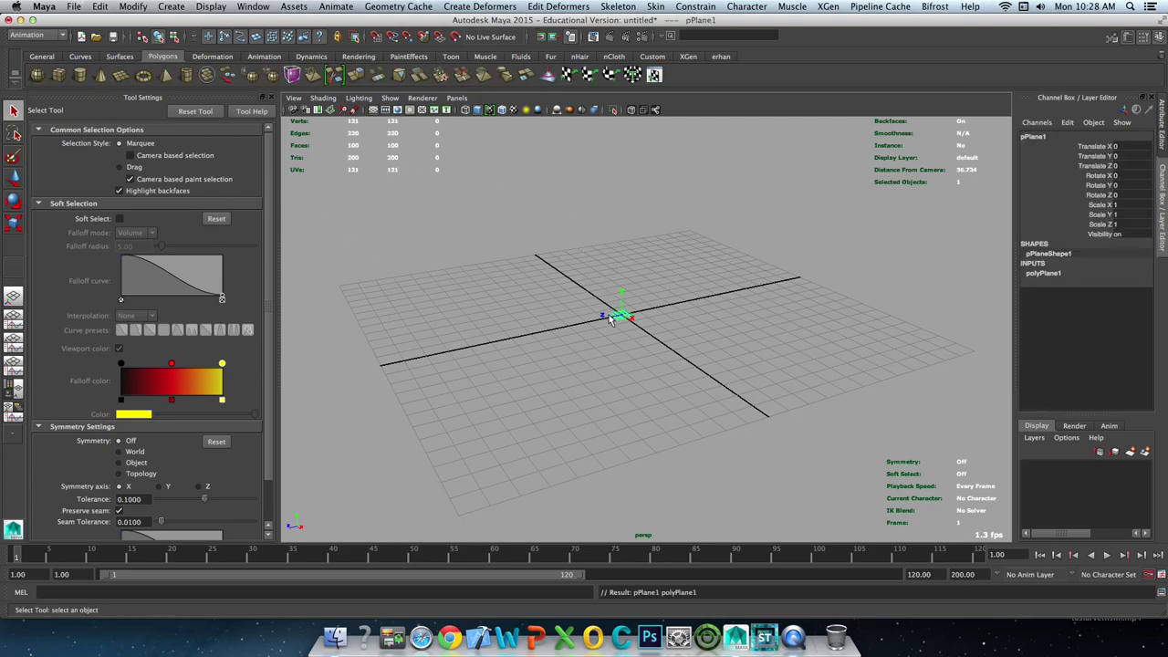
Set the plane's width and height to 20 in the polyPlane1 settings.
{"action": "left_click_drag", "start_coordinate": [560, 325], "coordinate": [585, 330], "text": "alt"}
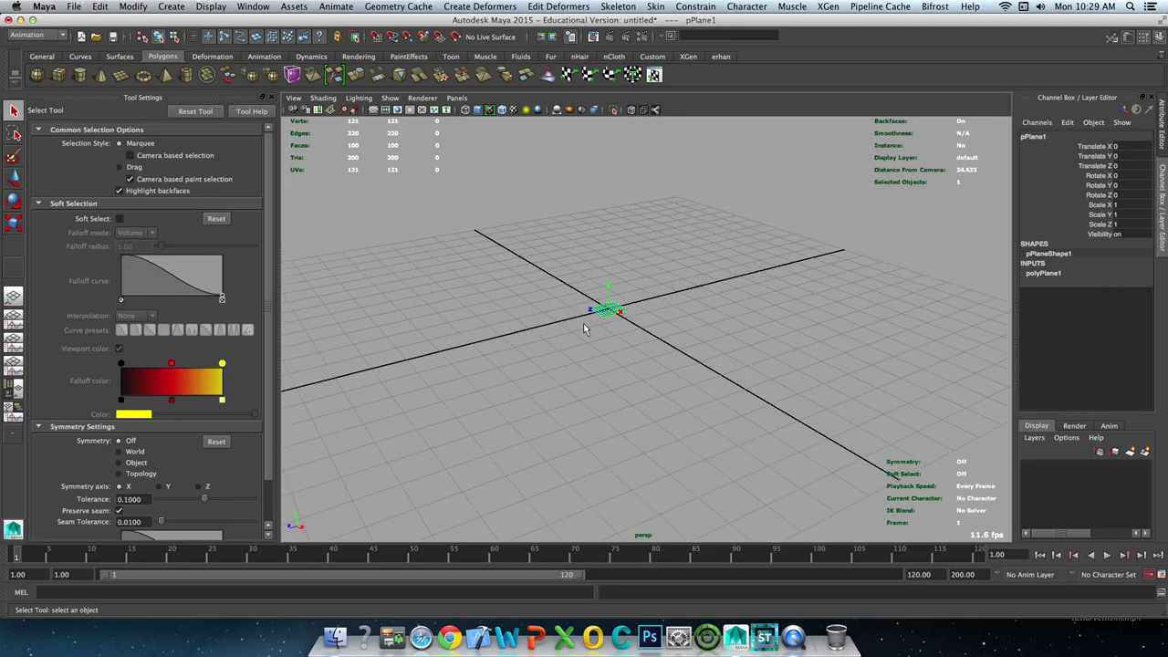
{"action": "left_click", "coordinate": [1048, 273]}
{"action": "left_click", "coordinate": [1130, 284]}
{"action": "left_click_drag", "start_coordinate": [1136, 290], "coordinate": [1134, 292]}
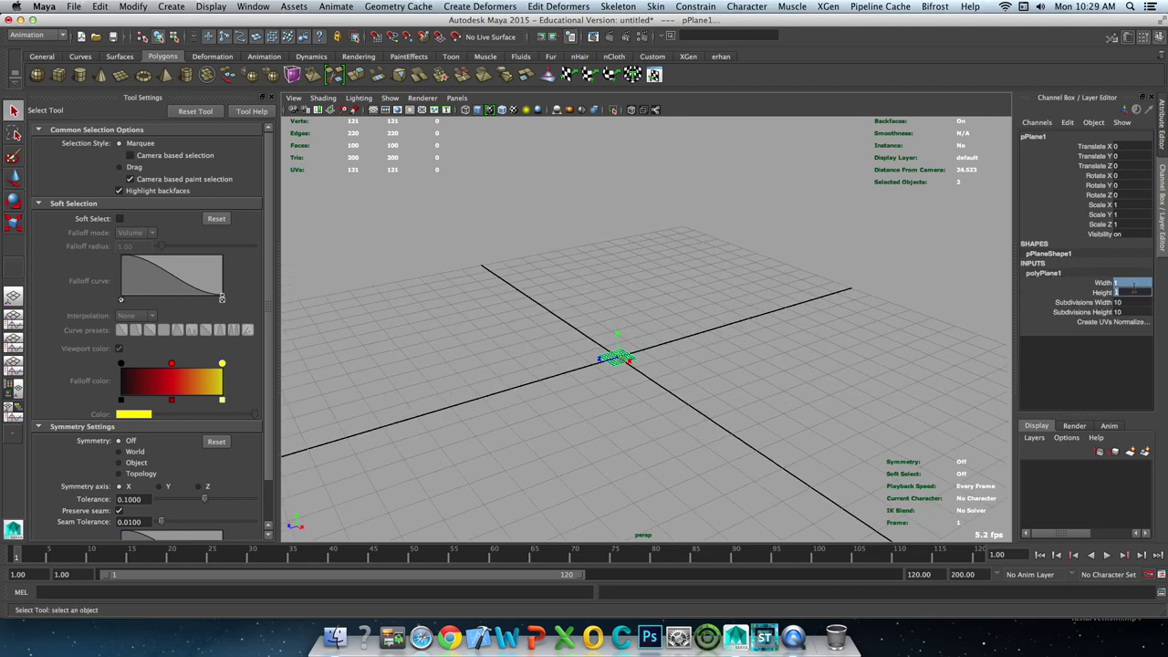
{"action": "type", "text": "10"}
{"action": "key", "text": "Return"}
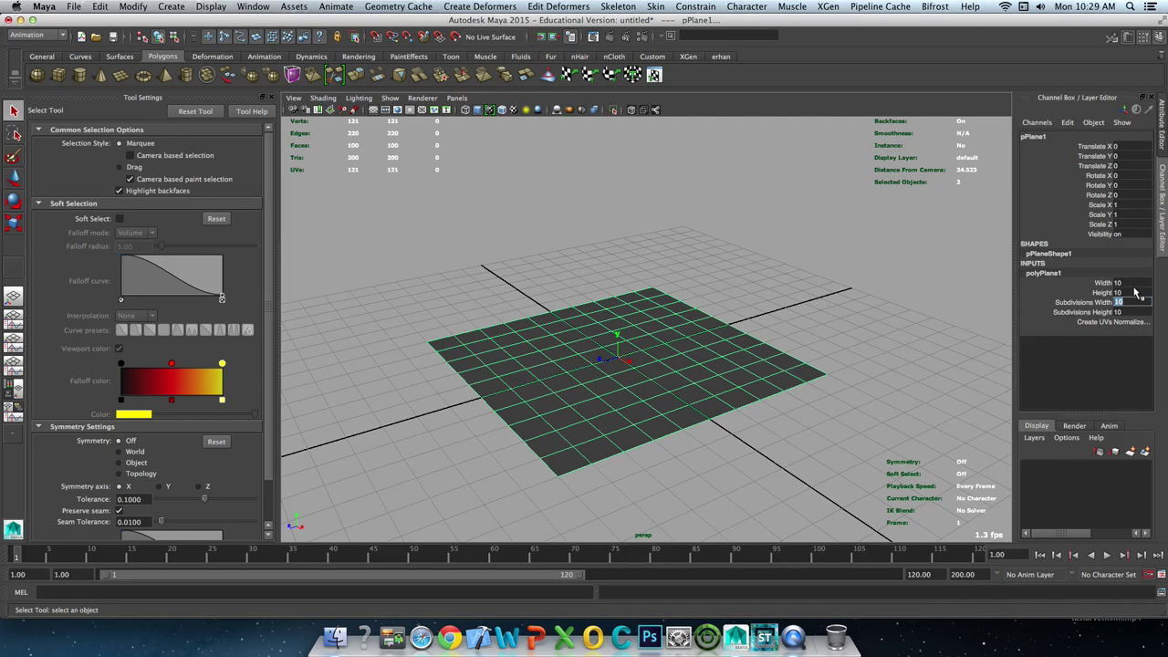
{"action": "left_click_drag", "start_coordinate": [1130, 283], "coordinate": [1128, 293]}
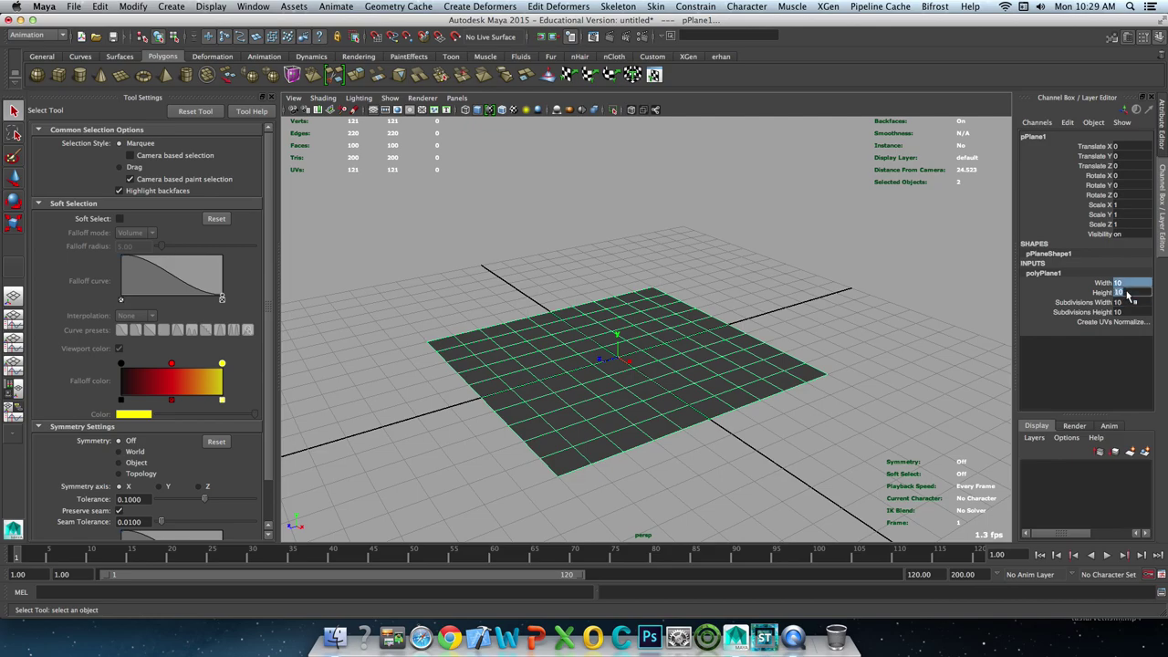
{"action": "type", "text": "20"}
{"action": "key", "text": "Return"}
Give the plane 100 subdivisions in both width and height.
{"action": "type", "text": "1"}
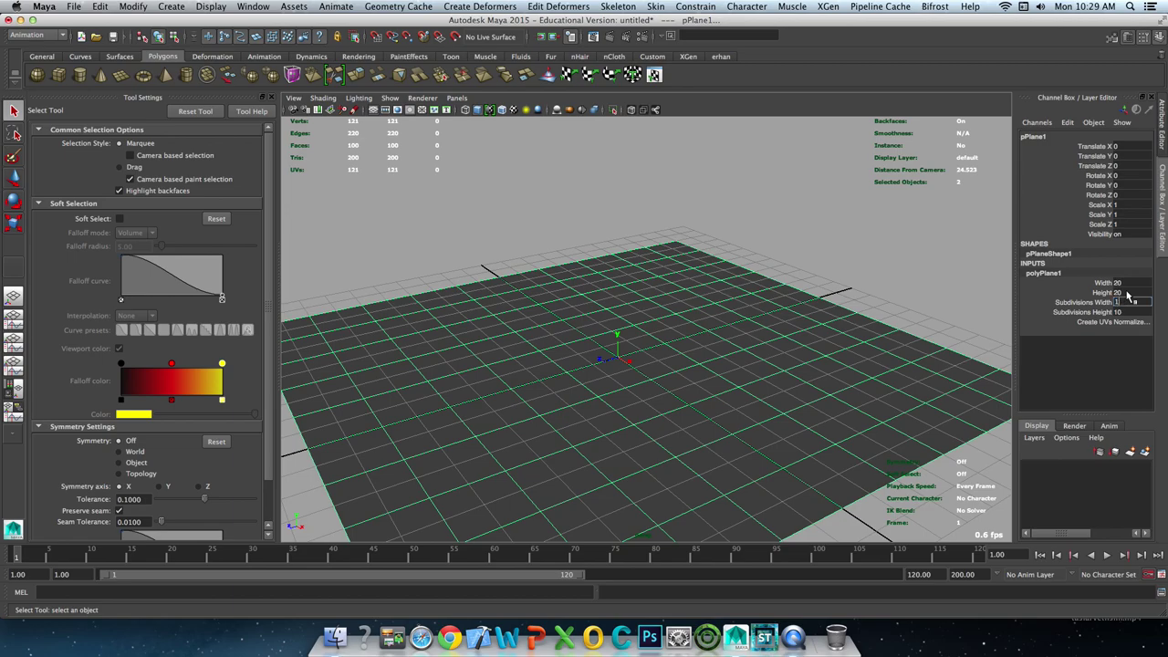
{"action": "type", "text": "0"}
{"action": "key", "text": "Tab"}
{"action": "type", "text": "10"}
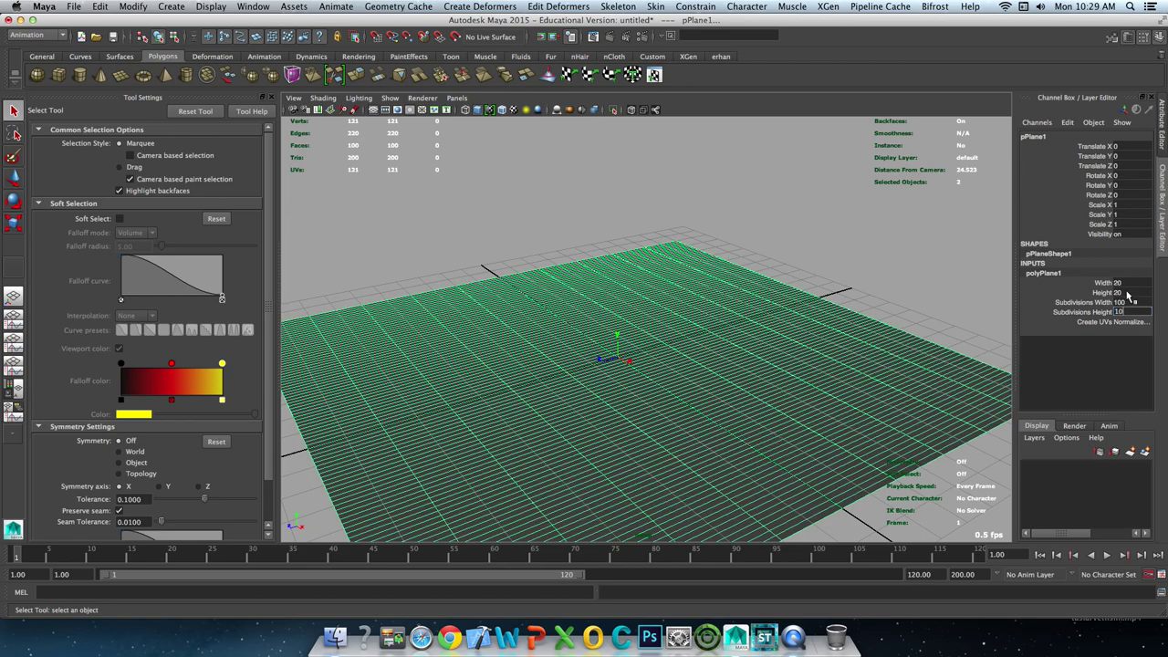
{"action": "type", "text": "0"}
{"action": "key", "text": "Return"}
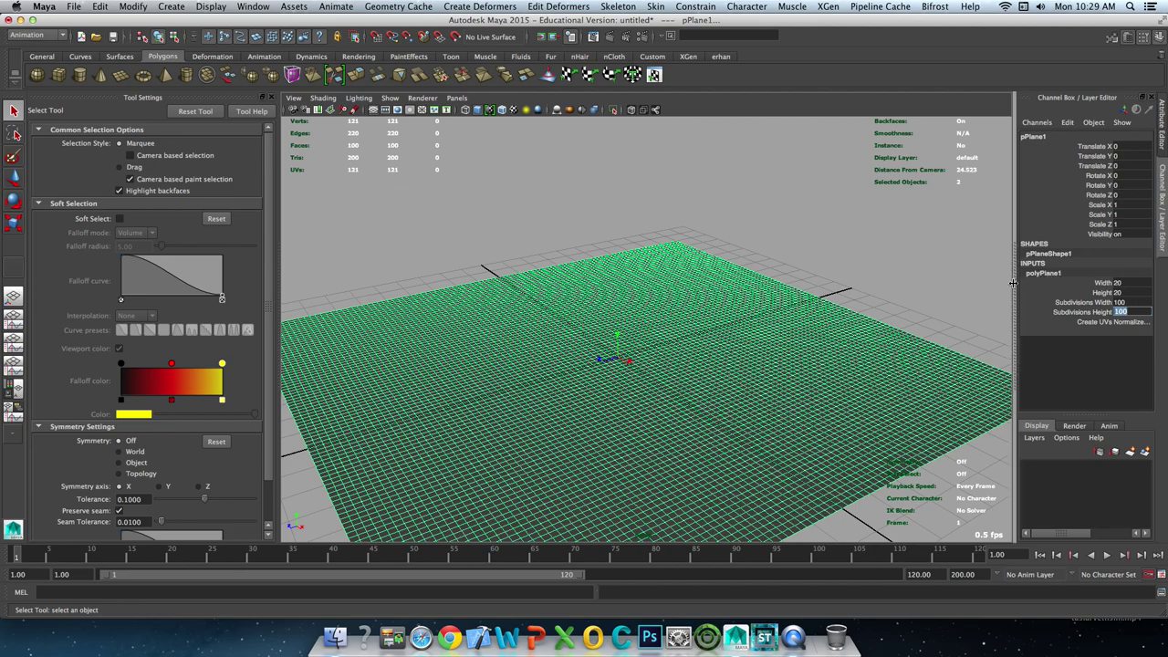
Zoom out and orbit around the dense plane to a flatter viewing angle.
{"action": "scroll", "coordinate": [599, 352], "scroll_direction": "down", "scroll_amount": 3}
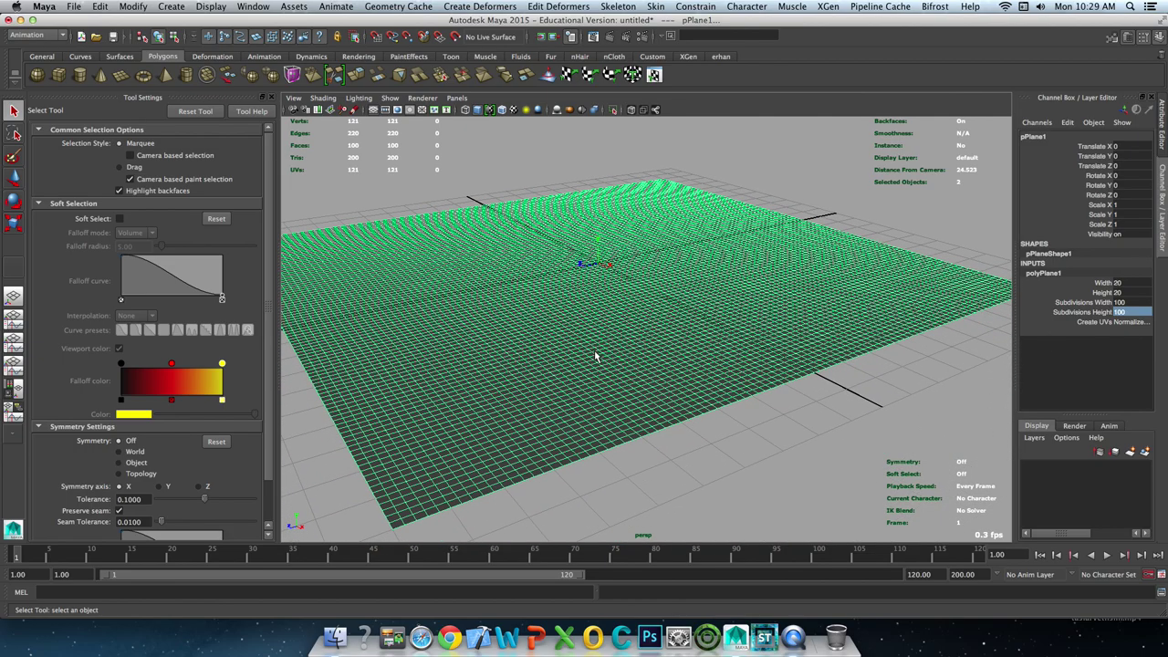
{"action": "scroll", "coordinate": [586, 368], "scroll_direction": "down", "scroll_amount": 2}
{"action": "left_click_drag", "start_coordinate": [586, 368], "coordinate": [611, 394], "text": "alt"}
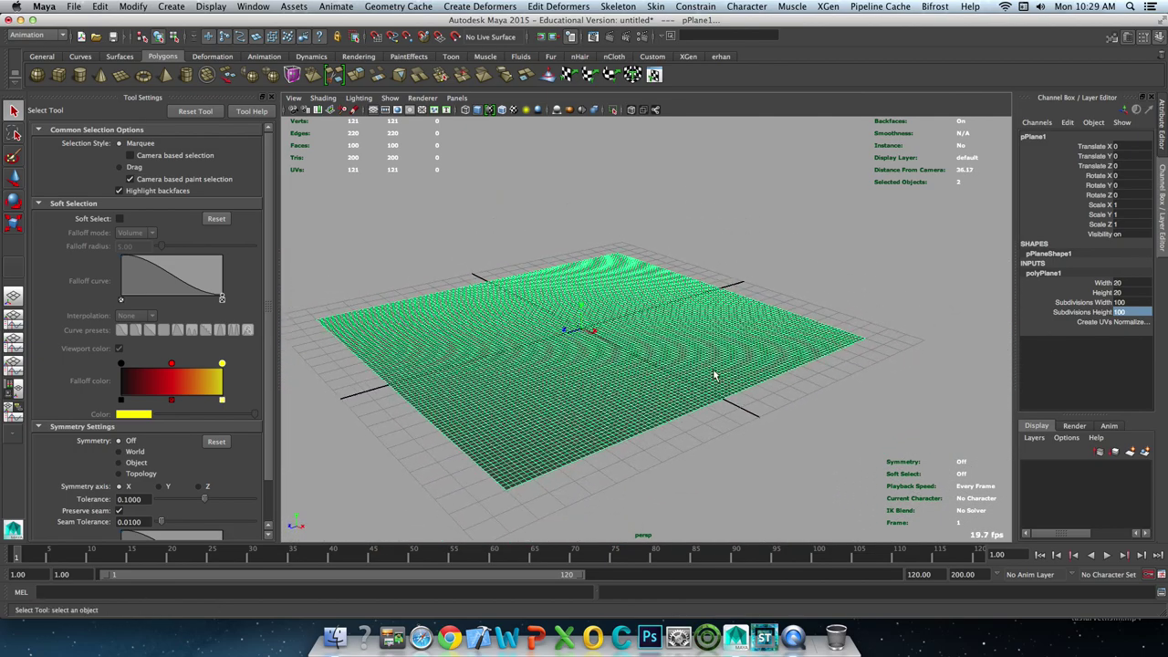
{"action": "mouse_move", "coordinate": [716, 376]}
{"action": "left_mouse_down", "text": "alt"}
{"action": "mouse_move", "coordinate": [603, 357]}
{"action": "mouse_move", "coordinate": [585, 373]}
{"action": "mouse_move", "coordinate": [519, 382]}
{"action": "mouse_move", "coordinate": [557, 359]}
{"action": "left_mouse_up", "text": "alt"}
{"action": "left_click", "coordinate": [882, 243]}
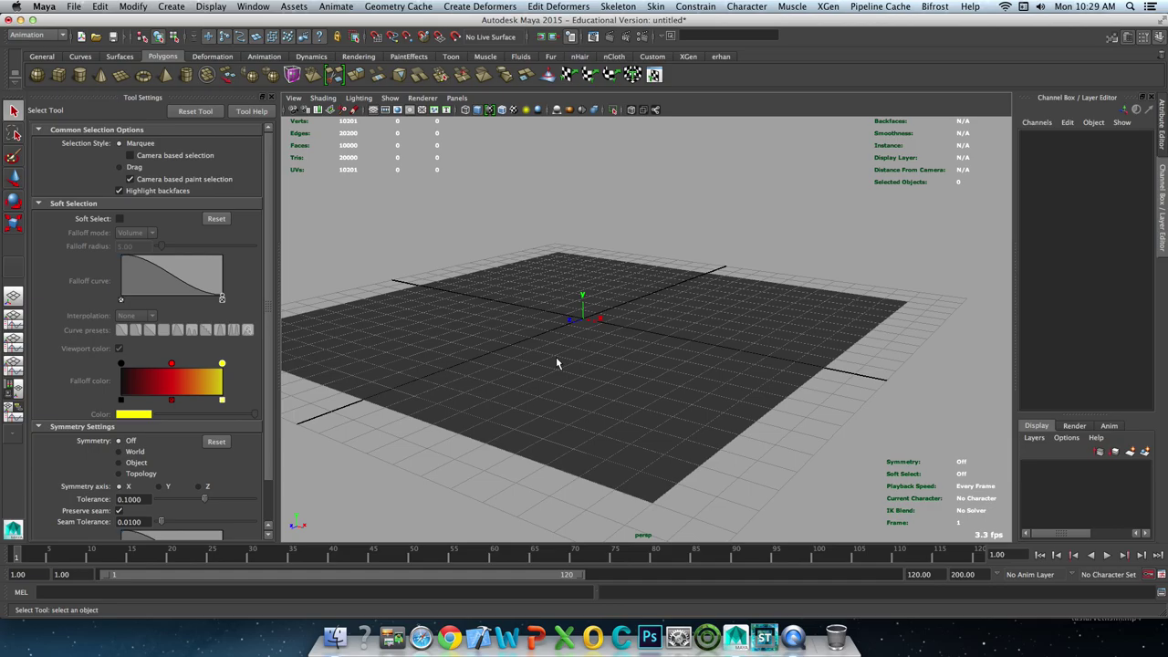
{"action": "left_click", "coordinate": [640, 346]}
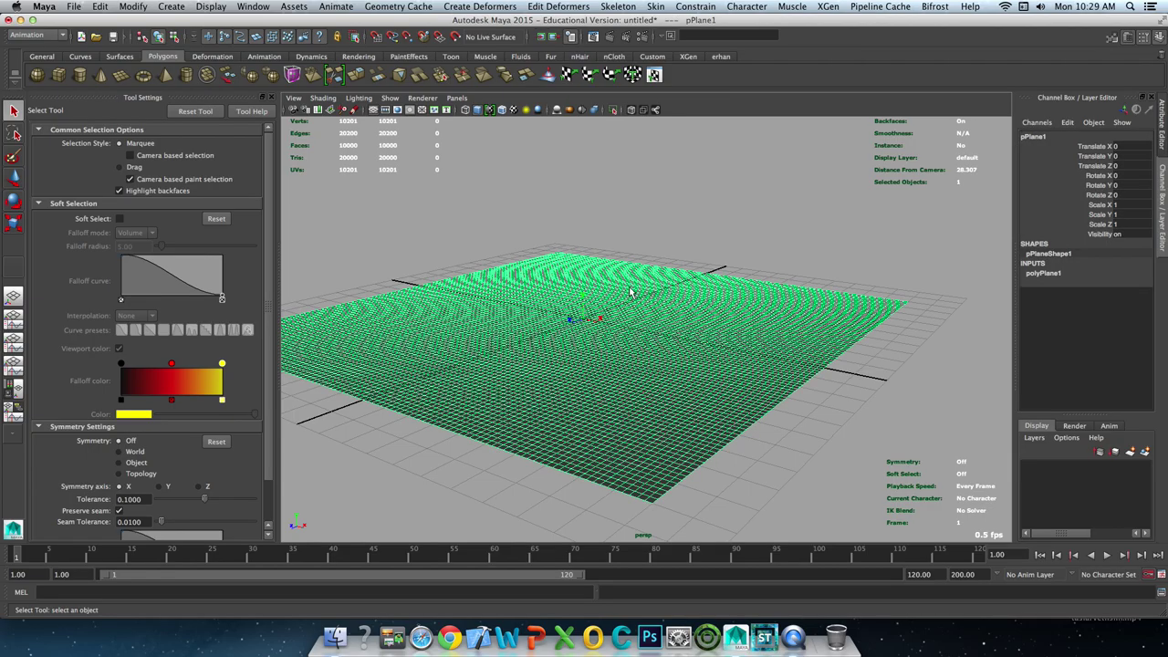
{"action": "mouse_move", "coordinate": [640, 346]}
{"action": "left_mouse_down", "text": "alt"}
{"action": "mouse_move", "coordinate": [631, 295]}
{"action": "mouse_move", "coordinate": [590, 269]}
{"action": "mouse_move", "coordinate": [633, 253]}
{"action": "left_mouse_up", "text": "alt"}
{"action": "left_click", "coordinate": [633, 253]}
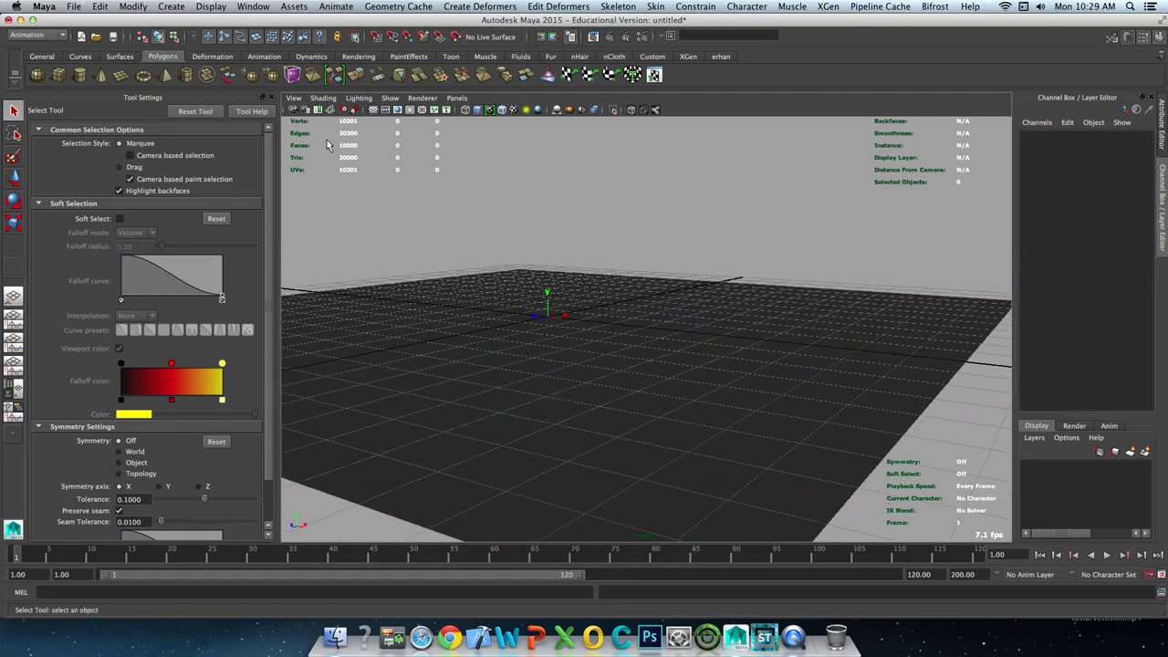
Turn off the scene grid and reselect the plane.
{"action": "left_click", "coordinate": [378, 110]}
{"action": "left_click_drag", "start_coordinate": [657, 264], "coordinate": [708, 281], "text": "alt"}
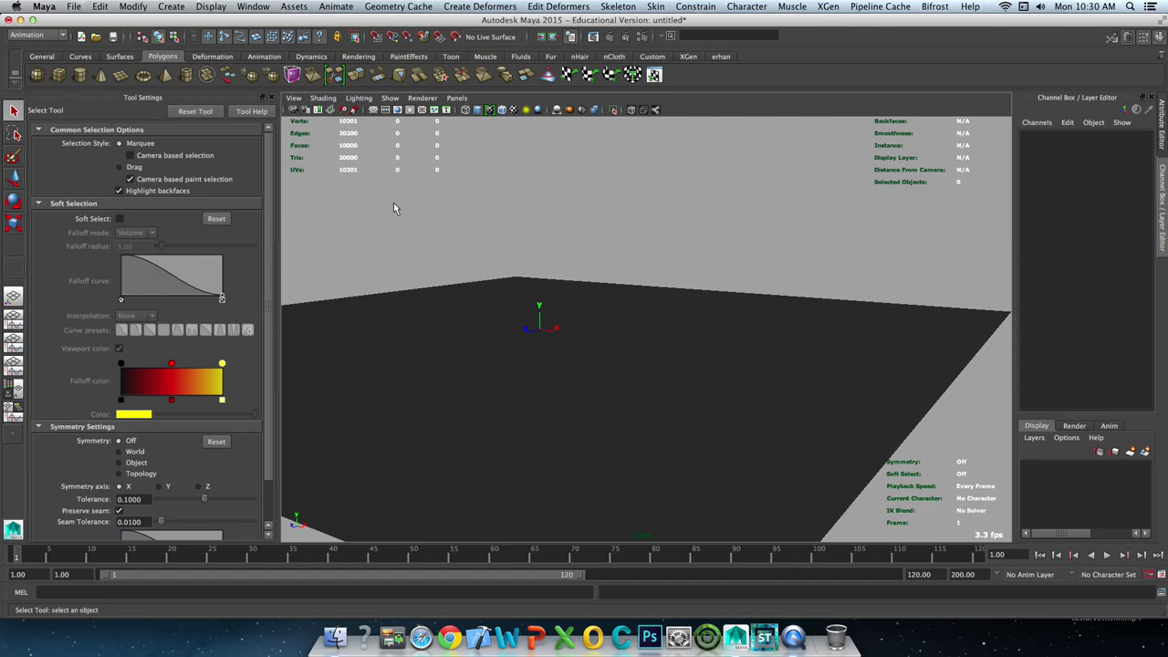
{"action": "left_click", "coordinate": [721, 349]}
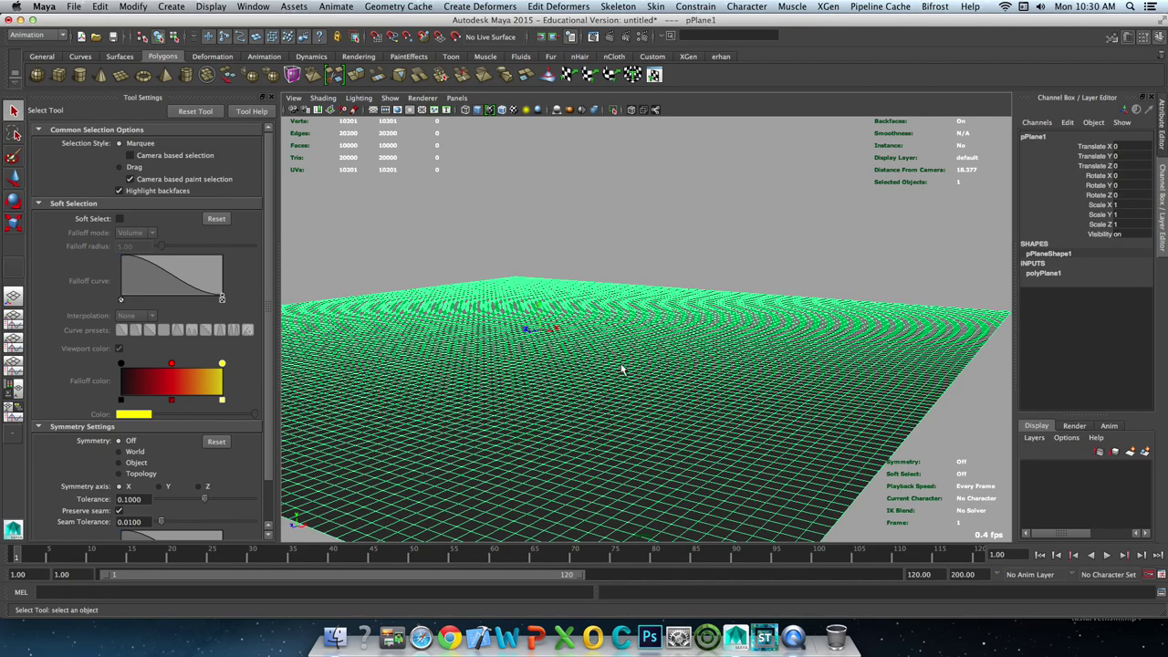
{"action": "left_click_drag", "start_coordinate": [730, 352], "coordinate": [636, 393], "text": "alt"}
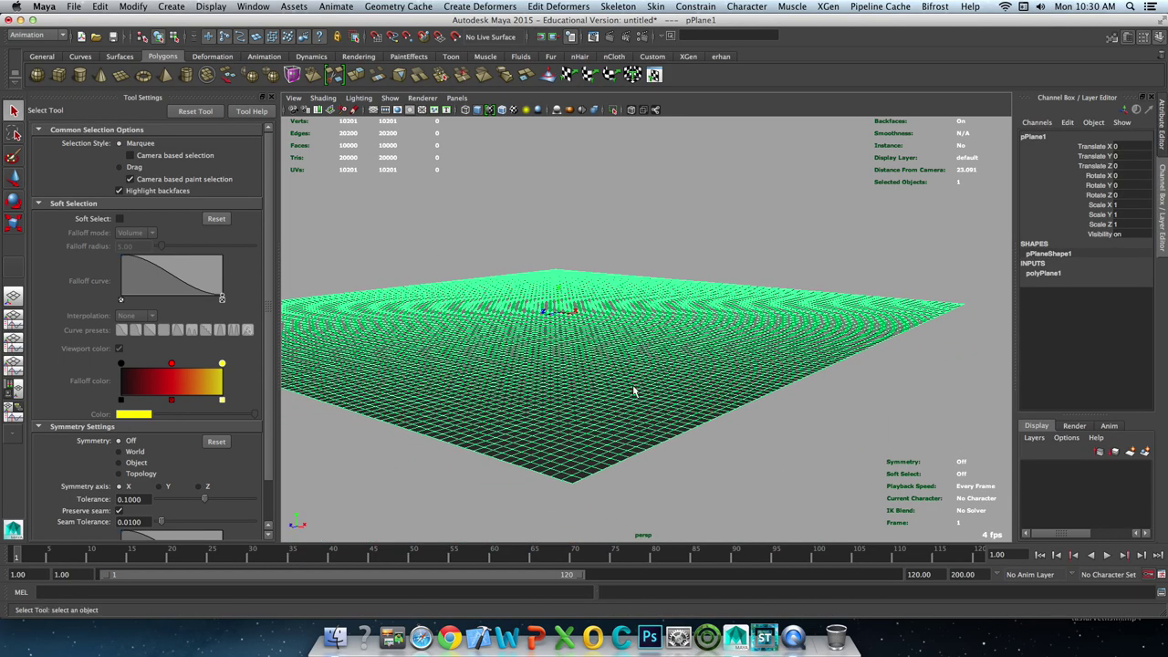
{"action": "mouse_move", "coordinate": [618, 446]}
{"action": "left_mouse_down", "text": "alt"}
{"action": "mouse_move", "coordinate": [736, 459]}
{"action": "mouse_move", "coordinate": [600, 399]}
{"action": "mouse_move", "coordinate": [639, 365]}
{"action": "left_mouse_up", "text": "alt"}
Select the plane's border edge loop for moving, with soft-selection falloff narrowed to 1.15.
{"action": "key", "text": "F8"}
{"action": "double_click", "coordinate": [705, 452]}
{"action": "key", "text": "w"}
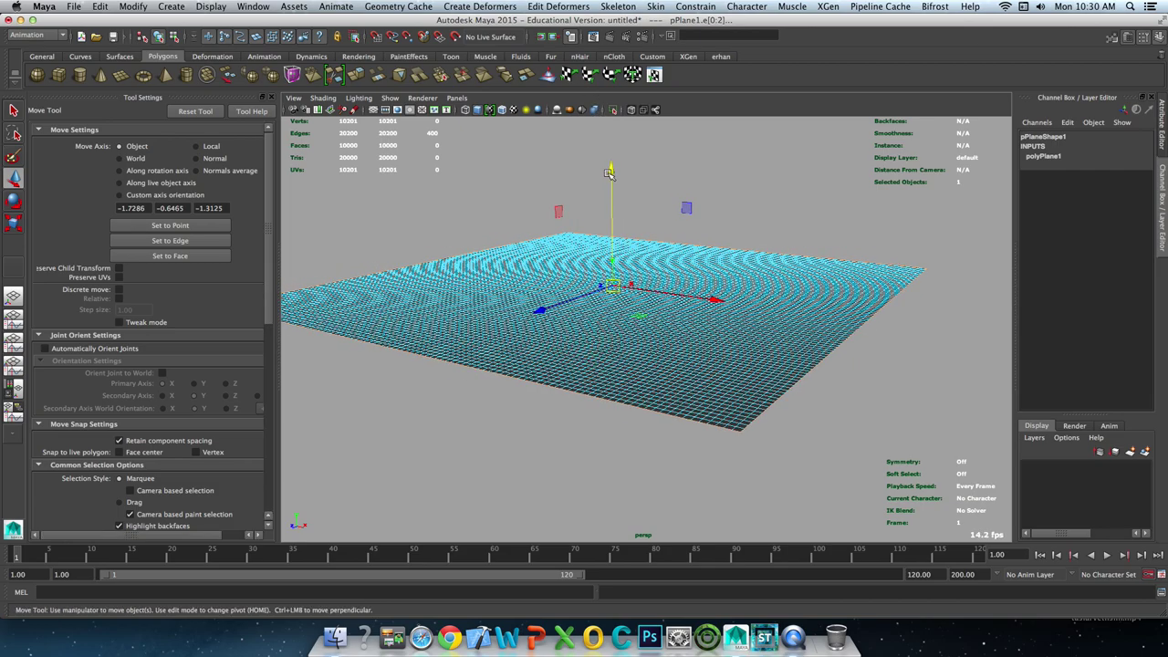
{"action": "key", "text": "b"}
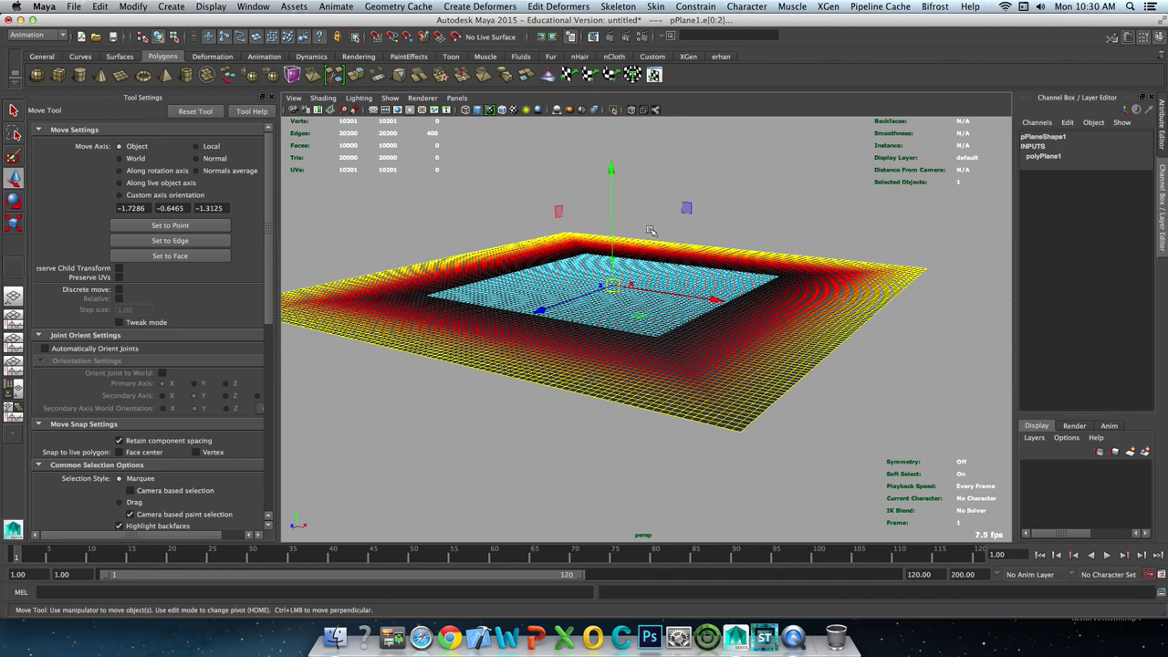
{"action": "left_click_drag", "start_coordinate": [610, 169], "coordinate": [612, 200]}
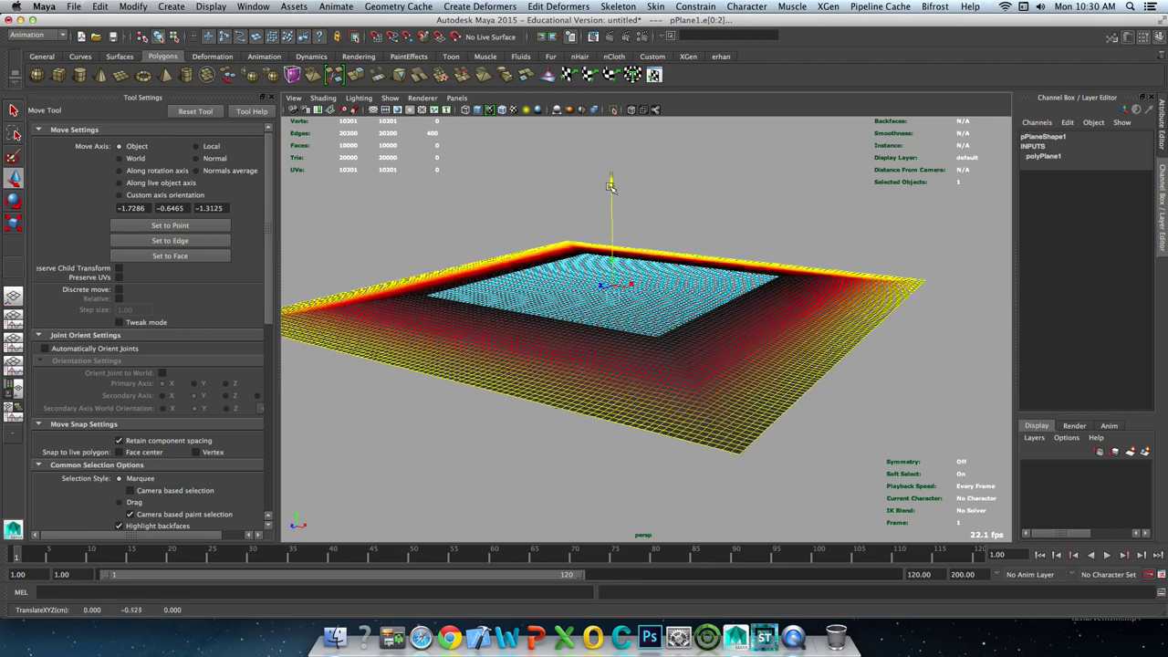
{"action": "key", "text": "ctrl+z"}
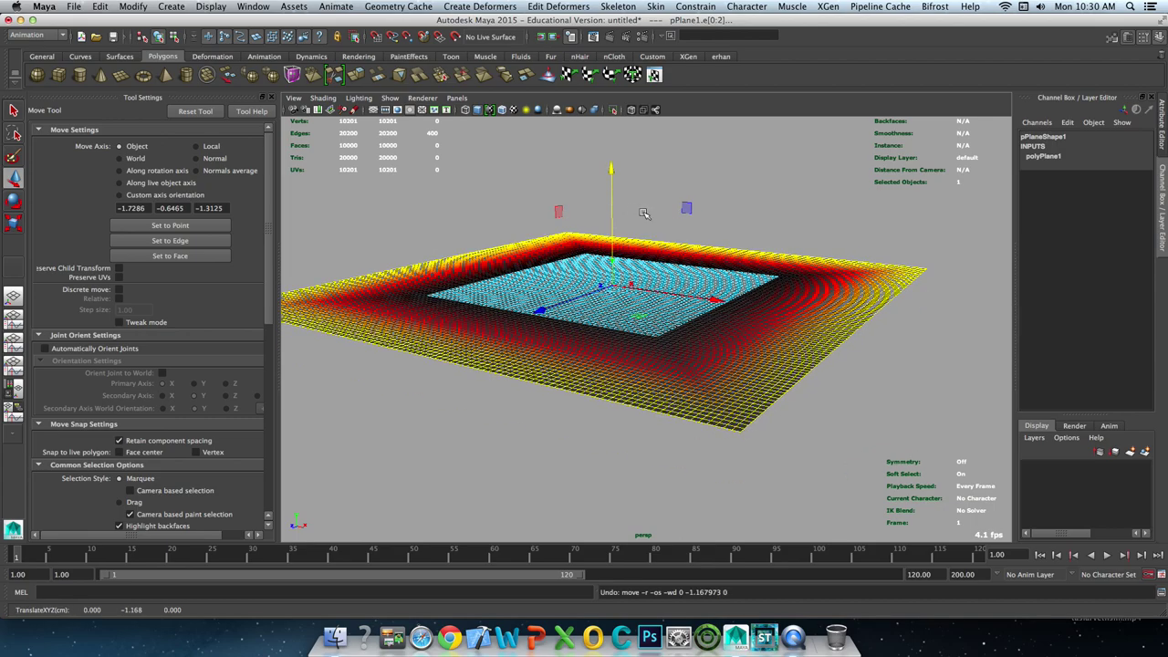
{"action": "mouse_move", "coordinate": [646, 214]}
{"action": "left_mouse_down"}
{"action": "mouse_move", "coordinate": [557, 220]}
{"action": "mouse_move", "coordinate": [577, 217]}
{"action": "left_mouse_up"}
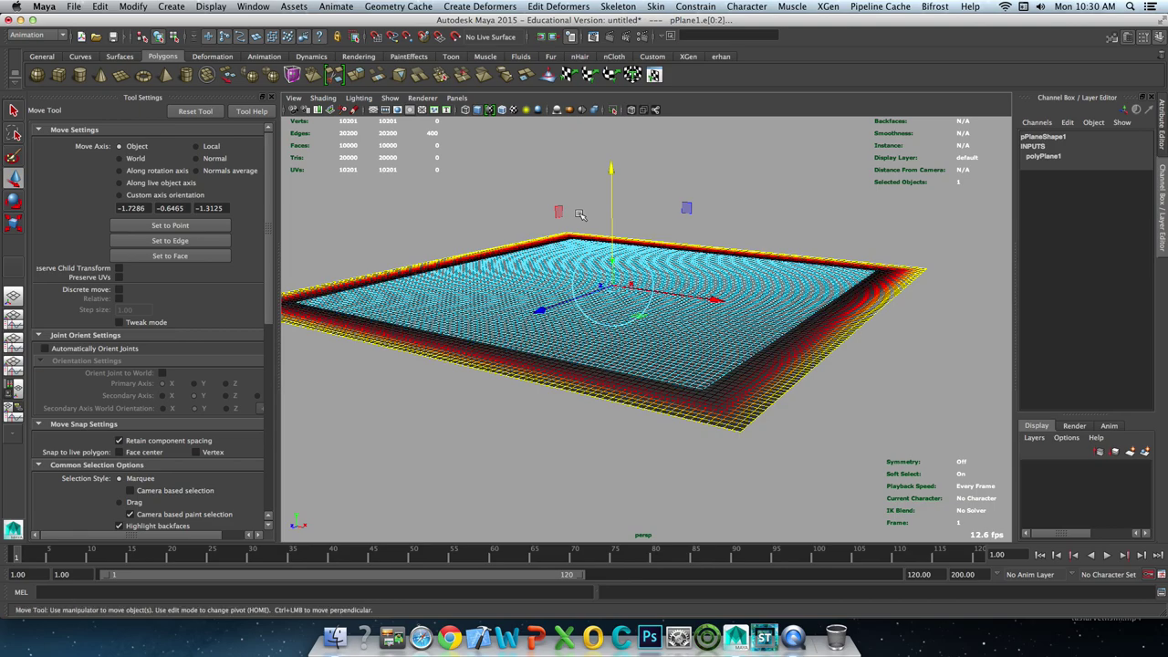
{"action": "left_click_drag", "start_coordinate": [577, 217], "coordinate": [567, 213]}
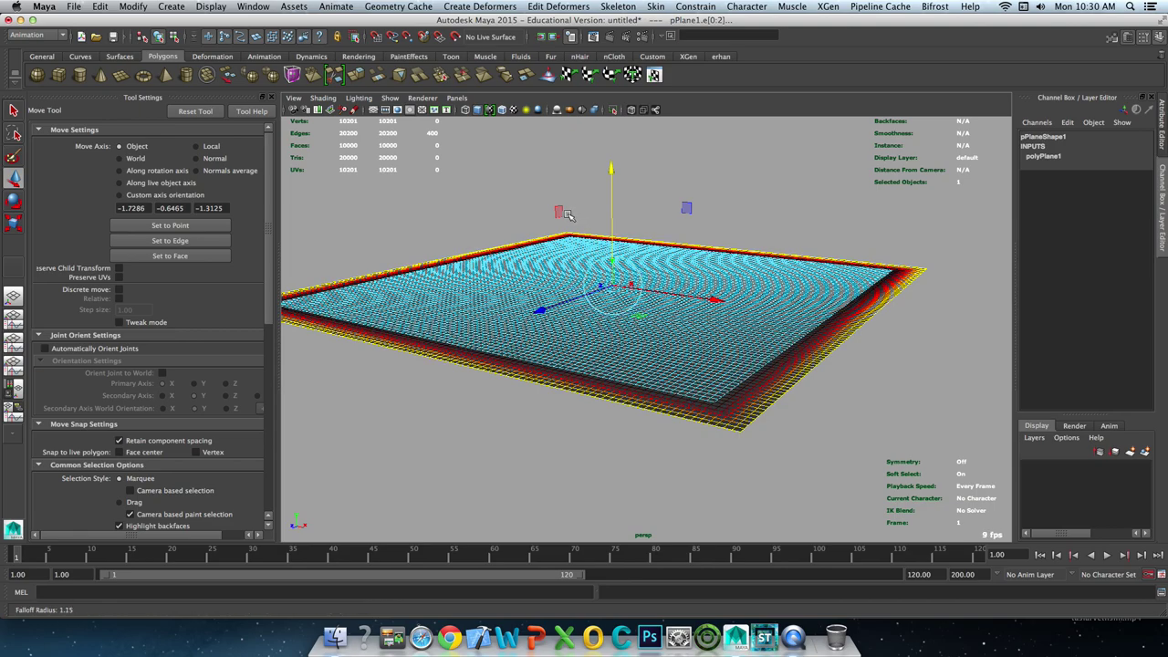
{"action": "left_click_drag", "start_coordinate": [567, 214], "coordinate": [572, 215]}
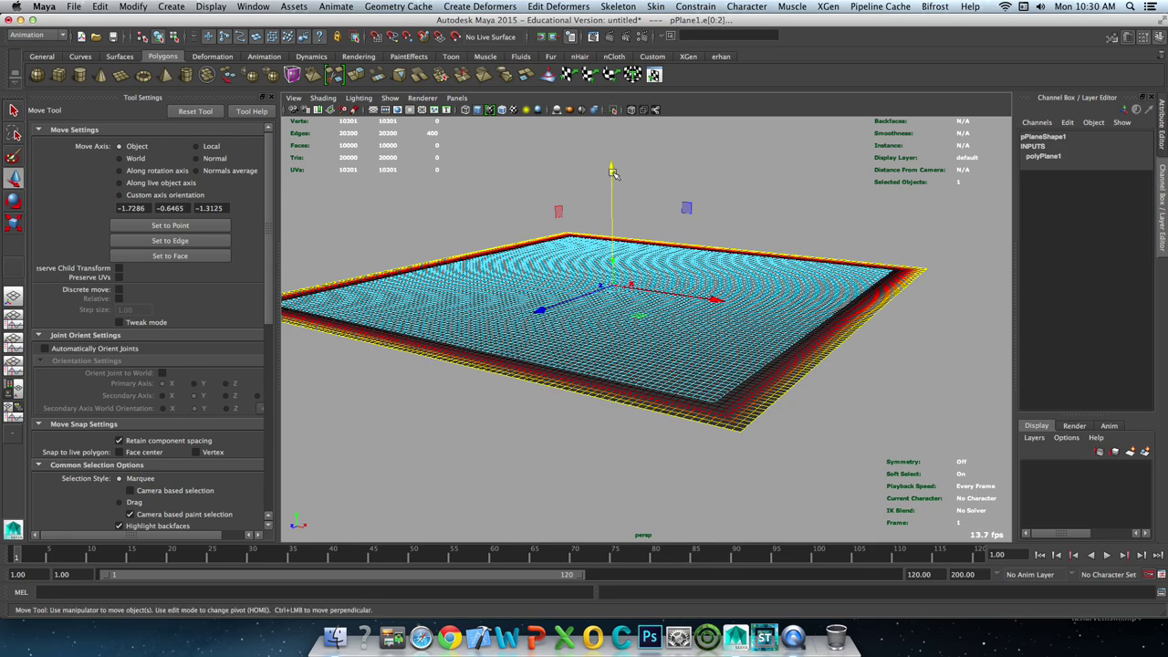
Pull the soft-selected border edges well down, giving the plane thick, softly curved sides.
{"action": "left_click_drag", "start_coordinate": [611, 173], "coordinate": [610, 199]}
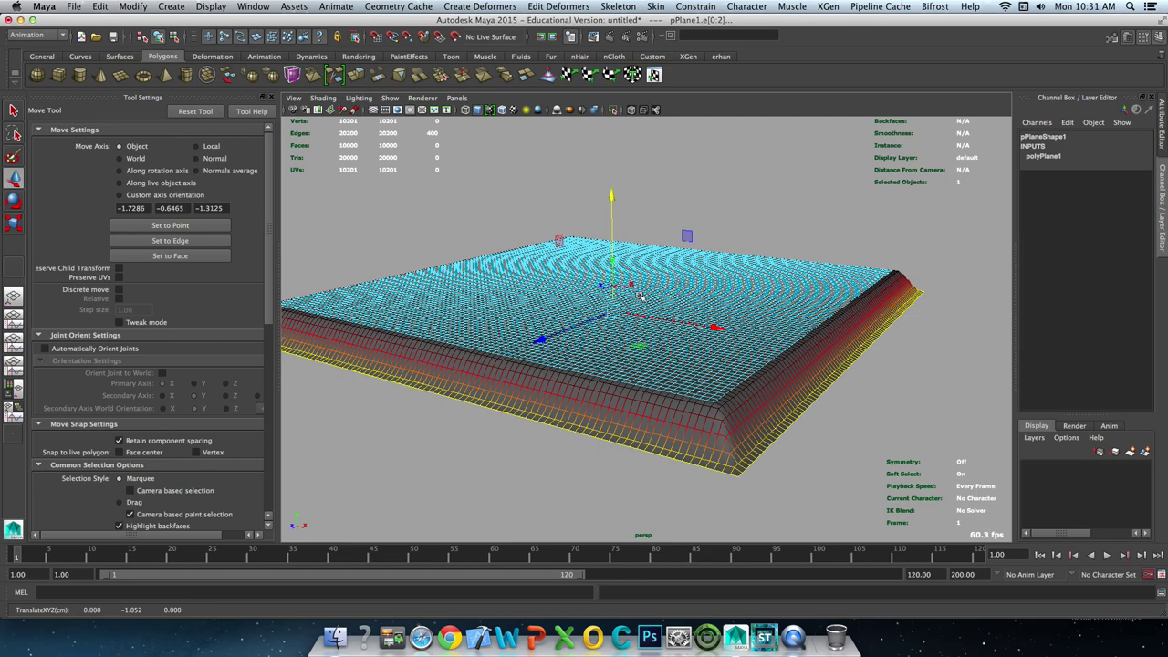
{"action": "left_click_drag", "start_coordinate": [621, 319], "coordinate": [623, 314], "text": "alt"}
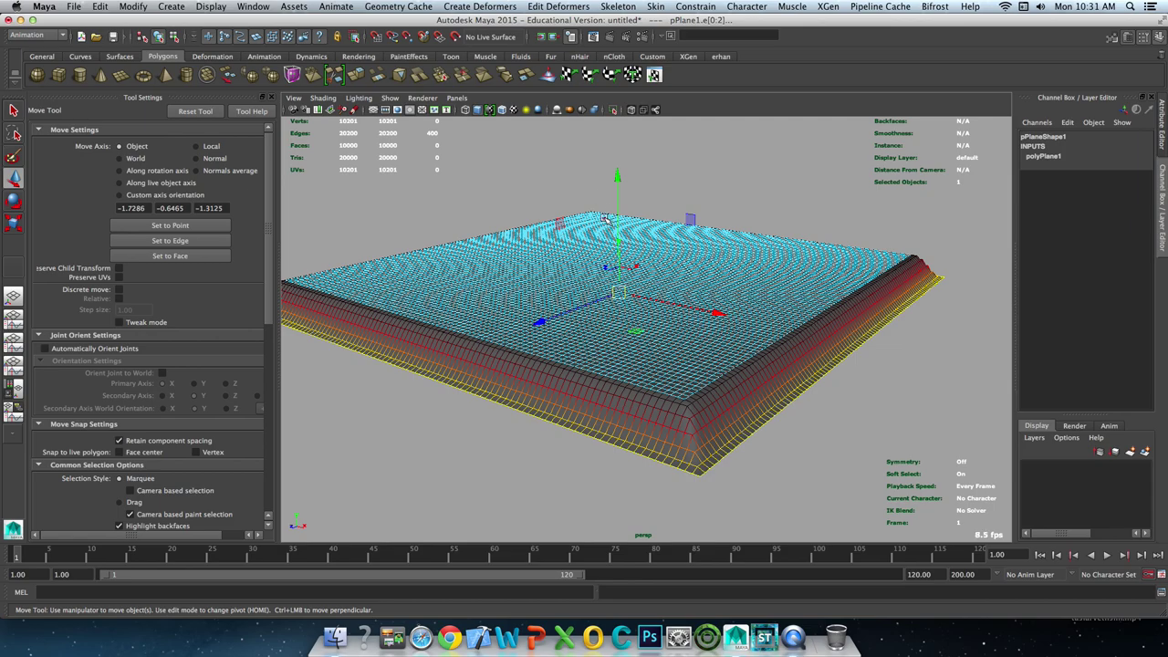
{"action": "key", "text": "b"}
{"action": "key", "text": "b"}
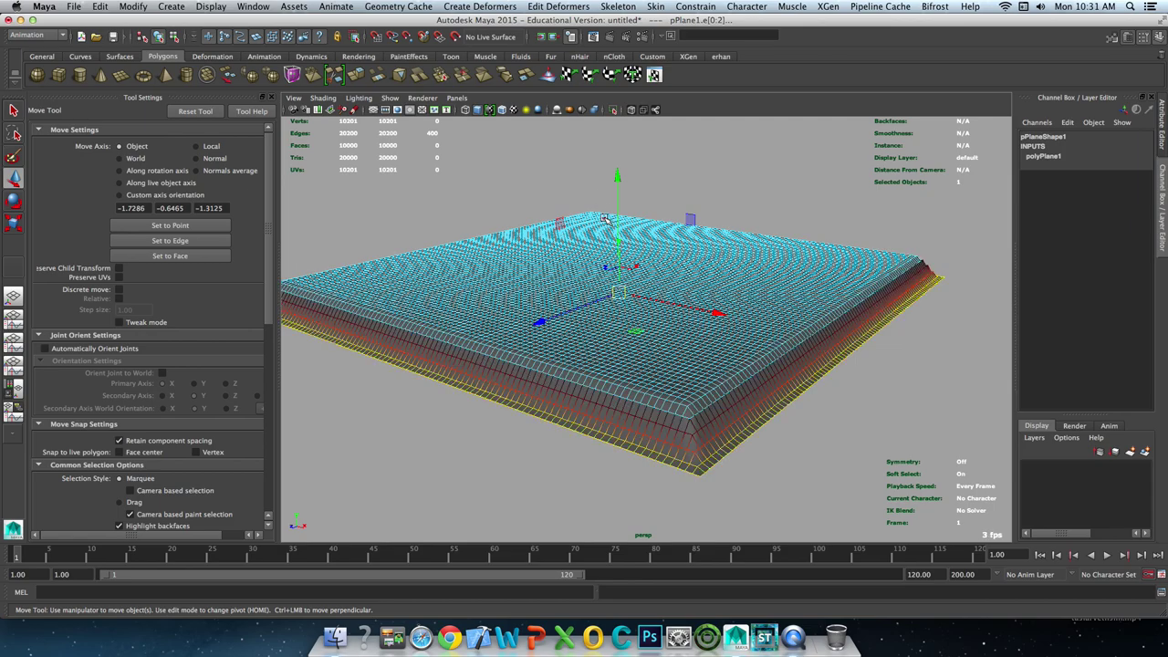
Widen the soft-selection falloff to 5.05 across the top, undoing a trial centre move.
{"action": "key", "text": "b"}
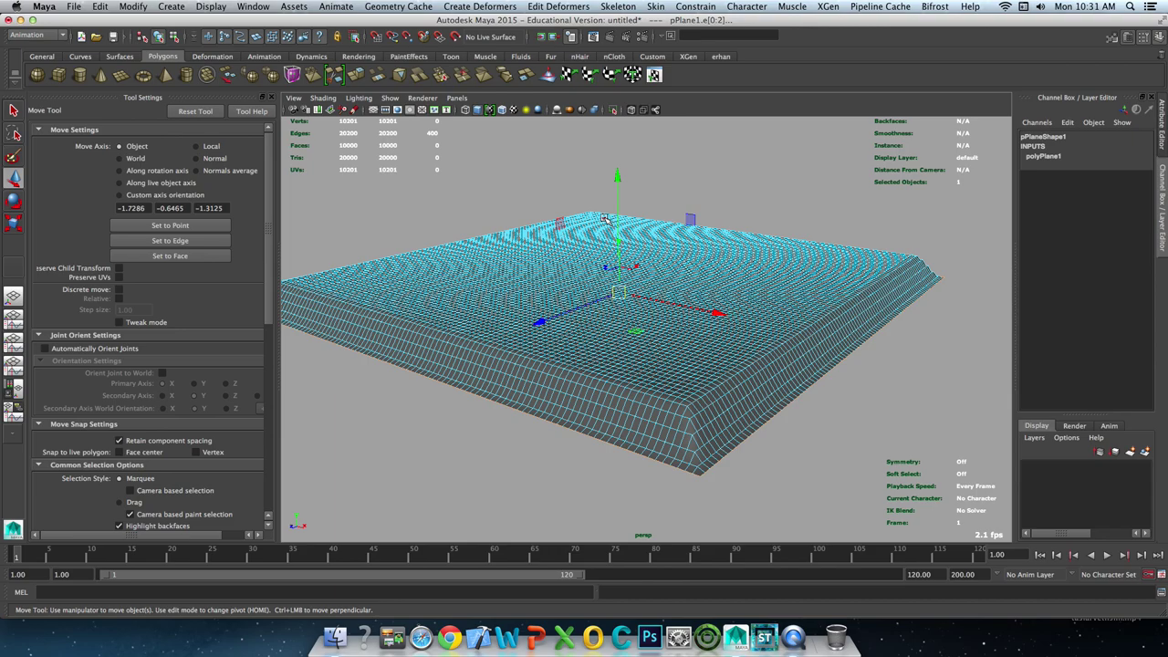
{"action": "key", "text": "b"}
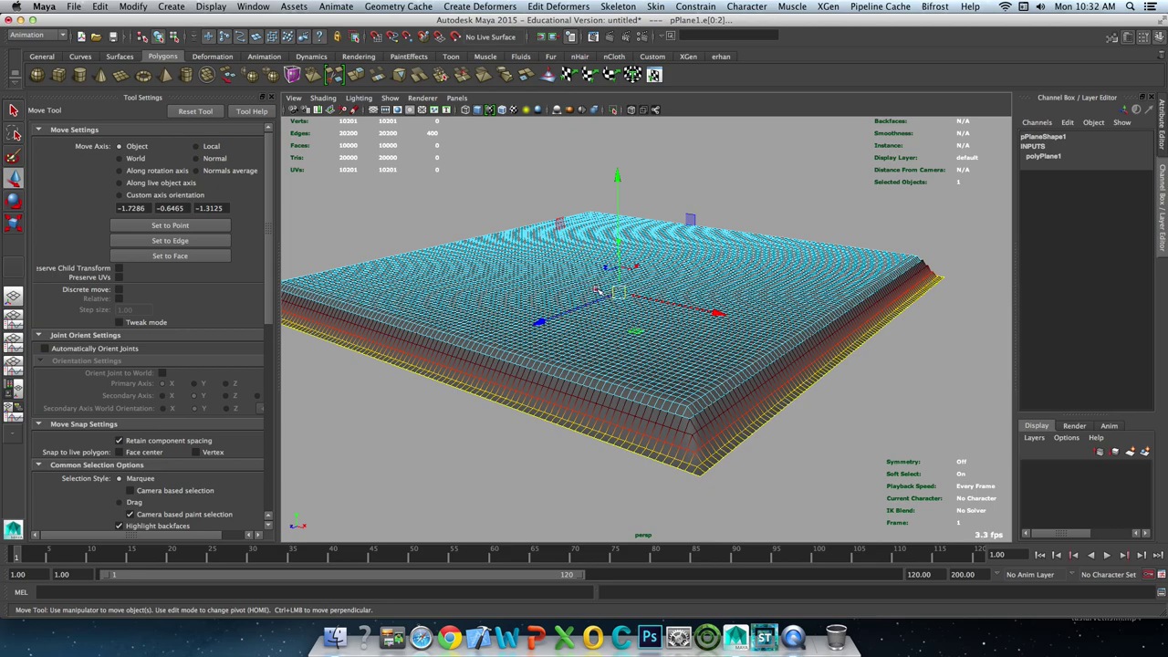
{"action": "mouse_move", "coordinate": [588, 294]}
{"action": "left_mouse_down"}
{"action": "mouse_move", "coordinate": [716, 265]}
{"action": "mouse_move", "coordinate": [646, 286]}
{"action": "left_mouse_up"}
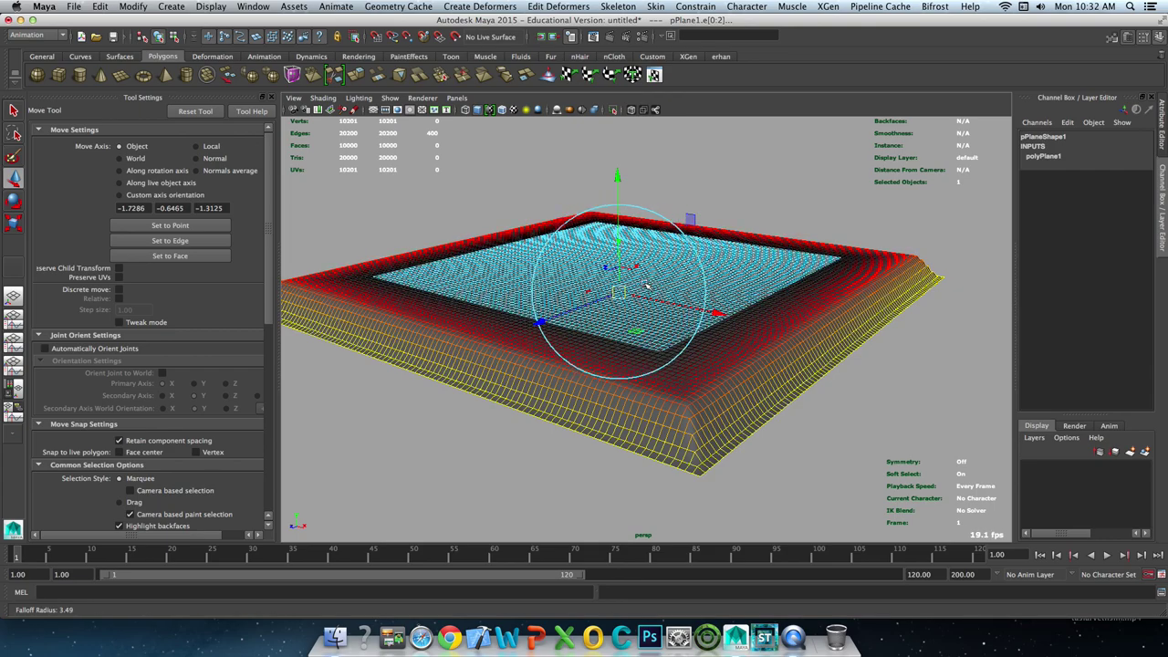
{"action": "mouse_move", "coordinate": [646, 286]}
{"action": "left_mouse_down"}
{"action": "mouse_move", "coordinate": [719, 277]}
{"action": "mouse_move", "coordinate": [639, 287]}
{"action": "mouse_move", "coordinate": [680, 287]}
{"action": "mouse_move", "coordinate": [654, 278]}
{"action": "left_mouse_up"}
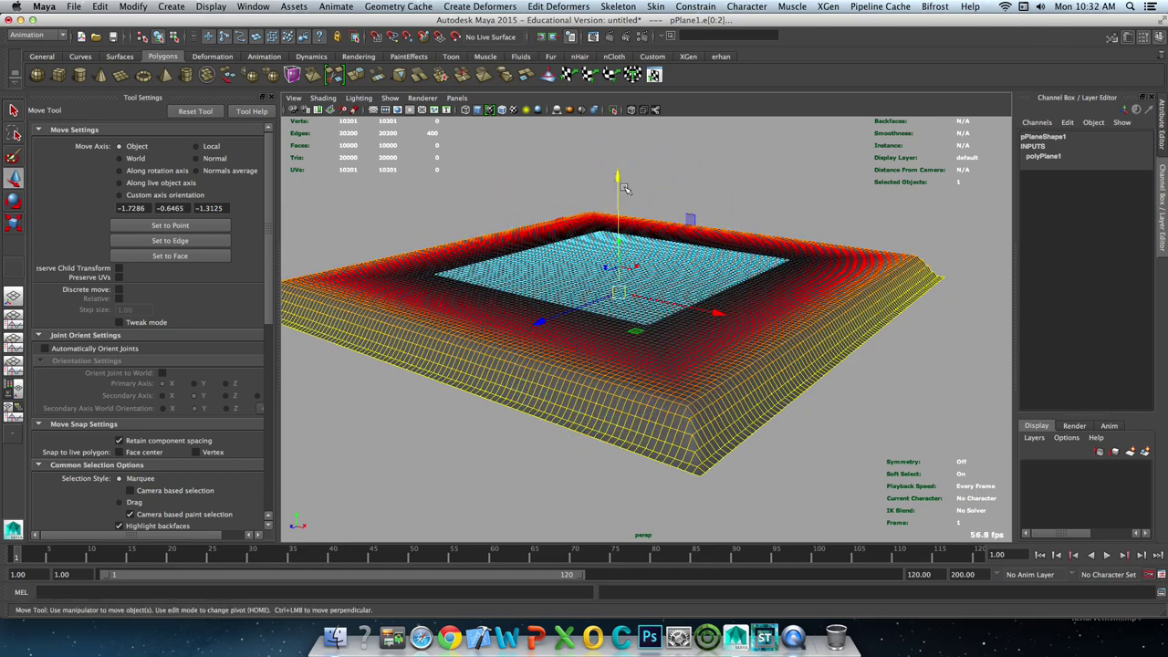
{"action": "mouse_move", "coordinate": [647, 178]}
{"action": "left_mouse_down"}
{"action": "mouse_move", "coordinate": [647, 236]}
{"action": "mouse_move", "coordinate": [639, 168]}
{"action": "left_mouse_up"}
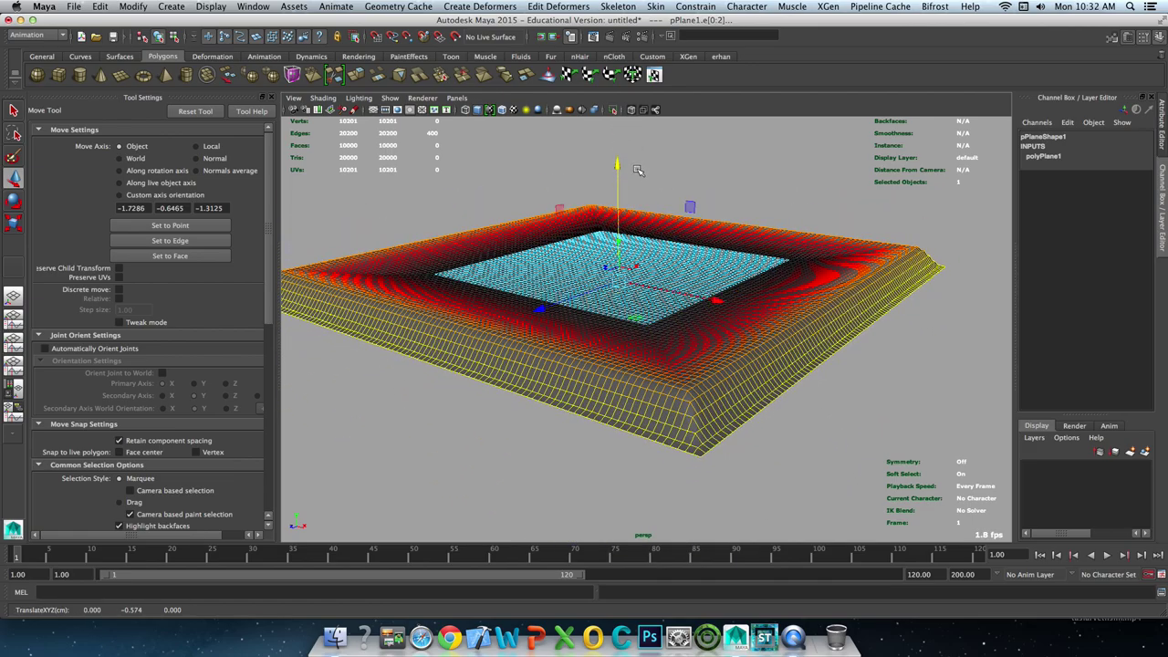
{"action": "key", "text": "ctrl+z"}
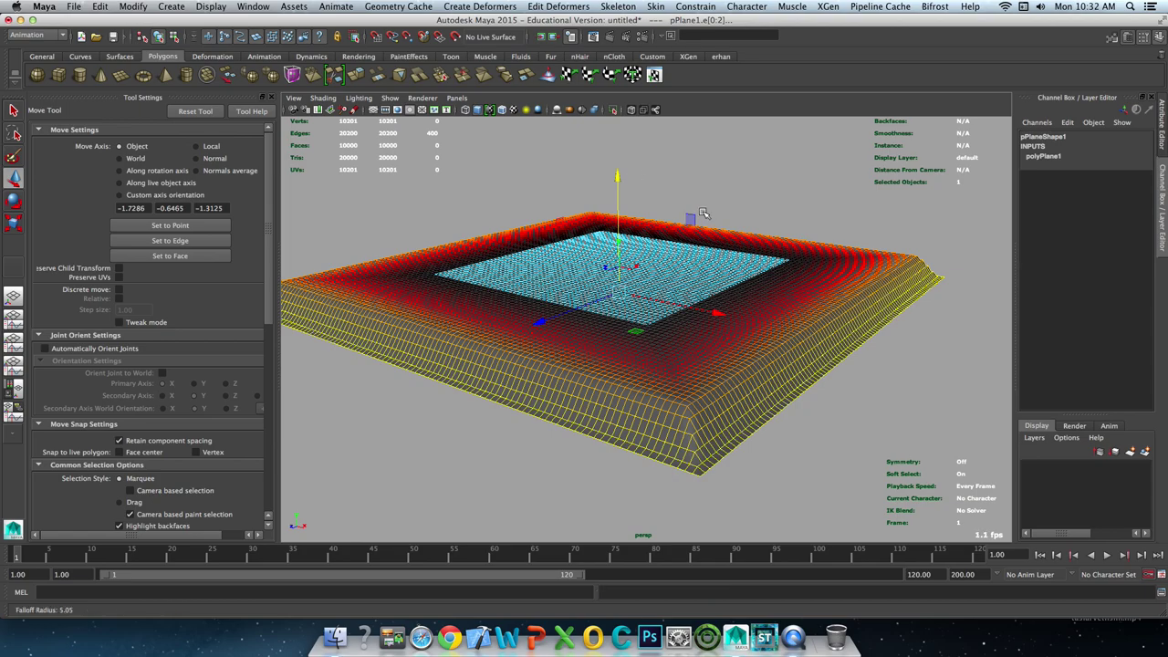
{"action": "left_click_drag", "start_coordinate": [634, 172], "coordinate": [621, 208]}
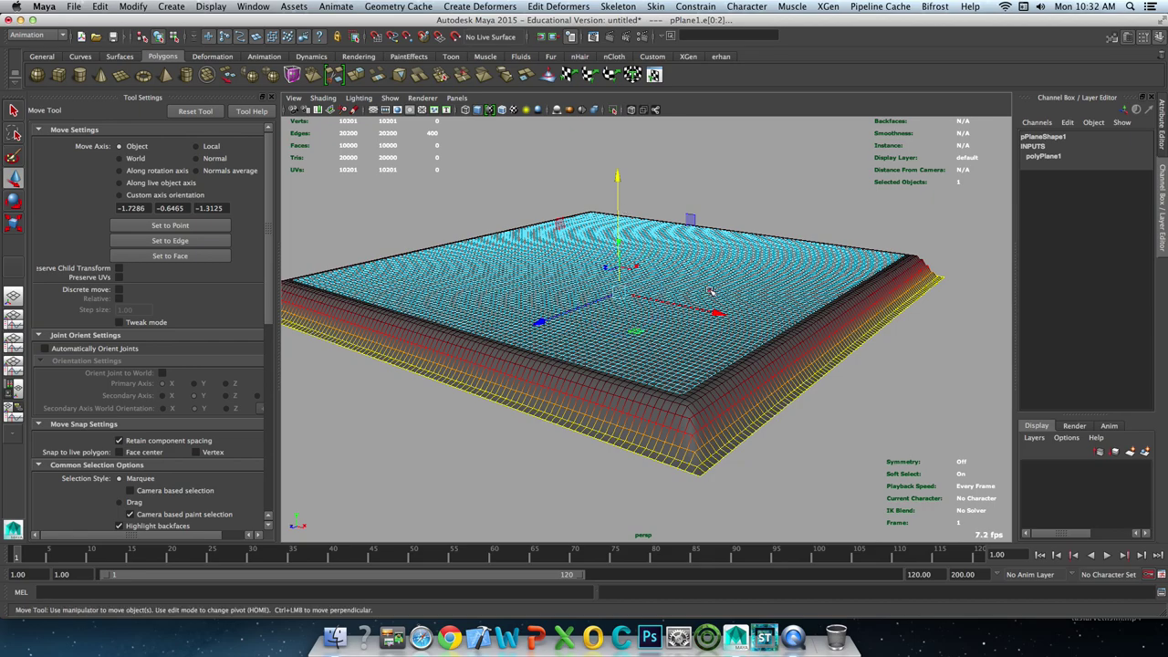
{"action": "right_click_drag", "start_coordinate": [712, 290], "coordinate": [842, 183]}
Inspect the slab's sloping edge from a new angle, then select pPlane1 as one object.
{"action": "left_click", "coordinate": [747, 303]}
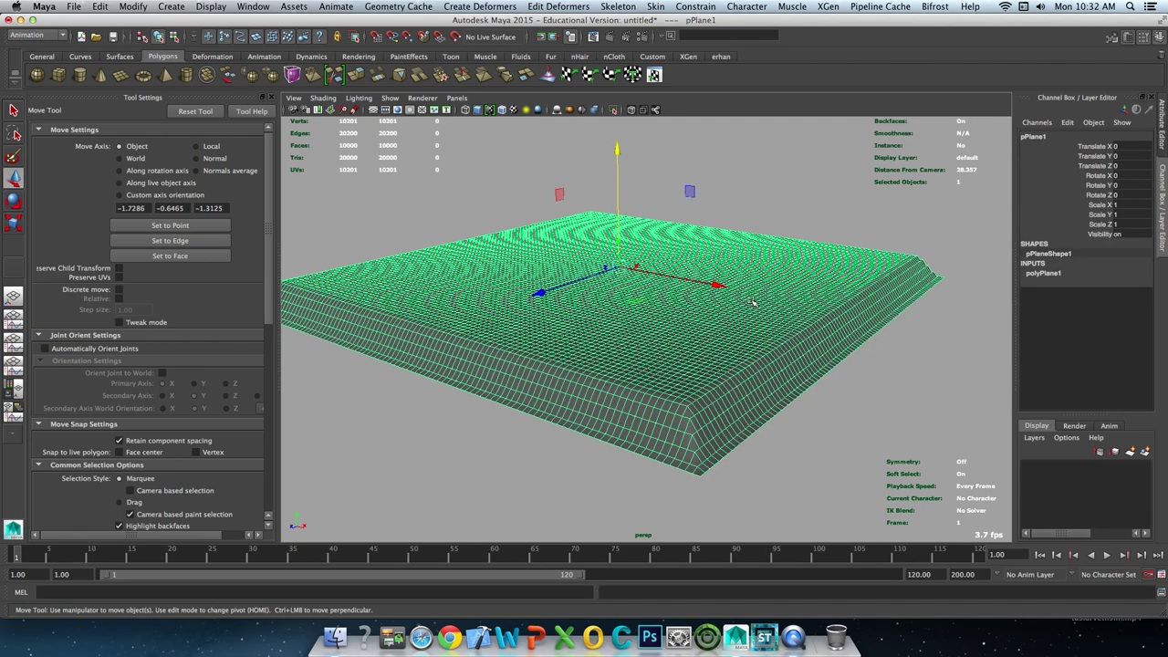
{"action": "mouse_move", "coordinate": [769, 338]}
{"action": "left_mouse_down", "text": "alt"}
{"action": "mouse_move", "coordinate": [699, 285]}
{"action": "mouse_move", "coordinate": [742, 256]}
{"action": "mouse_move", "coordinate": [670, 331]}
{"action": "left_mouse_up", "text": "alt"}
{"action": "scroll", "coordinate": [699, 285], "scroll_direction": "up", "scroll_amount": 5}
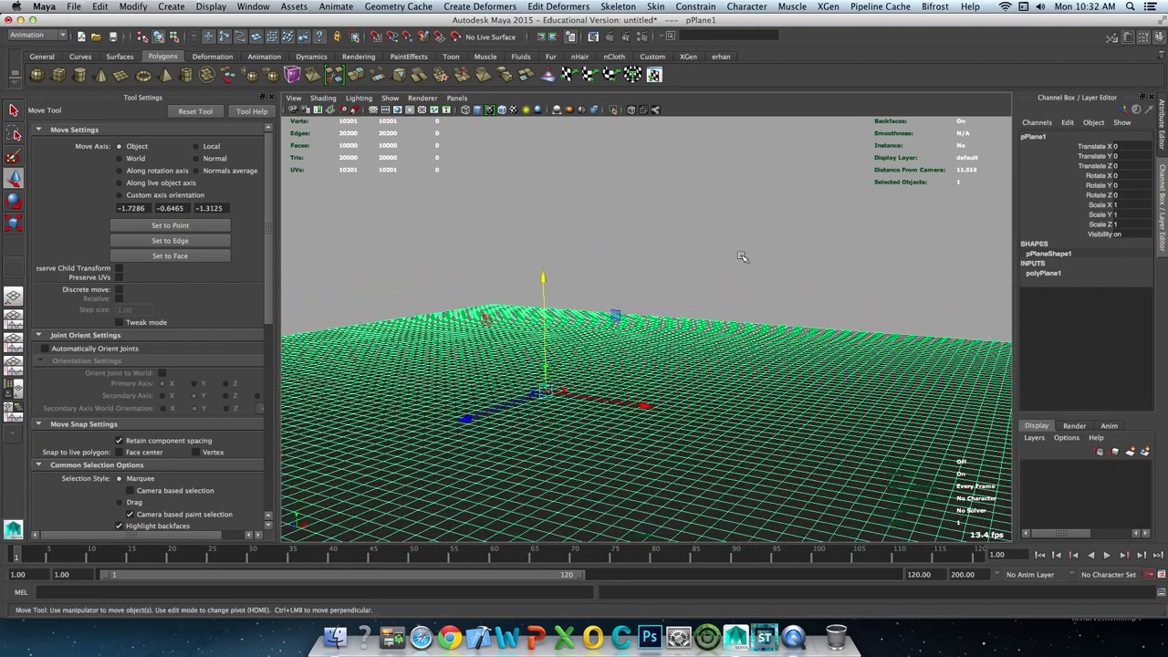
{"action": "left_click", "coordinate": [742, 257]}
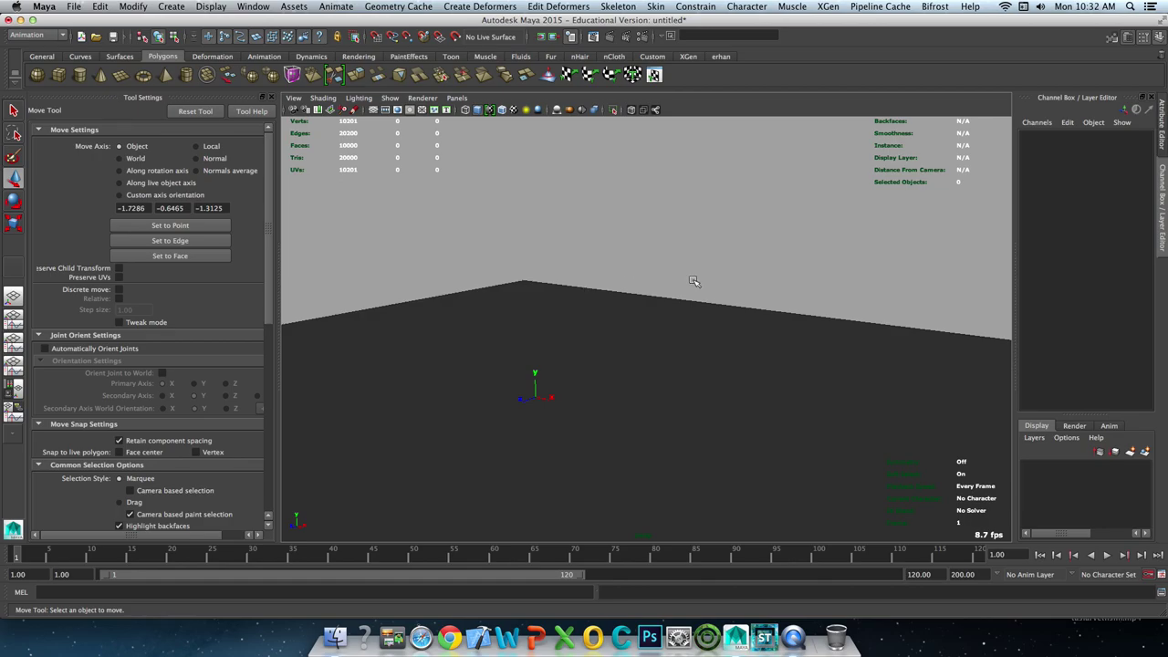
{"action": "mouse_move", "coordinate": [694, 279]}
{"action": "left_mouse_down", "text": "alt"}
{"action": "mouse_move", "coordinate": [650, 321]}
{"action": "mouse_move", "coordinate": [612, 316]}
{"action": "mouse_move", "coordinate": [772, 368]}
{"action": "left_mouse_up", "text": "alt"}
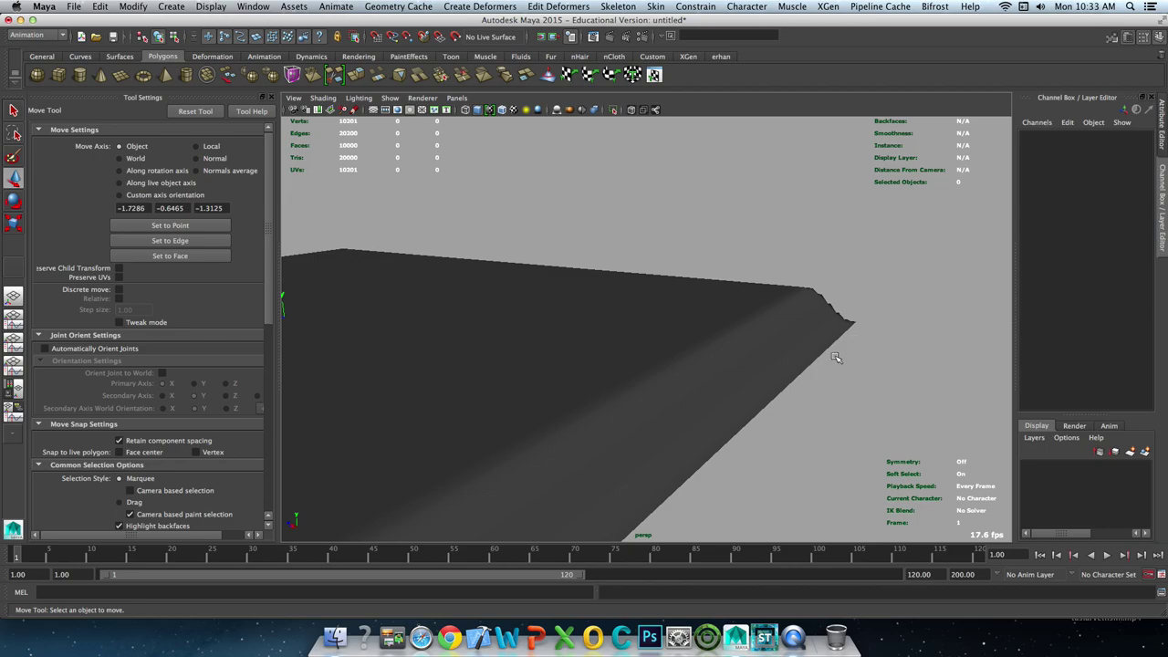
{"action": "mouse_move", "coordinate": [451, 448]}
{"action": "left_mouse_down", "text": "alt"}
{"action": "mouse_move", "coordinate": [534, 469]}
{"action": "mouse_move", "coordinate": [511, 420]}
{"action": "left_mouse_up", "text": "alt"}
{"action": "left_click", "coordinate": [559, 444]}
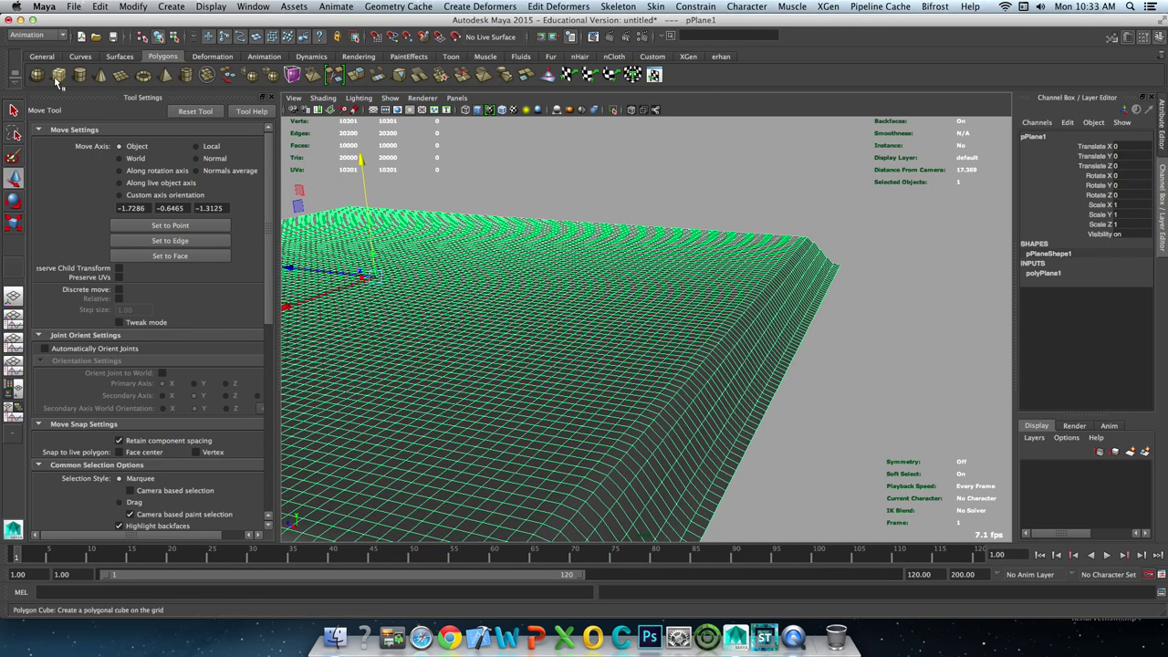
Start the Sculpt Geometry Tool with the Pull brush at max displacement 0.6195.
{"action": "left_click", "coordinate": [44, 36]}
{"action": "left_click", "coordinate": [41, 54]}
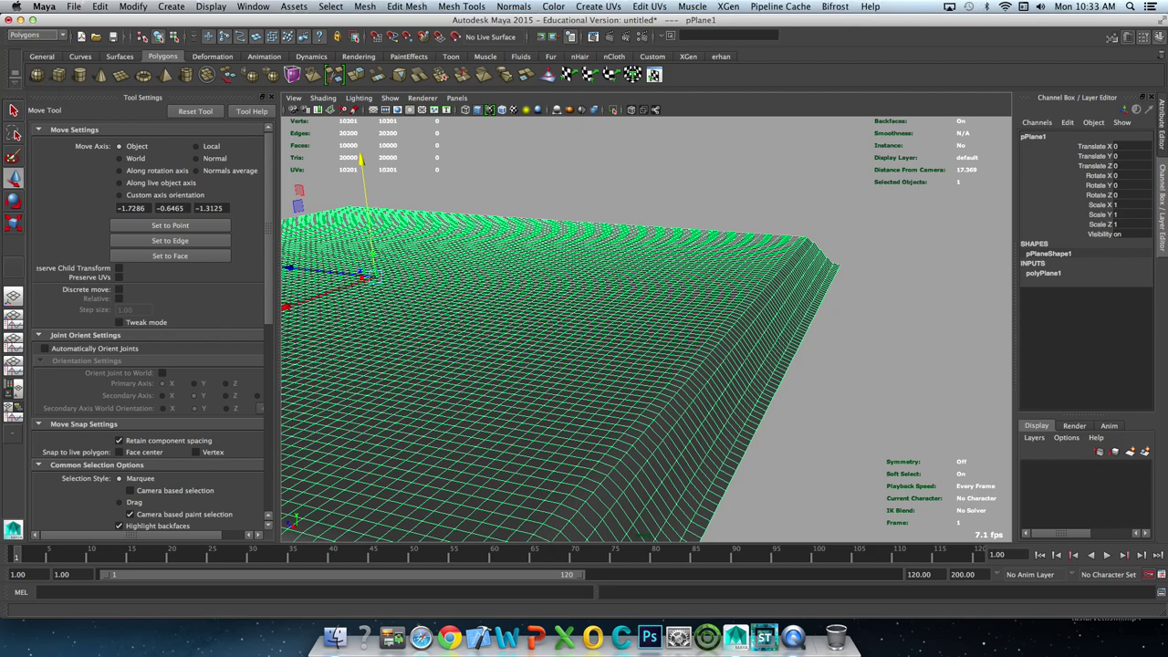
{"action": "left_click", "coordinate": [471, 7]}
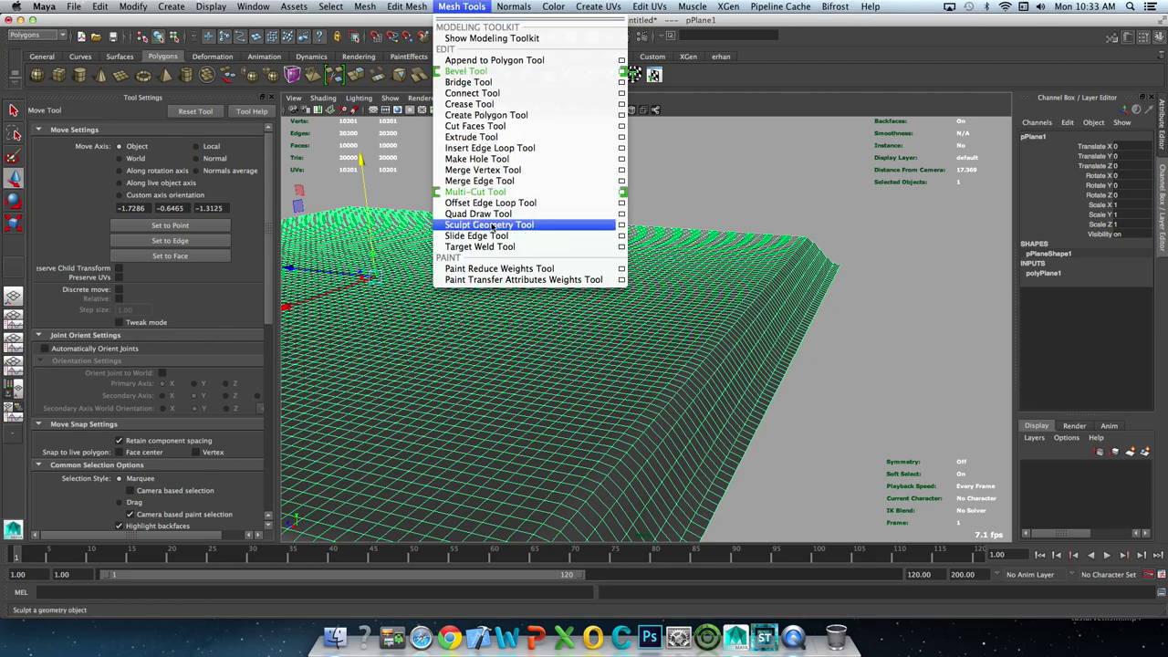
{"action": "left_click", "coordinate": [492, 225]}
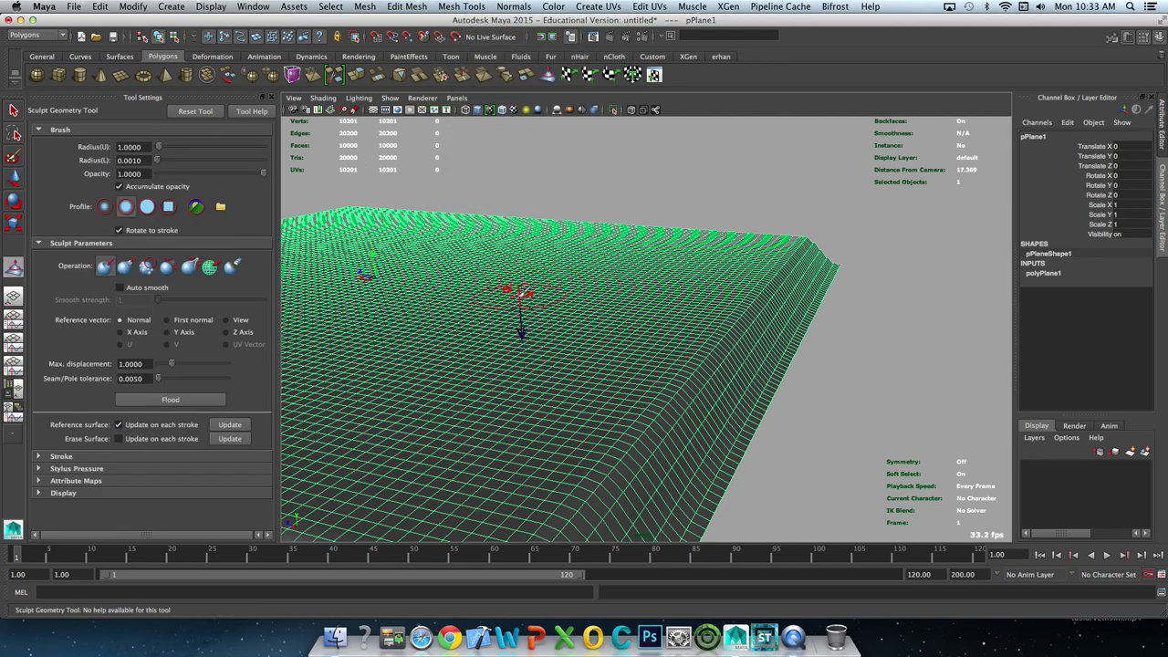
{"action": "left_click", "coordinate": [125, 265]}
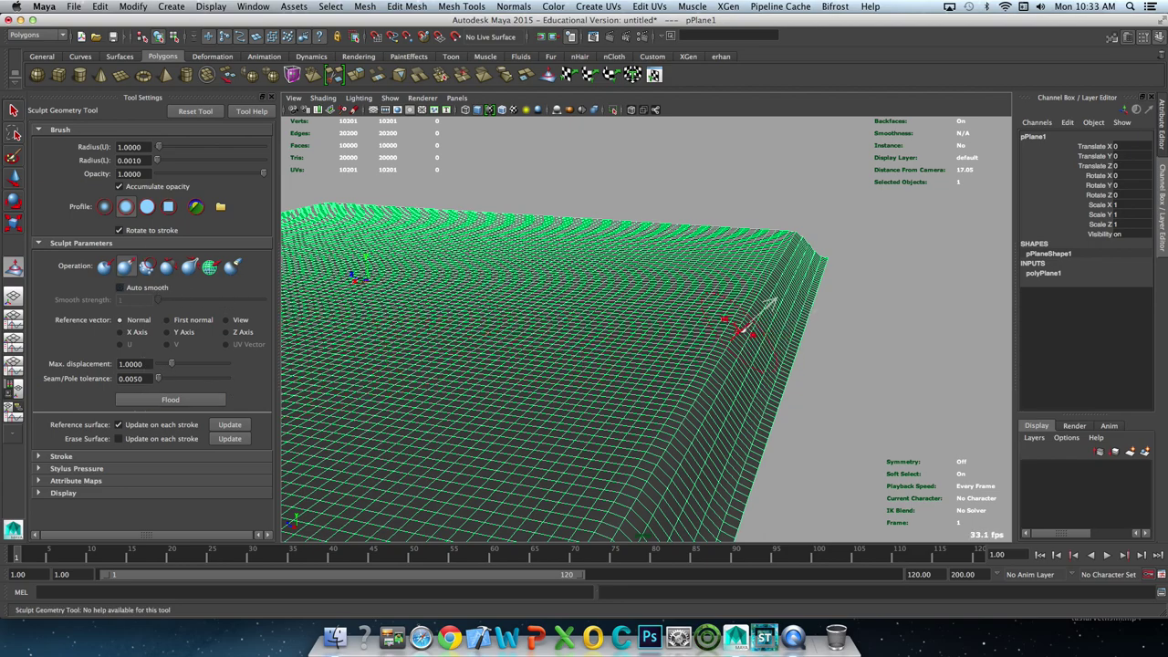
{"action": "left_click_drag", "start_coordinate": [171, 364], "coordinate": [165, 363]}
Paint a bump near the front edge and bumps along the far ridge.
{"action": "left_click_drag", "start_coordinate": [699, 290], "coordinate": [630, 369]}
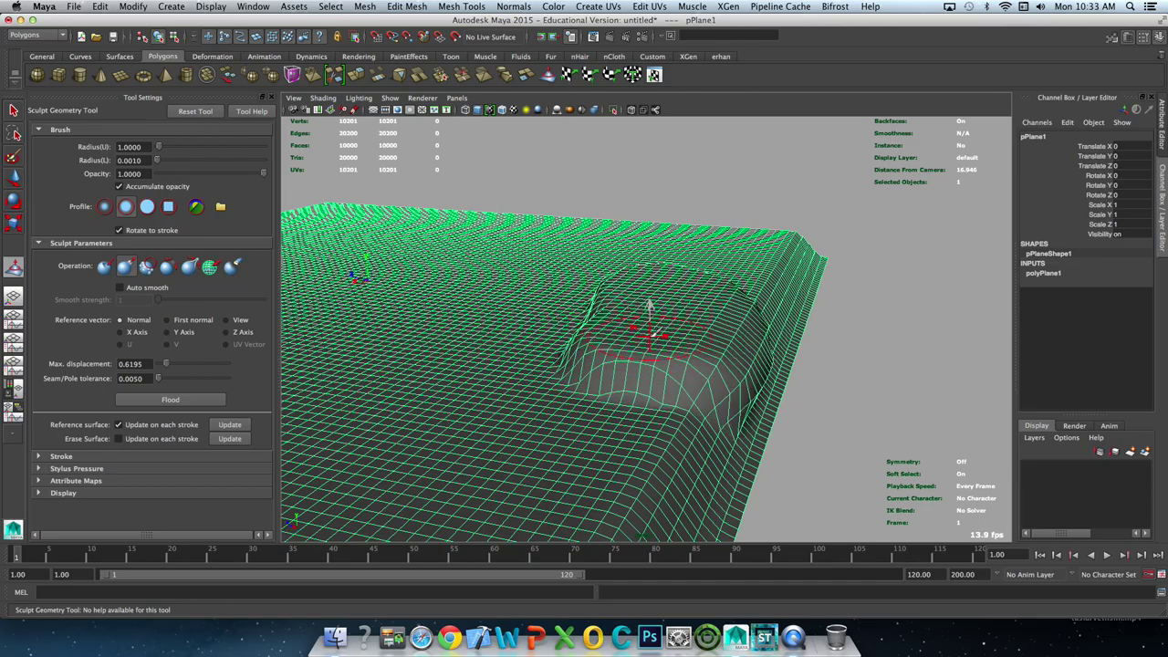
{"action": "mouse_move", "coordinate": [639, 326]}
{"action": "left_mouse_down", "text": "alt"}
{"action": "mouse_move", "coordinate": [730, 293]}
{"action": "mouse_move", "coordinate": [342, 236]}
{"action": "mouse_move", "coordinate": [557, 169]}
{"action": "mouse_move", "coordinate": [369, 256]}
{"action": "mouse_move", "coordinate": [634, 266]}
{"action": "mouse_move", "coordinate": [639, 219]}
{"action": "mouse_move", "coordinate": [731, 182]}
{"action": "left_mouse_up", "text": "alt"}
{"action": "left_click_drag", "start_coordinate": [639, 239], "coordinate": [567, 244]}
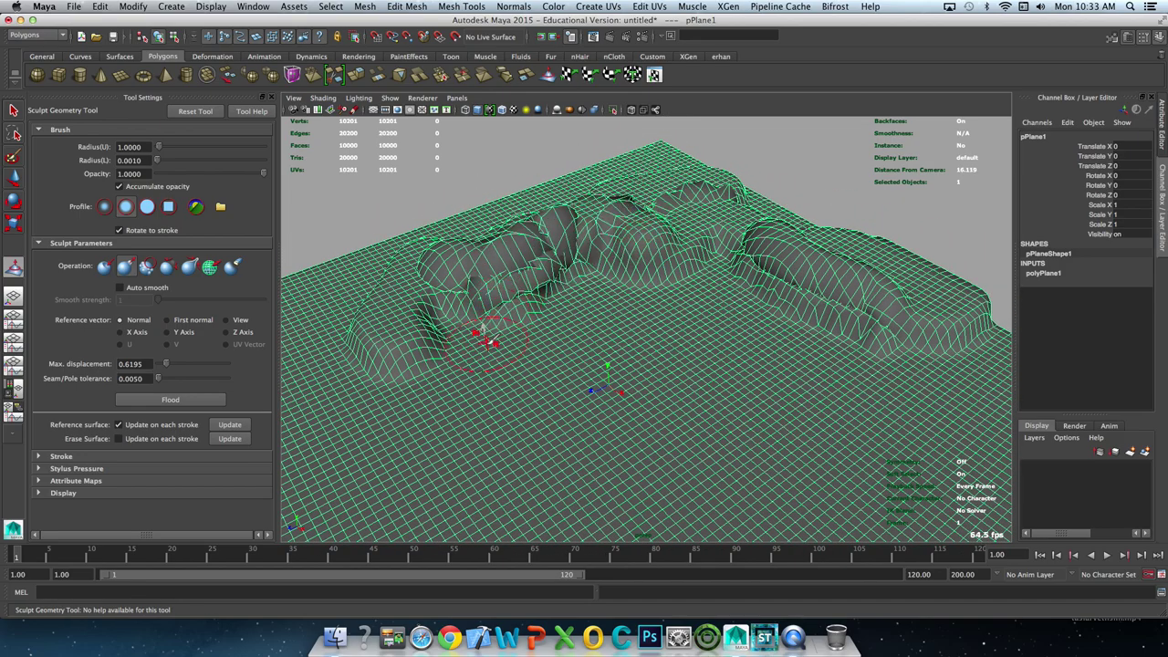
{"action": "left_click_drag", "start_coordinate": [483, 334], "coordinate": [521, 261], "text": "alt"}
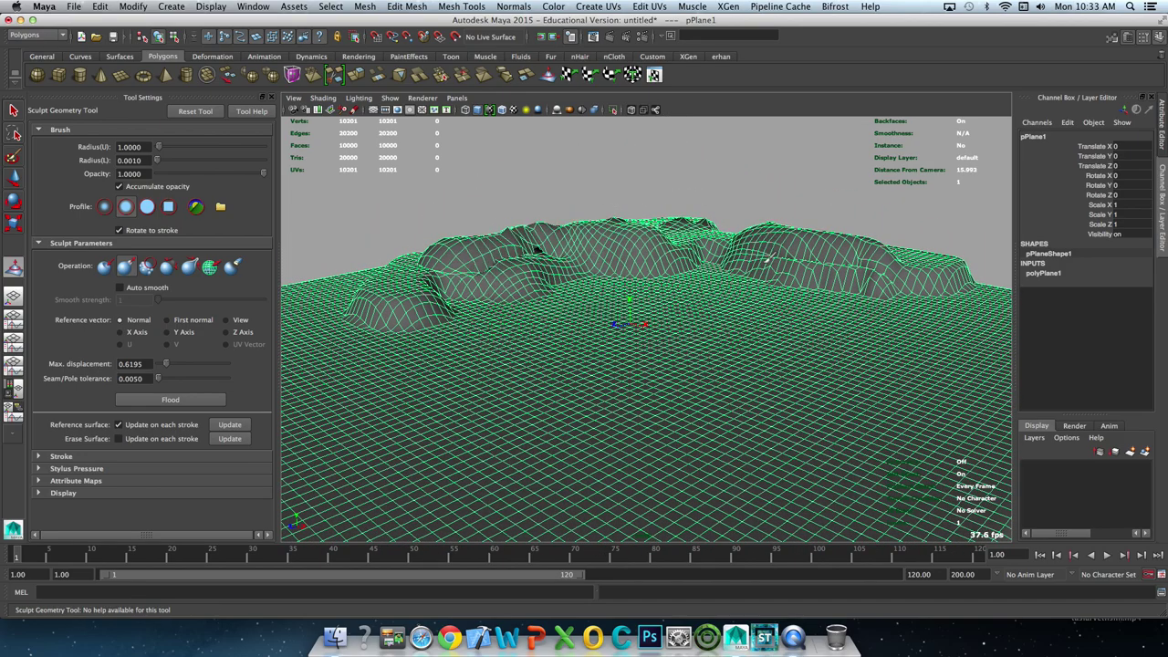
{"action": "mouse_move", "coordinate": [949, 288]}
{"action": "left_mouse_down", "text": "alt"}
{"action": "mouse_move", "coordinate": [856, 309]}
{"action": "mouse_move", "coordinate": [597, 228]}
{"action": "mouse_move", "coordinate": [629, 236]}
{"action": "left_mouse_up", "text": "alt"}
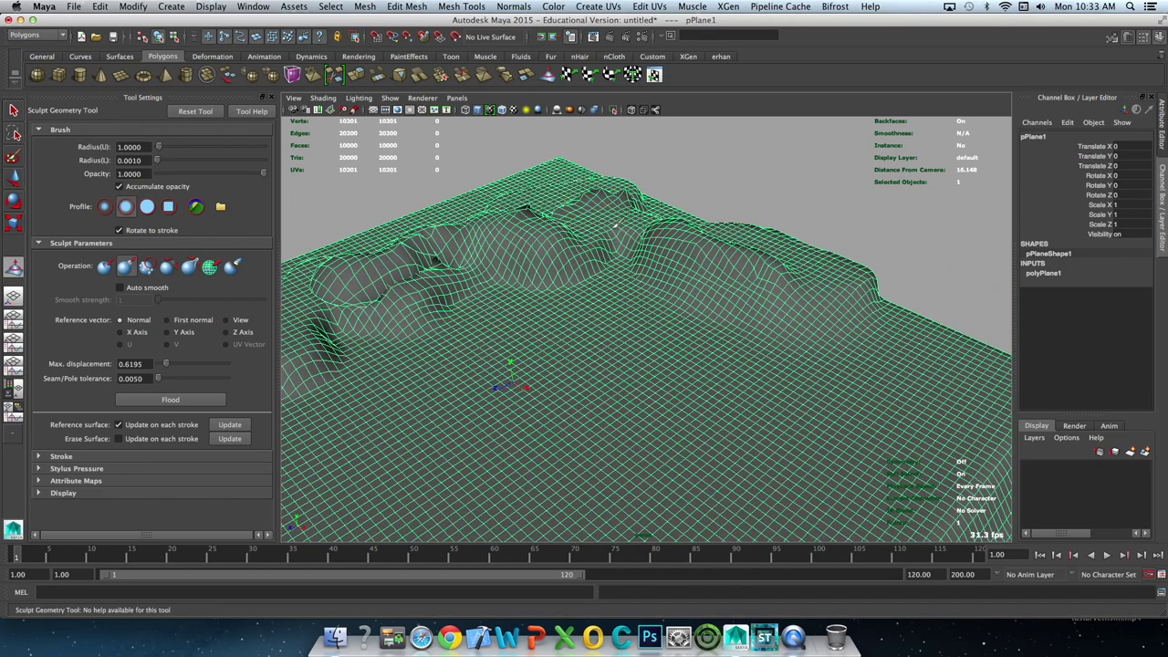
{"action": "left_click_drag", "start_coordinate": [466, 237], "coordinate": [456, 244], "text": "alt"}
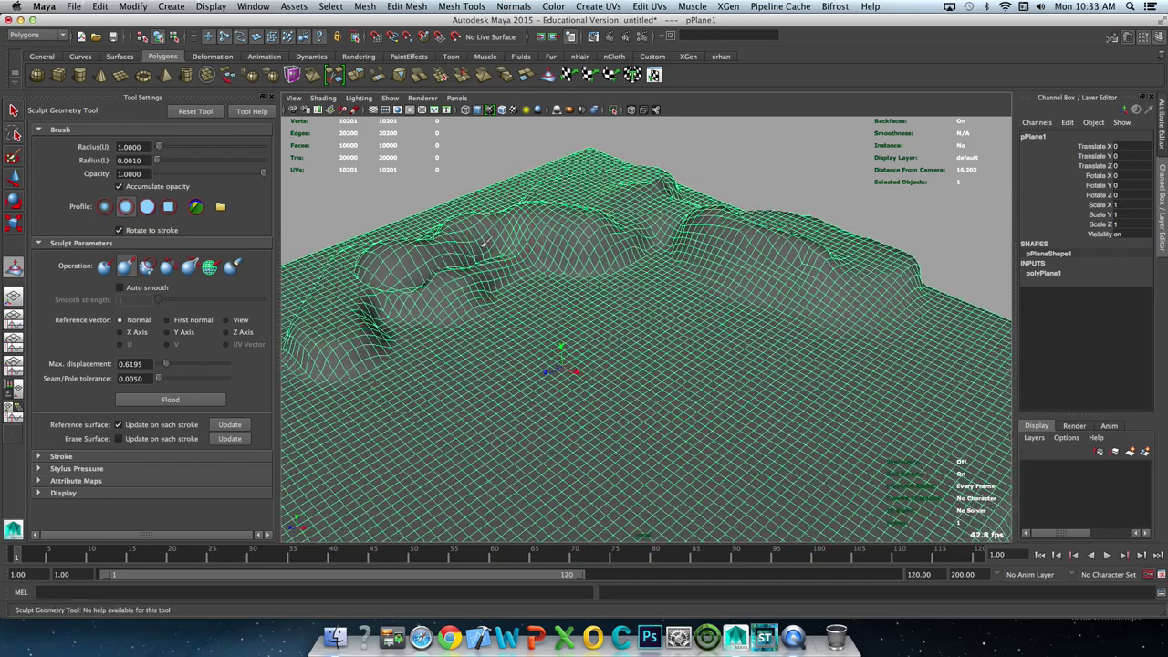
{"action": "left_click_drag", "start_coordinate": [383, 274], "coordinate": [463, 270], "text": "alt"}
{"action": "right_click_drag", "start_coordinate": [465, 269], "coordinate": [429, 274], "text": "alt"}
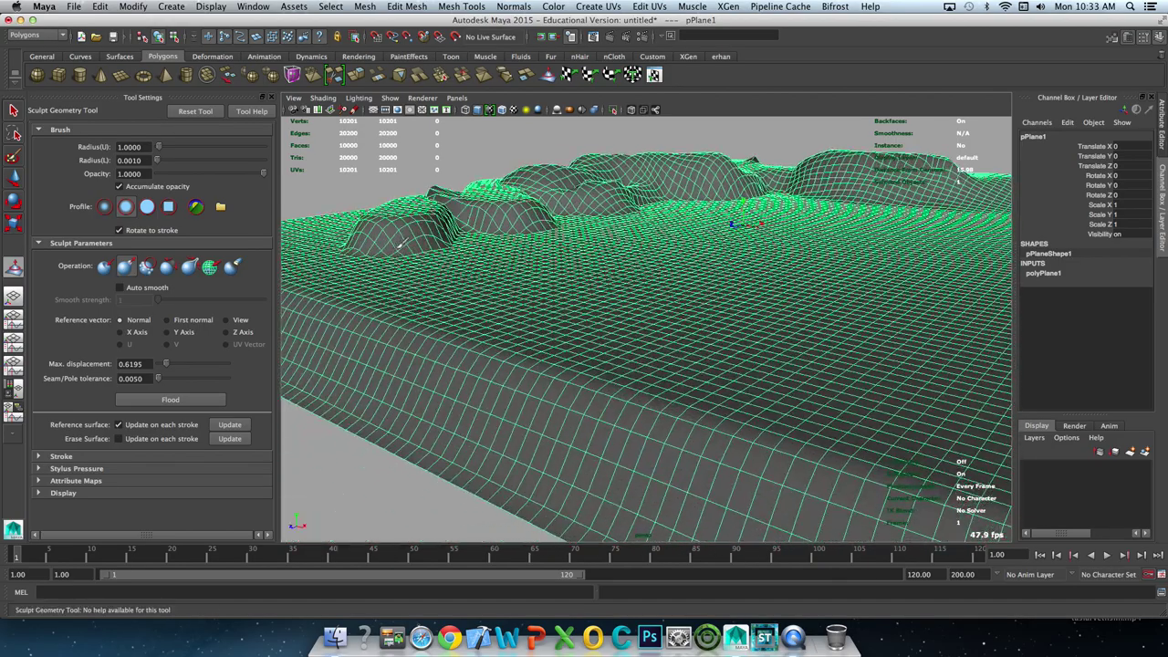
Raise a ridge, a dome and more bumps along the back of the terrain.
{"action": "left_click_drag", "start_coordinate": [365, 292], "coordinate": [584, 344]}
{"action": "right_click_drag", "start_coordinate": [584, 343], "coordinate": [477, 256], "text": "alt"}
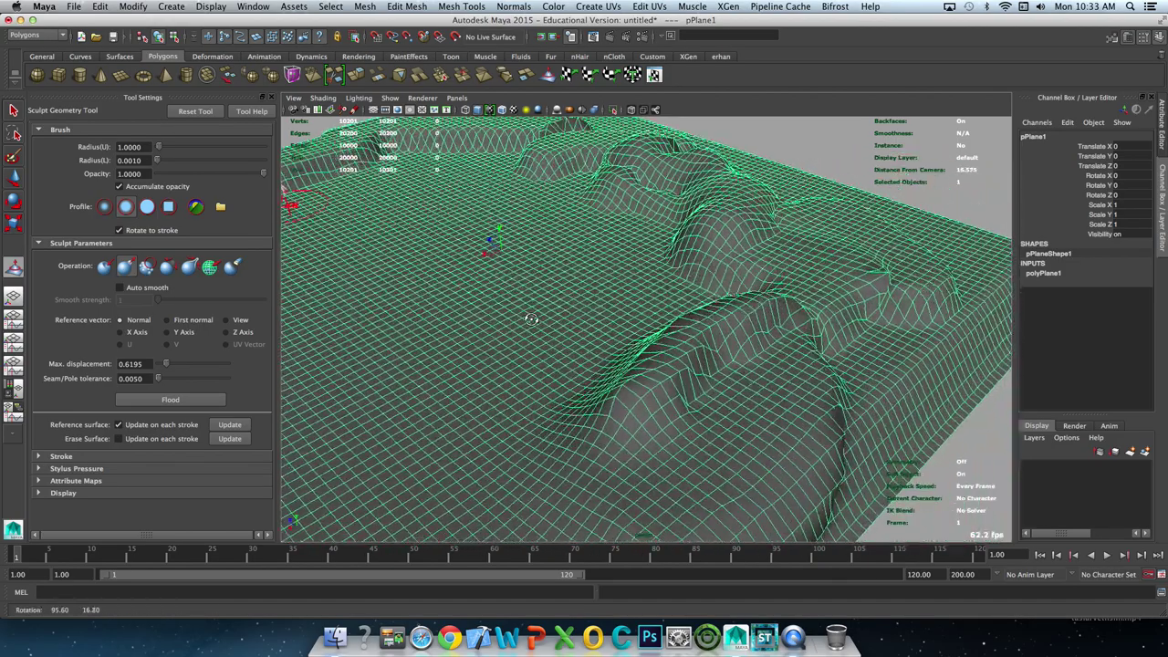
{"action": "mouse_move", "coordinate": [478, 256]}
{"action": "left_mouse_down", "text": "alt"}
{"action": "mouse_move", "coordinate": [587, 334]}
{"action": "mouse_move", "coordinate": [639, 261]}
{"action": "left_mouse_up", "text": "alt"}
{"action": "middle_click_drag", "start_coordinate": [639, 261], "coordinate": [581, 299], "text": "alt"}
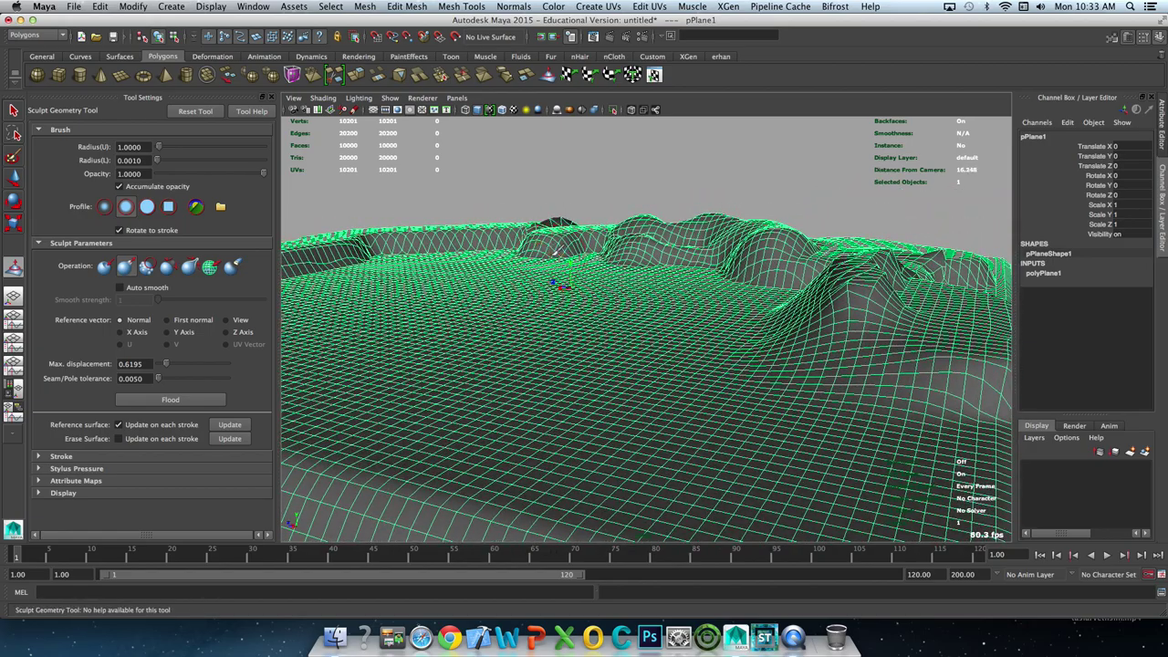
{"action": "mouse_move", "coordinate": [548, 274]}
{"action": "left_mouse_down"}
{"action": "mouse_move", "coordinate": [456, 239]}
{"action": "mouse_move", "coordinate": [482, 248]}
{"action": "mouse_move", "coordinate": [538, 304]}
{"action": "mouse_move", "coordinate": [533, 284]}
{"action": "left_mouse_up"}
Lift a face on the left into a large smooth hill using widened soft selection.
{"action": "key", "text": "q"}
{"action": "key", "text": "F11"}
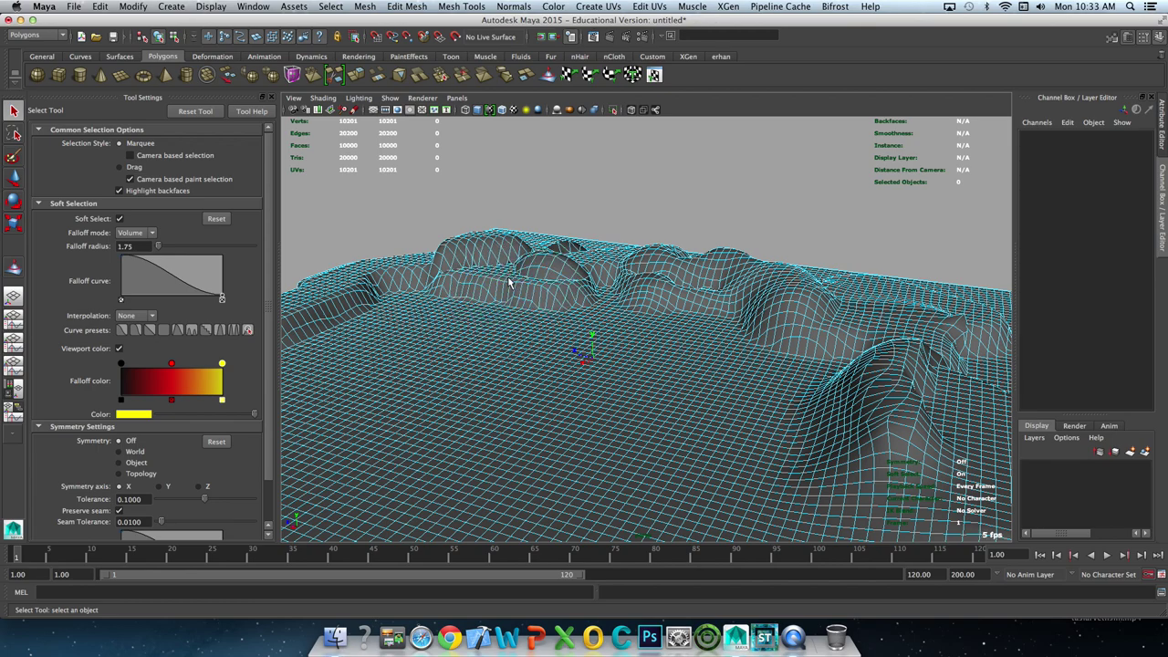
{"action": "left_click", "coordinate": [513, 283]}
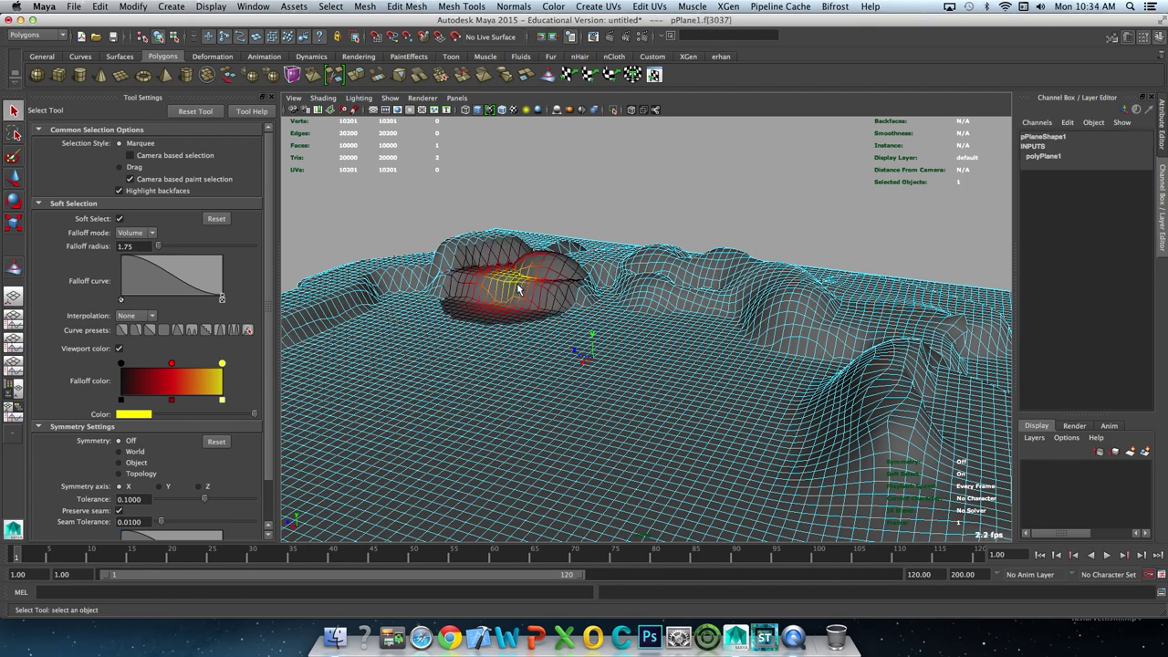
{"action": "key", "text": "w"}
{"action": "mouse_move", "coordinate": [534, 318]}
{"action": "left_mouse_down"}
{"action": "mouse_move", "coordinate": [497, 306]}
{"action": "mouse_move", "coordinate": [525, 306]}
{"action": "left_mouse_up"}
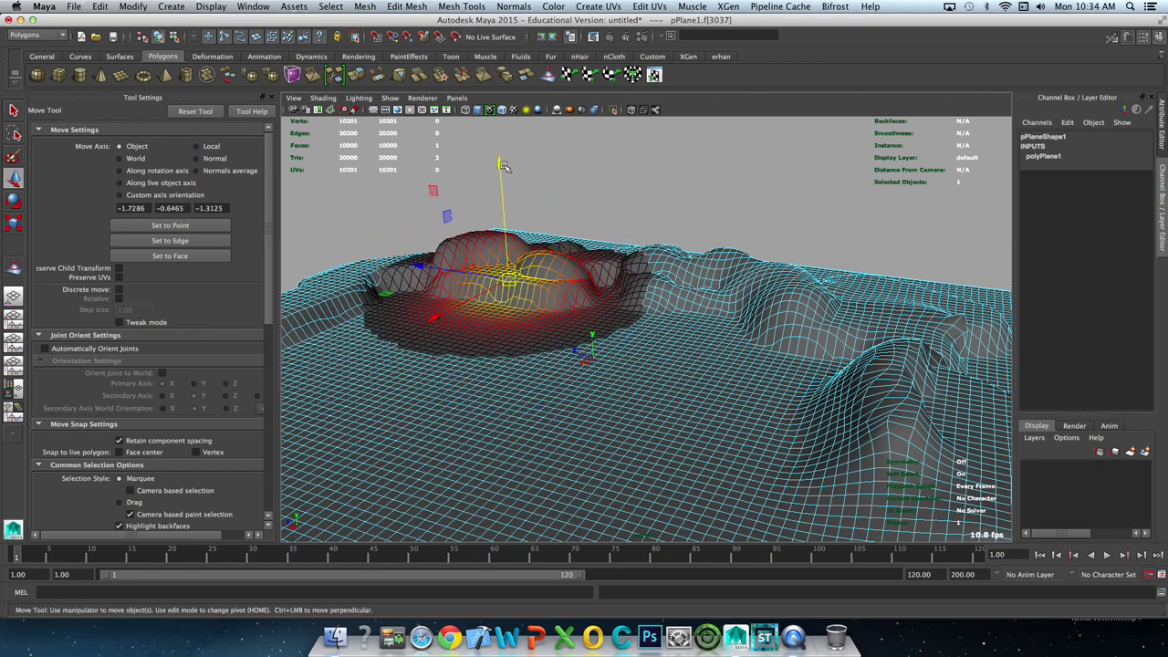
{"action": "left_click_drag", "start_coordinate": [502, 166], "coordinate": [500, 139]}
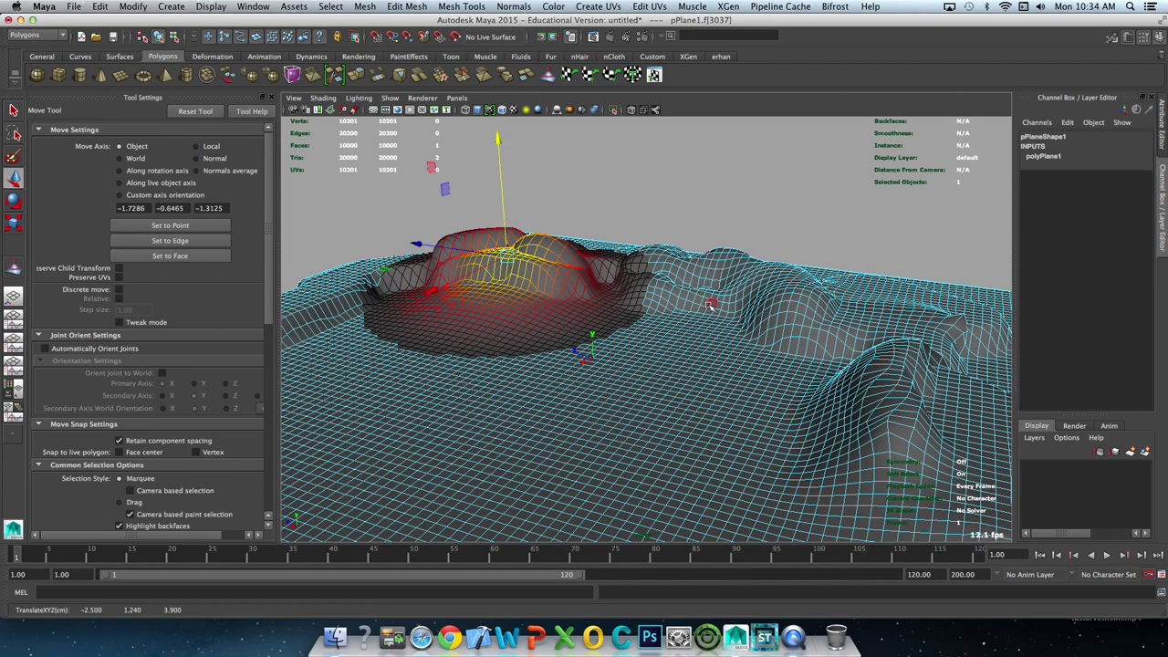
{"action": "mouse_move", "coordinate": [711, 305]}
{"action": "left_mouse_down", "text": "alt"}
{"action": "mouse_move", "coordinate": [669, 328]}
{"action": "mouse_move", "coordinate": [651, 317]}
{"action": "mouse_move", "coordinate": [659, 203]}
{"action": "left_mouse_up", "text": "alt"}
Raise a second soft-selected area into a tall hill and return to shaded object view.
{"action": "left_click", "coordinate": [661, 316]}
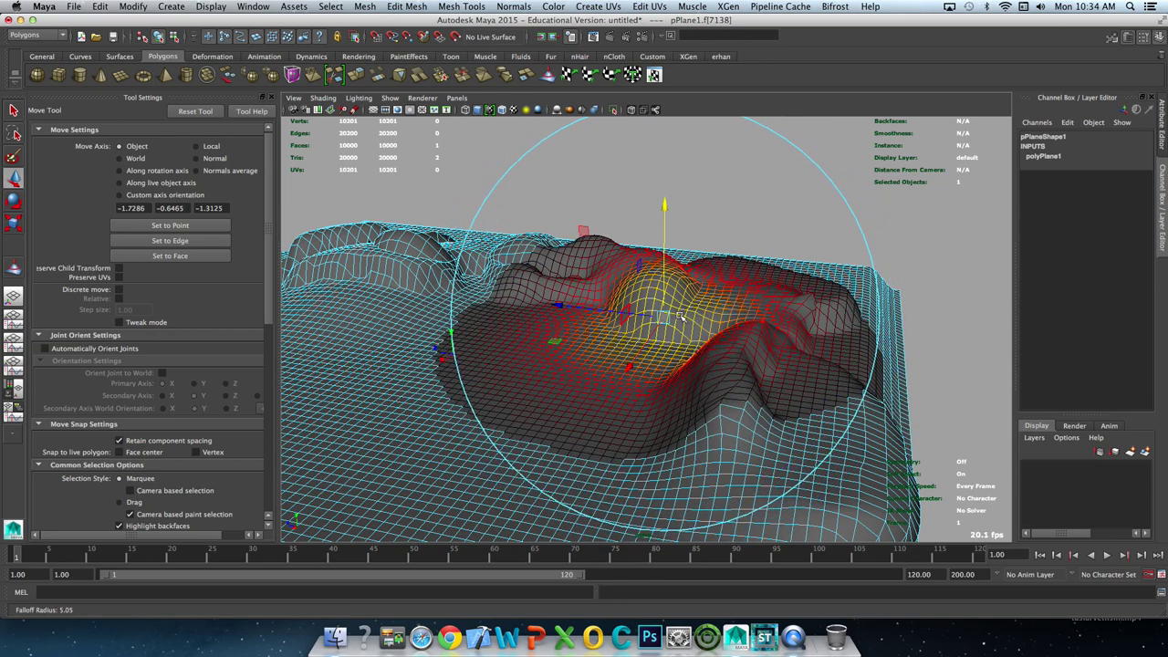
{"action": "left_click", "coordinate": [662, 205]}
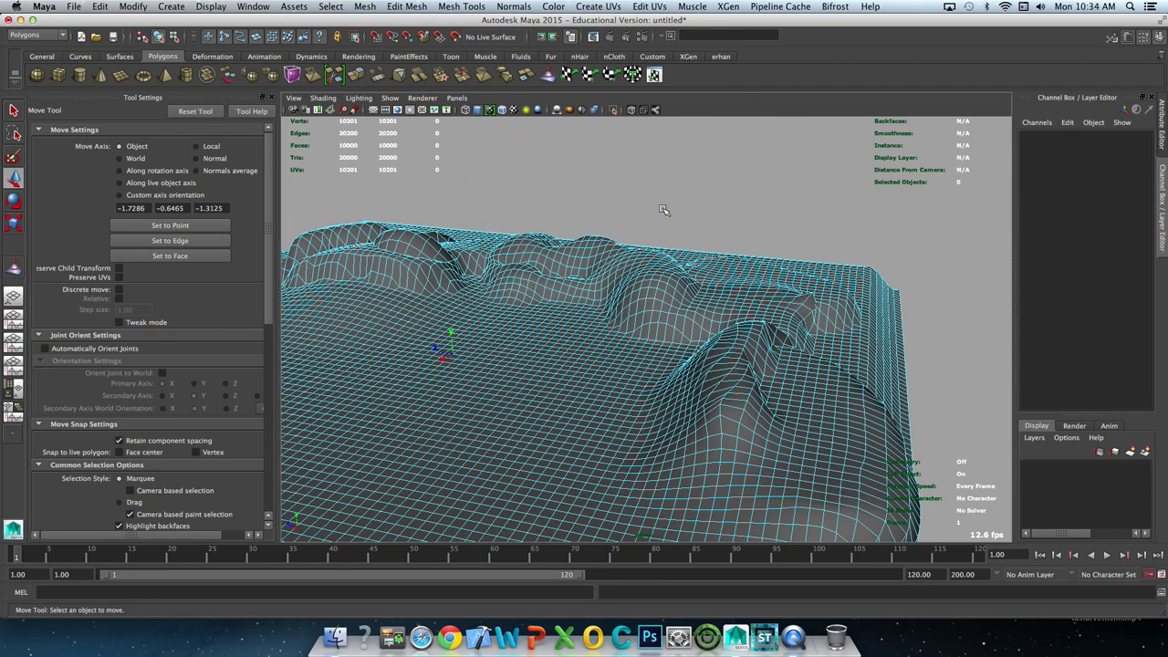
{"action": "key", "text": "ctrl+z"}
{"action": "left_click_drag", "start_coordinate": [665, 209], "coordinate": [661, 155]}
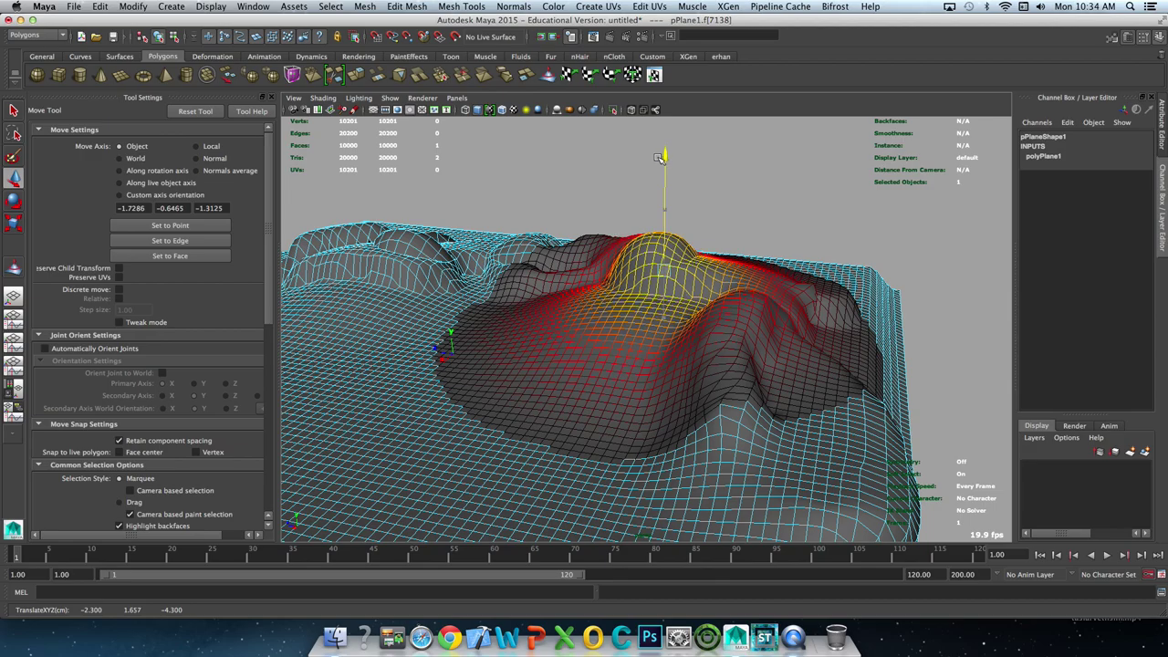
{"action": "mouse_move", "coordinate": [584, 182]}
{"action": "left_mouse_down", "text": "alt"}
{"action": "mouse_move", "coordinate": [578, 323]}
{"action": "mouse_move", "coordinate": [628, 257]}
{"action": "mouse_move", "coordinate": [622, 272]}
{"action": "left_mouse_up", "text": "alt"}
{"action": "key", "text": "q"}
{"action": "key", "text": "5"}
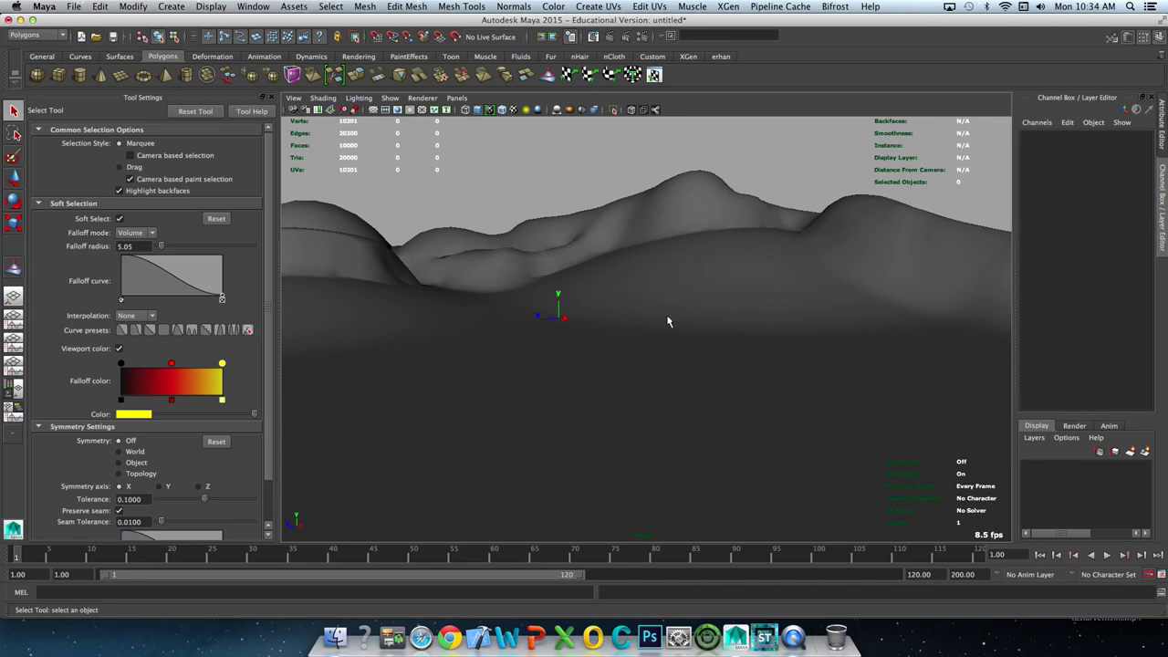
Orbit over the terrain to inspect the rounded hills along its far side.
{"action": "left_click_drag", "start_coordinate": [669, 301], "coordinate": [649, 323], "text": "alt"}
{"action": "mouse_move", "coordinate": [514, 407]}
{"action": "left_mouse_down", "text": "alt"}
{"action": "mouse_move", "coordinate": [548, 336]}
{"action": "mouse_move", "coordinate": [717, 263]}
{"action": "mouse_move", "coordinate": [683, 316]}
{"action": "mouse_move", "coordinate": [536, 293]}
{"action": "left_mouse_up", "text": "alt"}
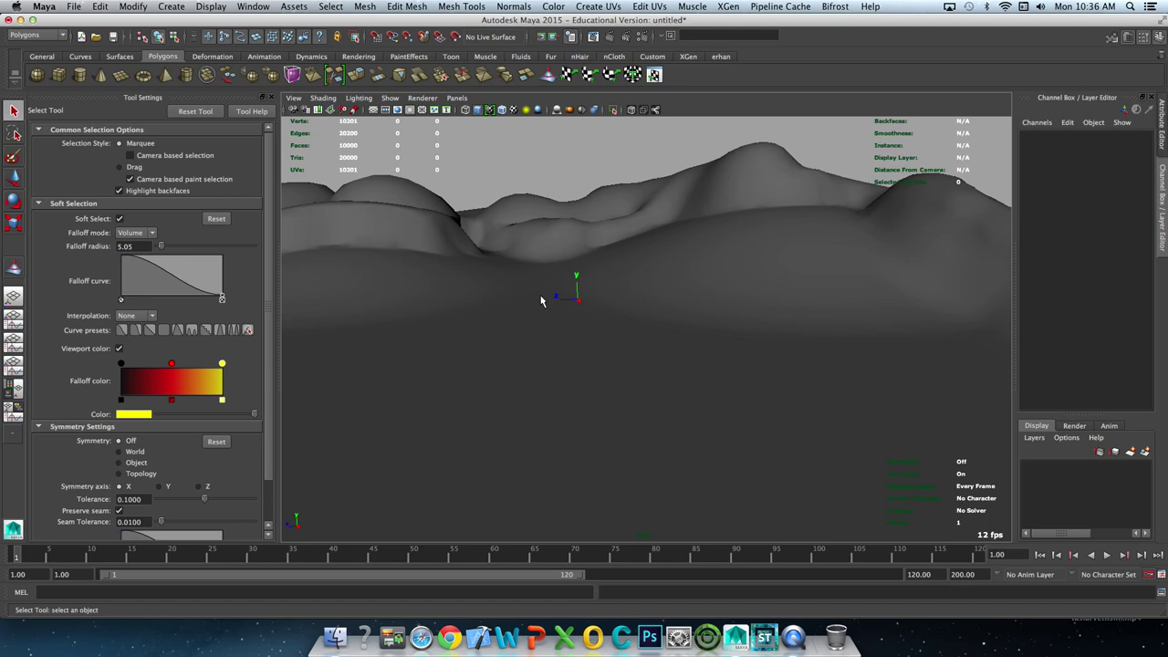
Select the terrain plane and sculpt a new rounded bump on it.
{"action": "left_click", "coordinate": [676, 250]}
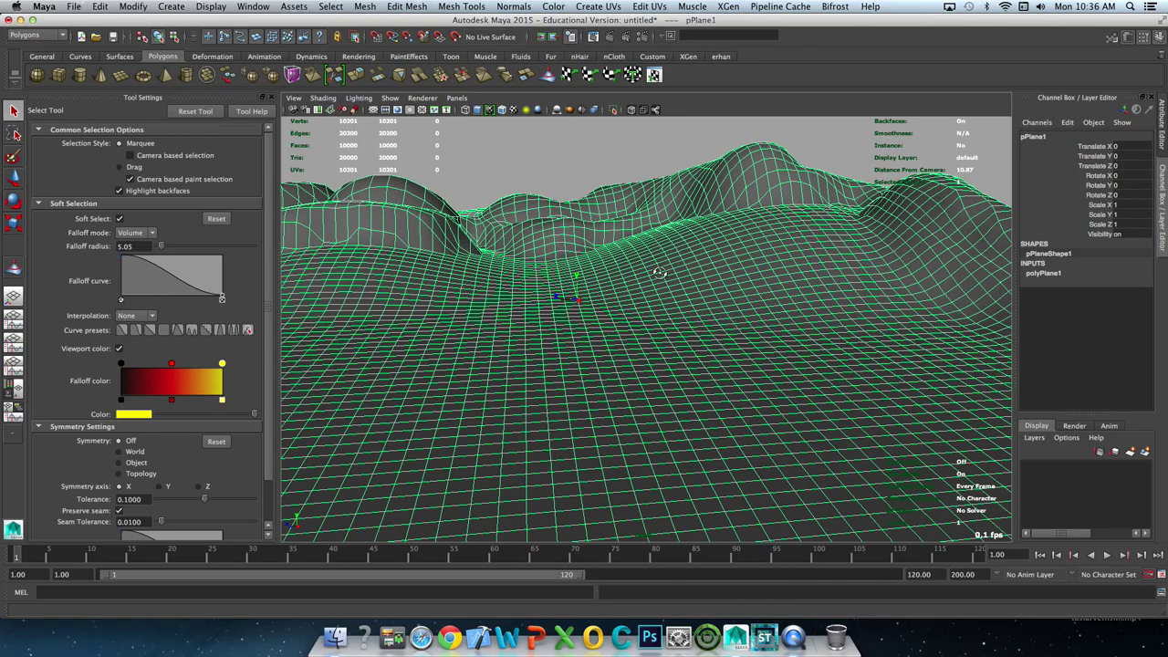
{"action": "mouse_move", "coordinate": [660, 274]}
{"action": "left_mouse_down", "text": "alt"}
{"action": "mouse_move", "coordinate": [657, 248]}
{"action": "mouse_move", "coordinate": [595, 236]}
{"action": "mouse_move", "coordinate": [477, 283]}
{"action": "left_mouse_up", "text": "alt"}
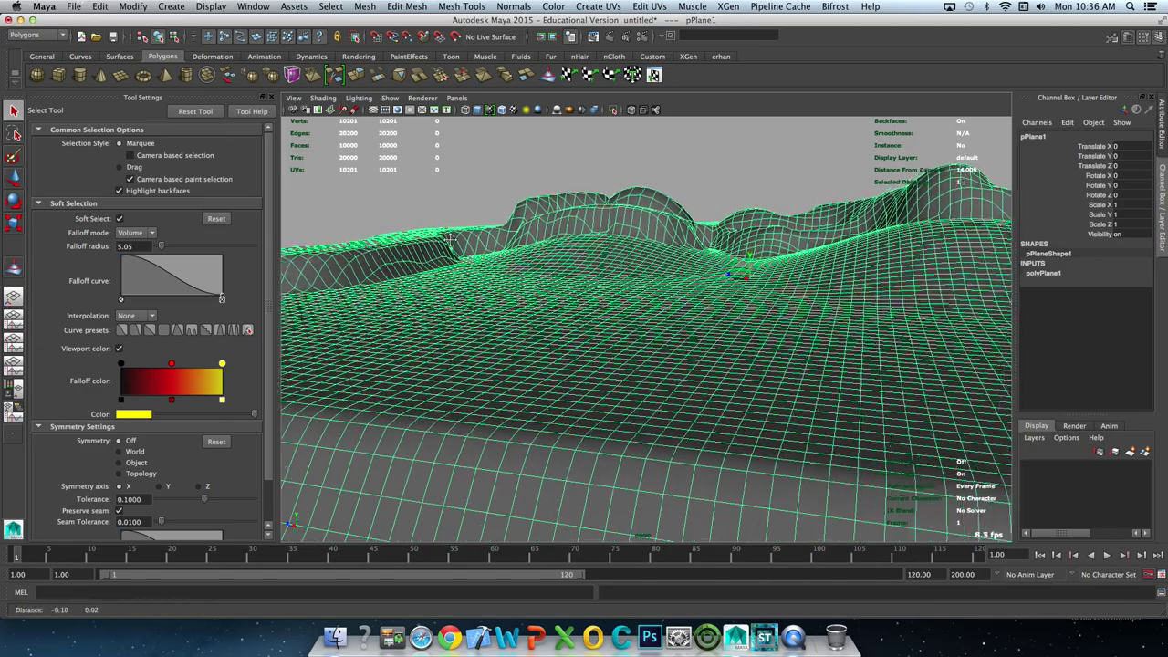
{"action": "mouse_move", "coordinate": [477, 283]}
{"action": "right_mouse_down", "text": "alt"}
{"action": "mouse_move", "coordinate": [518, 233]}
{"action": "mouse_move", "coordinate": [500, 221]}
{"action": "right_mouse_up", "text": "alt"}
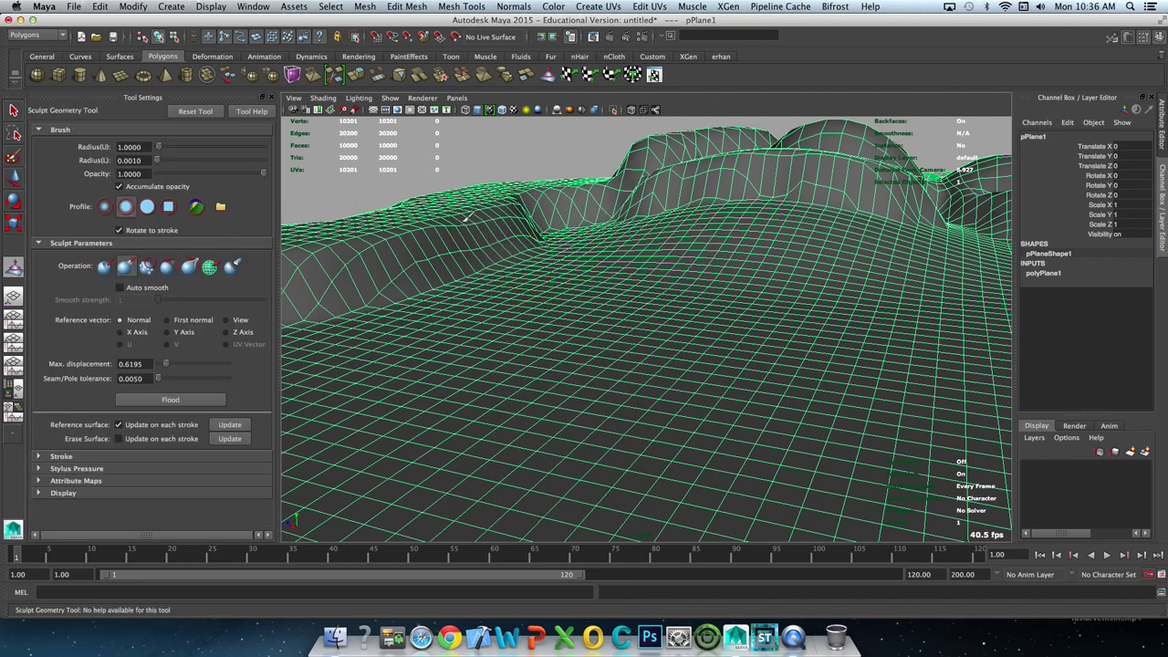
{"action": "mouse_move", "coordinate": [497, 222]}
{"action": "left_mouse_down"}
{"action": "mouse_move", "coordinate": [530, 219]}
{"action": "mouse_move", "coordinate": [474, 246]}
{"action": "left_mouse_up"}
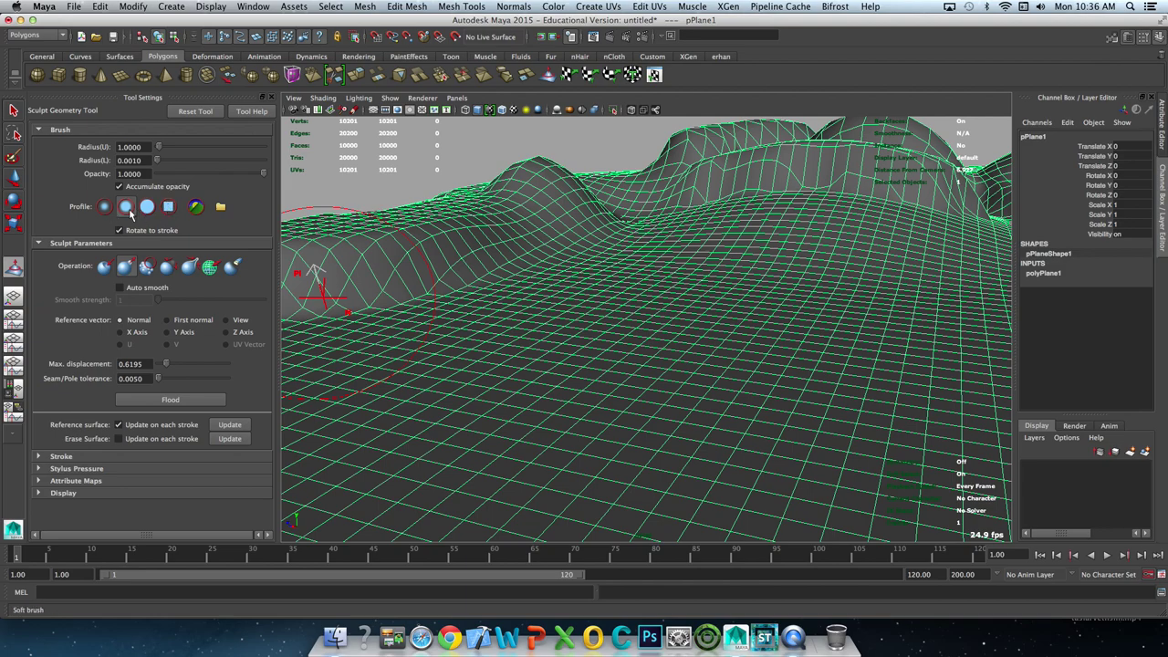
Switch the brush to a square profile and pull a long raised wall across the terrain.
{"action": "left_click", "coordinate": [168, 206]}
{"action": "left_click", "coordinate": [539, 286]}
{"action": "left_click_drag", "start_coordinate": [539, 286], "coordinate": [443, 305]}
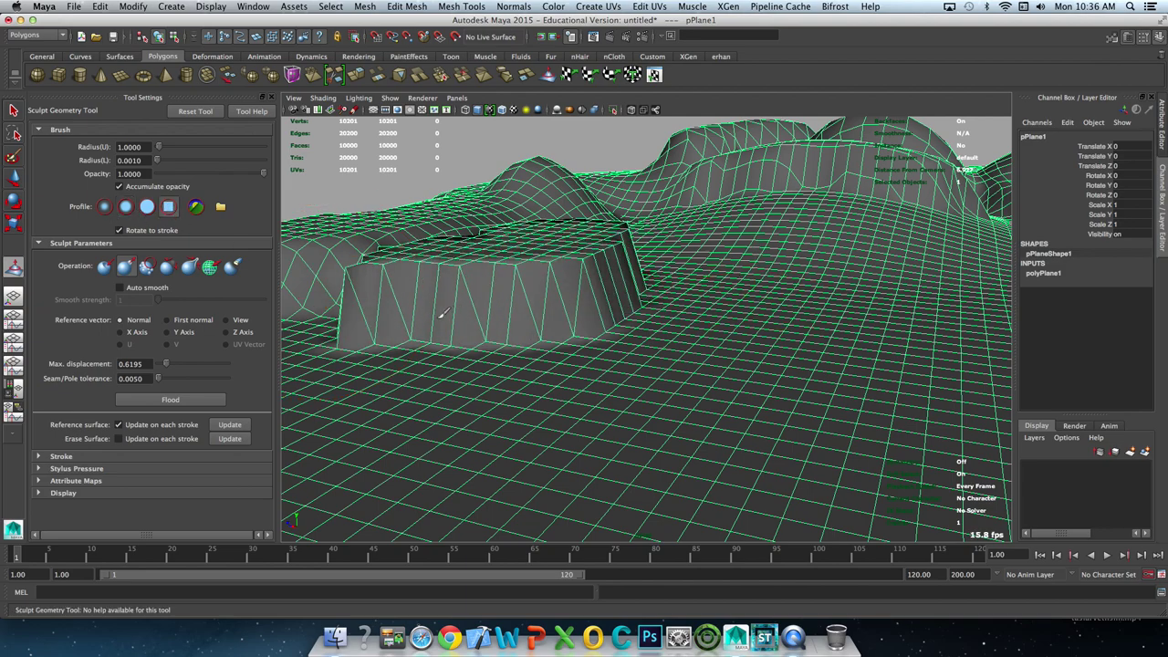
{"action": "mouse_move", "coordinate": [575, 273]}
{"action": "left_mouse_down"}
{"action": "mouse_move", "coordinate": [539, 245]}
{"action": "mouse_move", "coordinate": [615, 251]}
{"action": "mouse_move", "coordinate": [570, 266]}
{"action": "mouse_move", "coordinate": [803, 319]}
{"action": "mouse_move", "coordinate": [604, 233]}
{"action": "mouse_move", "coordinate": [626, 195]}
{"action": "left_mouse_up"}
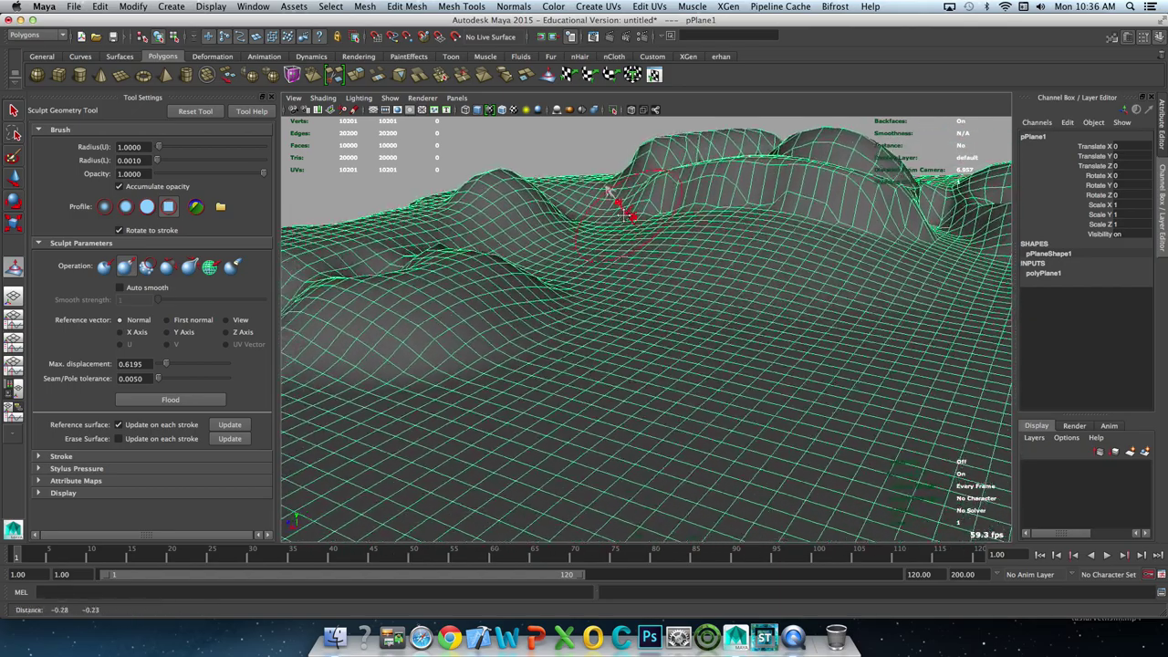
Shrink the brush Radius(U) to 0.3769, then exit sculpting with Q and deselect the terrain.
{"action": "mouse_move", "coordinate": [417, 261]}
{"action": "left_mouse_down", "text": "alt"}
{"action": "mouse_move", "coordinate": [456, 222]}
{"action": "mouse_move", "coordinate": [383, 212]}
{"action": "left_mouse_up", "text": "alt"}
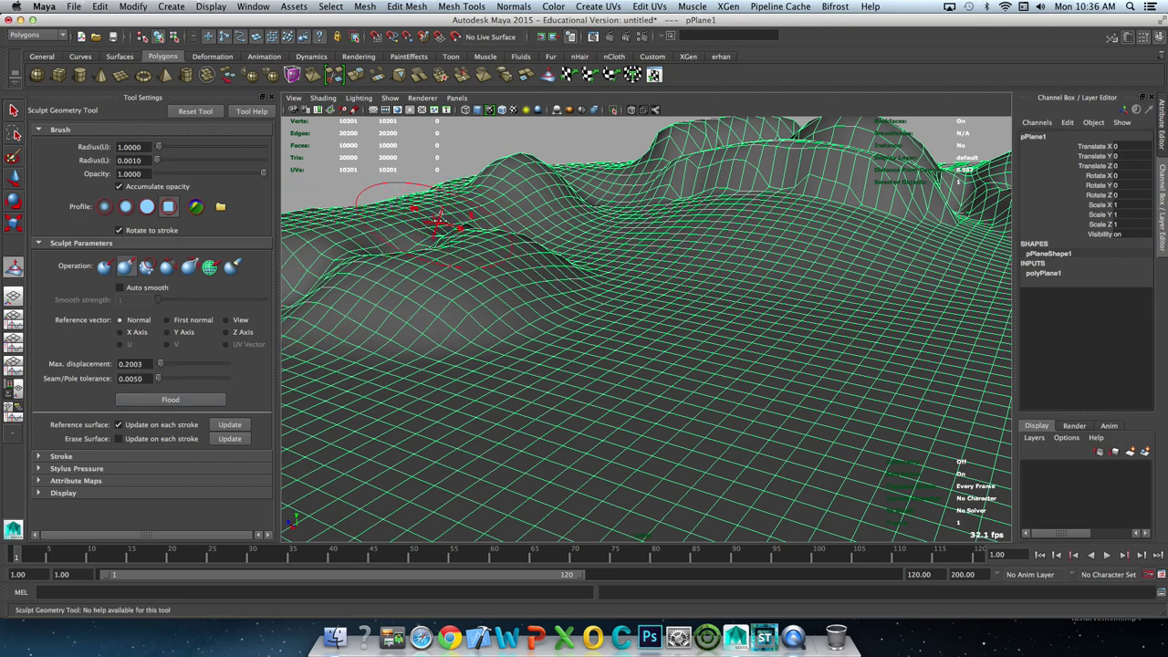
{"action": "left_click_drag", "start_coordinate": [457, 202], "coordinate": [412, 221]}
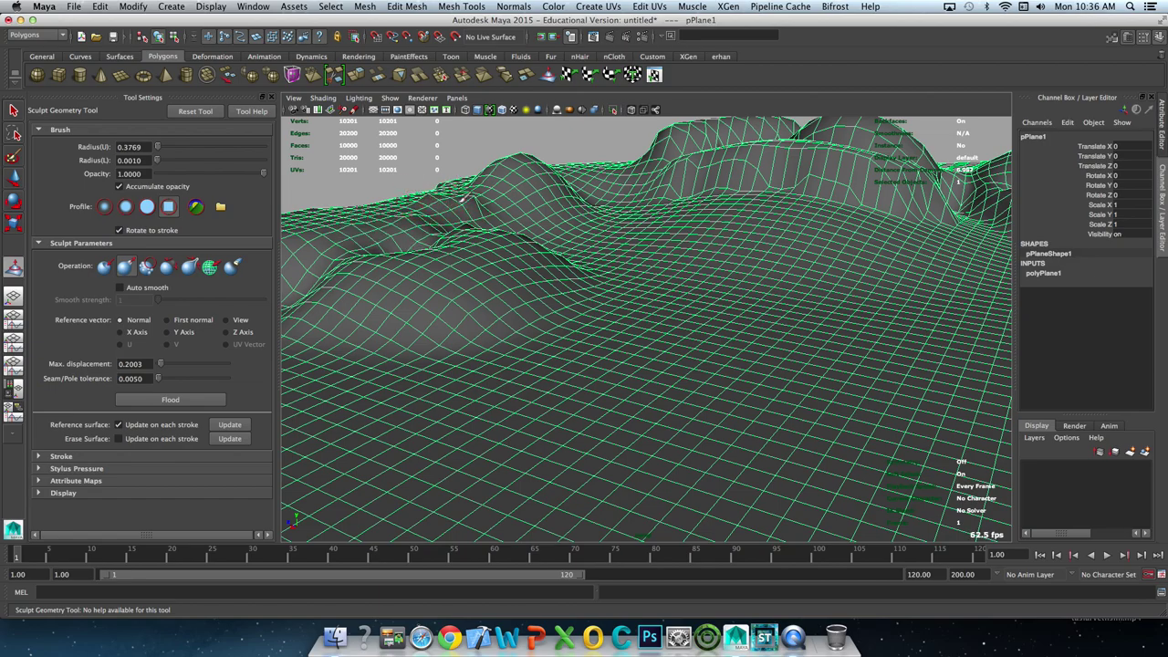
{"action": "mouse_move", "coordinate": [420, 228]}
{"action": "left_mouse_down", "text": "alt"}
{"action": "mouse_move", "coordinate": [565, 228]}
{"action": "mouse_move", "coordinate": [444, 253]}
{"action": "mouse_move", "coordinate": [553, 214]}
{"action": "mouse_move", "coordinate": [456, 252]}
{"action": "mouse_move", "coordinate": [496, 252]}
{"action": "mouse_move", "coordinate": [540, 298]}
{"action": "left_mouse_up", "text": "alt"}
{"action": "key", "text": "q"}
{"action": "left_click", "coordinate": [566, 226]}
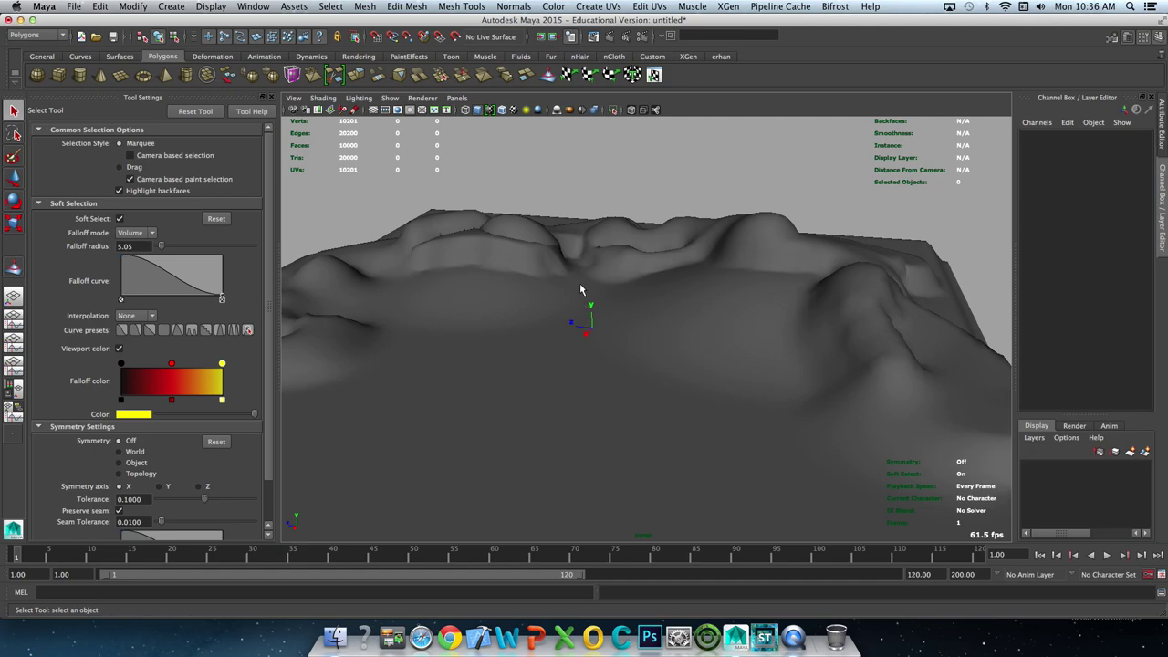
Select the terrain, resume sculpting and enlarge the brush Radius(U) to 0.4677.
{"action": "left_click", "coordinate": [581, 288]}
{"action": "scroll", "coordinate": [581, 289], "scroll_direction": "up", "scroll_amount": 3}
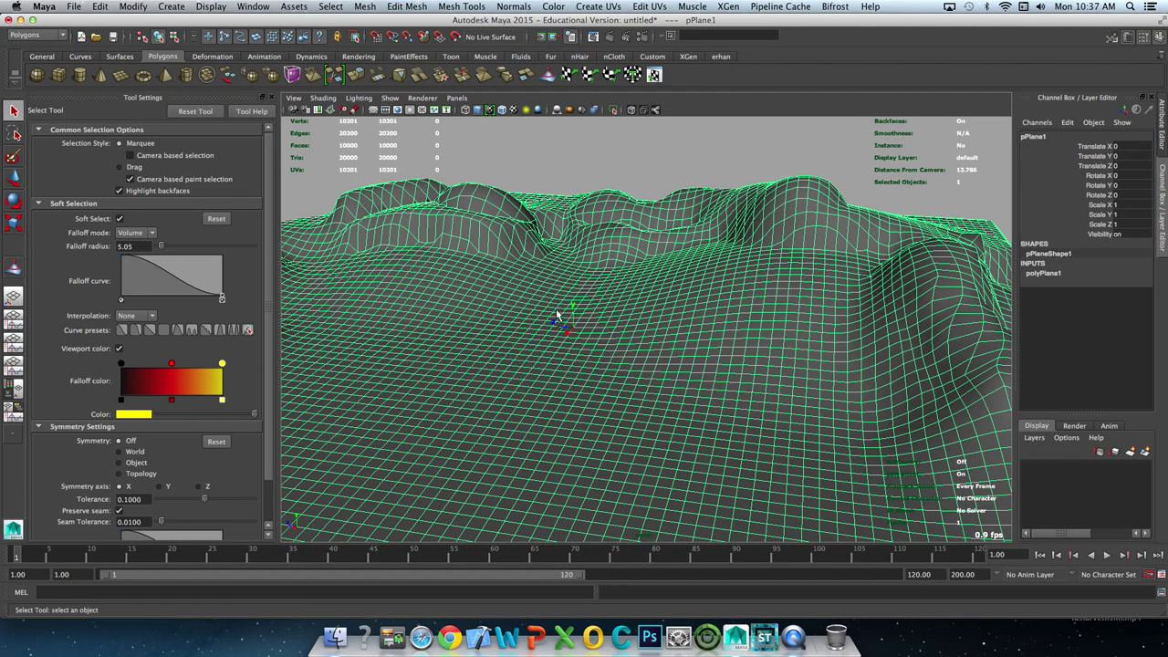
{"action": "right_click_drag", "start_coordinate": [503, 315], "coordinate": [457, 305]}
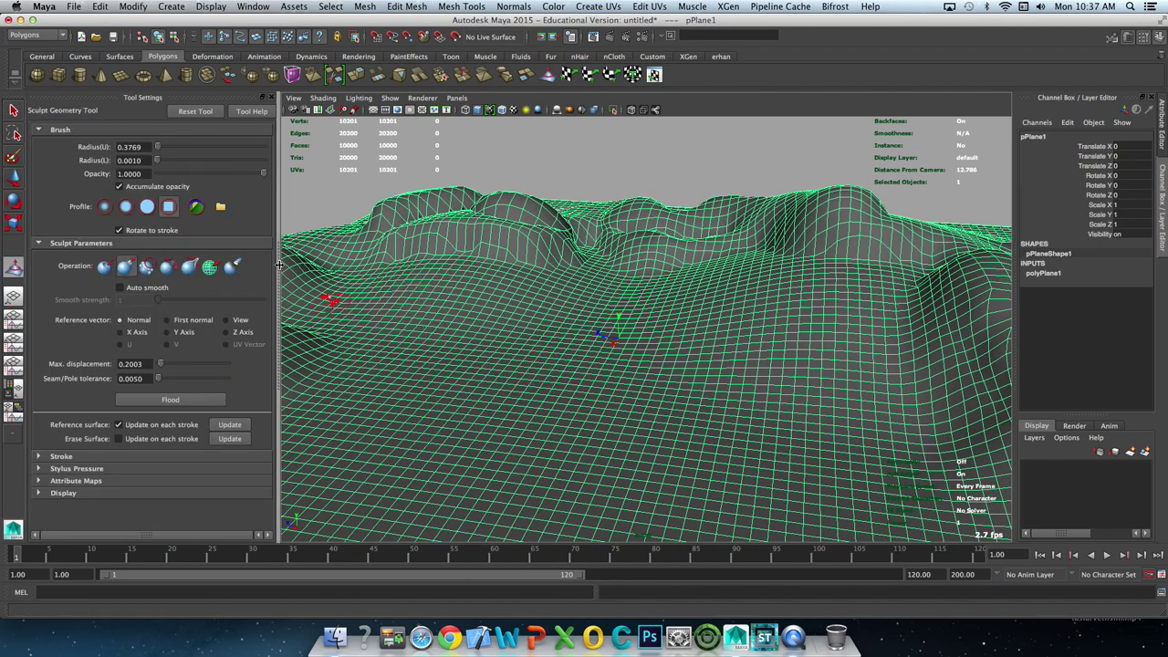
{"action": "scroll", "coordinate": [573, 337], "scroll_direction": "up", "scroll_amount": 2}
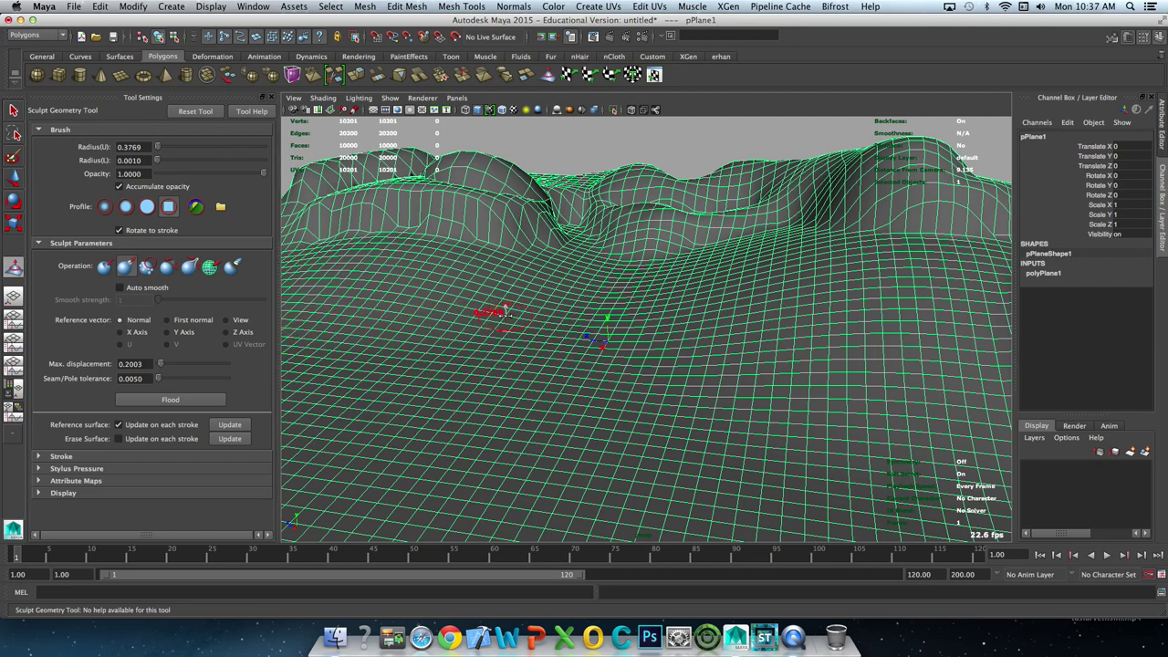
{"action": "left_click_drag", "start_coordinate": [493, 312], "coordinate": [297, 361]}
Hold Ctrl to push down and carve a deep trench toward the foreground.
{"action": "key", "text": "ctrl"}
{"action": "mouse_move", "coordinate": [585, 235]}
{"action": "left_mouse_down", "text": "ctrl"}
{"action": "mouse_move", "coordinate": [589, 269]}
{"action": "mouse_move", "coordinate": [561, 292]}
{"action": "mouse_move", "coordinate": [460, 320]}
{"action": "mouse_move", "coordinate": [379, 406]}
{"action": "mouse_move", "coordinate": [387, 429]}
{"action": "mouse_move", "coordinate": [463, 384]}
{"action": "mouse_move", "coordinate": [497, 397]}
{"action": "mouse_move", "coordinate": [532, 446]}
{"action": "mouse_move", "coordinate": [536, 437]}
{"action": "mouse_move", "coordinate": [461, 376]}
{"action": "mouse_move", "coordinate": [575, 369]}
{"action": "mouse_move", "coordinate": [516, 411]}
{"action": "mouse_move", "coordinate": [619, 443]}
{"action": "mouse_move", "coordinate": [538, 342]}
{"action": "mouse_move", "coordinate": [511, 351]}
{"action": "mouse_move", "coordinate": [513, 331]}
{"action": "left_mouse_up", "text": "ctrl"}
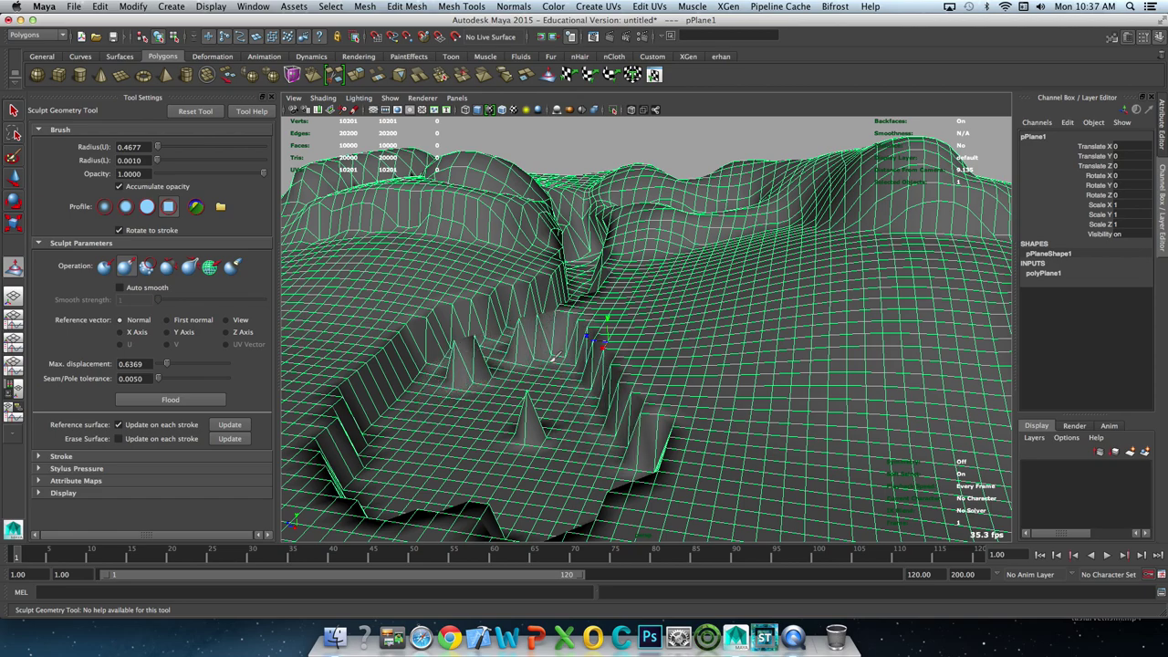
{"action": "mouse_move", "coordinate": [542, 393]}
{"action": "left_mouse_down", "text": "ctrl"}
{"action": "mouse_move", "coordinate": [562, 309]}
{"action": "mouse_move", "coordinate": [442, 372]}
{"action": "mouse_move", "coordinate": [521, 407]}
{"action": "left_mouse_up", "text": "ctrl"}
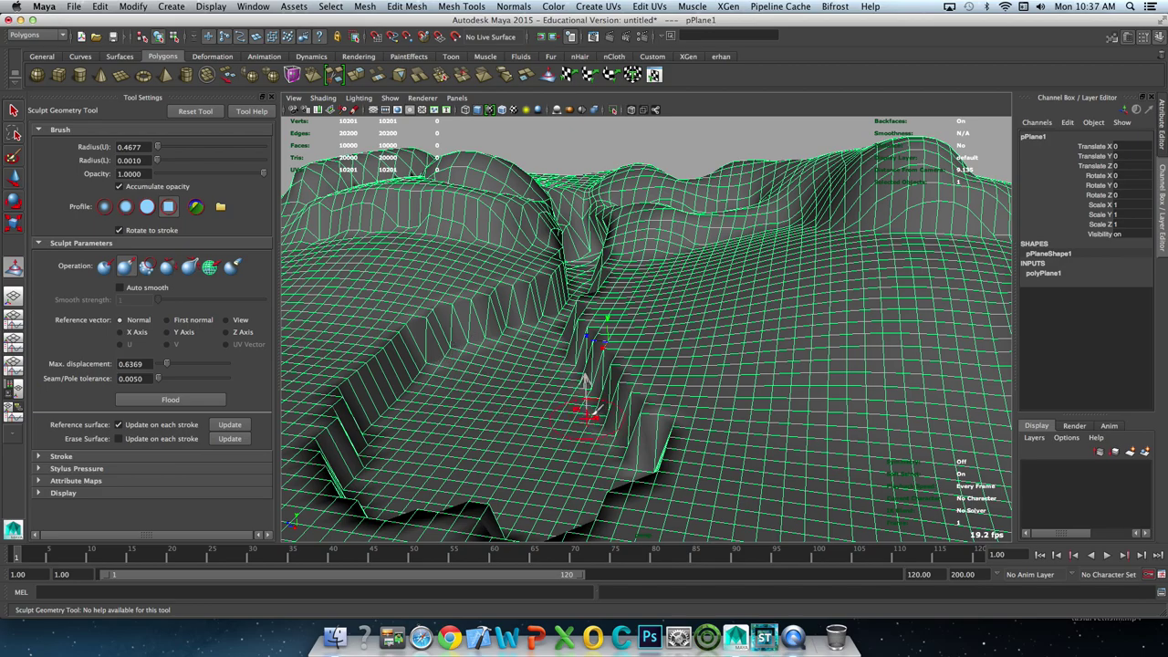
{"action": "mouse_move", "coordinate": [586, 358]}
{"action": "left_mouse_down", "text": "alt"}
{"action": "mouse_move", "coordinate": [548, 365]}
{"action": "mouse_move", "coordinate": [537, 335]}
{"action": "left_mouse_up", "text": "alt"}
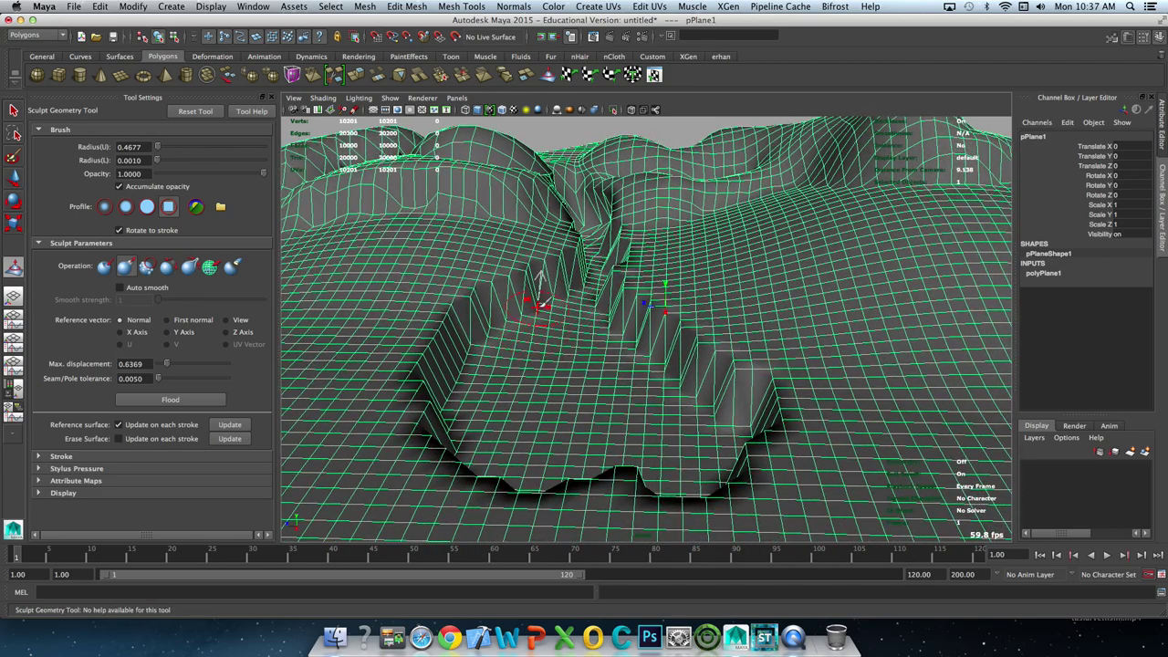
Smooth the trench's steep left wall, then exit sculpting with Q.
{"action": "mouse_move", "coordinate": [567, 248]}
{"action": "left_mouse_down", "text": "ctrl"}
{"action": "mouse_move", "coordinate": [560, 235]}
{"action": "mouse_move", "coordinate": [483, 282]}
{"action": "mouse_move", "coordinate": [412, 391]}
{"action": "mouse_move", "coordinate": [434, 440]}
{"action": "mouse_move", "coordinate": [493, 498]}
{"action": "mouse_move", "coordinate": [569, 467]}
{"action": "mouse_move", "coordinate": [643, 480]}
{"action": "mouse_move", "coordinate": [775, 447]}
{"action": "mouse_move", "coordinate": [721, 343]}
{"action": "mouse_move", "coordinate": [639, 301]}
{"action": "mouse_move", "coordinate": [599, 196]}
{"action": "mouse_move", "coordinate": [630, 228]}
{"action": "mouse_move", "coordinate": [650, 275]}
{"action": "mouse_move", "coordinate": [584, 239]}
{"action": "mouse_move", "coordinate": [560, 188]}
{"action": "mouse_move", "coordinate": [600, 268]}
{"action": "left_mouse_up", "text": "ctrl"}
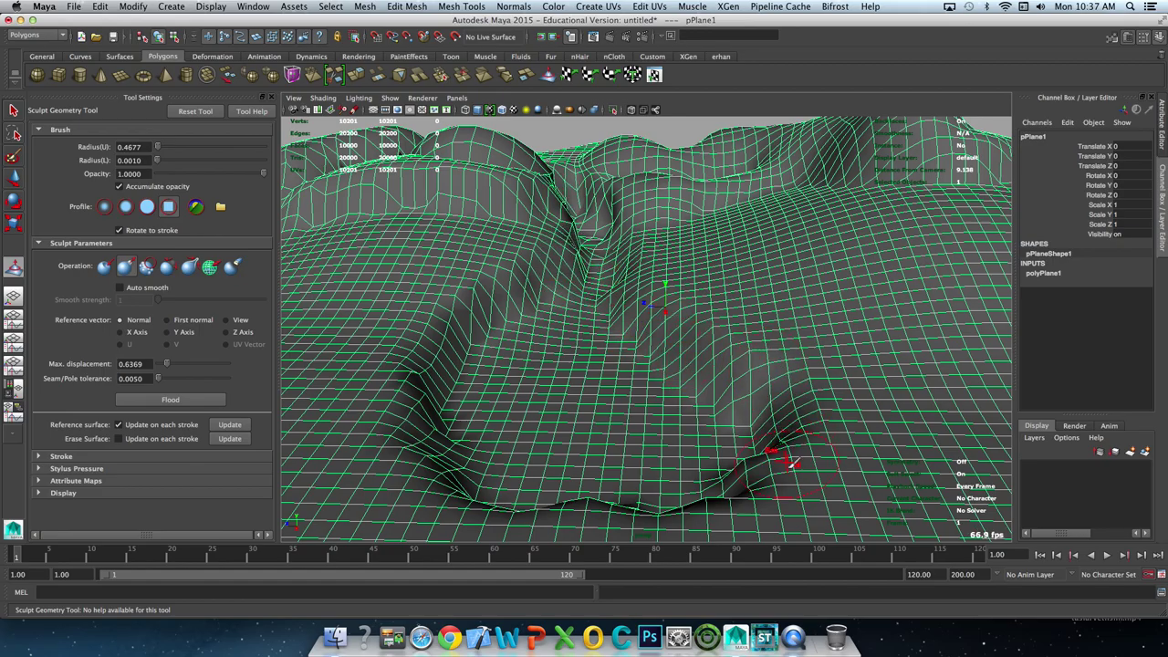
{"action": "mouse_move", "coordinate": [691, 352]}
{"action": "left_mouse_down", "text": "alt"}
{"action": "mouse_move", "coordinate": [672, 334]}
{"action": "mouse_move", "coordinate": [850, 340]}
{"action": "mouse_move", "coordinate": [774, 308]}
{"action": "mouse_move", "coordinate": [696, 308]}
{"action": "mouse_move", "coordinate": [774, 312]}
{"action": "mouse_move", "coordinate": [756, 339]}
{"action": "left_mouse_up", "text": "alt"}
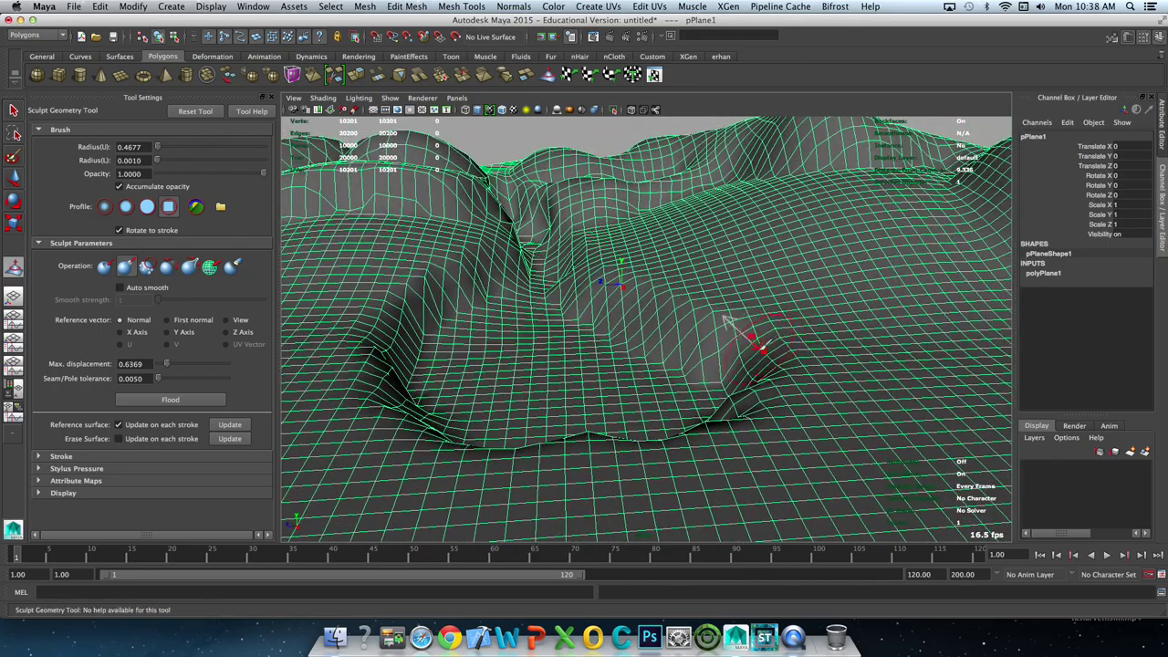
{"action": "mouse_move", "coordinate": [709, 404]}
{"action": "left_mouse_down", "text": "alt"}
{"action": "mouse_move", "coordinate": [829, 392]}
{"action": "mouse_move", "coordinate": [493, 366]}
{"action": "mouse_move", "coordinate": [548, 305]}
{"action": "mouse_move", "coordinate": [576, 346]}
{"action": "left_mouse_up", "text": "alt"}
{"action": "key", "text": "q"}
{"action": "scroll", "coordinate": [727, 299], "scroll_direction": "down", "scroll_amount": 5}
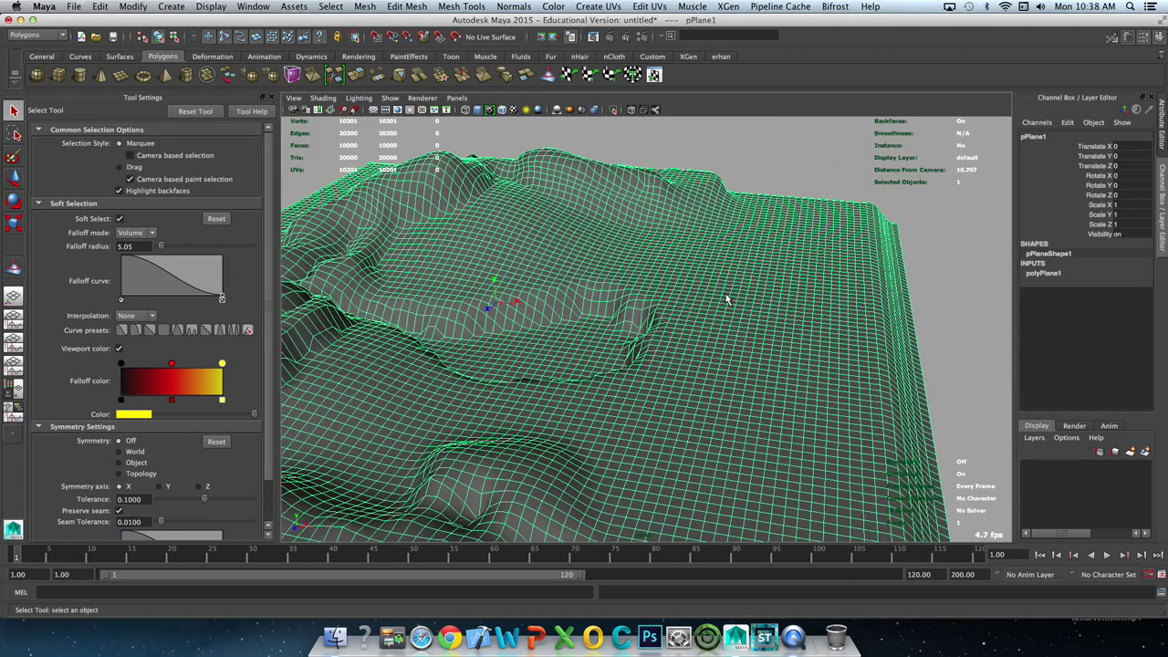
Deselect the terrain and create a new flat polygon plane from the Shift+right-click menu.
{"action": "left_click", "coordinate": [980, 245]}
{"action": "left_click_drag", "start_coordinate": [743, 342], "coordinate": [736, 348], "text": "alt"}
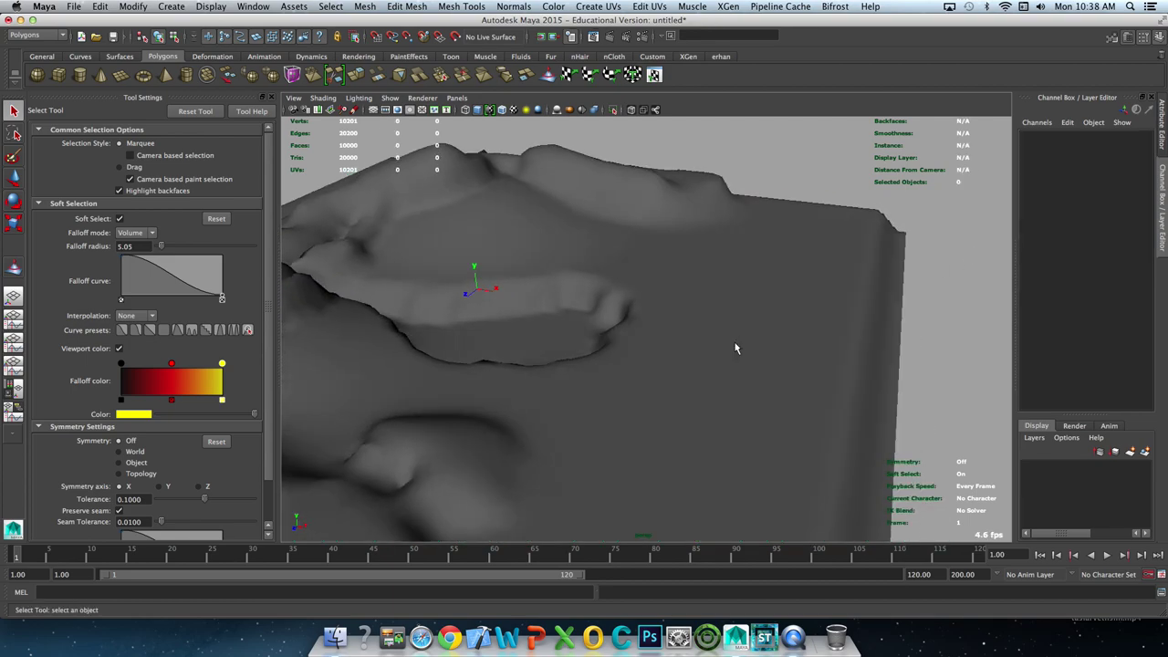
{"action": "left_click_drag", "start_coordinate": [556, 342], "coordinate": [911, 508], "text": "alt"}
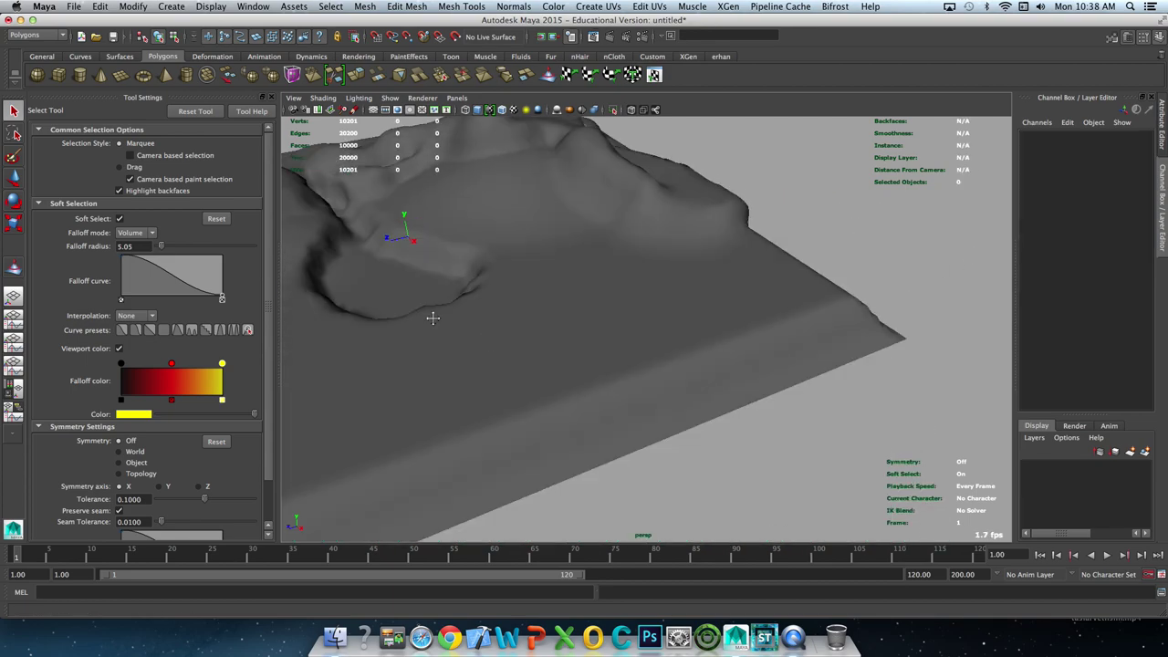
{"action": "right_click_drag", "start_coordinate": [825, 451], "coordinate": [674, 366]}
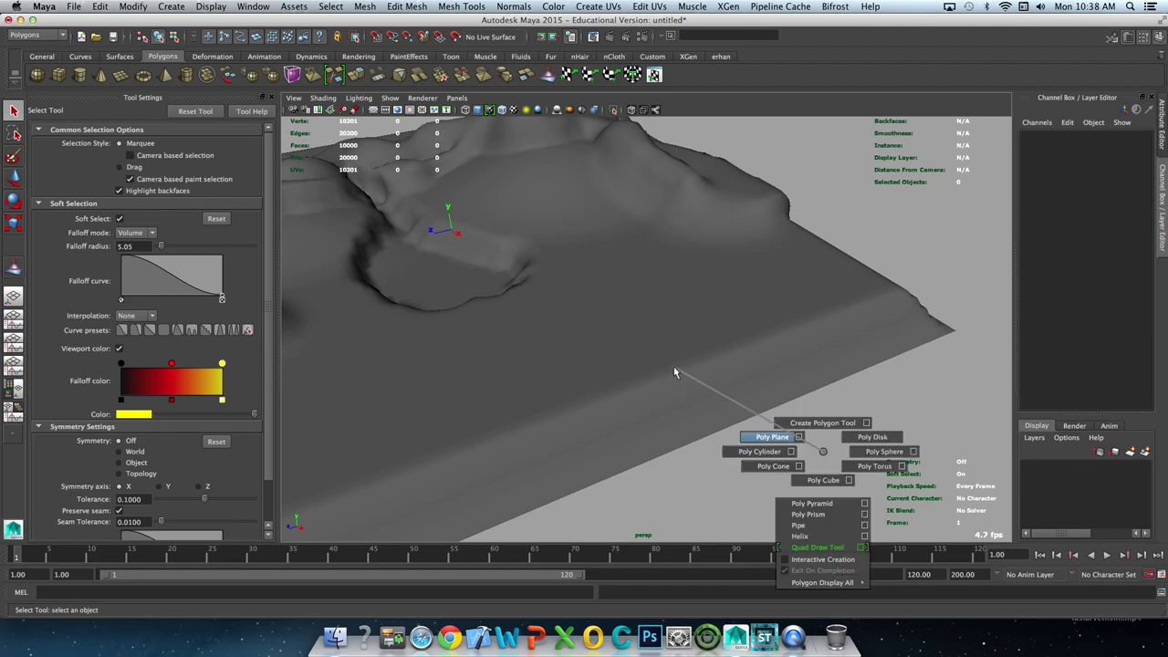
{"action": "left_click_drag", "start_coordinate": [566, 367], "coordinate": [626, 404], "text": "alt"}
Move the plane toward the basin, scale it to 6.355 and lower it to Y -0.298.
{"action": "key", "text": "w"}
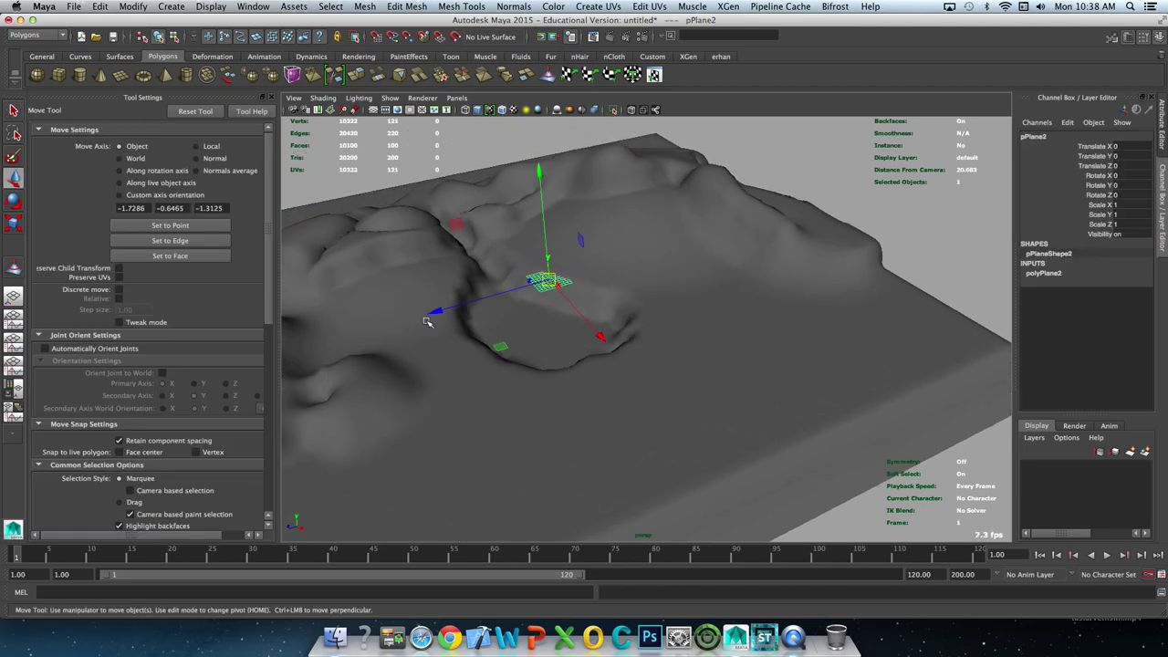
{"action": "left_click_drag", "start_coordinate": [435, 311], "coordinate": [372, 327]}
{"action": "key", "text": "r"}
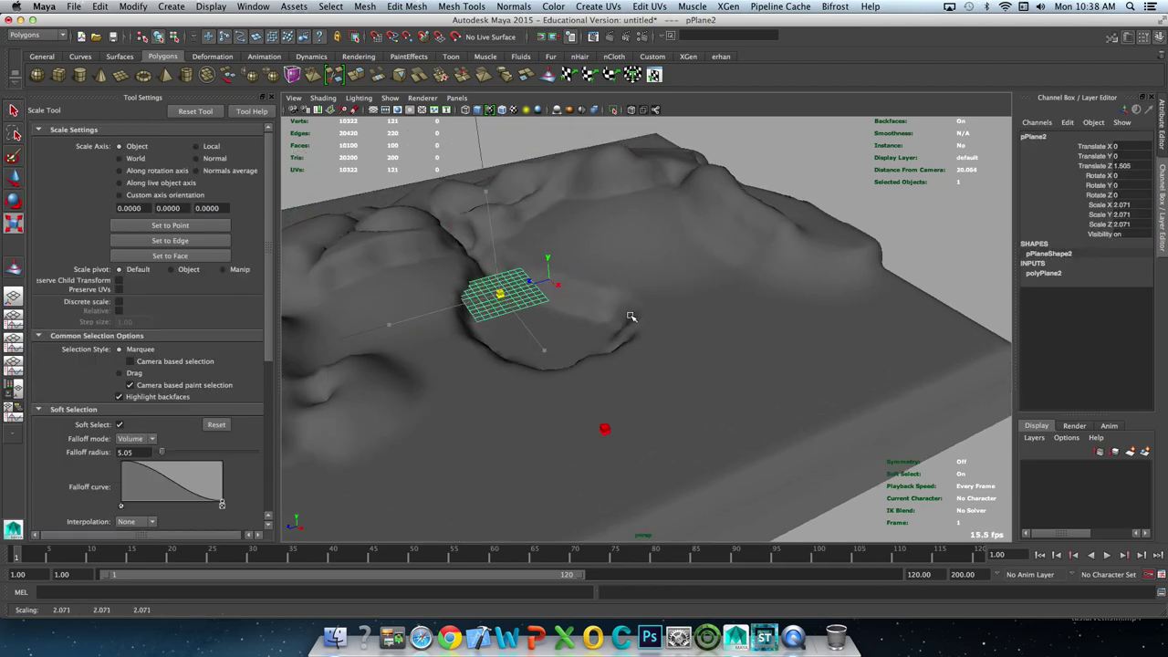
{"action": "left_click_drag", "start_coordinate": [500, 294], "coordinate": [633, 315]}
{"action": "left_click_drag", "start_coordinate": [553, 344], "coordinate": [531, 296], "text": "alt"}
{"action": "key", "text": "w"}
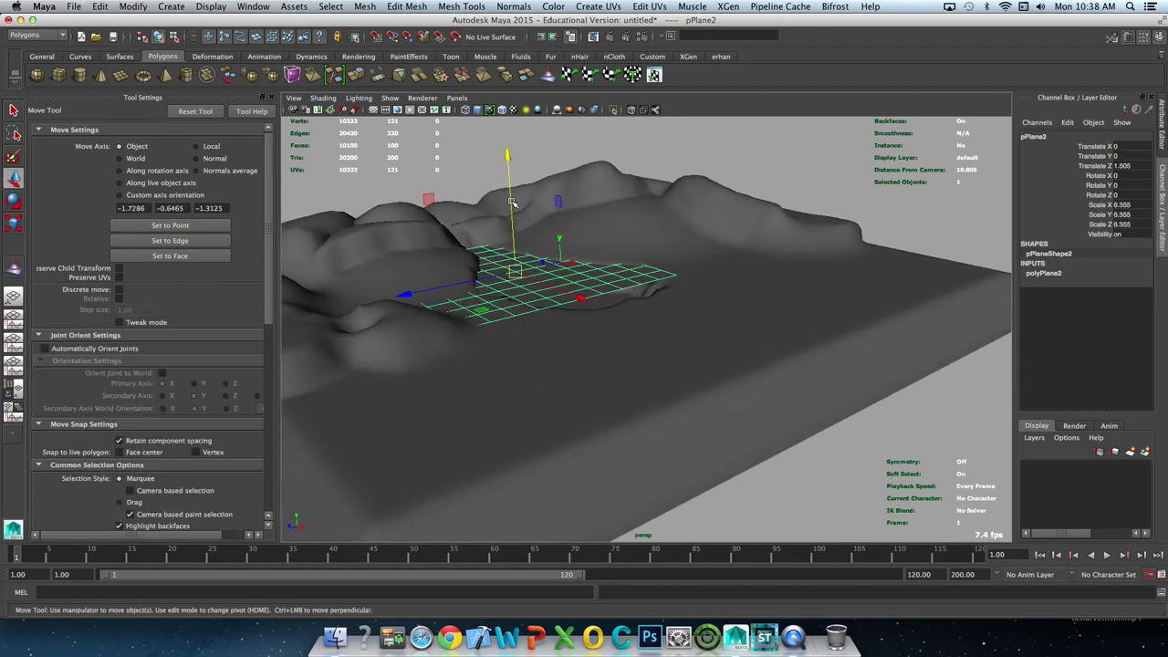
{"action": "left_click_drag", "start_coordinate": [509, 194], "coordinate": [533, 235]}
Undo a stray terrain selection, shift the plane along X and scale it to 9.22.
{"action": "left_click", "coordinate": [547, 315], "text": "shift"}
{"action": "key", "text": "ctrl+z"}
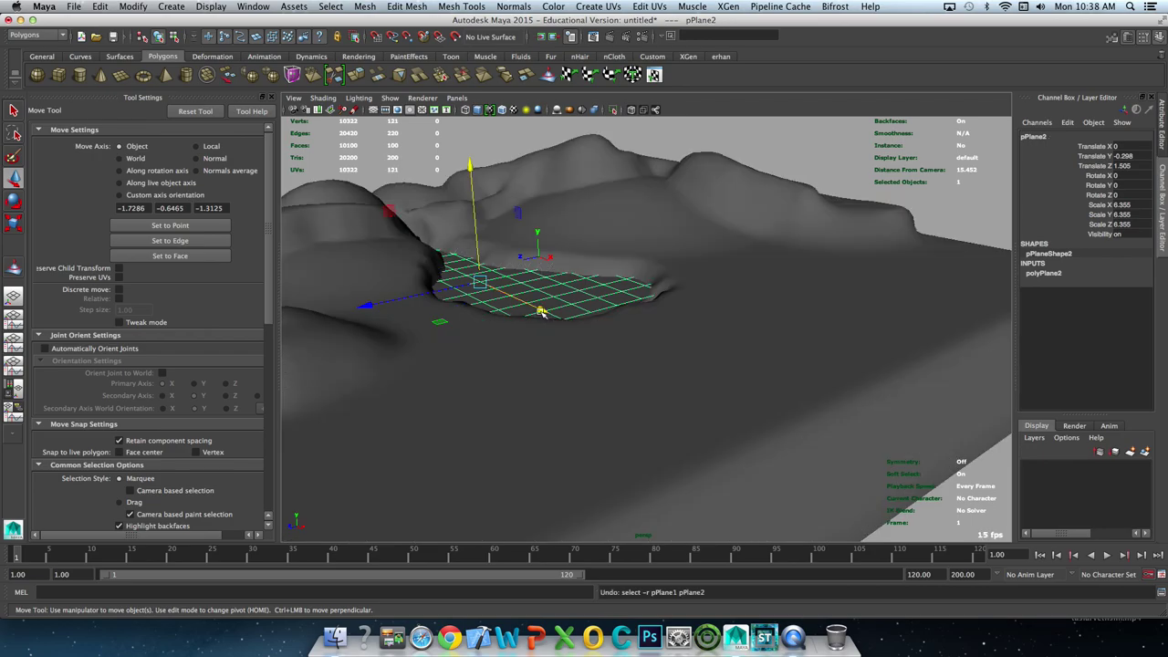
{"action": "key", "text": "ctrl+z"}
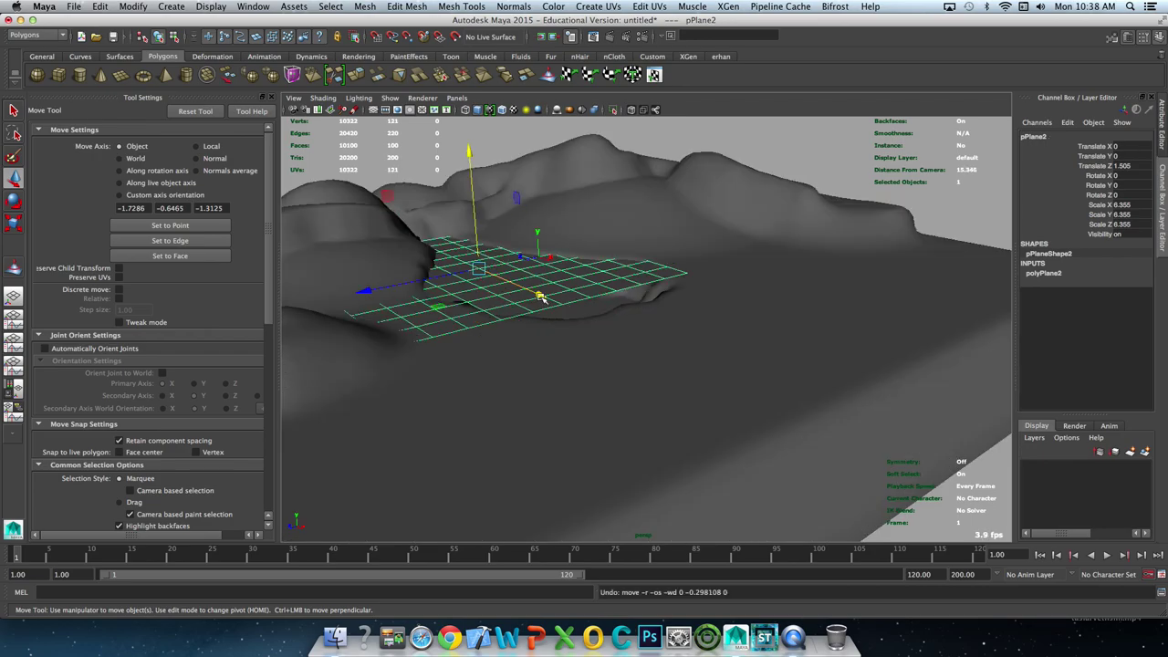
{"action": "key", "text": "shift+z"}
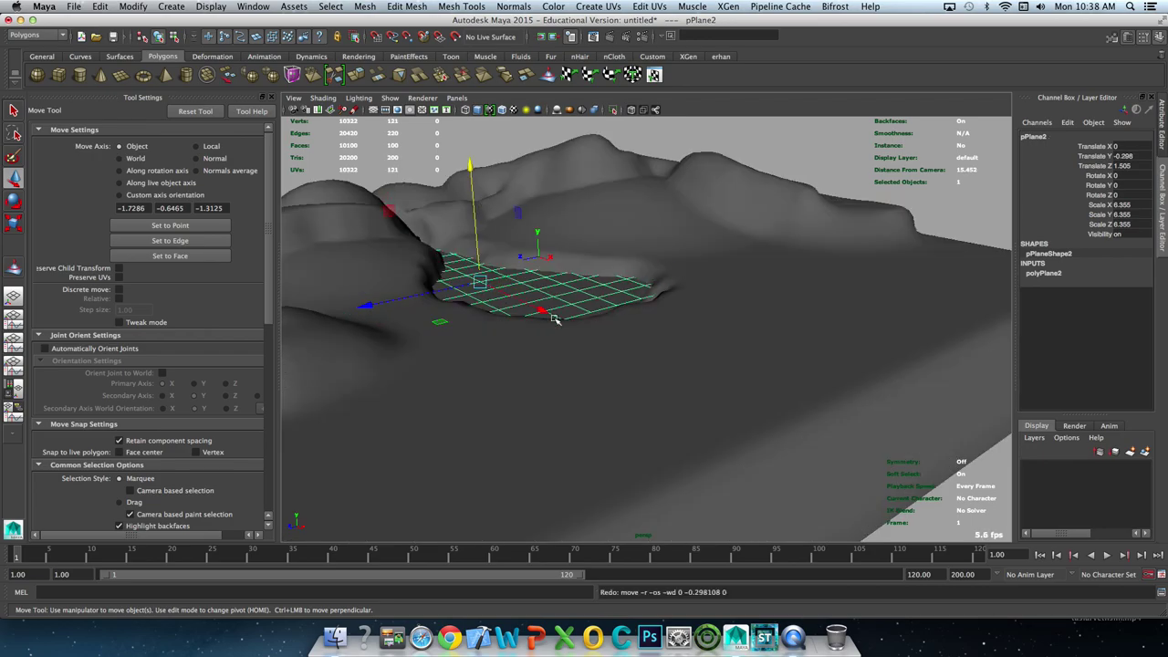
{"action": "mouse_move", "coordinate": [545, 313]}
{"action": "left_mouse_down"}
{"action": "mouse_move", "coordinate": [563, 326]}
{"action": "mouse_move", "coordinate": [503, 317]}
{"action": "mouse_move", "coordinate": [517, 301]}
{"action": "mouse_move", "coordinate": [544, 329]}
{"action": "mouse_move", "coordinate": [634, 331]}
{"action": "mouse_move", "coordinate": [565, 350]}
{"action": "mouse_move", "coordinate": [547, 380]}
{"action": "mouse_move", "coordinate": [539, 341]}
{"action": "left_mouse_up"}
{"action": "key", "text": "r"}
{"action": "key", "text": "w"}
{"action": "key", "text": "r"}
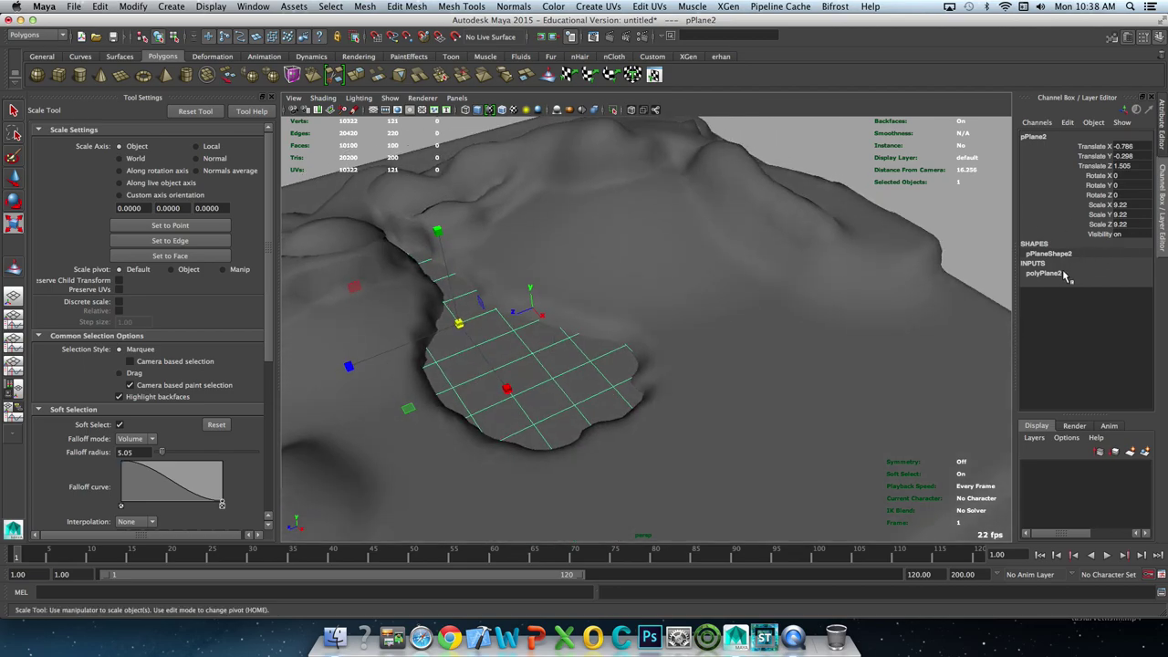
Set polyPlane2 Subdivisions Width and Height to 20, then deselect the water plane.
{"action": "left_click", "coordinate": [1043, 272]}
{"action": "left_click_drag", "start_coordinate": [1118, 304], "coordinate": [1123, 312]}
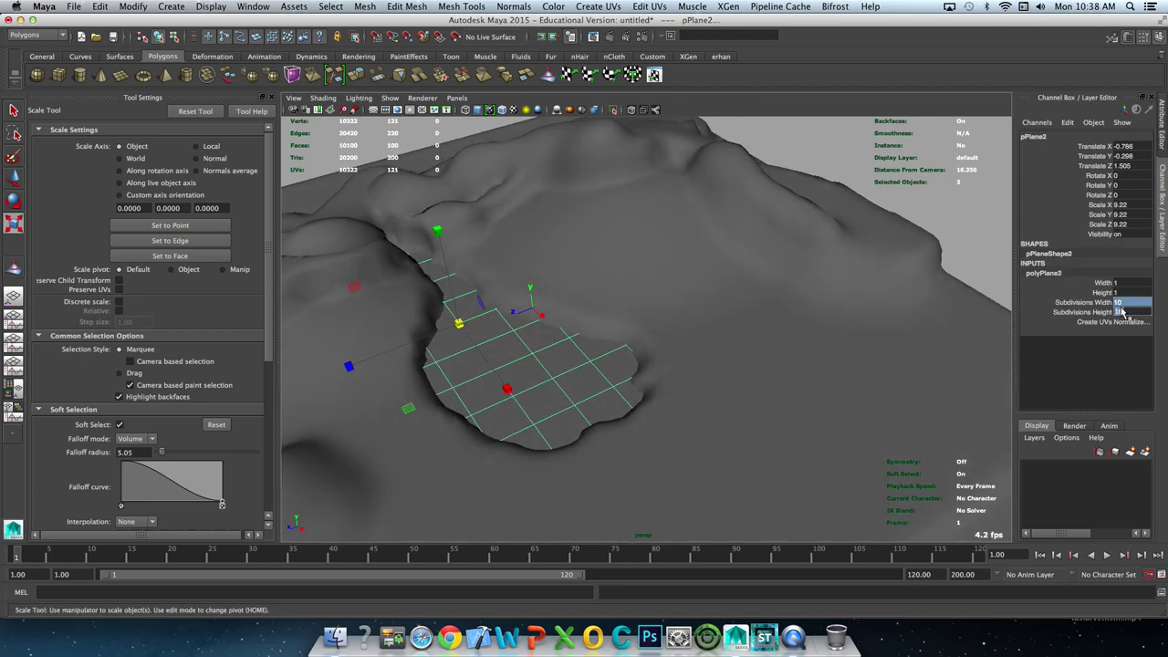
{"action": "key", "text": "Return"}
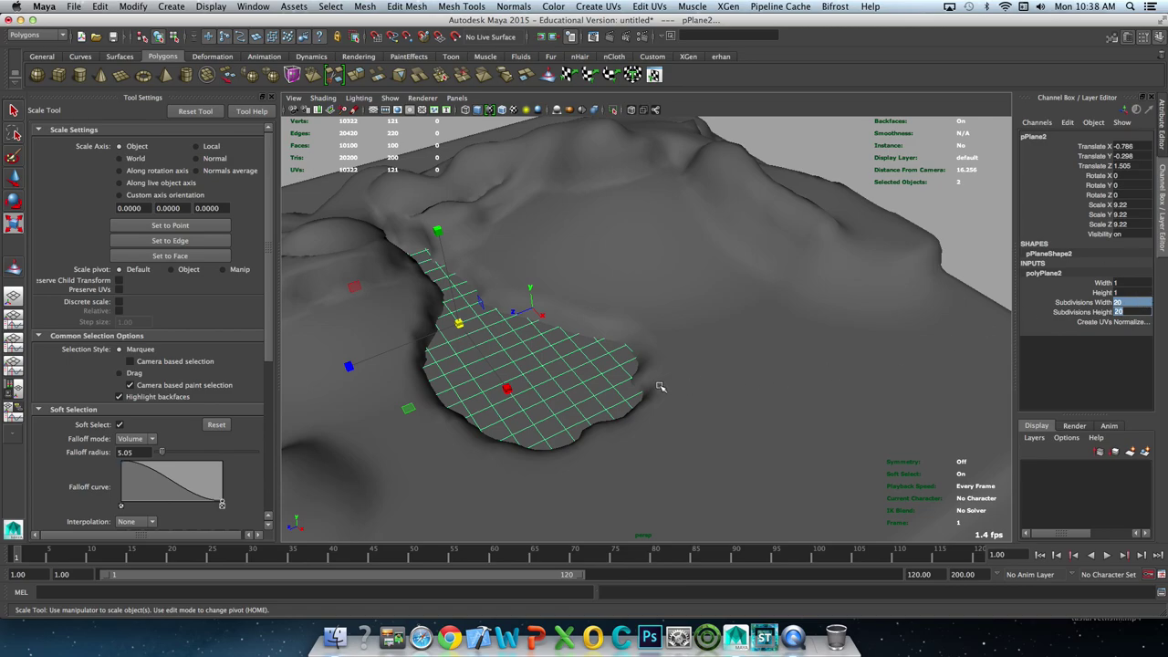
{"action": "left_click_drag", "start_coordinate": [660, 387], "coordinate": [488, 312], "text": "alt"}
{"action": "left_click_drag", "start_coordinate": [521, 356], "coordinate": [693, 301], "text": "alt"}
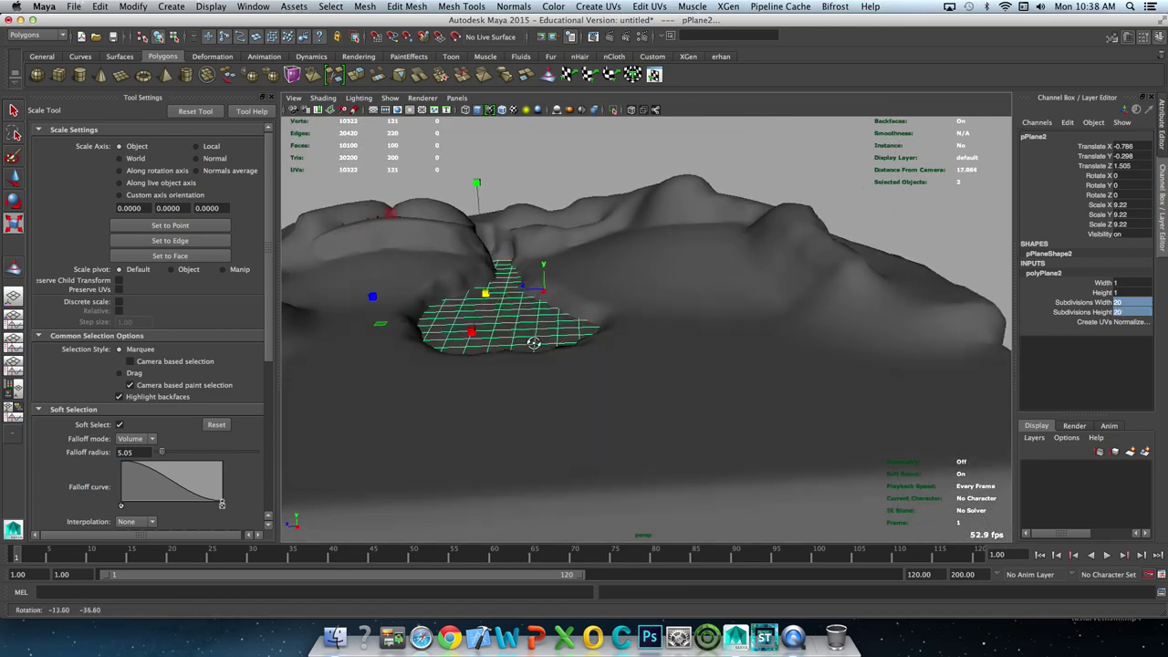
{"action": "key", "text": "w"}
{"action": "left_click", "coordinate": [863, 240]}
{"action": "mouse_move", "coordinate": [863, 240]}
{"action": "left_mouse_down", "text": "alt"}
{"action": "mouse_move", "coordinate": [661, 274]}
{"action": "mouse_move", "coordinate": [621, 305]}
{"action": "mouse_move", "coordinate": [603, 292]}
{"action": "left_mouse_up", "text": "alt"}
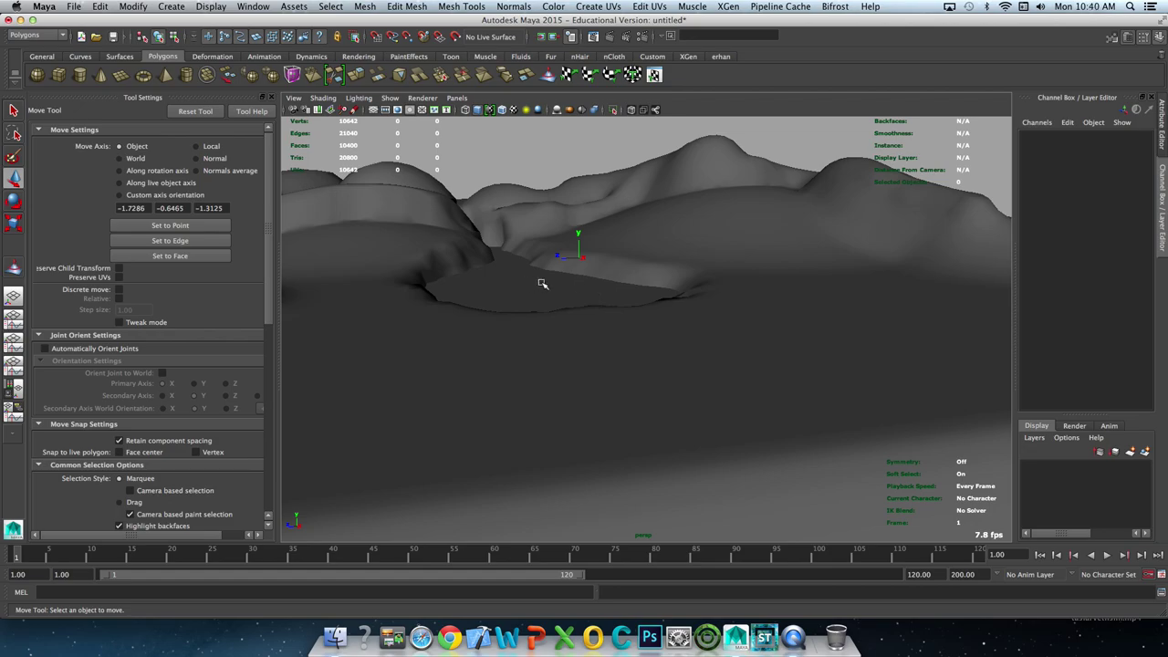
Select the water plane, then switch the selection to the pPlane1 terrain and reframe the view.
{"action": "mouse_move", "coordinate": [560, 264]}
{"action": "left_mouse_down", "text": "alt"}
{"action": "mouse_move", "coordinate": [542, 258]}
{"action": "mouse_move", "coordinate": [549, 248]}
{"action": "left_mouse_up", "text": "alt"}
{"action": "left_click", "coordinate": [548, 249]}
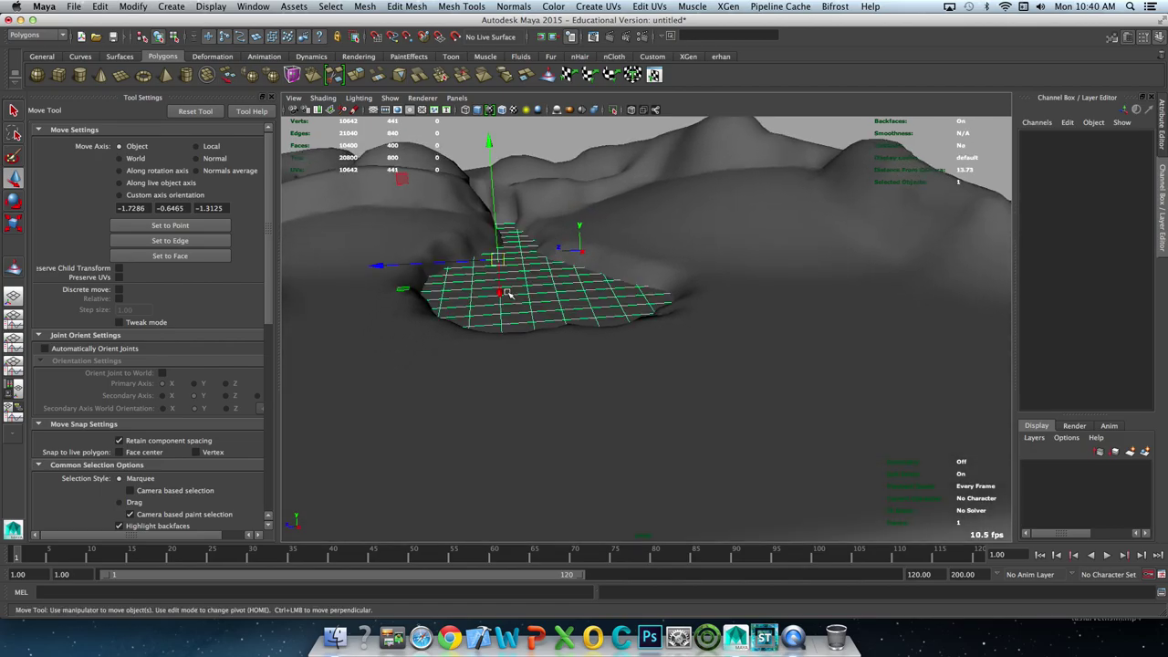
{"action": "left_click", "coordinate": [755, 276]}
{"action": "middle_click_drag", "start_coordinate": [756, 275], "coordinate": [640, 311], "text": "alt"}
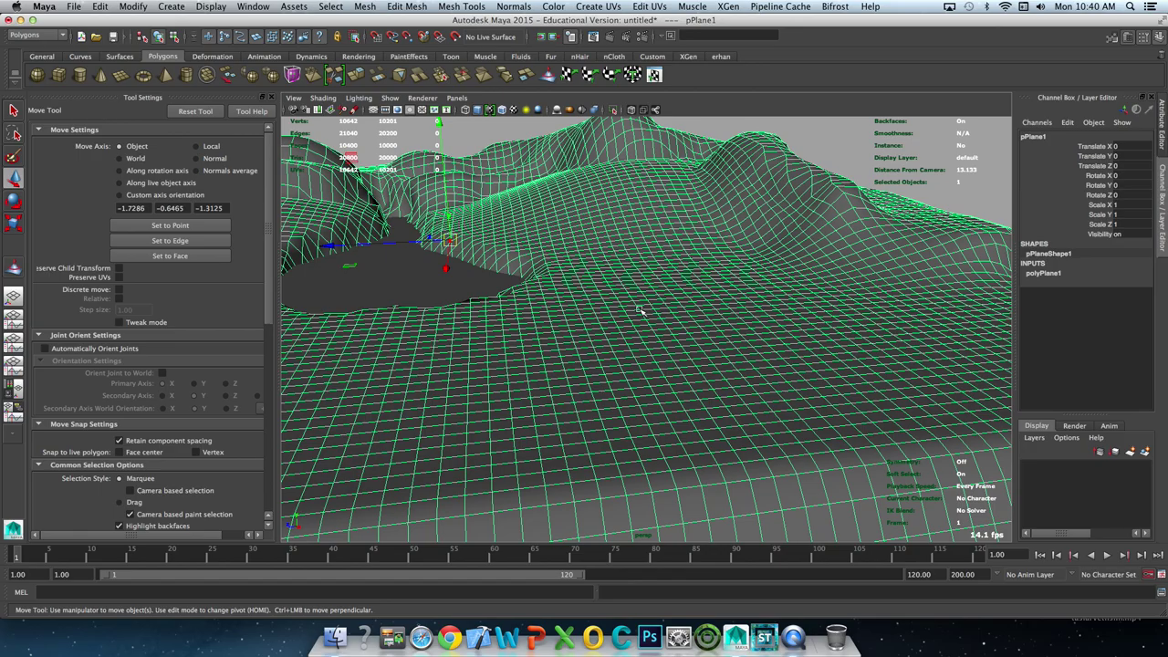
{"action": "left_click_drag", "start_coordinate": [640, 311], "coordinate": [661, 301], "text": "alt"}
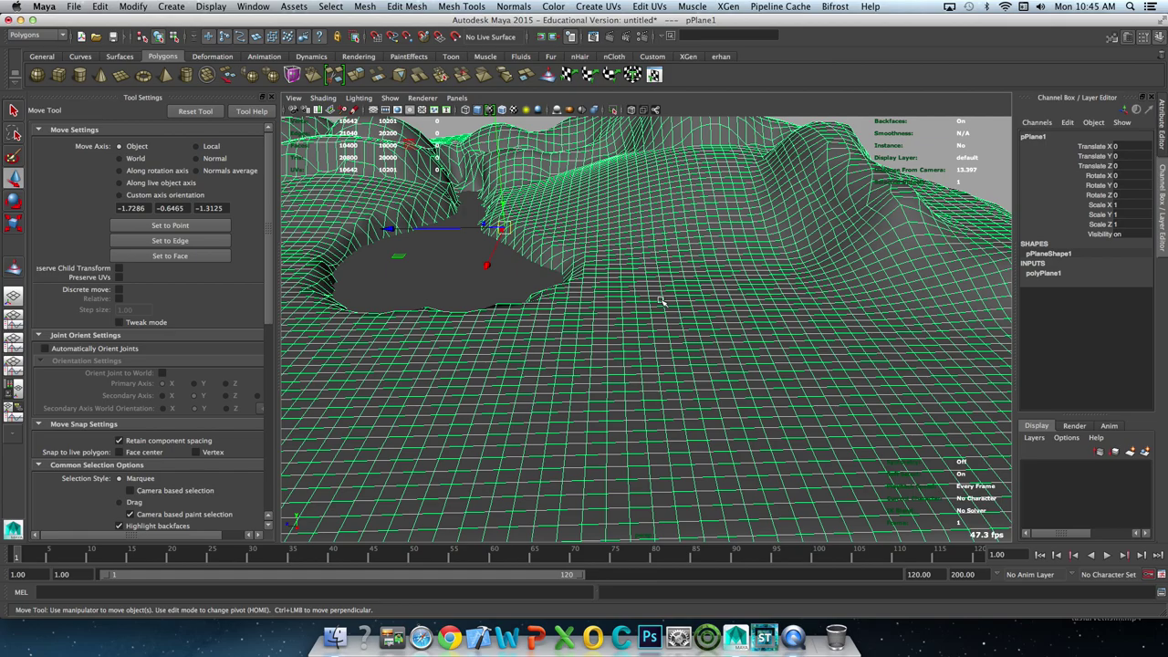
Inspect the terrain from low angles, then select pPlane1 and activate the Sculpt Geometry Tool.
{"action": "scroll", "coordinate": [653, 272], "scroll_direction": "down", "scroll_amount": 5}
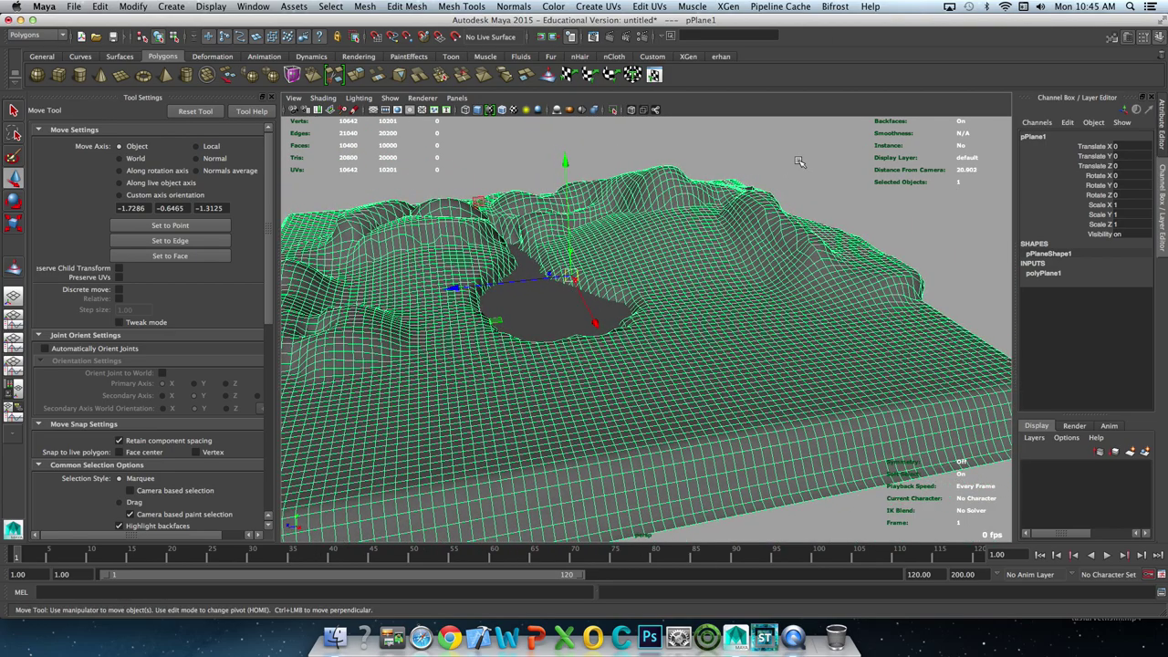
{"action": "left_click", "coordinate": [655, 262]}
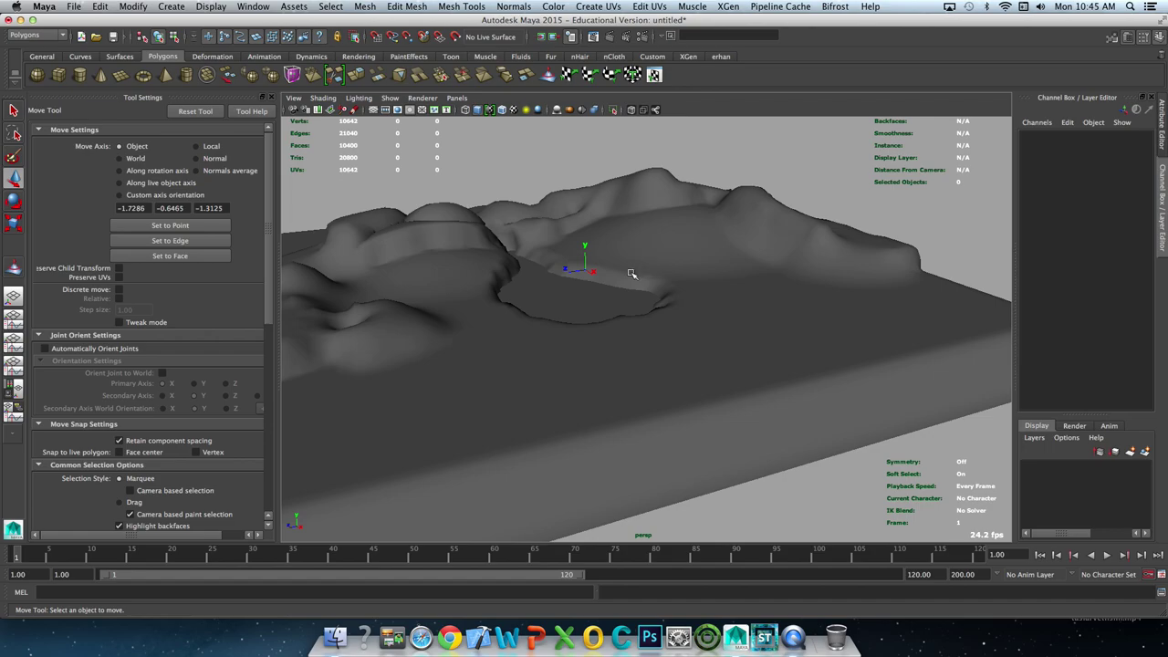
{"action": "mouse_move", "coordinate": [635, 282]}
{"action": "left_mouse_down", "text": "alt"}
{"action": "mouse_move", "coordinate": [662, 264]}
{"action": "mouse_move", "coordinate": [704, 383]}
{"action": "mouse_move", "coordinate": [679, 382]}
{"action": "mouse_move", "coordinate": [701, 325]}
{"action": "left_mouse_up", "text": "alt"}
{"action": "left_click_drag", "start_coordinate": [639, 386], "coordinate": [641, 365], "text": "alt"}
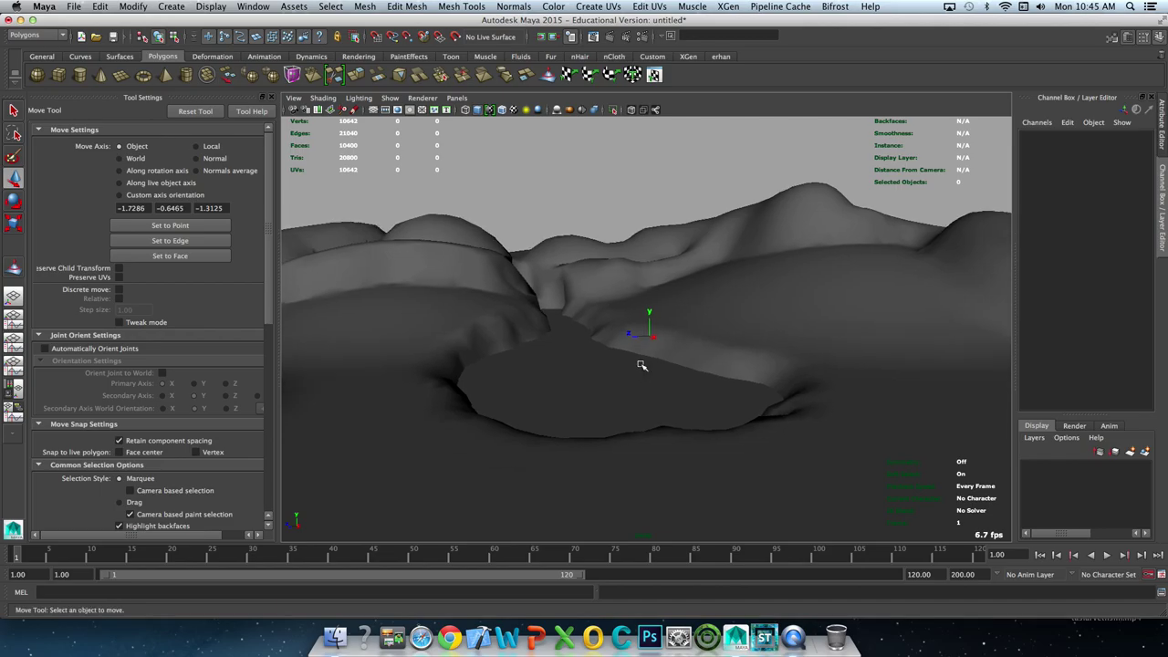
{"action": "mouse_move", "coordinate": [731, 338]}
{"action": "left_mouse_down", "text": "alt"}
{"action": "mouse_move", "coordinate": [553, 353]}
{"action": "mouse_move", "coordinate": [521, 373]}
{"action": "mouse_move", "coordinate": [737, 327]}
{"action": "mouse_move", "coordinate": [676, 328]}
{"action": "mouse_move", "coordinate": [626, 313]}
{"action": "left_mouse_up", "text": "alt"}
{"action": "left_click", "coordinate": [738, 327]}
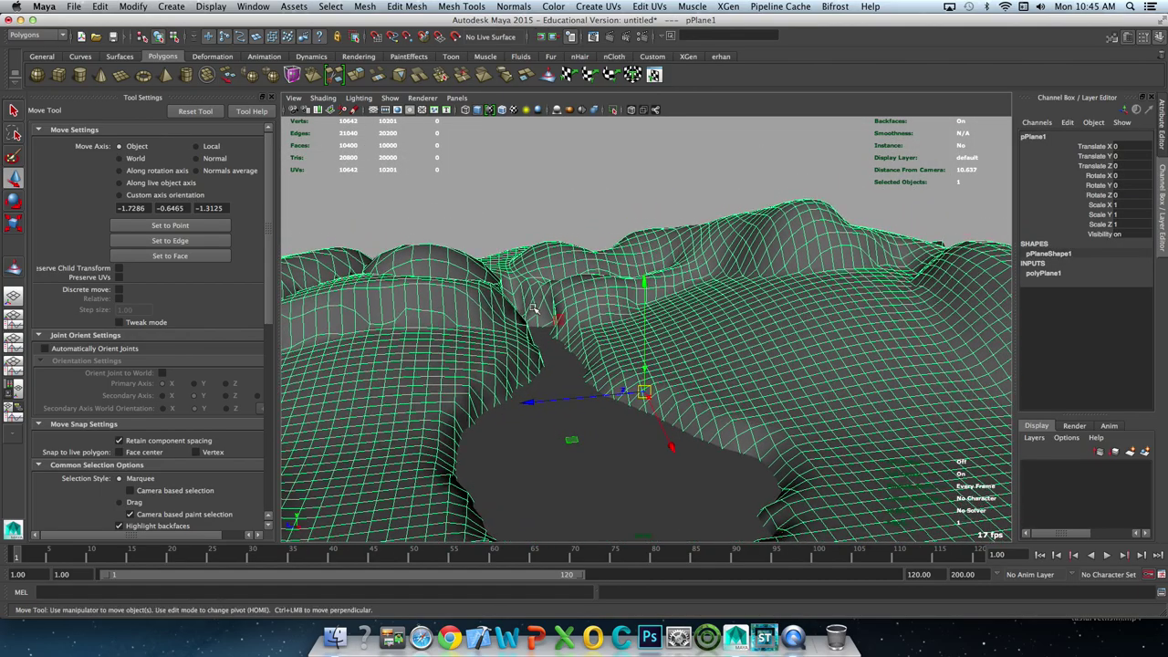
{"action": "right_click_drag", "start_coordinate": [536, 308], "coordinate": [416, 286], "text": "shift"}
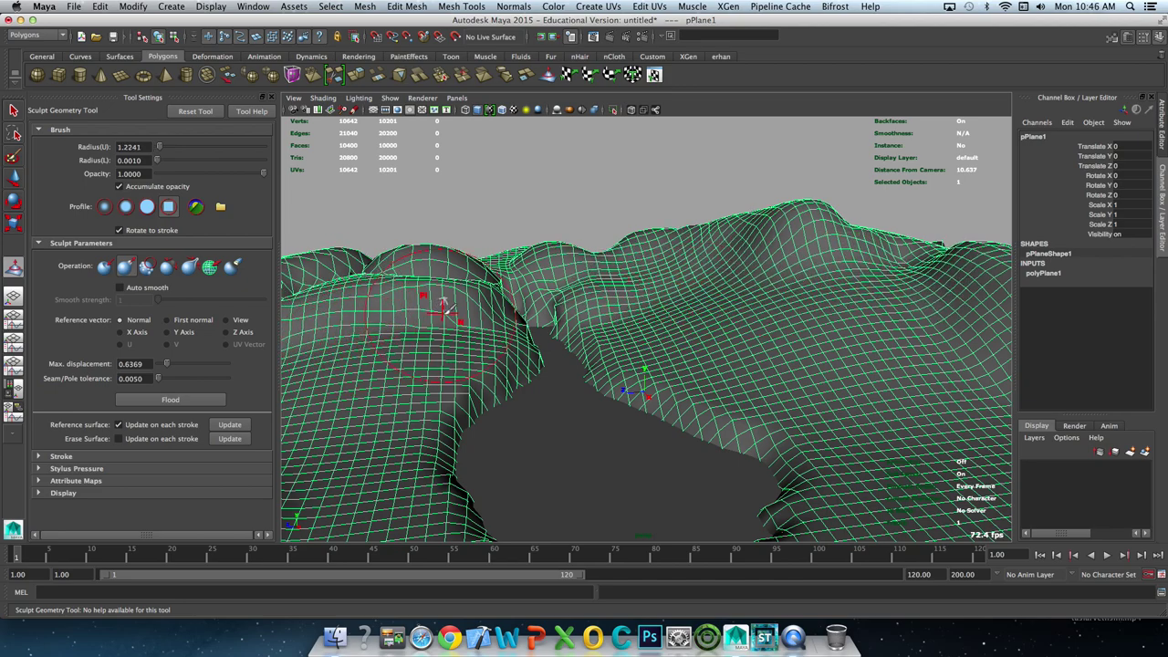
{"action": "mouse_move", "coordinate": [618, 304]}
{"action": "left_mouse_down", "text": "alt"}
{"action": "mouse_move", "coordinate": [633, 334]}
{"action": "mouse_move", "coordinate": [572, 333]}
{"action": "mouse_move", "coordinate": [756, 390]}
{"action": "mouse_move", "coordinate": [690, 377]}
{"action": "mouse_move", "coordinate": [700, 409]}
{"action": "mouse_move", "coordinate": [679, 260]}
{"action": "left_mouse_up", "text": "alt"}
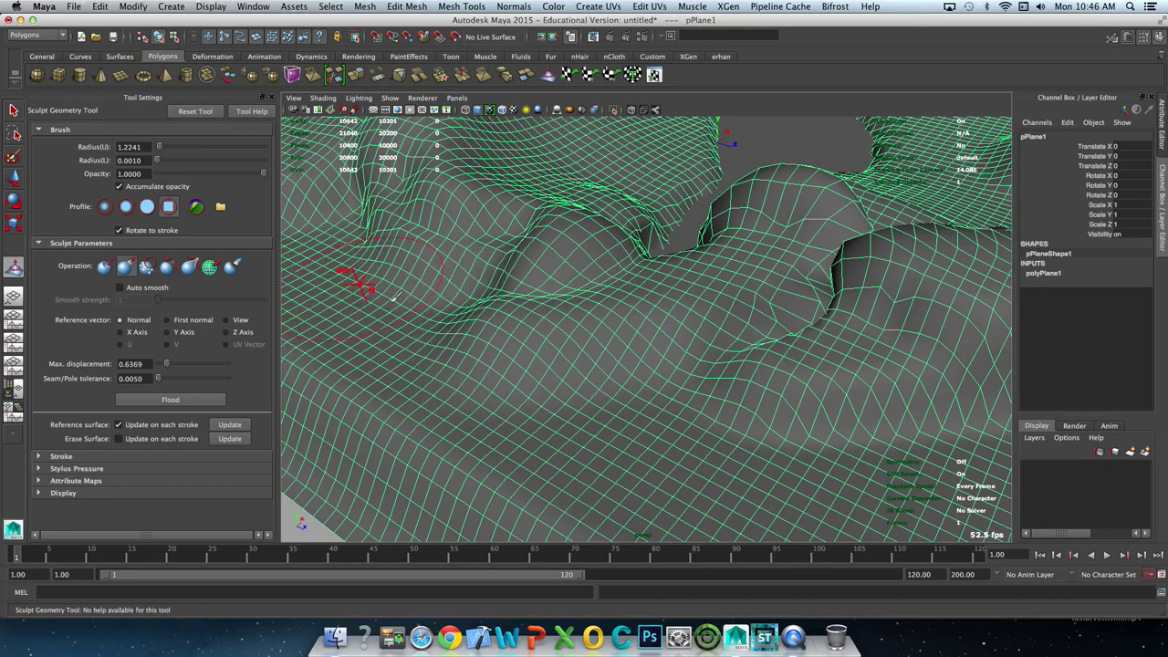
{"action": "mouse_move", "coordinate": [362, 285]}
{"action": "left_mouse_down", "text": "alt"}
{"action": "mouse_move", "coordinate": [391, 326]}
{"action": "mouse_move", "coordinate": [613, 405]}
{"action": "left_mouse_up", "text": "alt"}
{"action": "mouse_move", "coordinate": [497, 415]}
{"action": "left_mouse_down", "text": "alt"}
{"action": "mouse_move", "coordinate": [461, 429]}
{"action": "mouse_move", "coordinate": [474, 429]}
{"action": "left_mouse_up", "text": "alt"}
{"action": "mouse_move", "coordinate": [356, 424]}
{"action": "left_mouse_down", "text": "alt"}
{"action": "mouse_move", "coordinate": [608, 417]}
{"action": "mouse_move", "coordinate": [566, 397]}
{"action": "left_mouse_up", "text": "alt"}
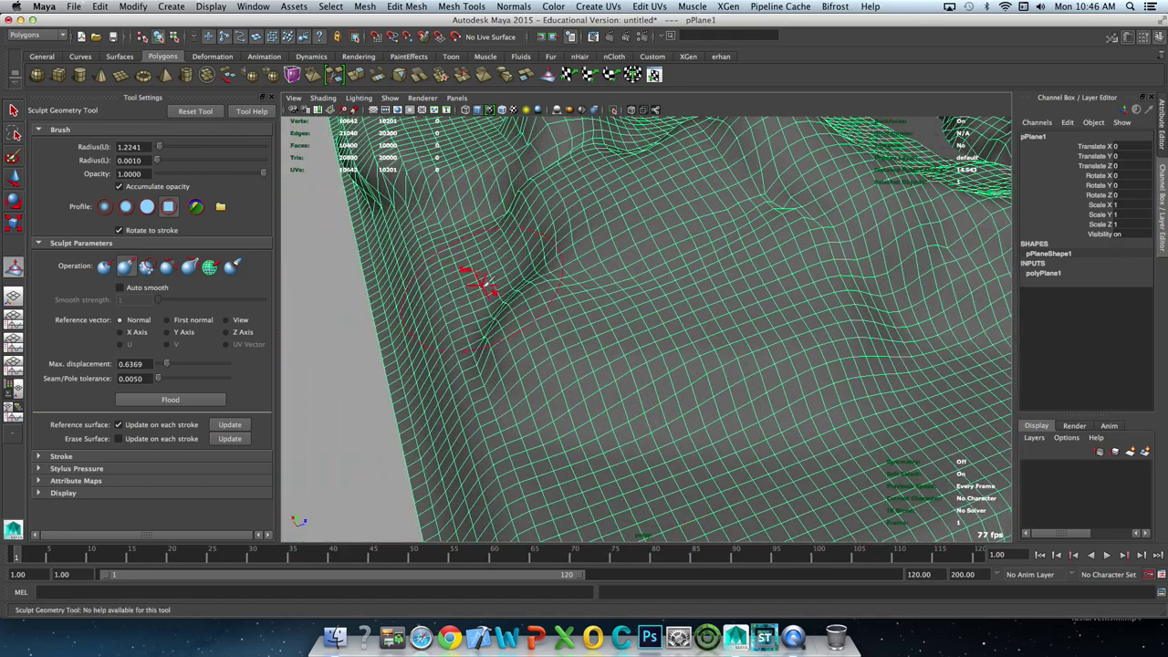
{"action": "mouse_move", "coordinate": [479, 282]}
{"action": "left_mouse_down", "text": "alt"}
{"action": "mouse_move", "coordinate": [444, 261]}
{"action": "mouse_move", "coordinate": [493, 228]}
{"action": "mouse_move", "coordinate": [658, 305]}
{"action": "left_mouse_up", "text": "alt"}
{"action": "left_click_drag", "start_coordinate": [521, 339], "coordinate": [580, 267], "text": "alt"}
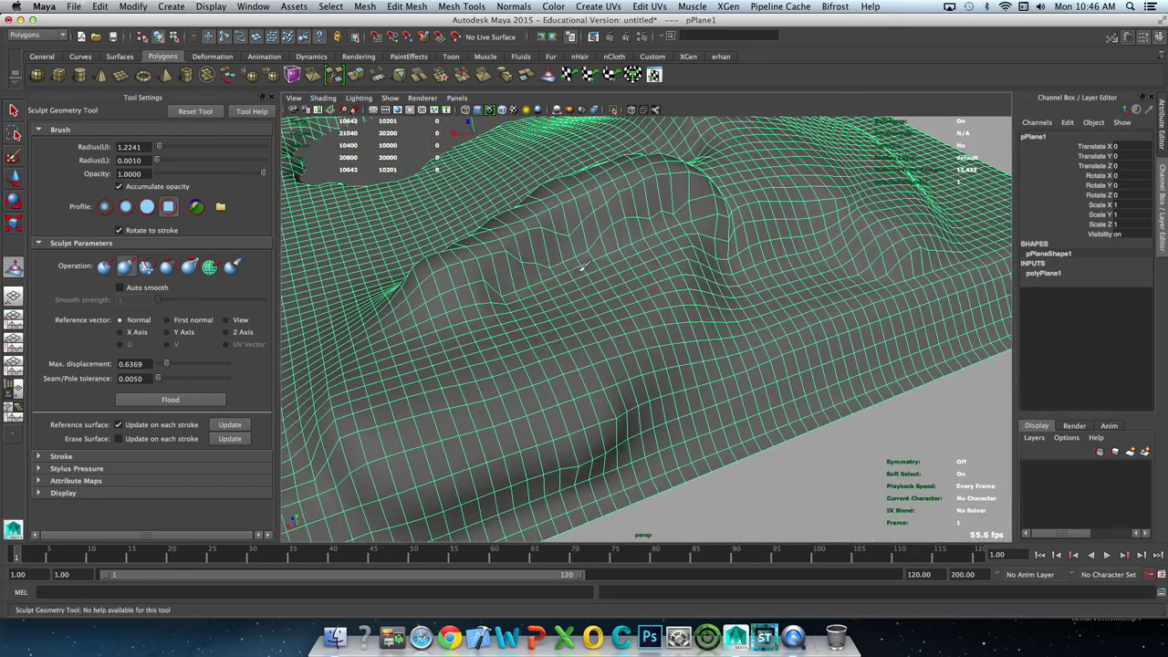
{"action": "mouse_move", "coordinate": [391, 339]}
{"action": "left_mouse_down", "text": "alt"}
{"action": "mouse_move", "coordinate": [520, 336]}
{"action": "mouse_move", "coordinate": [698, 261]}
{"action": "mouse_move", "coordinate": [683, 271]}
{"action": "left_mouse_up", "text": "alt"}
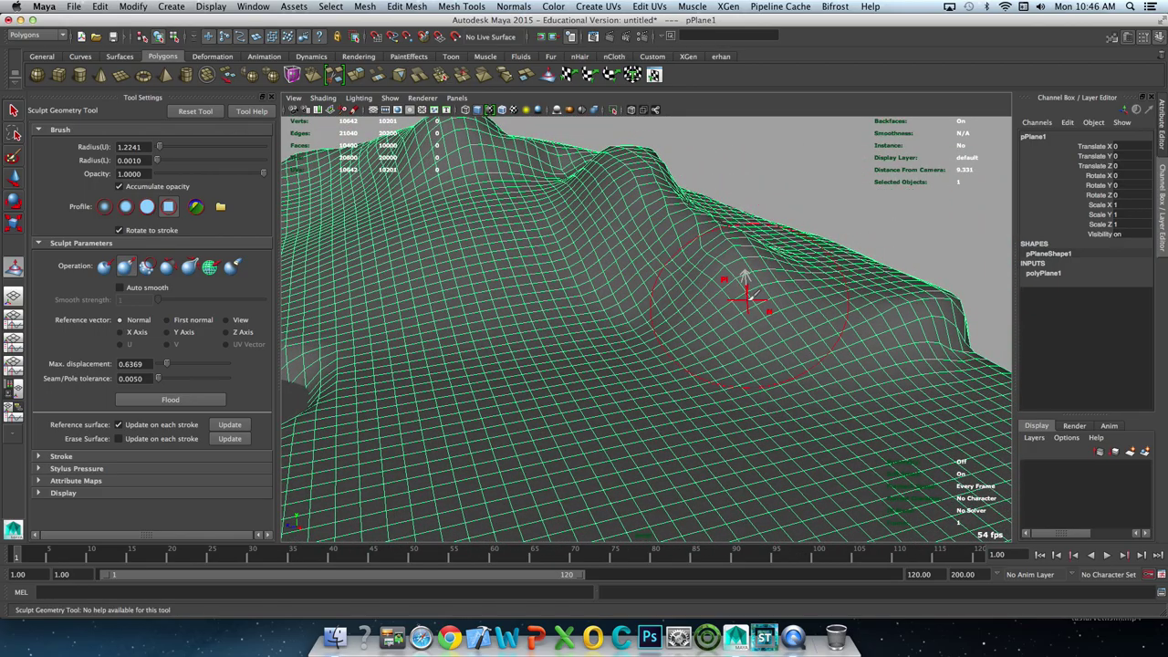
{"action": "mouse_move", "coordinate": [747, 294]}
{"action": "left_mouse_down", "text": "alt"}
{"action": "mouse_move", "coordinate": [645, 381]}
{"action": "mouse_move", "coordinate": [743, 338]}
{"action": "mouse_move", "coordinate": [719, 358]}
{"action": "mouse_move", "coordinate": [686, 356]}
{"action": "mouse_move", "coordinate": [673, 334]}
{"action": "mouse_move", "coordinate": [608, 396]}
{"action": "left_mouse_up", "text": "alt"}
Return to object selection and reselect the terrain mesh from a new view.
{"action": "key", "text": "q"}
{"action": "left_click_drag", "start_coordinate": [803, 267], "coordinate": [739, 278], "text": "alt"}
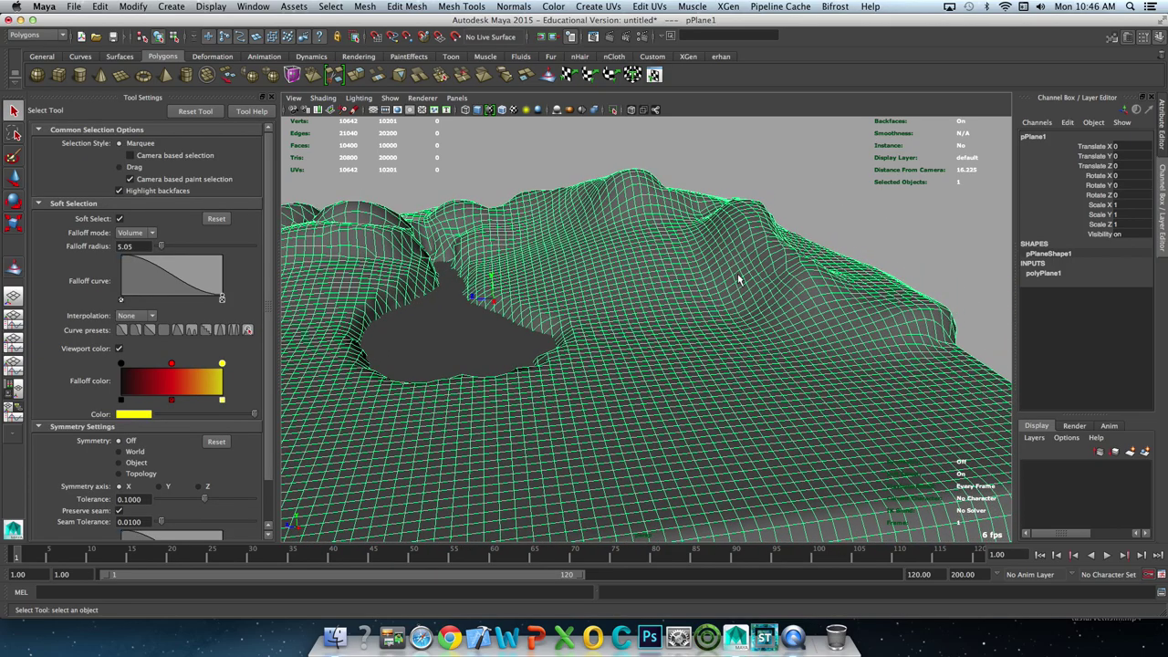
{"action": "left_click", "coordinate": [503, 370]}
{"action": "left_click_drag", "start_coordinate": [503, 371], "coordinate": [558, 350], "text": "alt"}
{"action": "left_click", "coordinate": [517, 357]}
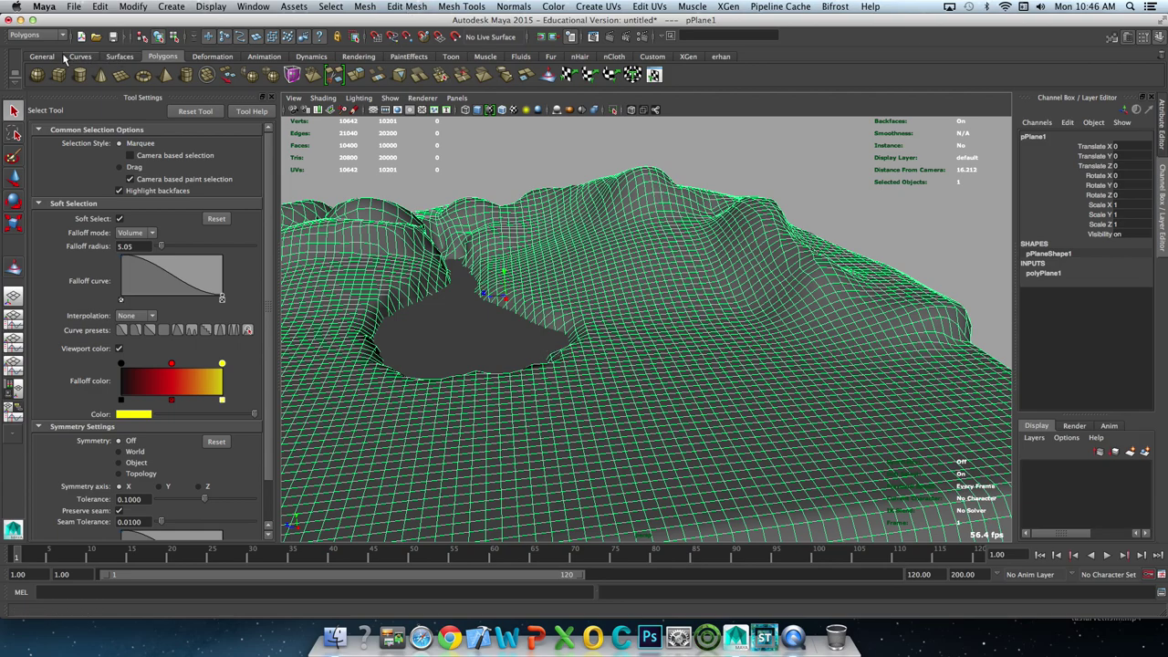
Switch the menu set to Animation, close Create Deformers unused, and orbit around the terrain.
{"action": "left_click", "coordinate": [36, 35]}
{"action": "left_click", "coordinate": [32, 37]}
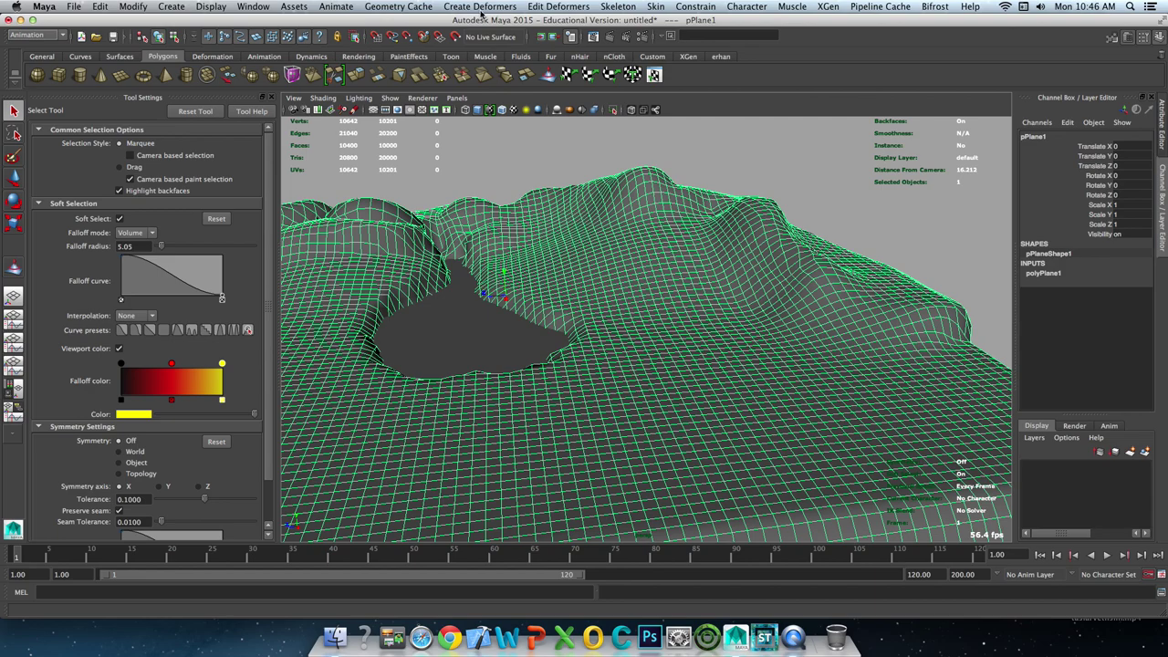
{"action": "left_click", "coordinate": [481, 8]}
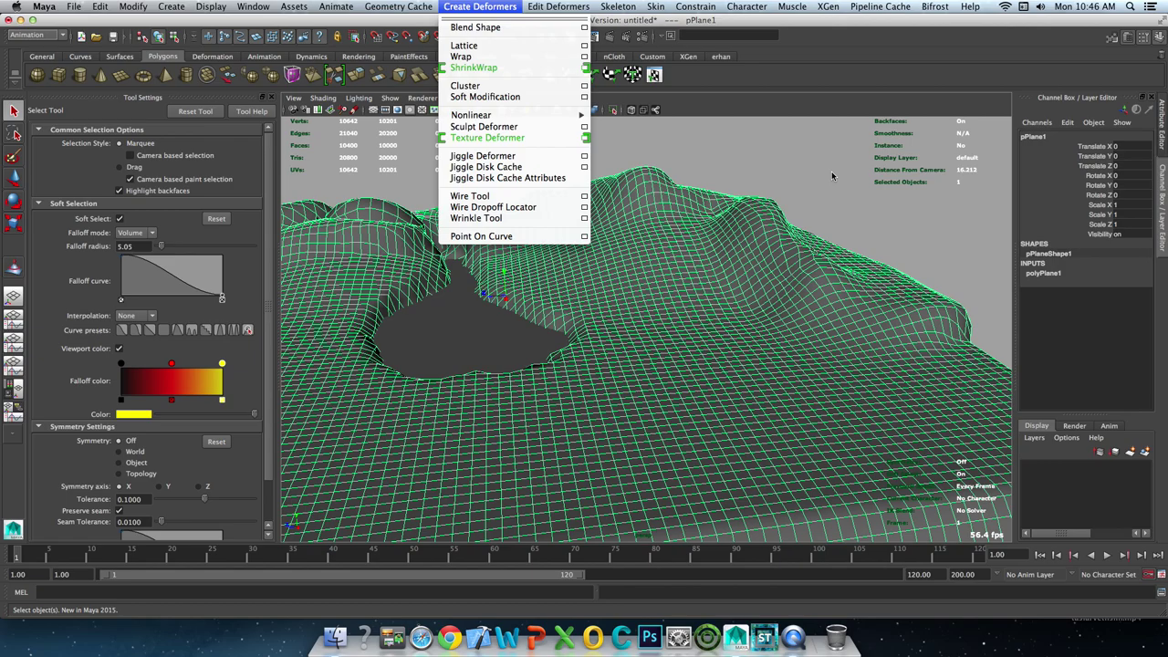
{"action": "left_click", "coordinate": [792, 197]}
{"action": "left_click_drag", "start_coordinate": [613, 247], "coordinate": [588, 272], "text": "alt"}
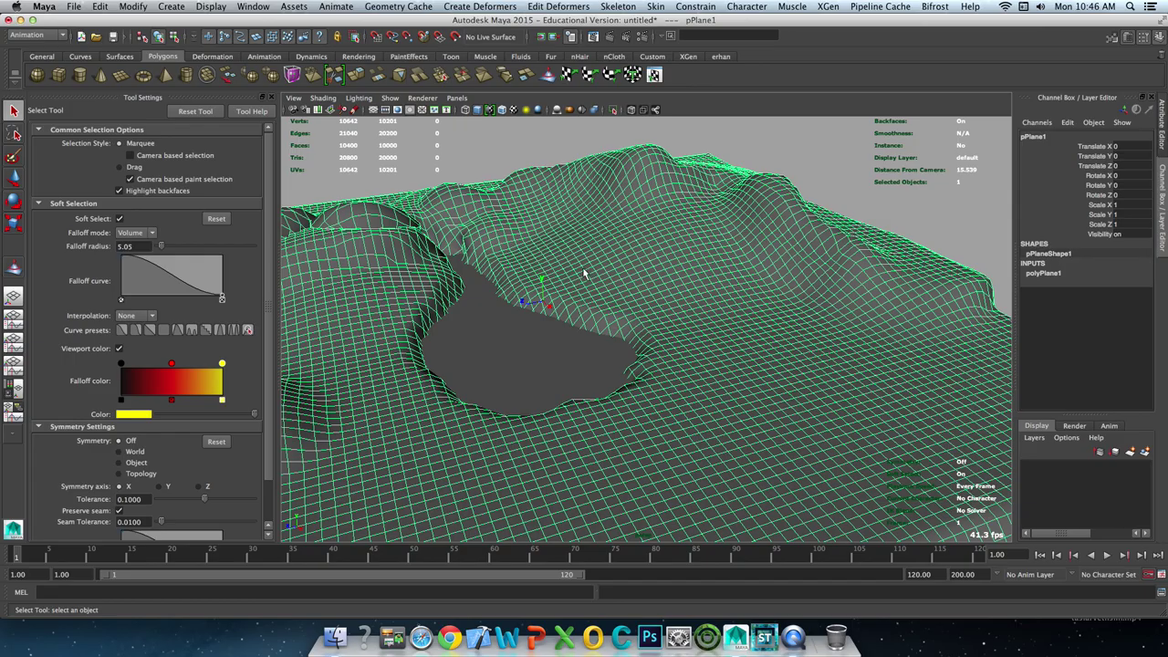
{"action": "mouse_move", "coordinate": [609, 288]}
{"action": "left_mouse_down", "text": "alt"}
{"action": "mouse_move", "coordinate": [611, 312]}
{"action": "mouse_move", "coordinate": [701, 295]}
{"action": "left_mouse_up", "text": "alt"}
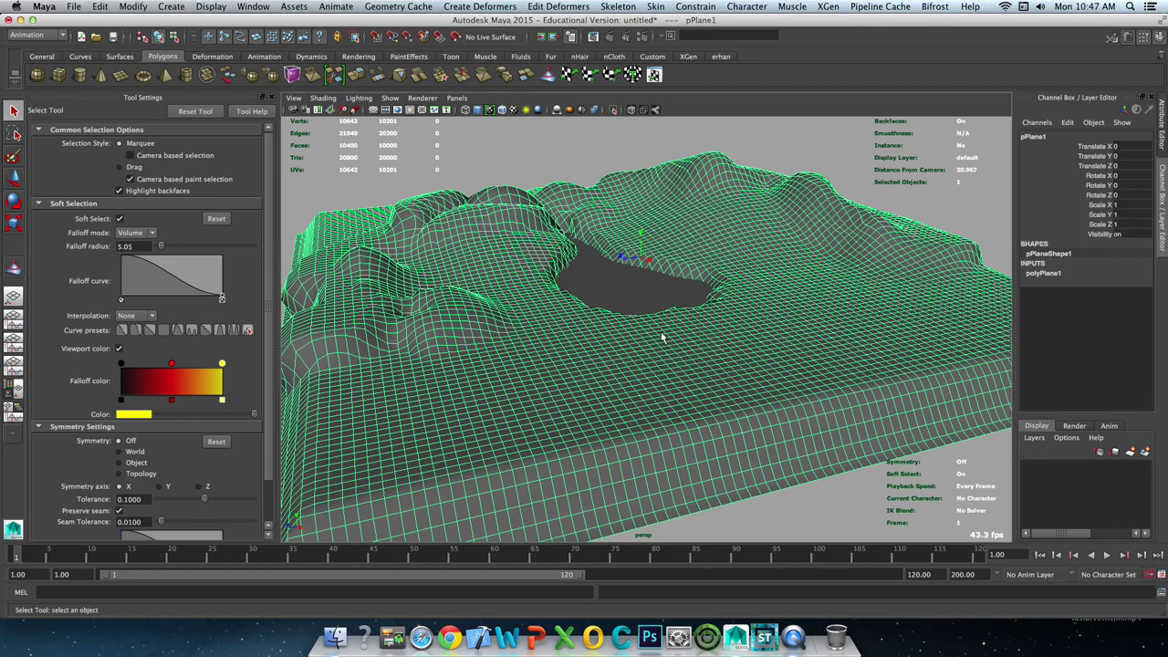
{"action": "left_click_drag", "start_coordinate": [671, 343], "coordinate": [640, 353], "text": "alt"}
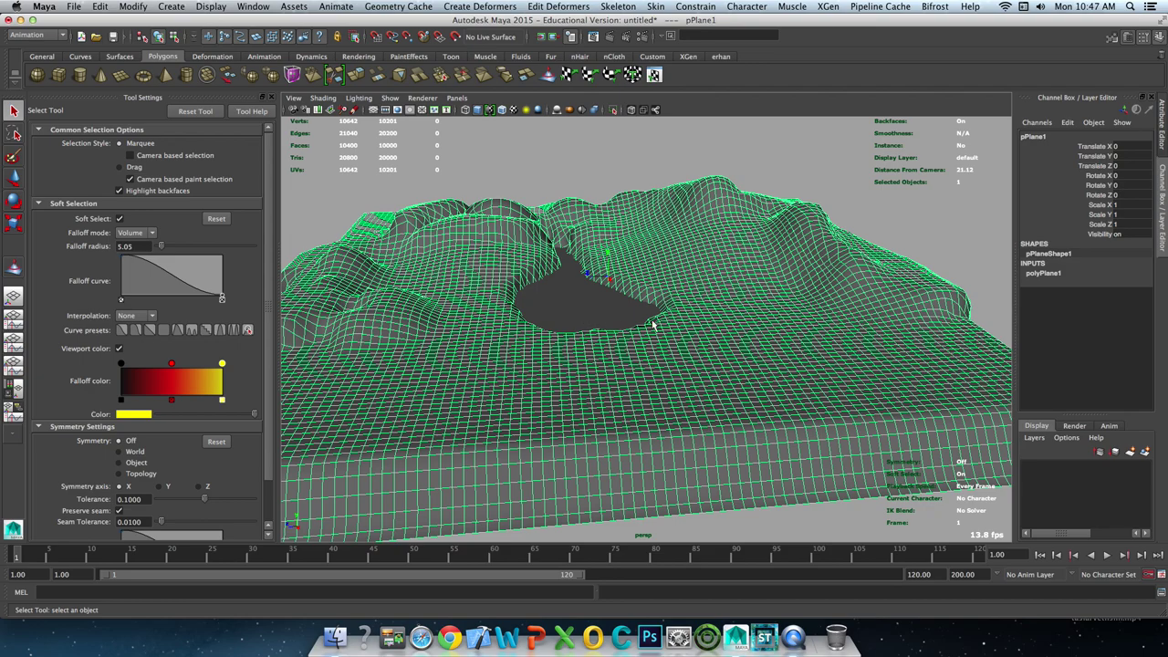
Delete the sculpted terrain and create a new polygon plane, showing its construction attributes.
{"action": "key", "text": "Delete"}
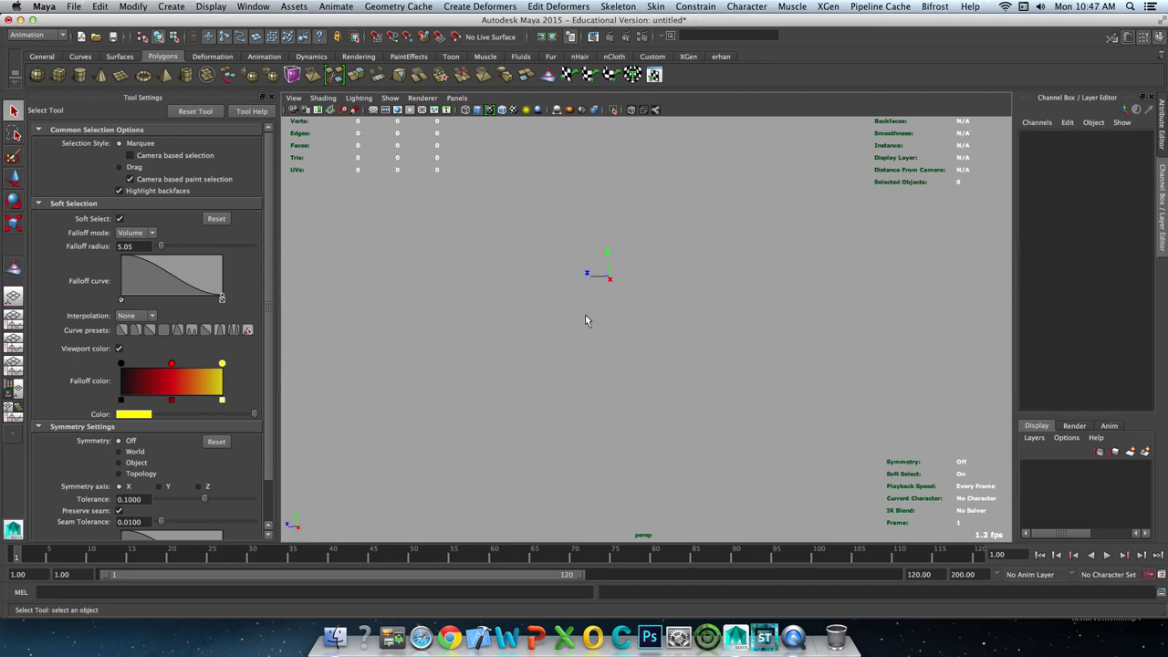
{"action": "right_click_drag", "start_coordinate": [684, 334], "coordinate": [566, 277], "text": "shift"}
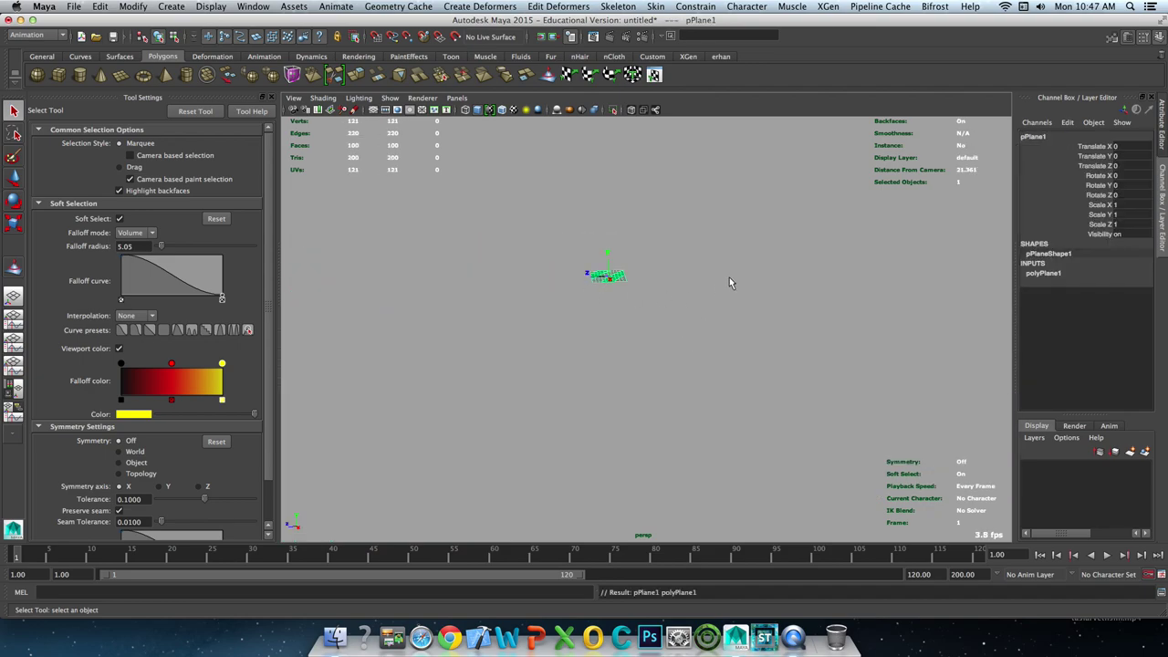
{"action": "left_click", "coordinate": [1061, 274]}
{"action": "left_click_drag", "start_coordinate": [1123, 302], "coordinate": [1127, 312]}
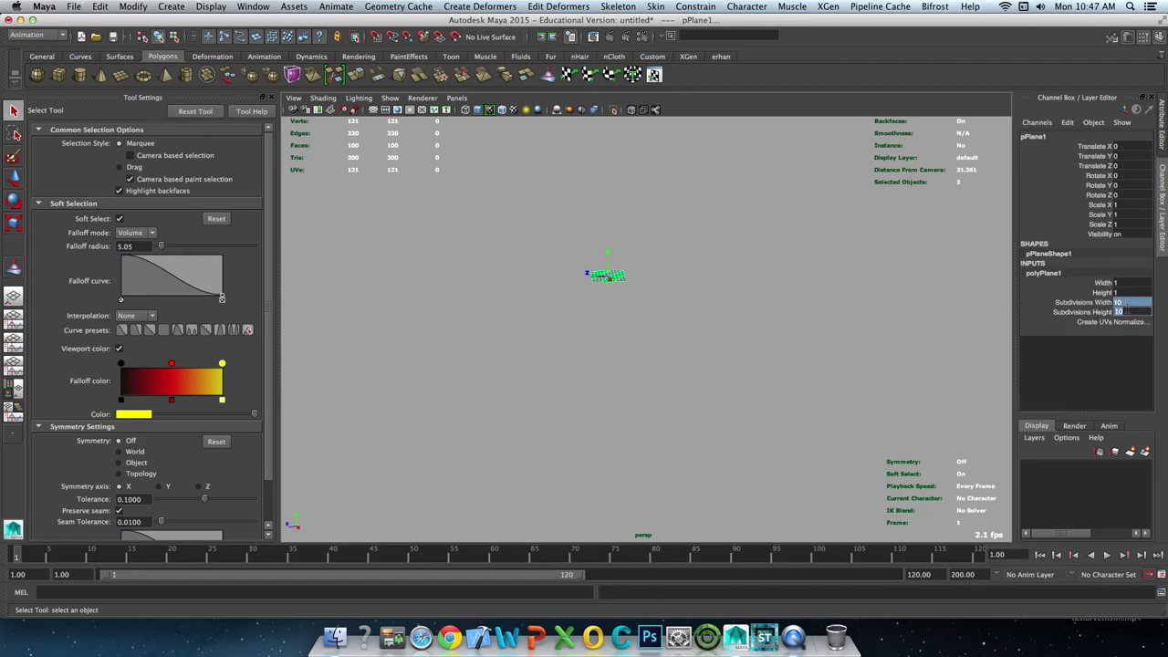
{"action": "left_click", "coordinate": [1126, 306]}
{"action": "scroll", "coordinate": [630, 336], "scroll_direction": "up", "scroll_amount": 2}
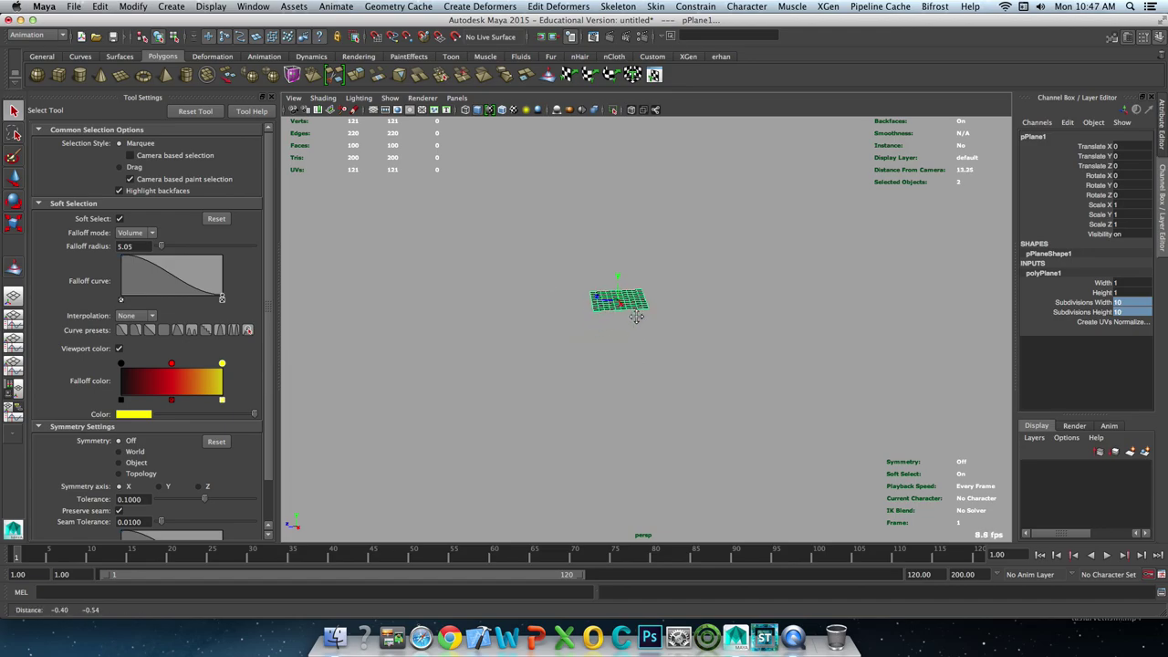
{"action": "scroll", "coordinate": [615, 345], "scroll_direction": "up", "scroll_amount": 3}
{"action": "middle_click_drag", "start_coordinate": [614, 346], "coordinate": [603, 407], "text": "alt"}
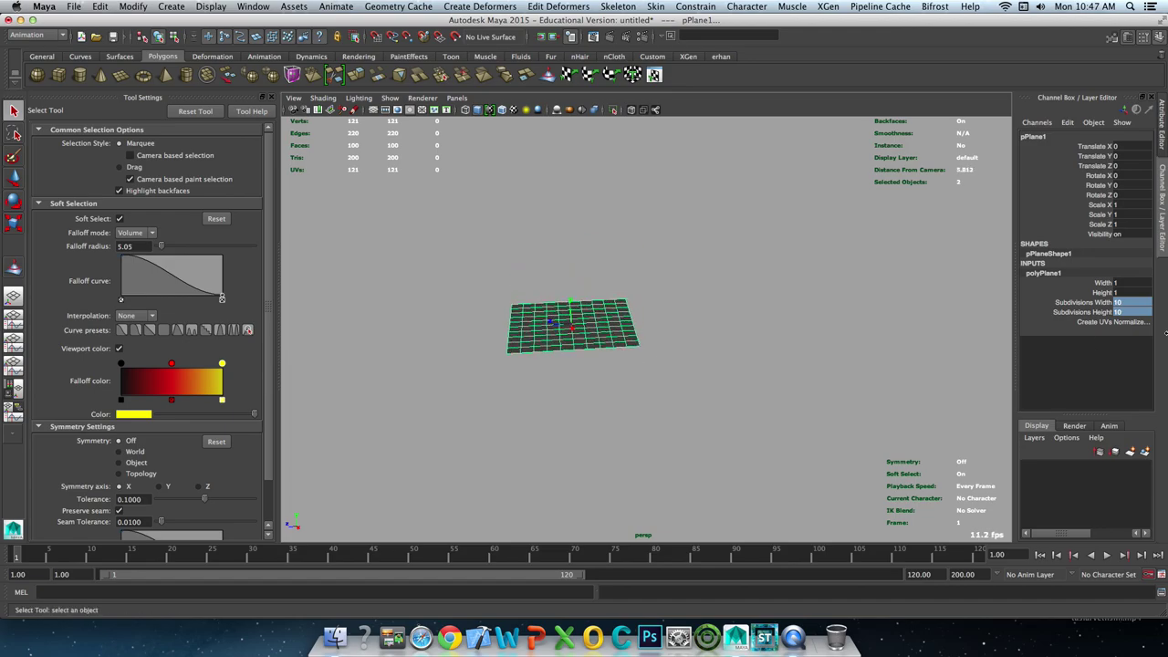
Set the plane's Width to 3.2 and Subdivisions Height to 3.
{"action": "left_click", "coordinate": [1102, 292]}
{"action": "middle_click_drag", "start_coordinate": [1097, 294], "coordinate": [1165, 273]}
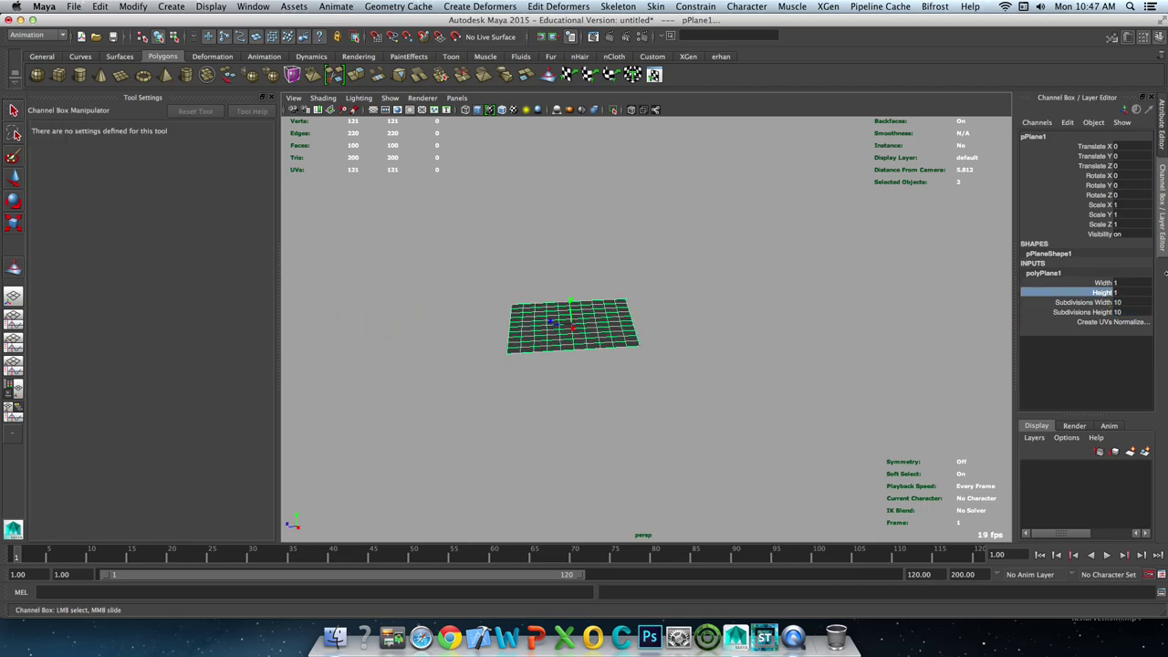
{"action": "left_click", "coordinate": [1103, 283]}
{"action": "middle_click_drag", "start_coordinate": [671, 359], "coordinate": [690, 349]}
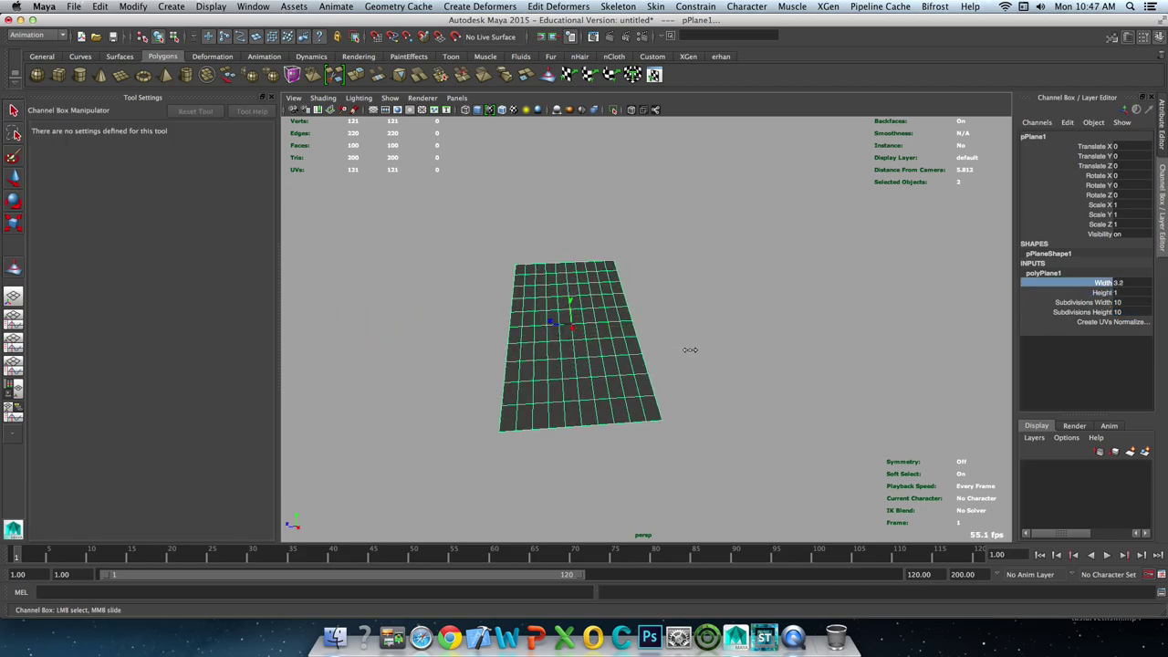
{"action": "double_click", "coordinate": [1128, 312]}
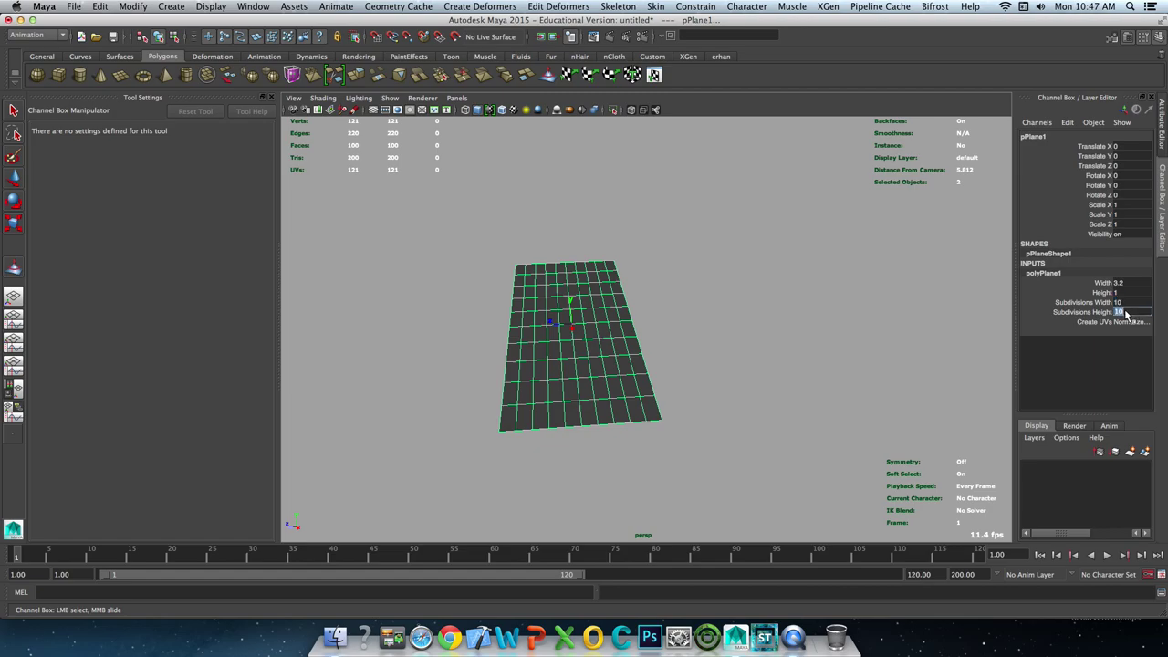
{"action": "type", "text": "3"}
{"action": "type", "text": "8"}
{"action": "key", "text": "Return"}
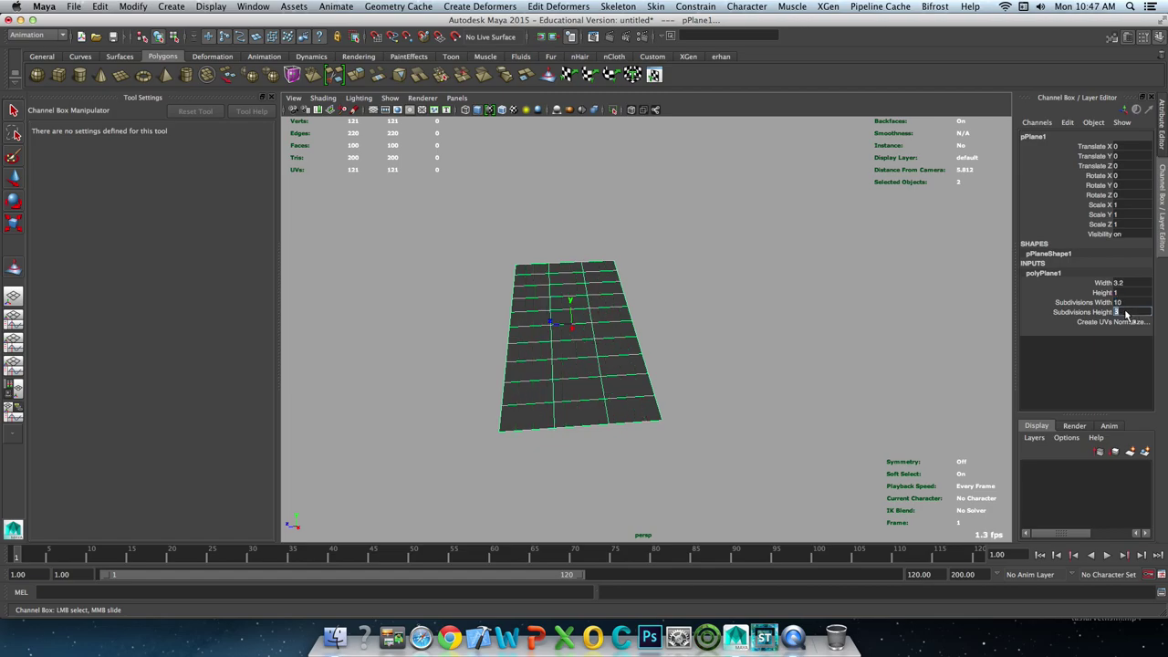
{"action": "key", "text": "q"}
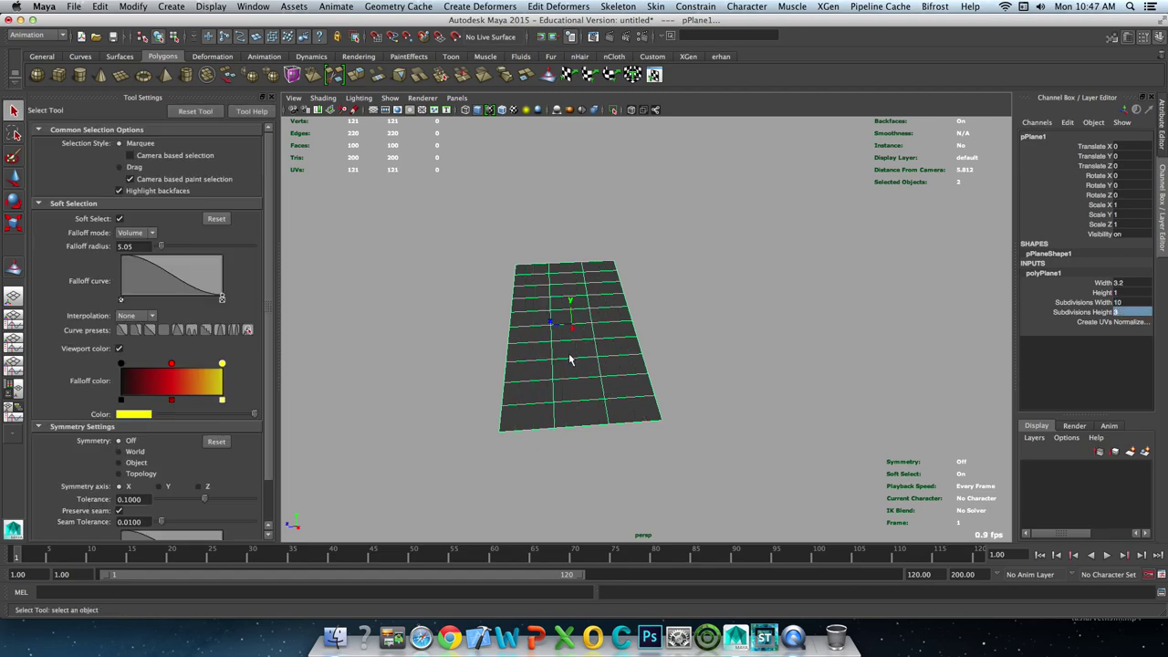
{"action": "key", "text": "F11"}
Select the plane's middle column of faces with soft select off and extrude it downward.
{"action": "left_click", "coordinate": [562, 270]}
{"action": "left_click", "coordinate": [567, 403]}
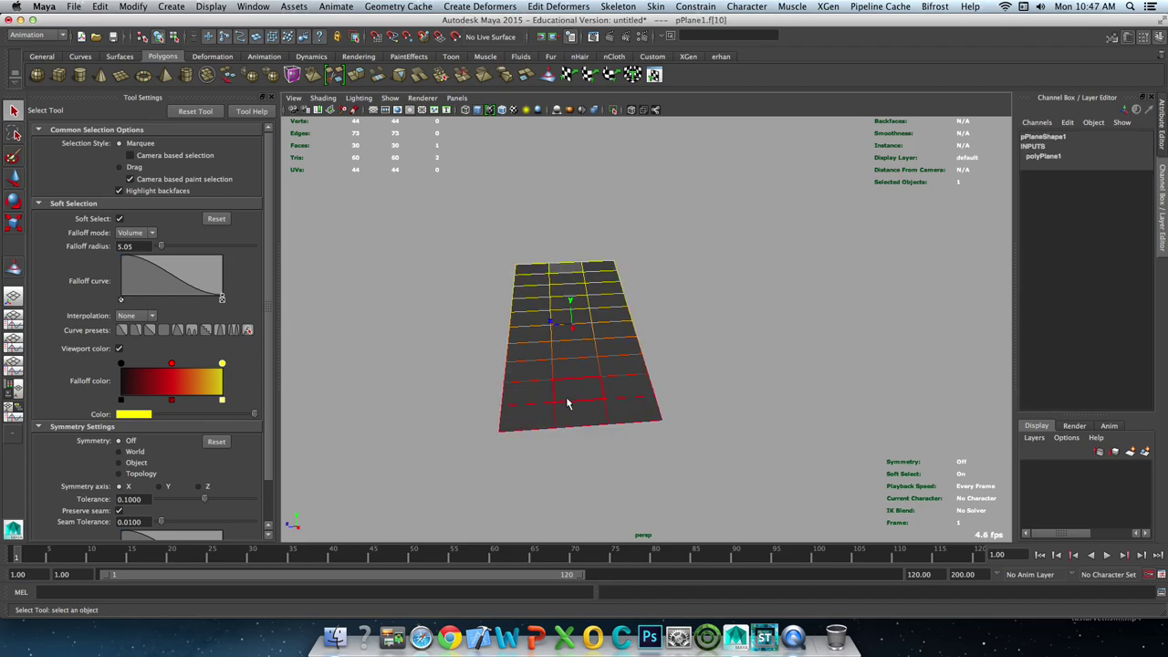
{"action": "middle_click_drag", "start_coordinate": [573, 408], "coordinate": [559, 405], "text": "alt"}
{"action": "left_click_drag", "start_coordinate": [548, 382], "coordinate": [584, 396]}
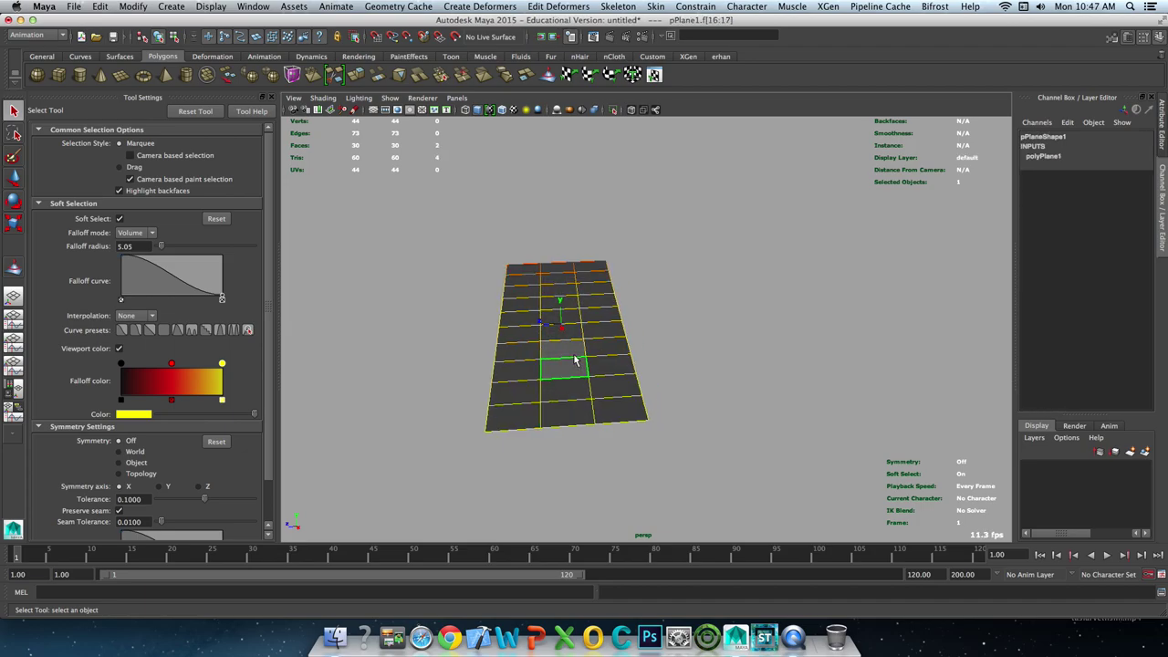
{"action": "key", "text": "w"}
{"action": "key", "text": "q"}
{"action": "key", "text": "b"}
{"action": "mouse_move", "coordinate": [552, 272]}
{"action": "left_mouse_down"}
{"action": "mouse_move", "coordinate": [571, 417]}
{"action": "mouse_move", "coordinate": [582, 158]}
{"action": "mouse_move", "coordinate": [568, 224]}
{"action": "left_mouse_up"}
{"action": "key", "text": "ctrl+e"}
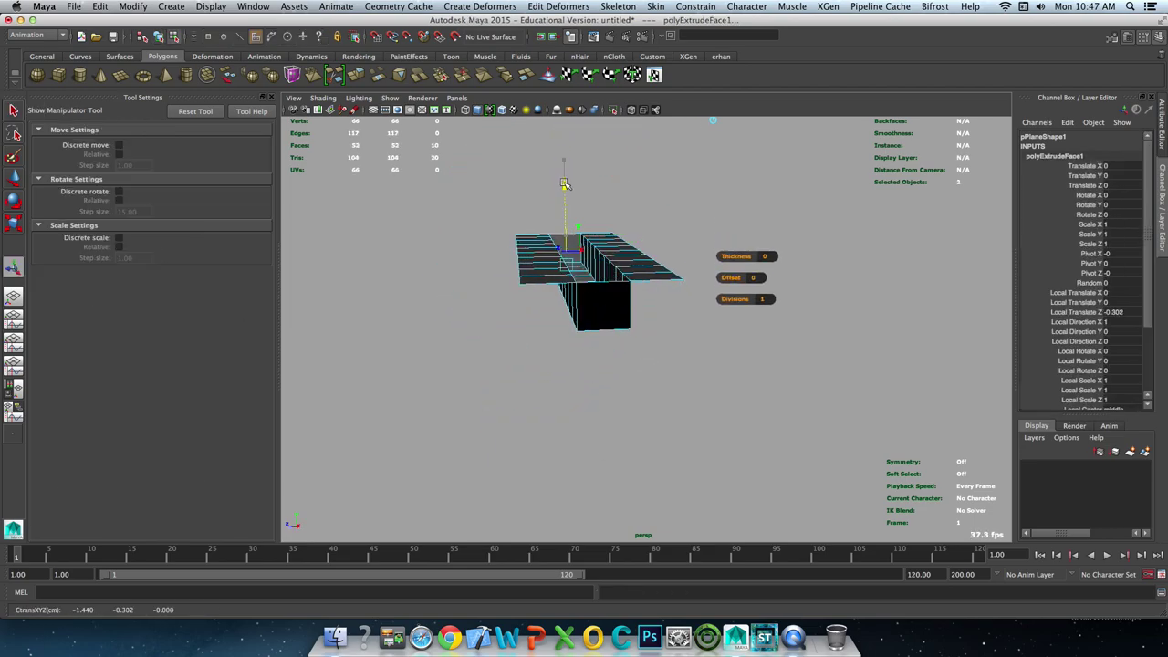
Delete the top face to open the channel and marquee-select the right bank's vertices.
{"action": "key", "text": "q"}
{"action": "left_click", "coordinate": [586, 259]}
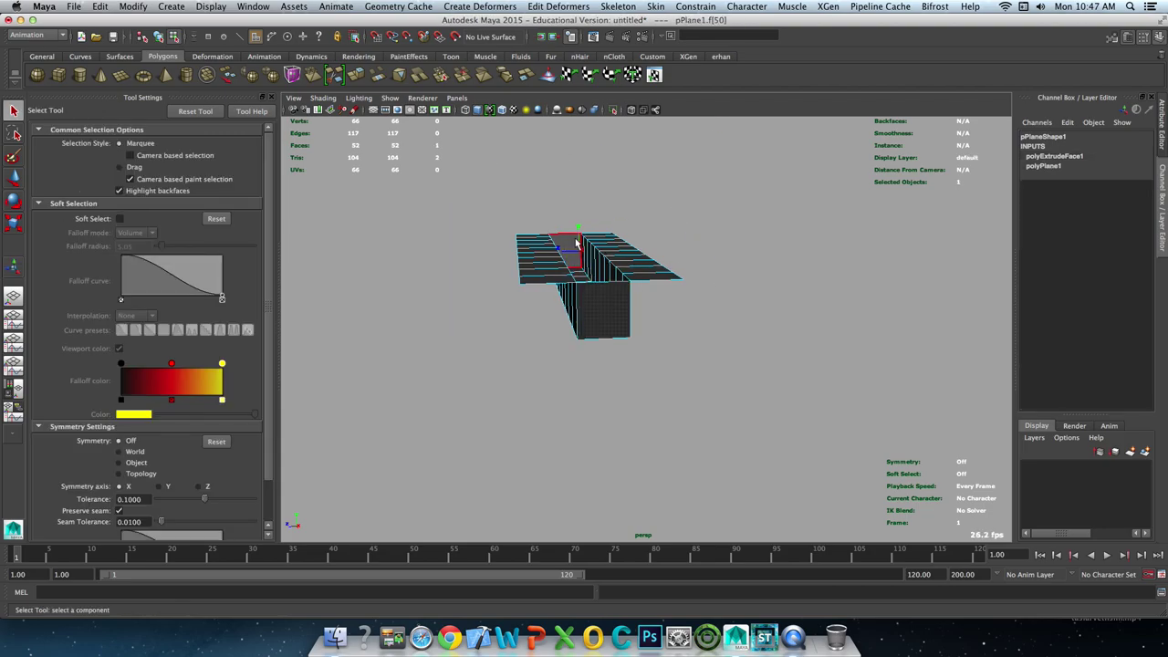
{"action": "key", "text": "Delete"}
{"action": "mouse_move", "coordinate": [587, 259]}
{"action": "left_mouse_down", "text": "alt"}
{"action": "mouse_move", "coordinate": [588, 247]}
{"action": "mouse_move", "coordinate": [601, 272]}
{"action": "left_mouse_up", "text": "alt"}
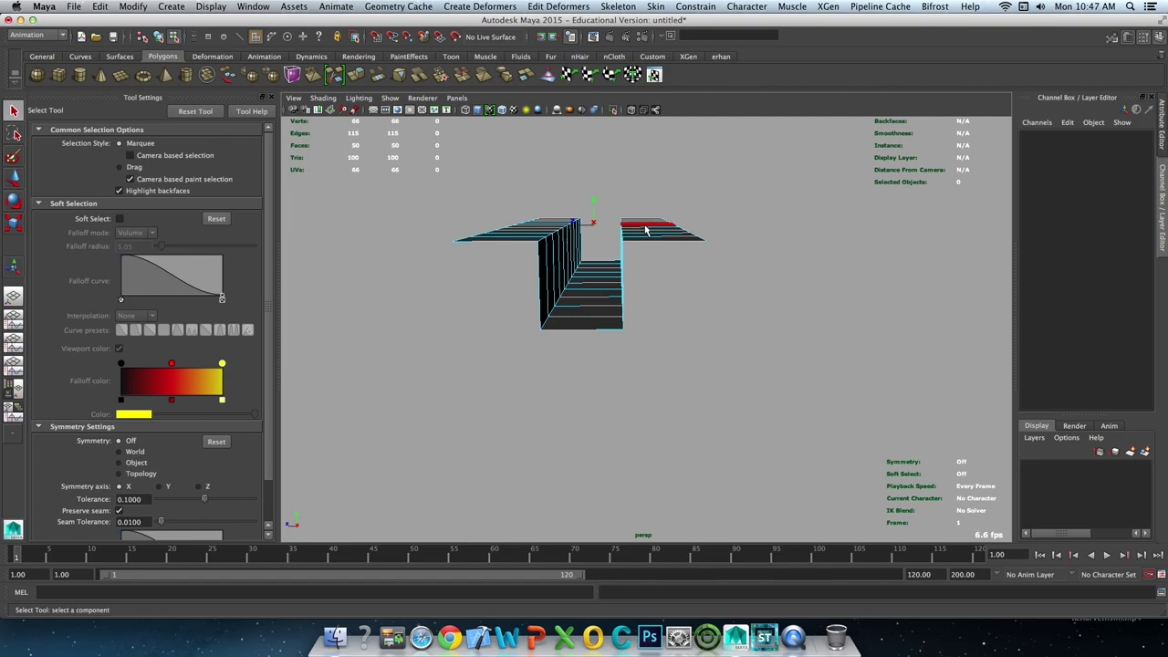
{"action": "left_click_drag", "start_coordinate": [617, 196], "coordinate": [702, 266]}
{"action": "key", "text": "w"}
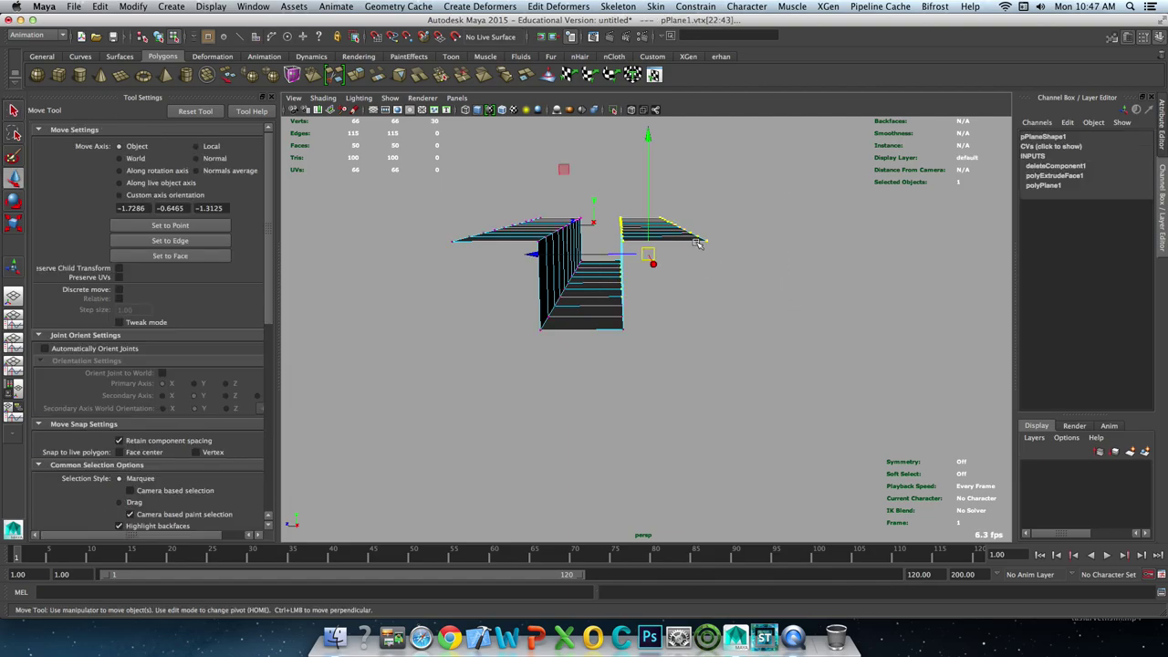
Move the right and left banks' vertices to slope both channel walls.
{"action": "key", "text": "q"}
{"action": "left_click_drag", "start_coordinate": [762, 174], "coordinate": [617, 273]}
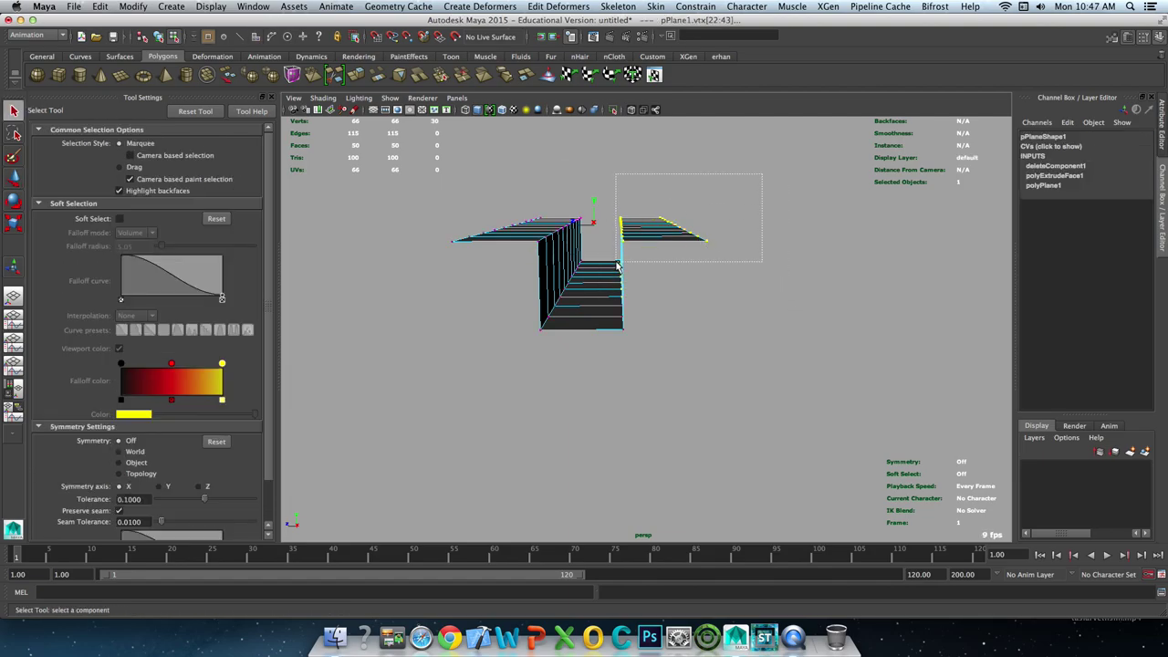
{"action": "key", "text": "w"}
{"action": "left_click_drag", "start_coordinate": [543, 229], "coordinate": [569, 230]}
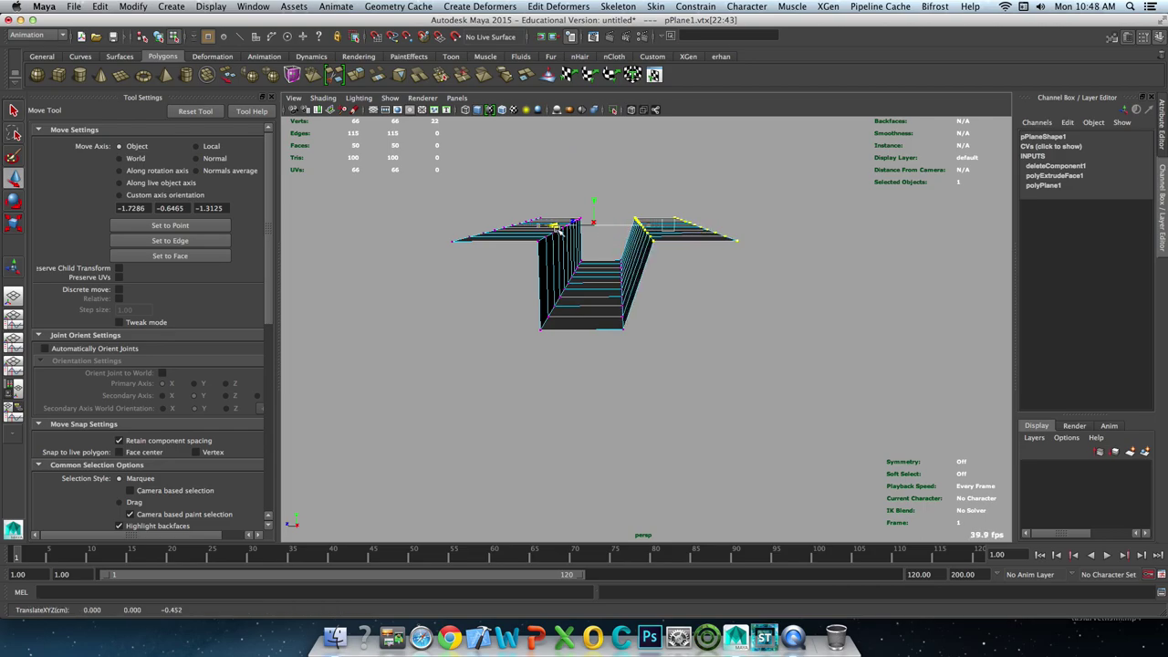
{"action": "left_click_drag", "start_coordinate": [438, 196], "coordinate": [588, 255]}
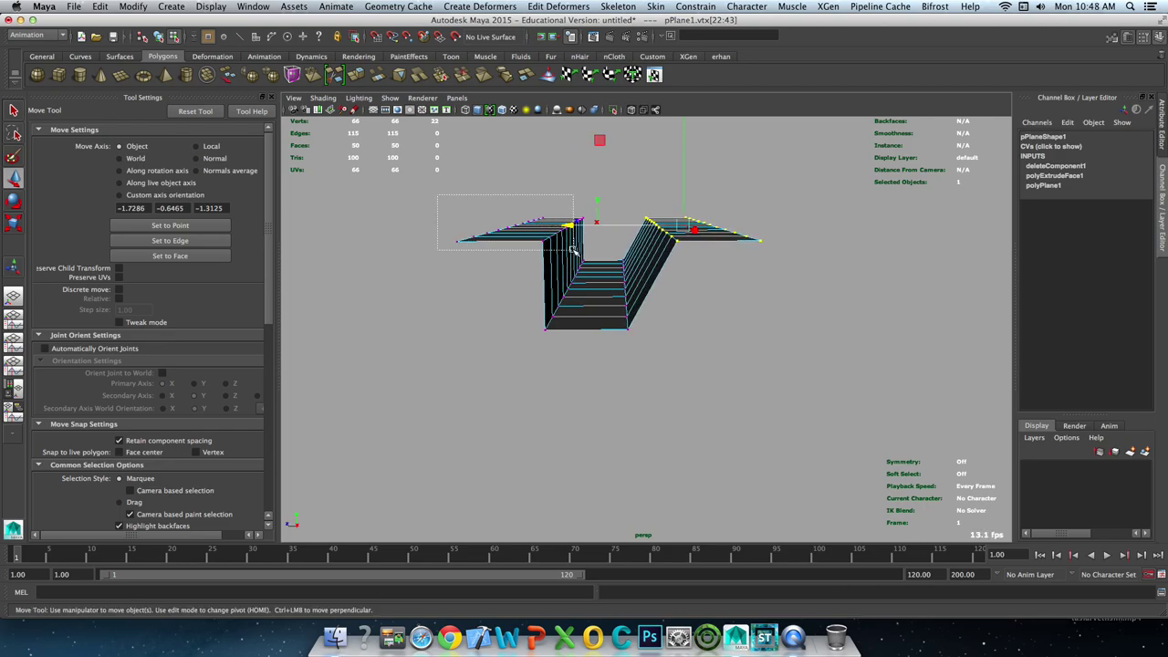
{"action": "mouse_move", "coordinate": [440, 228]}
{"action": "left_mouse_down"}
{"action": "mouse_move", "coordinate": [389, 226]}
{"action": "mouse_move", "coordinate": [782, 295]}
{"action": "mouse_move", "coordinate": [699, 338]}
{"action": "left_mouse_up"}
{"action": "key", "text": "q"}
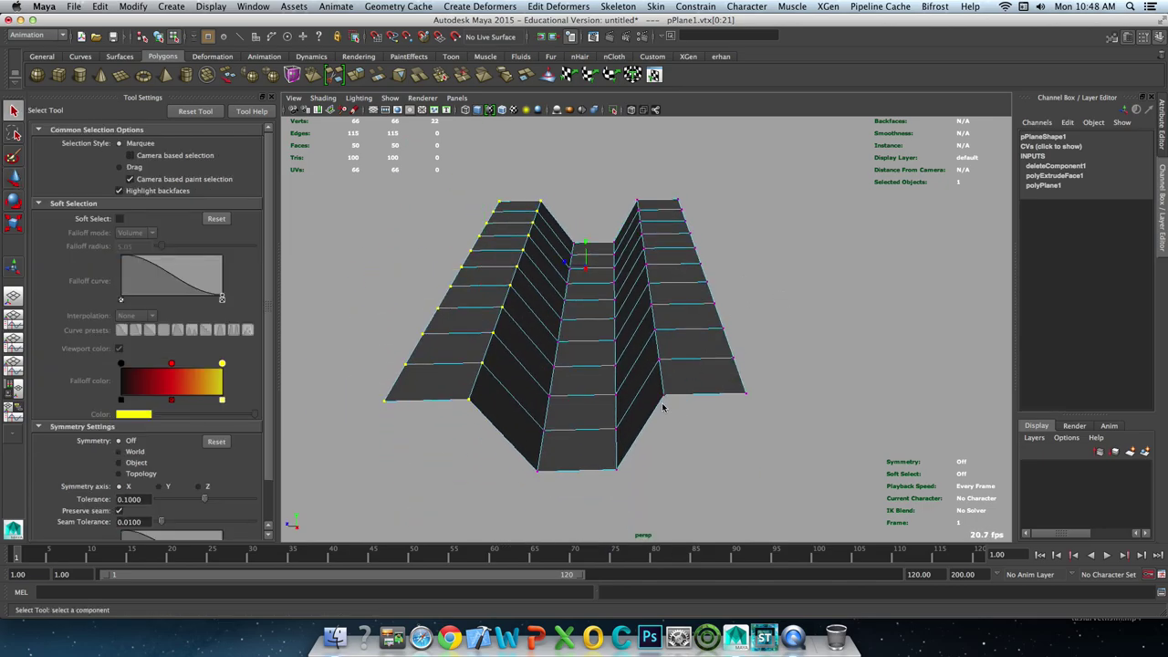
With Soft Select at about 2.5 falloff, bend the channel's near end to the right.
{"action": "left_click", "coordinate": [662, 405]}
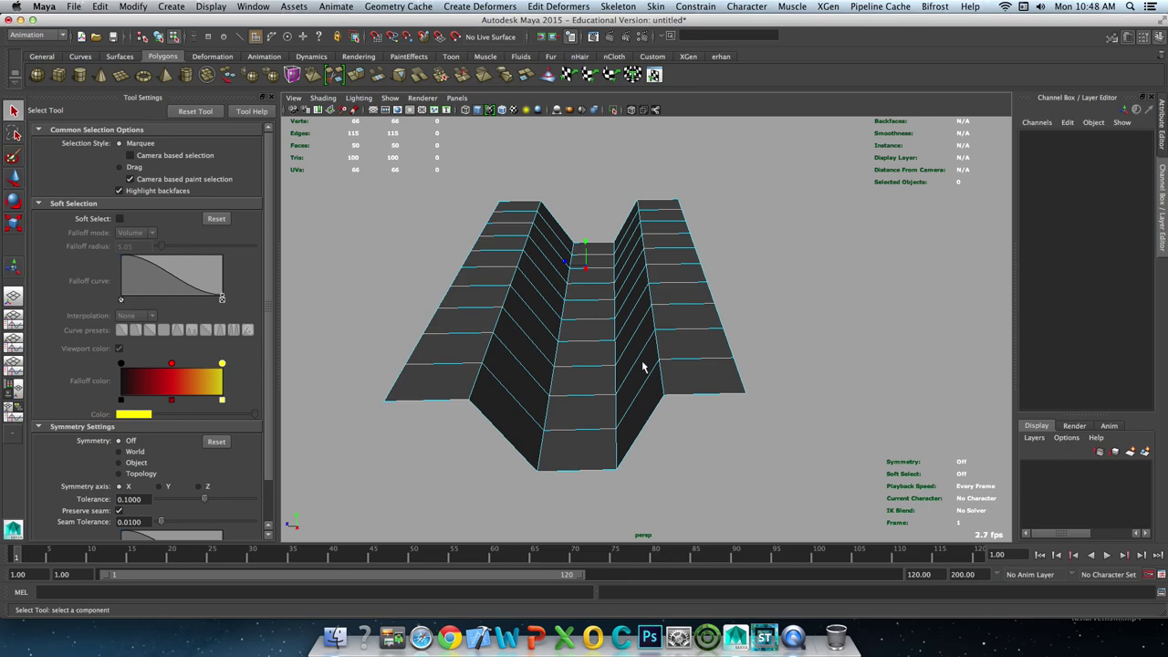
{"action": "left_click", "coordinate": [641, 404]}
{"action": "key", "text": "w"}
{"action": "key", "text": "b"}
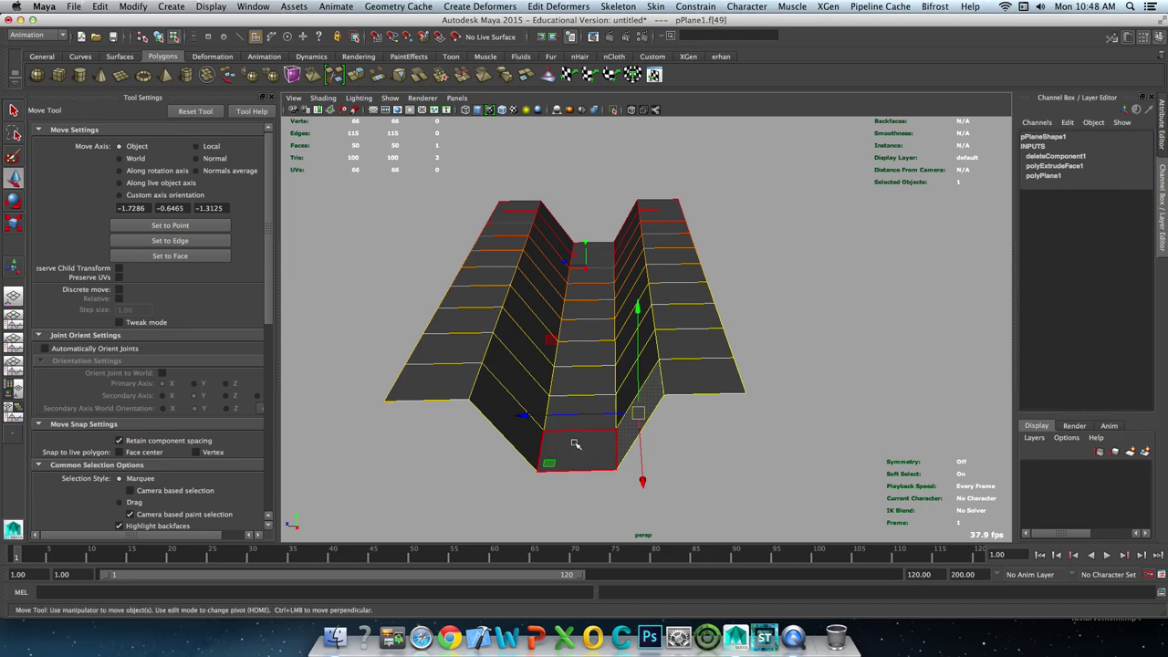
{"action": "middle_click_drag", "start_coordinate": [594, 456], "coordinate": [566, 363]}
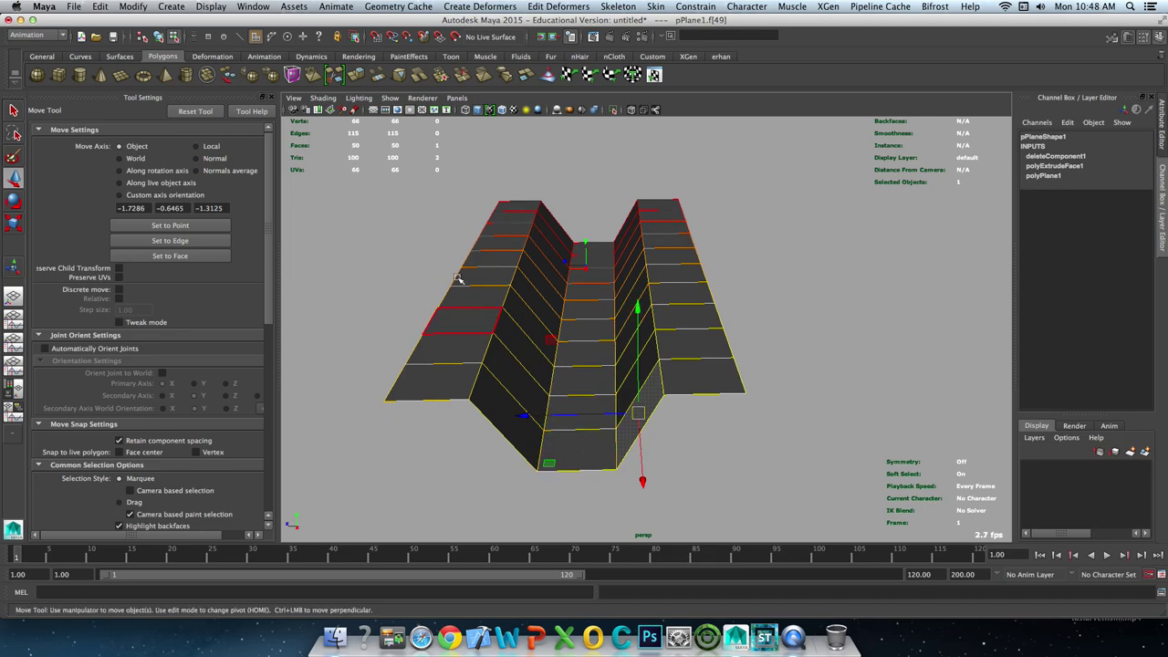
{"action": "key", "text": "q"}
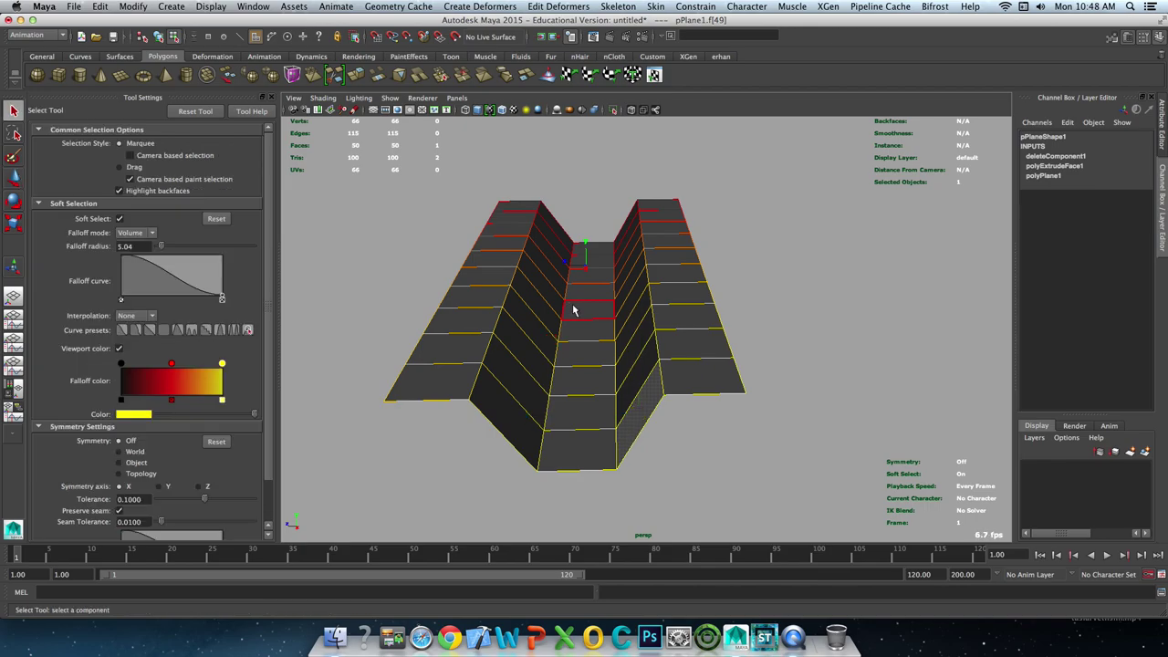
{"action": "left_click", "coordinate": [595, 296]}
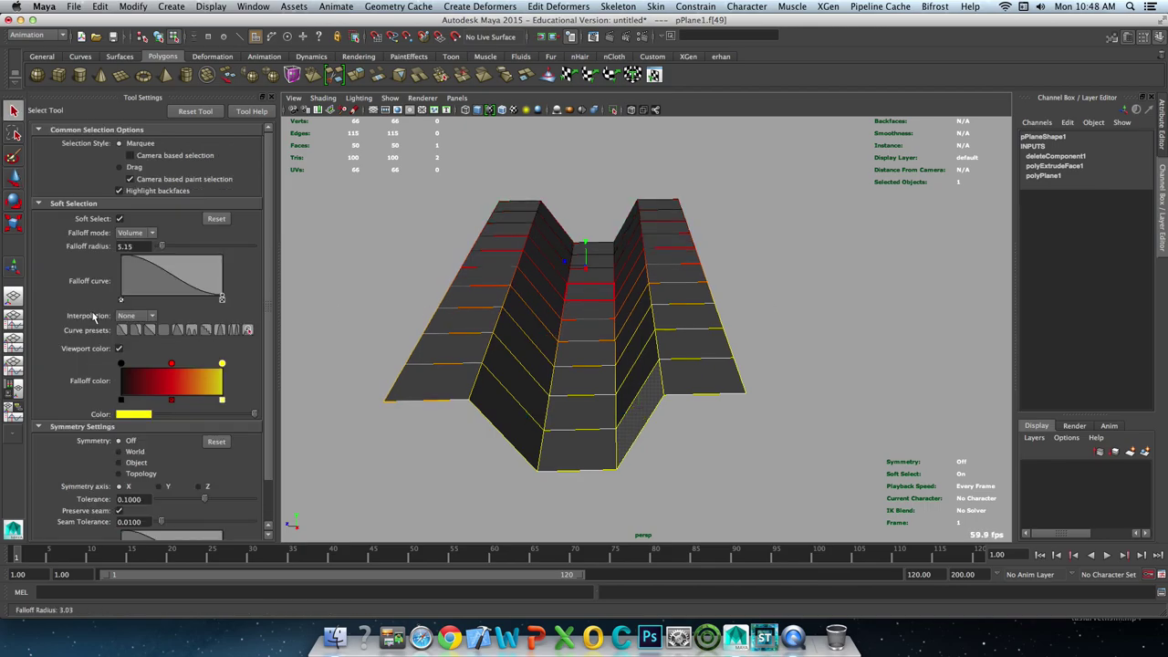
{"action": "left_click_drag", "start_coordinate": [876, 292], "coordinate": [413, 327]}
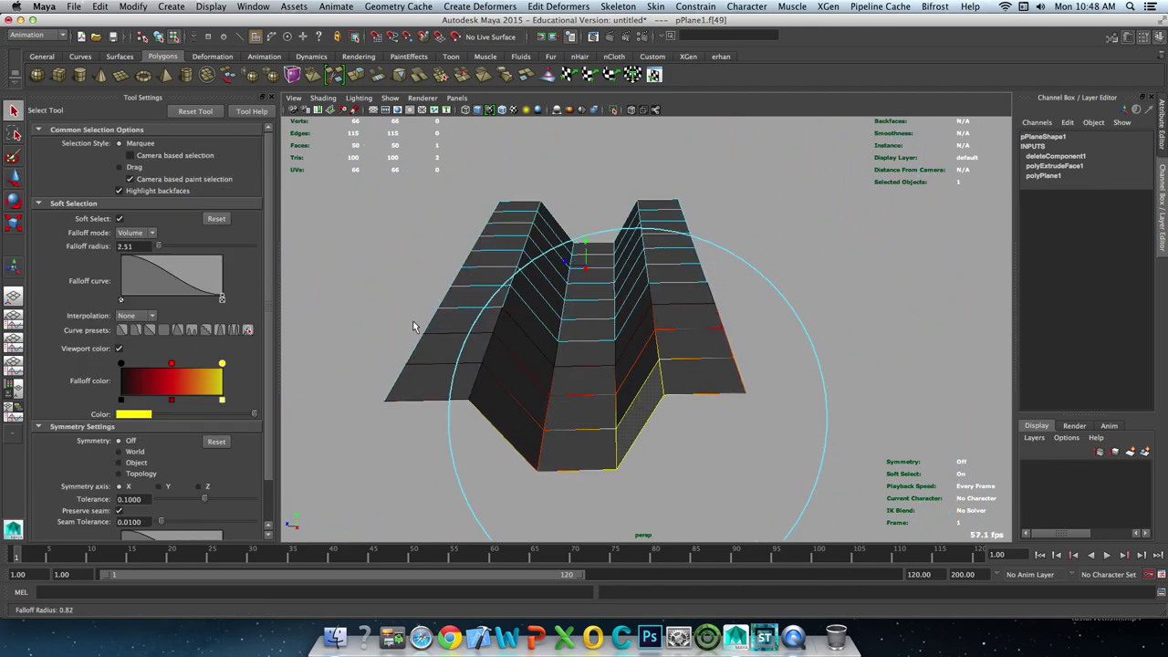
{"action": "key", "text": "w"}
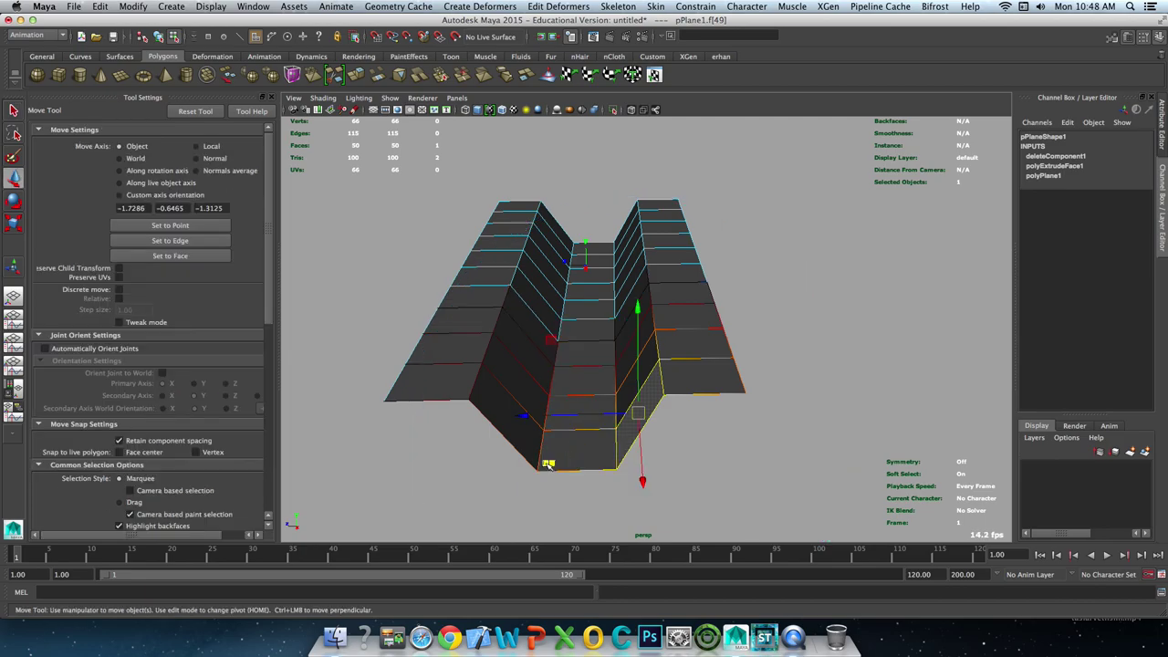
{"action": "middle_click_drag", "start_coordinate": [548, 465], "coordinate": [586, 473]}
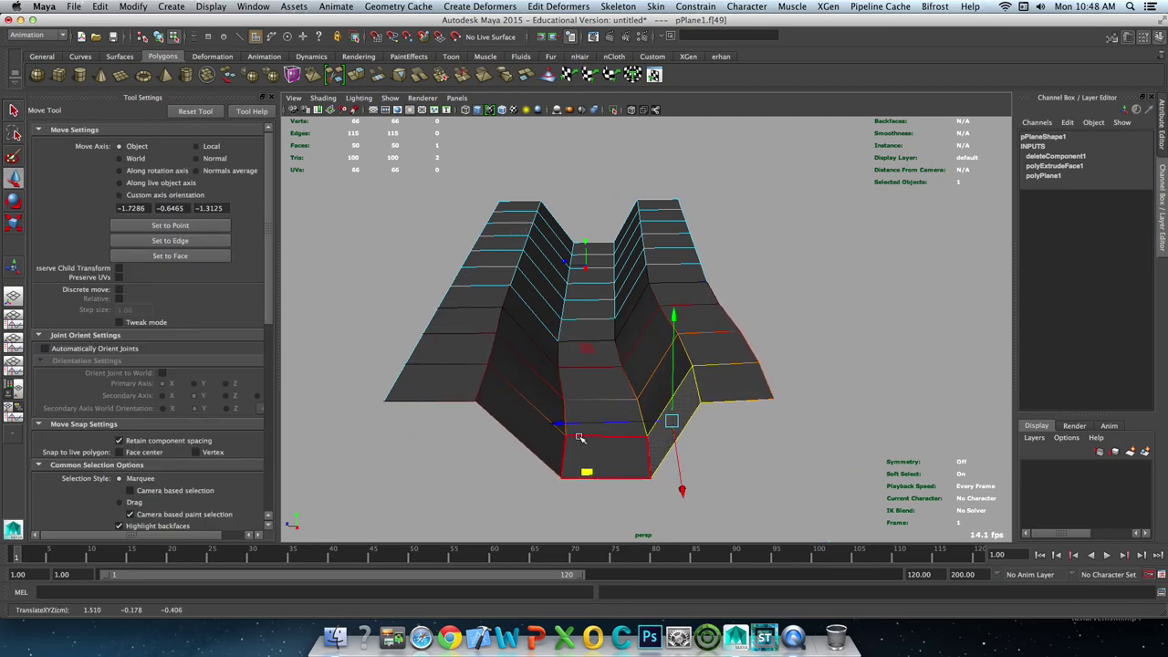
Shift the left and right ridge faces so they follow the channel's bend.
{"action": "left_click", "coordinate": [543, 263]}
{"action": "middle_click_drag", "start_coordinate": [447, 304], "coordinate": [425, 304]}
{"action": "left_click", "coordinate": [694, 263]}
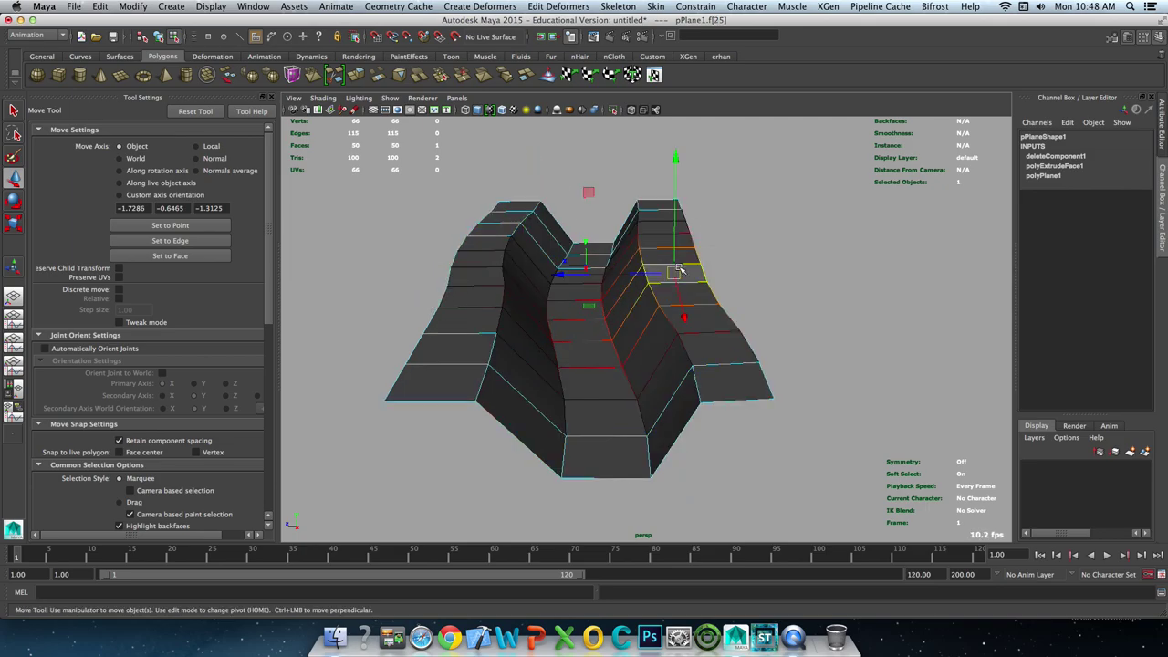
{"action": "middle_click_drag", "start_coordinate": [676, 178], "coordinate": [673, 157]}
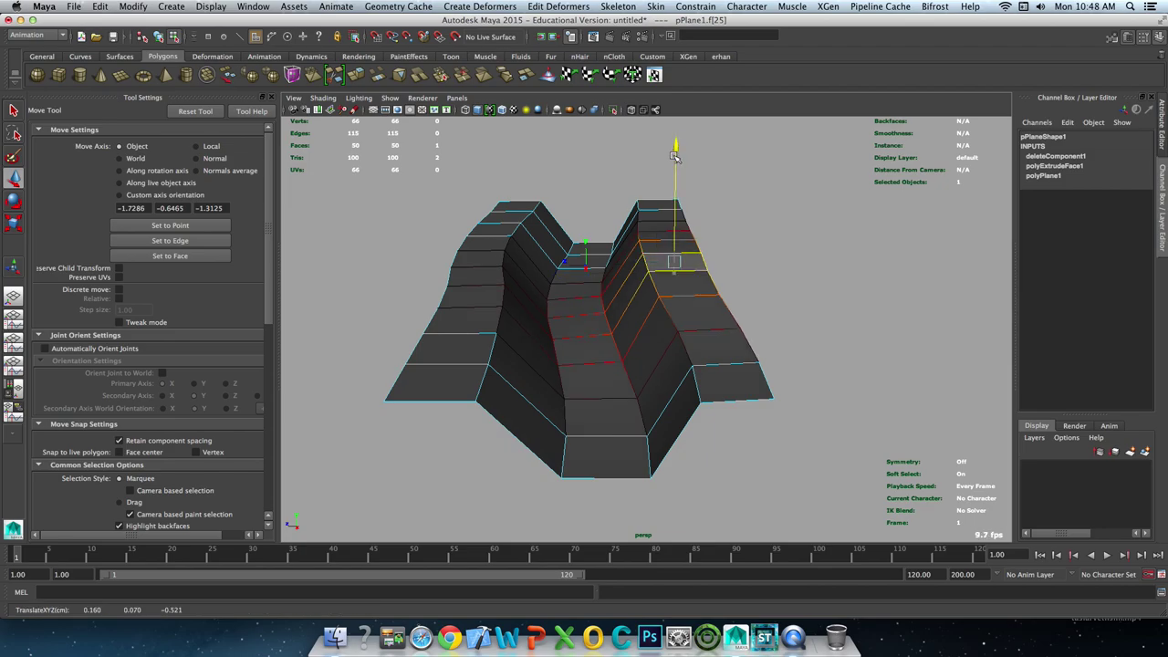
{"action": "left_click_drag", "start_coordinate": [630, 268], "coordinate": [648, 269], "text": "alt"}
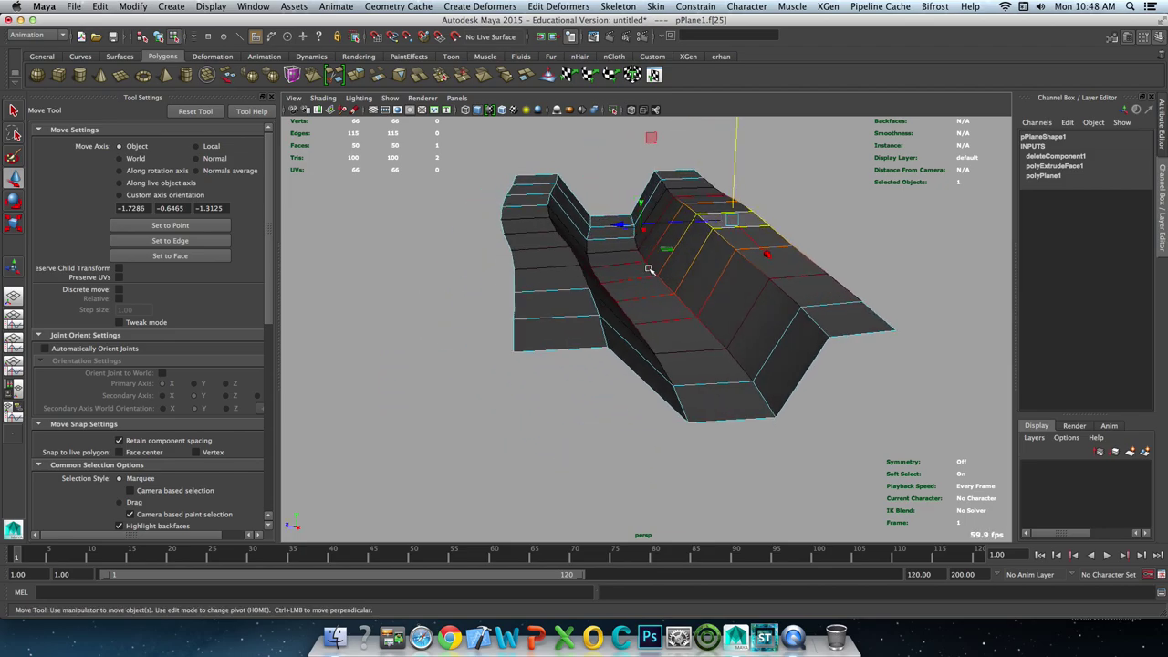
Turn Soft Select off and select an edge across the right slope.
{"action": "key", "text": "q"}
{"action": "key", "text": "F8"}
{"action": "left_click_drag", "start_coordinate": [626, 209], "coordinate": [691, 212], "text": "alt"}
{"action": "left_click", "coordinate": [640, 222]}
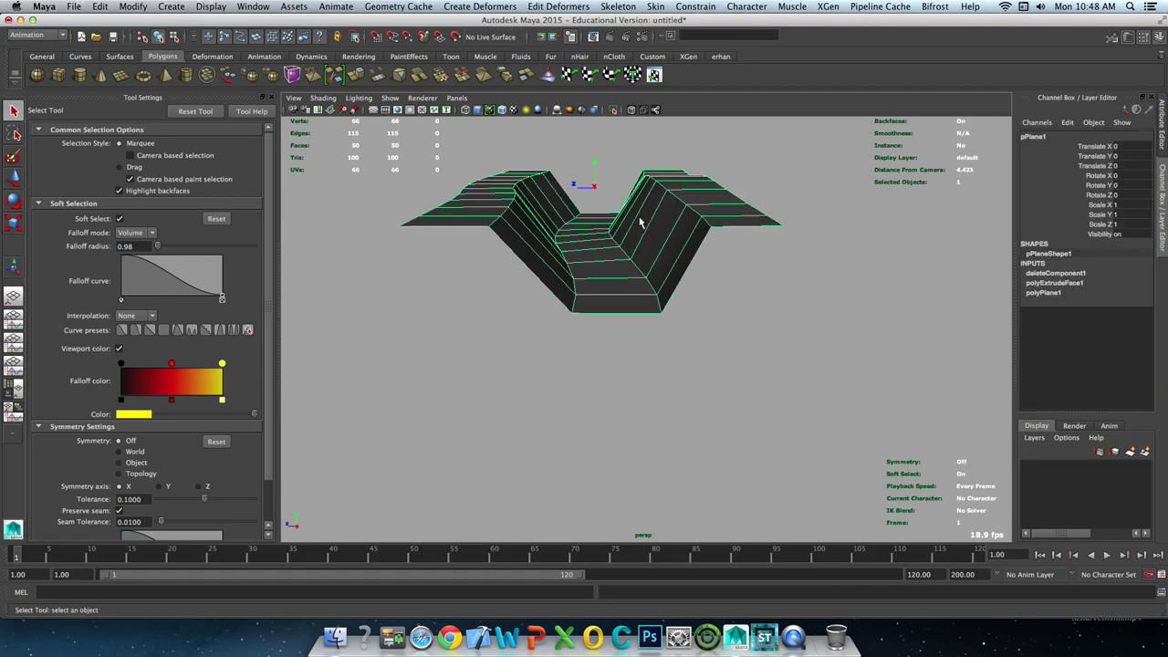
{"action": "key", "text": "F10"}
{"action": "left_click", "coordinate": [718, 199]}
{"action": "left_click_drag", "start_coordinate": [717, 199], "coordinate": [779, 185], "text": "alt"}
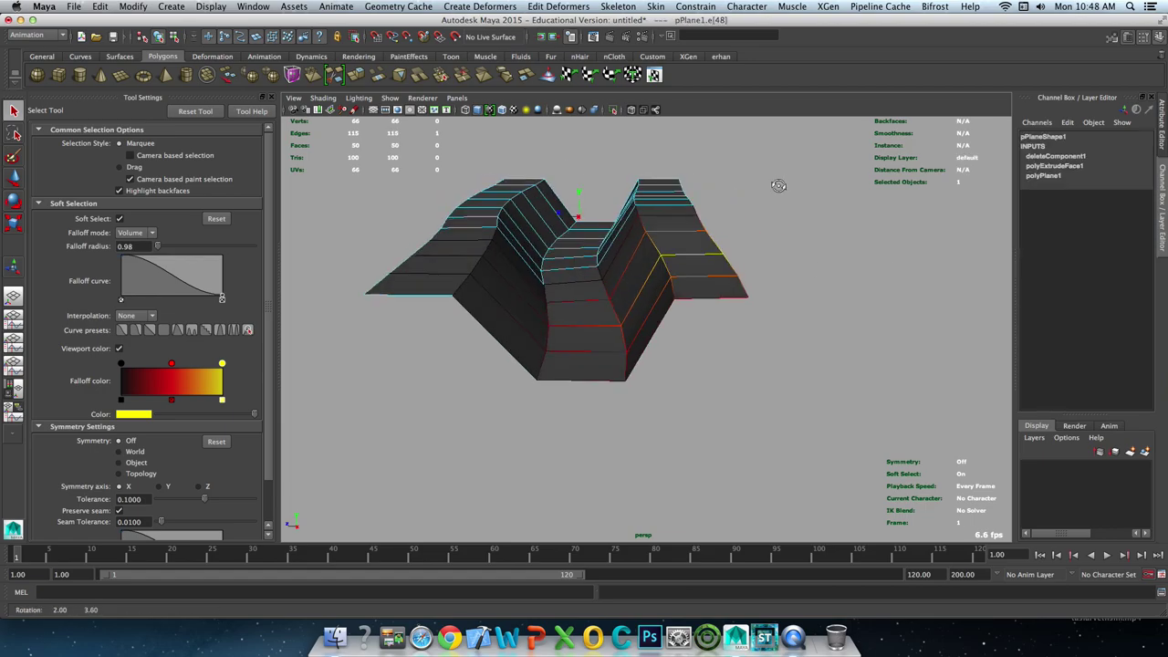
{"action": "left_click", "coordinate": [778, 185]}
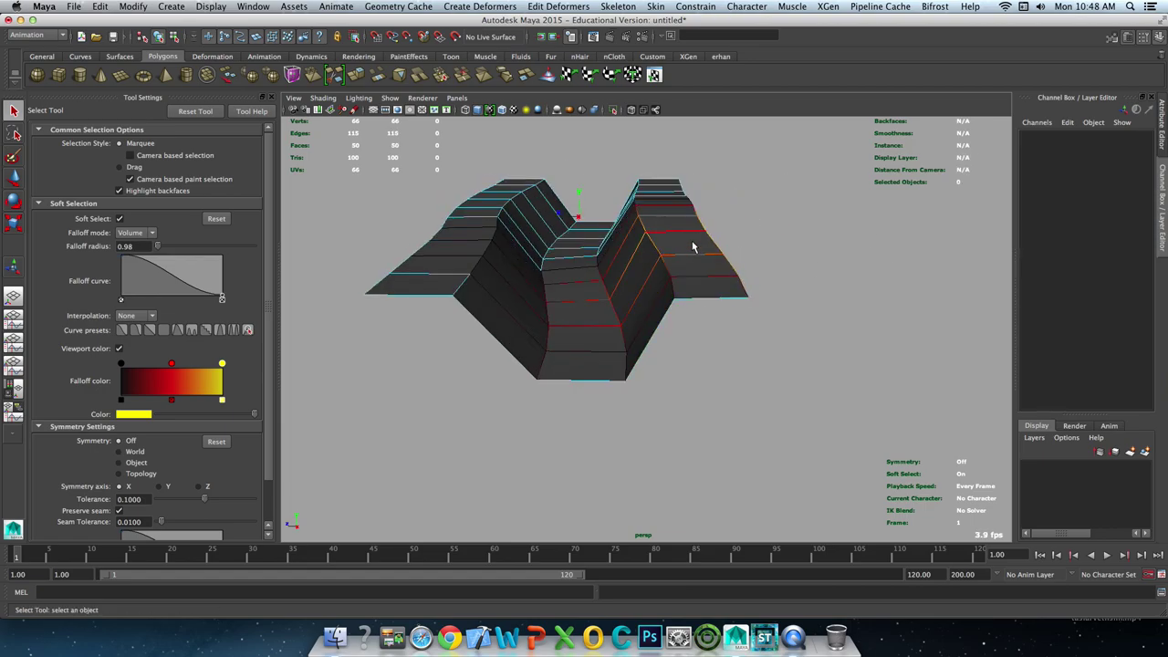
{"action": "key", "text": "b"}
{"action": "left_click", "coordinate": [699, 254]}
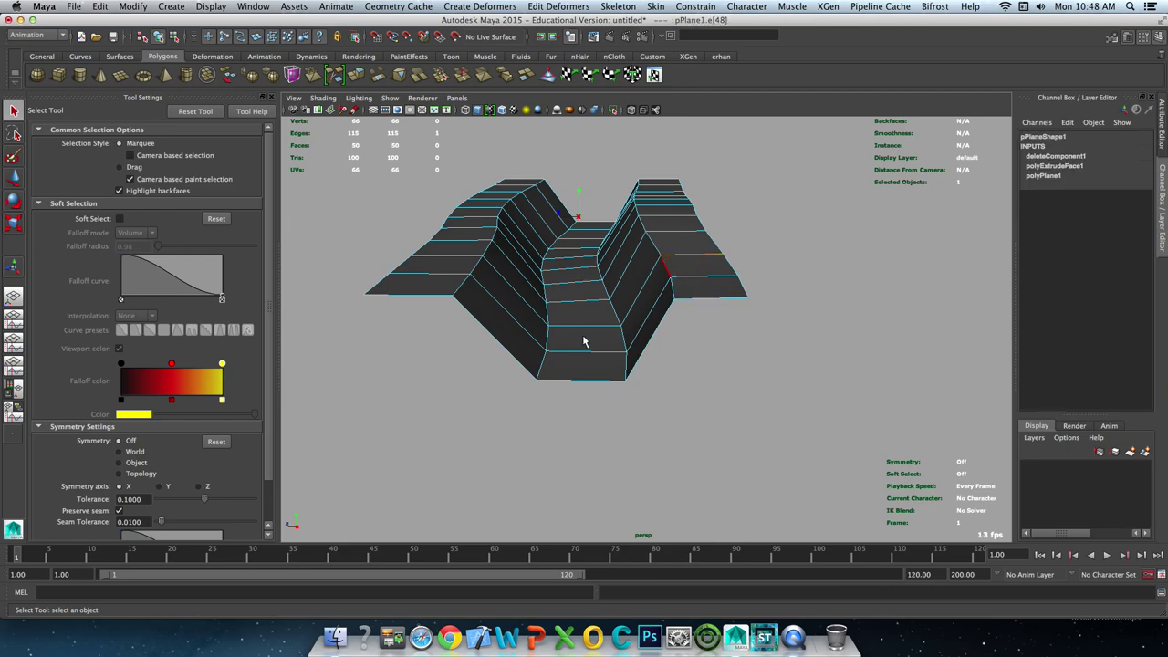
Insert repeated edge loops across the channel's right side, repeating with G.
{"action": "right_click_drag", "start_coordinate": [530, 359], "coordinate": [574, 384], "text": "ctrl"}
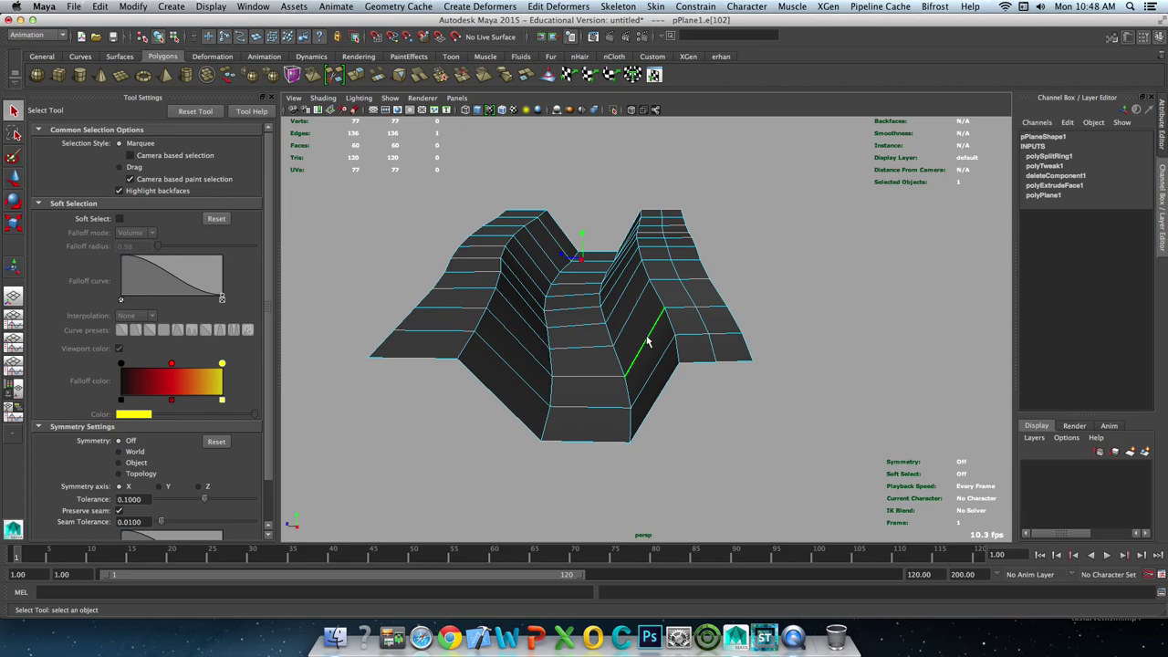
{"action": "key", "text": "g"}
{"action": "key", "text": "g"}
{"action": "left_click", "coordinate": [693, 310]}
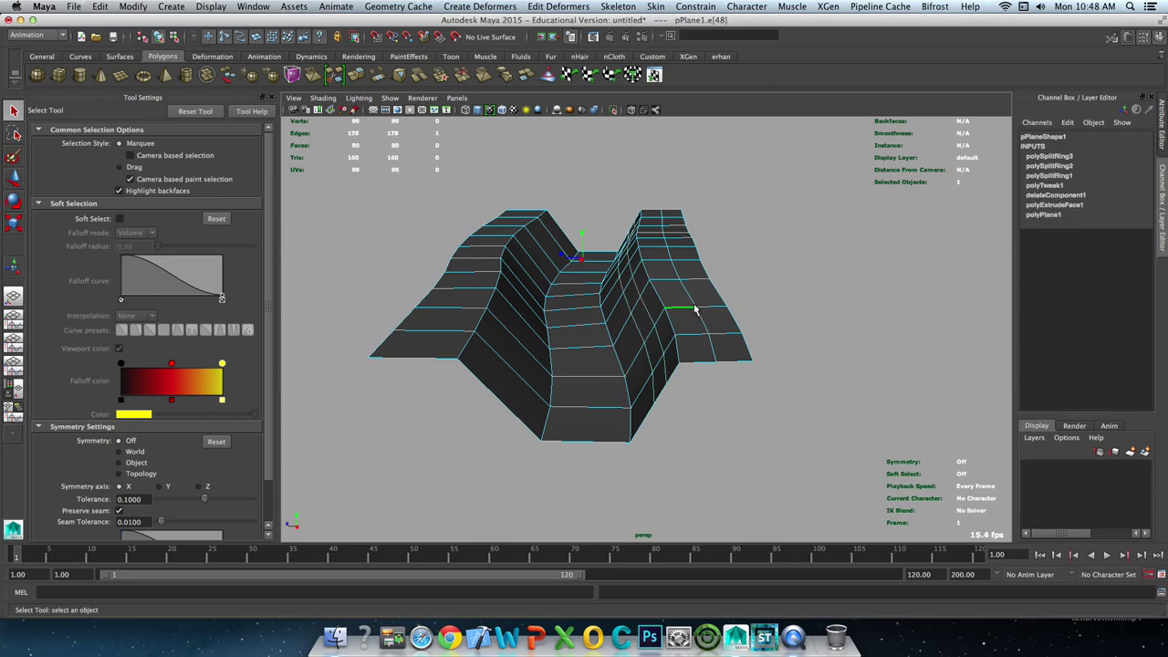
{"action": "key", "text": "g"}
{"action": "left_click", "coordinate": [701, 309]}
{"action": "key", "text": "g"}
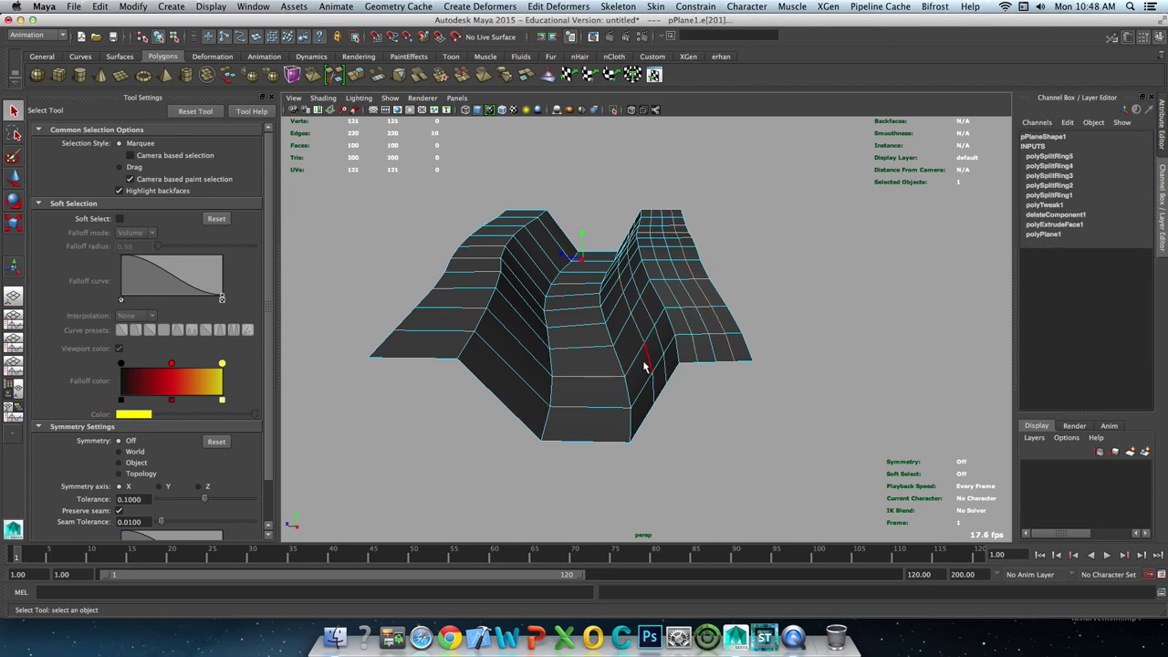
{"action": "key", "text": "g"}
{"action": "left_click", "coordinate": [604, 384]}
{"action": "key", "text": "g"}
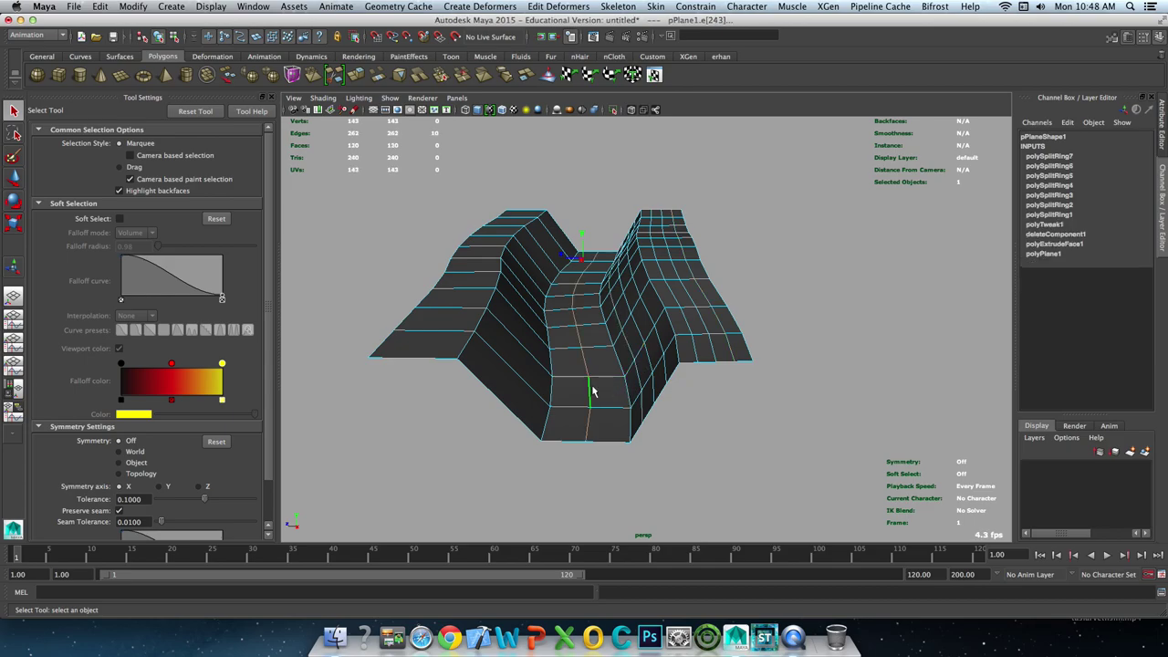
Add further edge loops across the left slope, totalling fifteen loops.
{"action": "key", "text": "g"}
{"action": "key", "text": "g"}
{"action": "left_click", "coordinate": [516, 347]}
{"action": "key", "text": "g"}
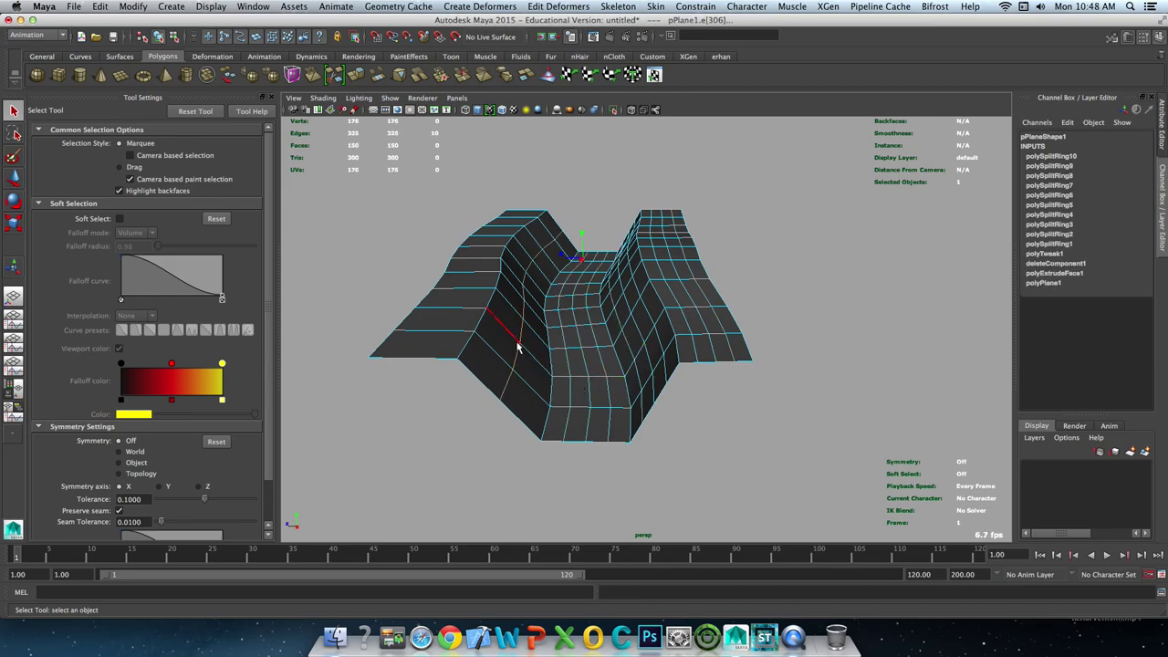
{"action": "key", "text": "g"}
{"action": "key", "text": "g"}
{"action": "left_click", "coordinate": [450, 312]}
{"action": "key", "text": "g"}
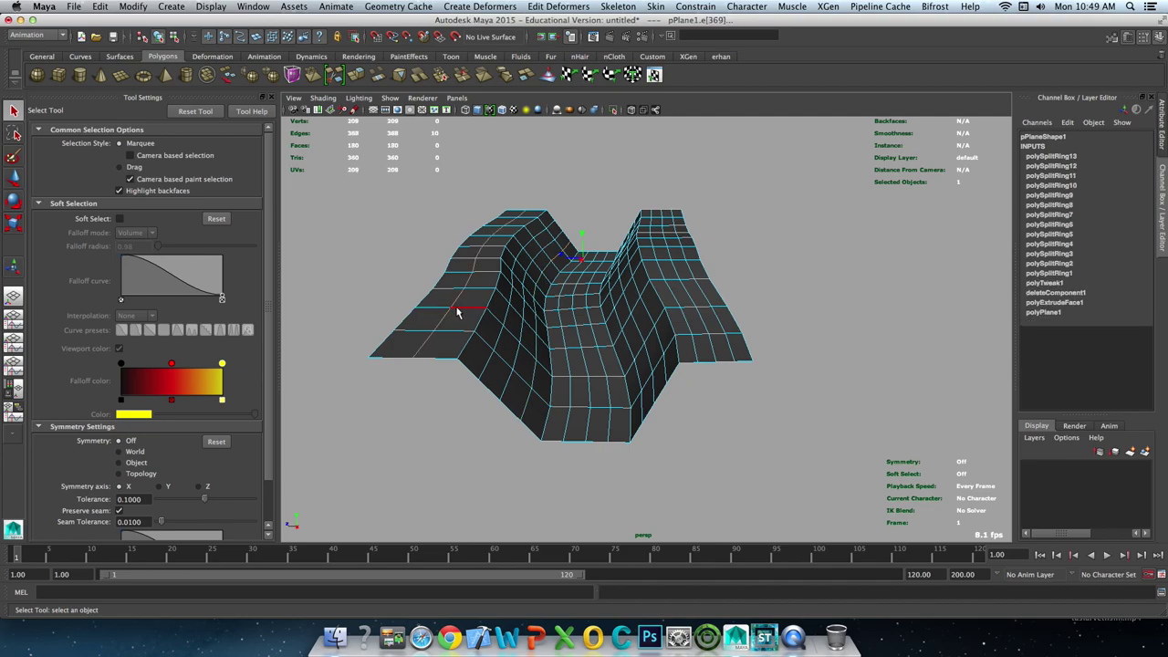
{"action": "key", "text": "g"}
{"action": "key", "text": "g"}
{"action": "left_click", "coordinate": [530, 334]}
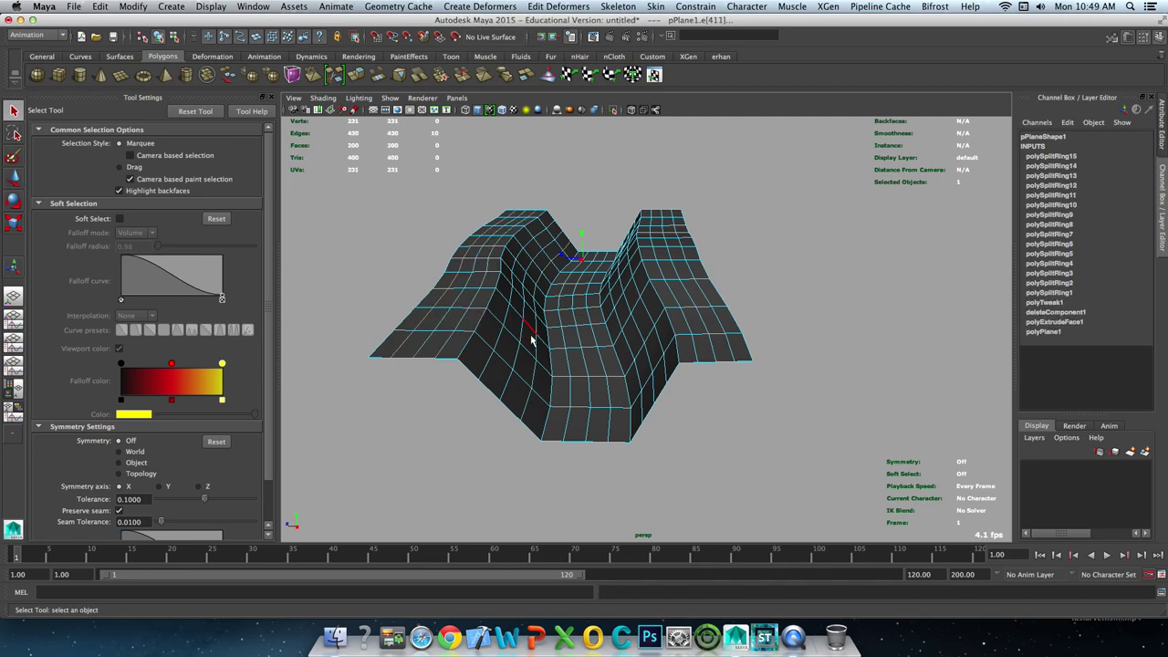
{"action": "mouse_move", "coordinate": [530, 337]}
{"action": "left_mouse_down", "text": "alt"}
{"action": "mouse_move", "coordinate": [538, 325]}
{"action": "mouse_move", "coordinate": [605, 334]}
{"action": "left_mouse_up", "text": "alt"}
Preview the smoothed terrain, then delete pPlane1's construction history.
{"action": "key", "text": "3"}
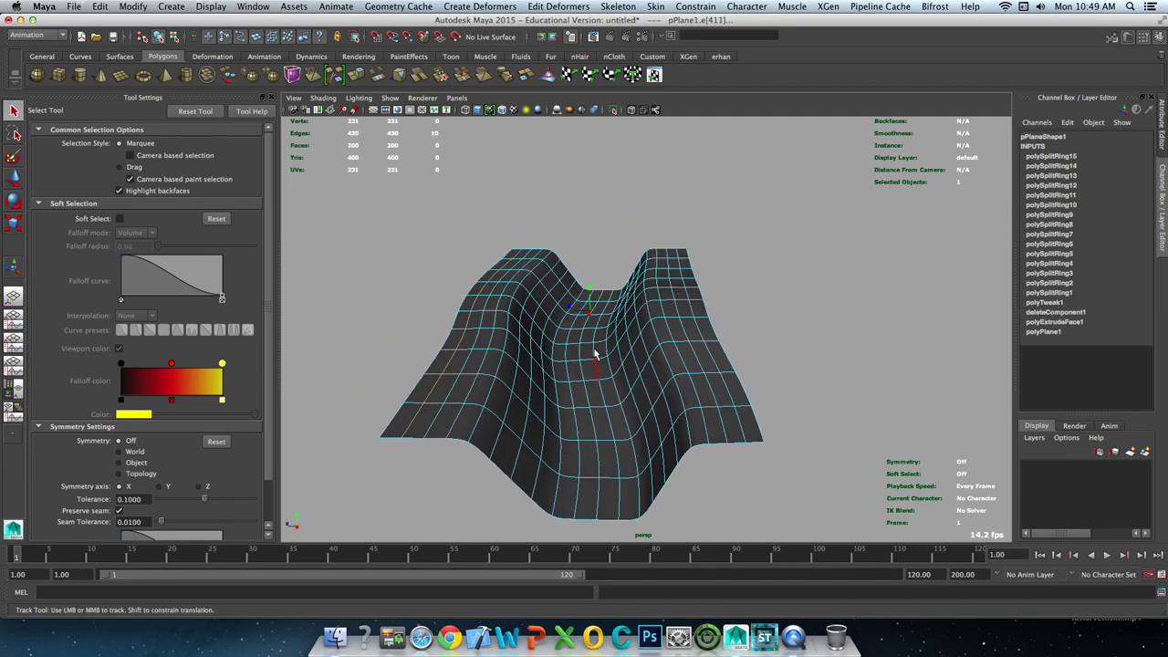
{"action": "key", "text": "1"}
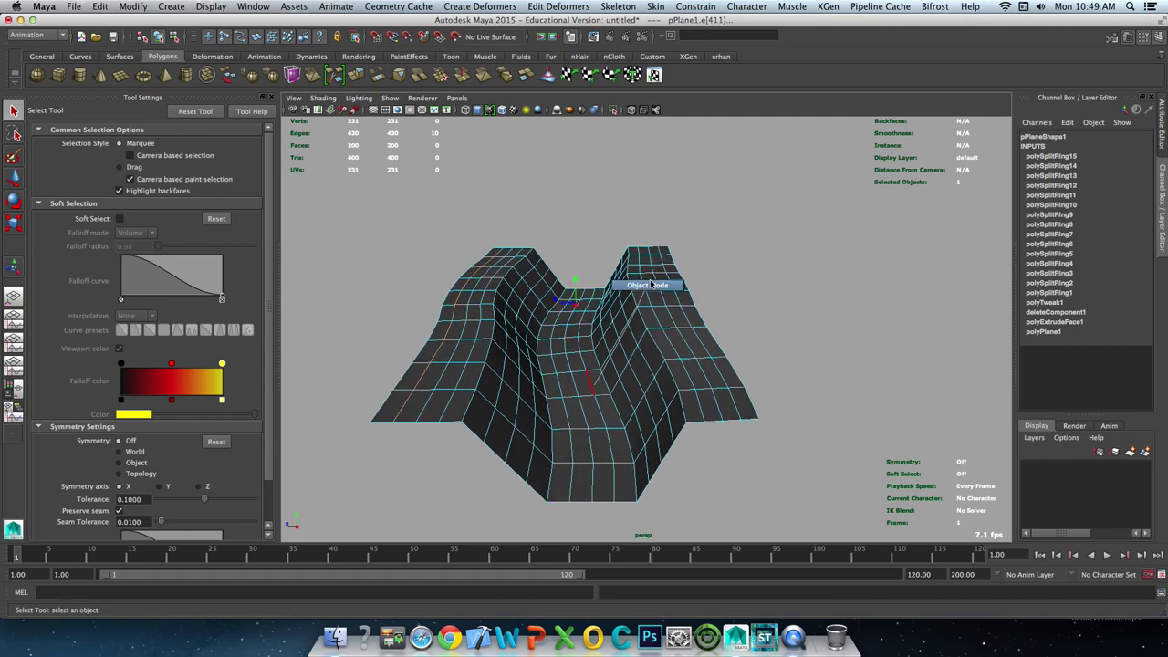
{"action": "key", "text": "F8"}
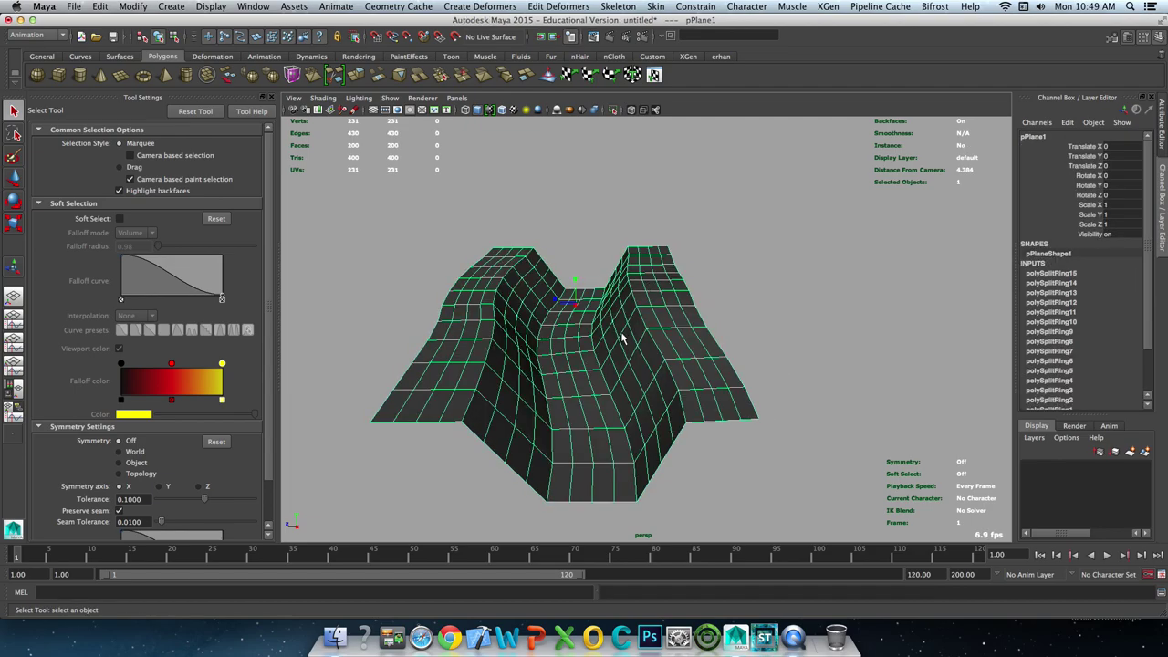
{"action": "key", "text": "ctrl+shift+d"}
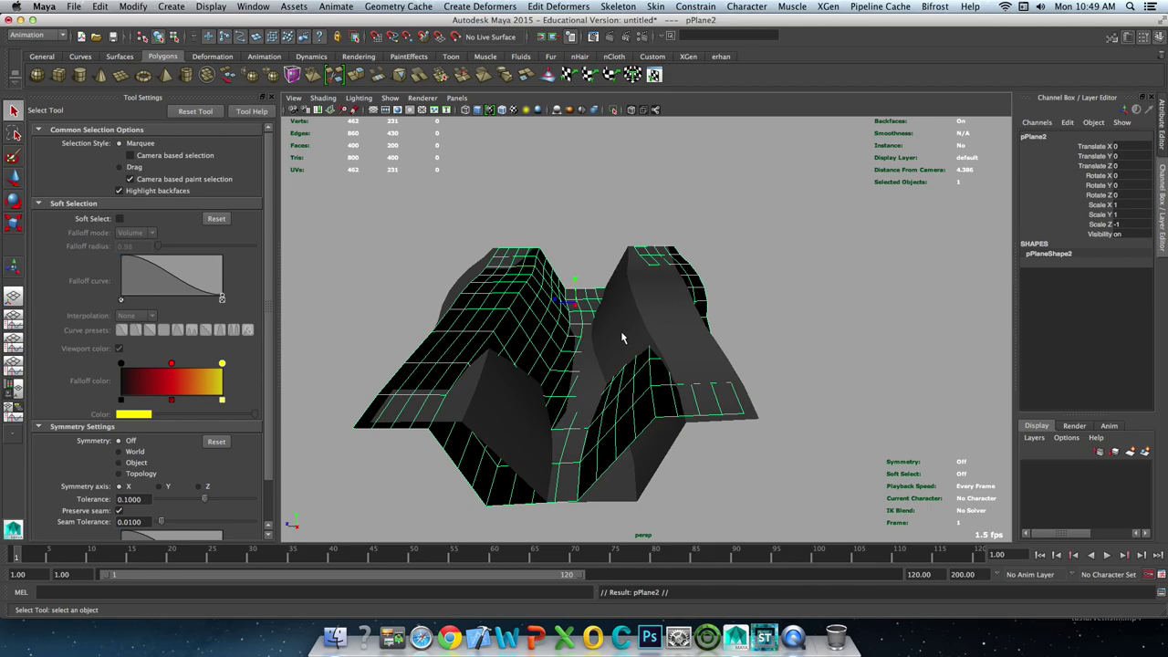
{"action": "key", "text": "ctrl+z"}
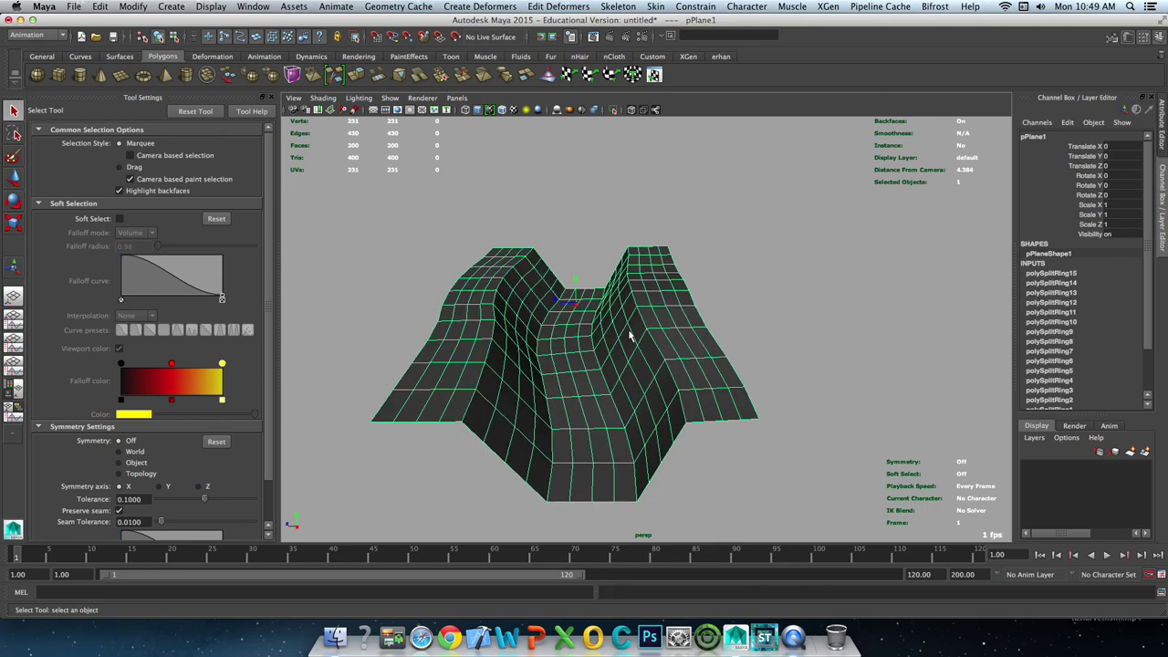
{"action": "key", "text": "alt+shift+d"}
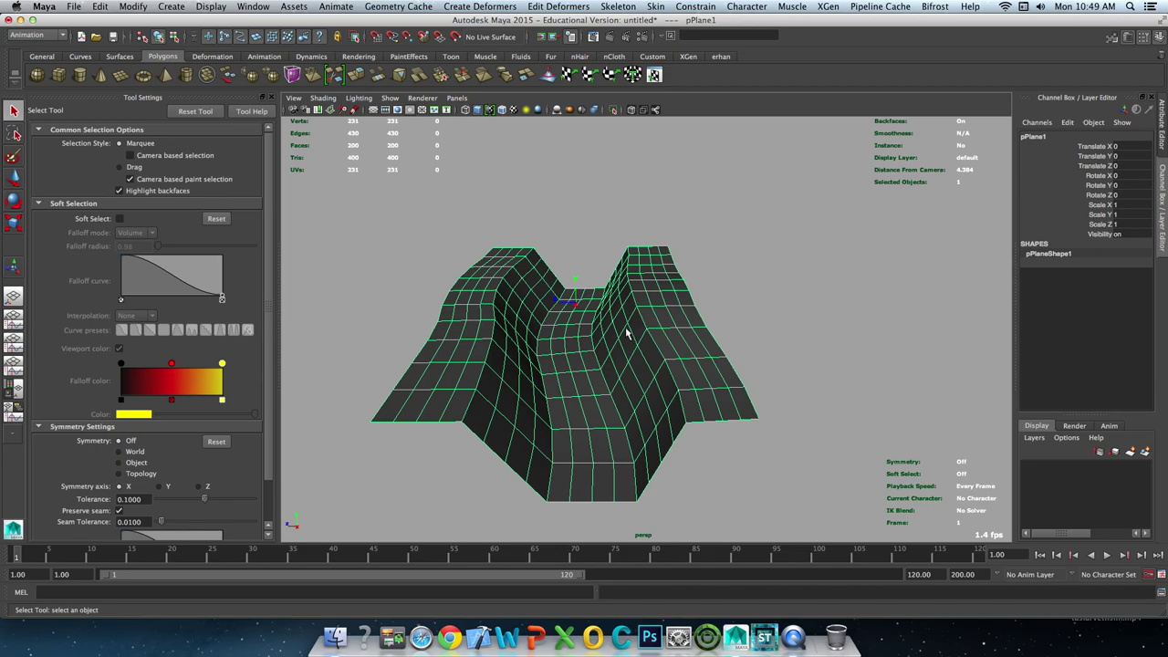
Apply Smooth to the terrain, raising it to 800 faces.
{"action": "scroll", "coordinate": [632, 331], "scroll_direction": "up", "scroll_amount": 1}
{"action": "scroll", "coordinate": [639, 326], "scroll_direction": "up", "scroll_amount": 2}
{"action": "right_click_drag", "start_coordinate": [588, 321], "coordinate": [576, 383], "text": "shift"}
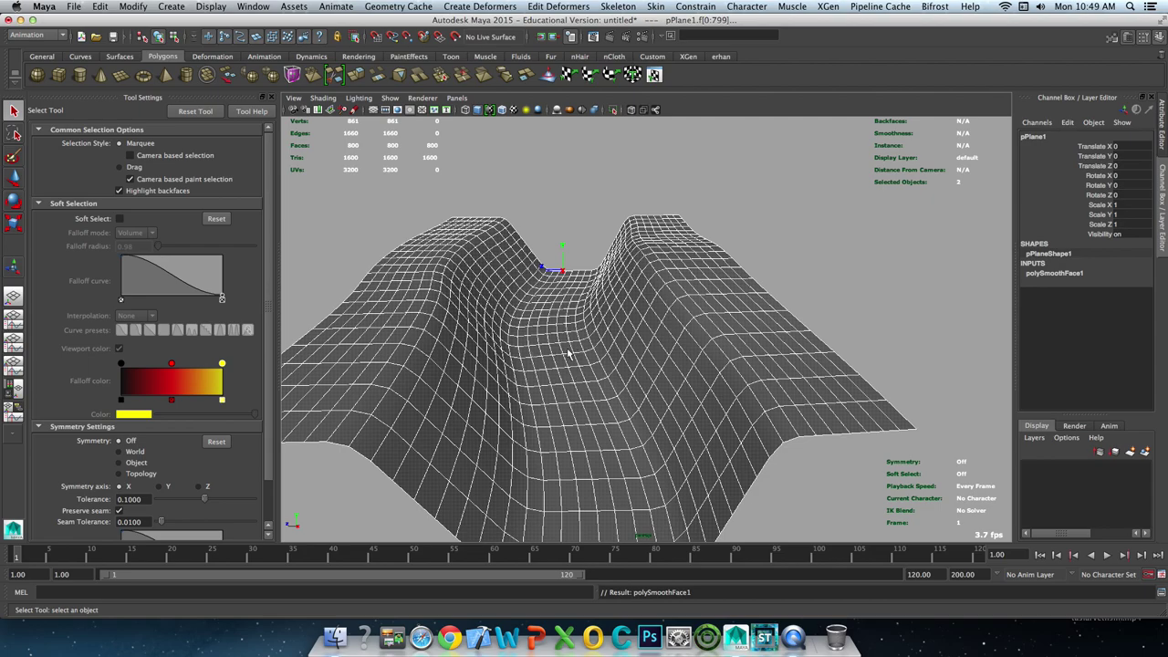
Open the Sculpt Geometry Tool, lowering brush radius and max displacement and undoing a bad stroke.
{"action": "right_click_drag", "start_coordinate": [636, 308], "coordinate": [702, 265]}
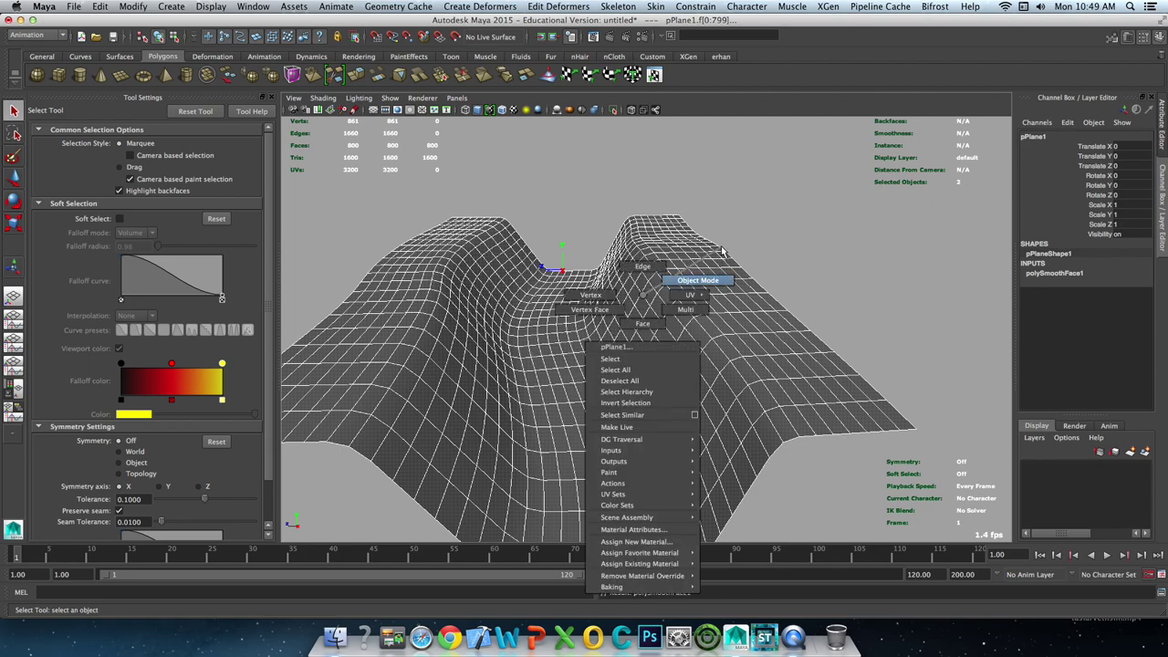
{"action": "right_click_drag", "start_coordinate": [608, 330], "coordinate": [509, 282], "text": "shift"}
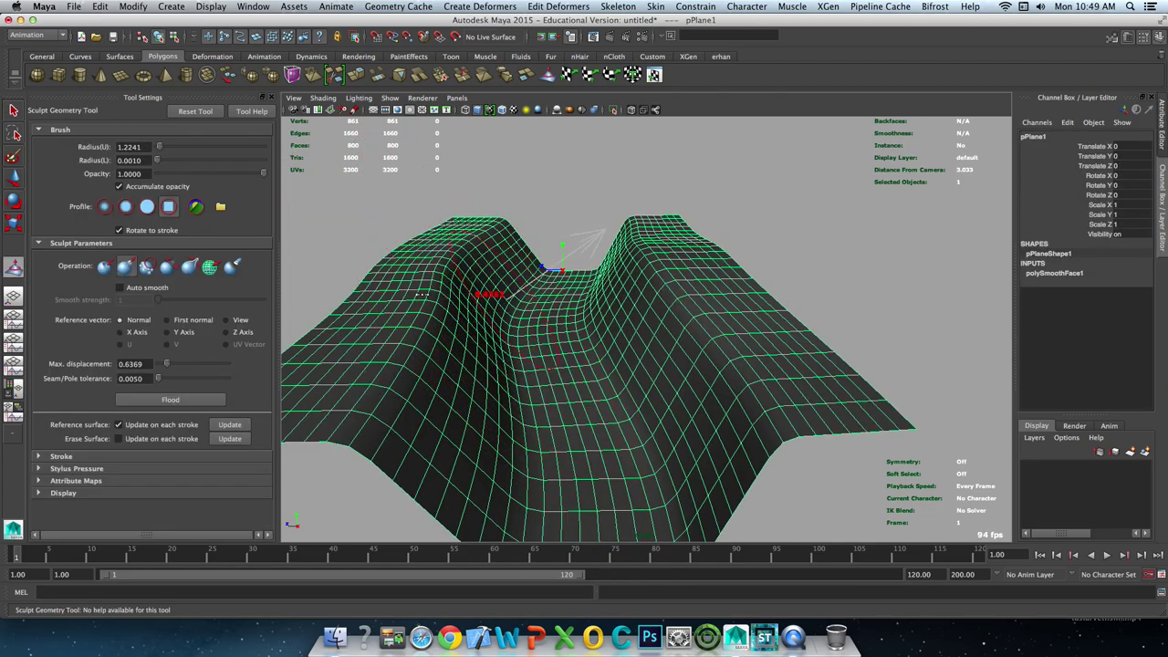
{"action": "left_click_drag", "start_coordinate": [393, 296], "coordinate": [347, 314]}
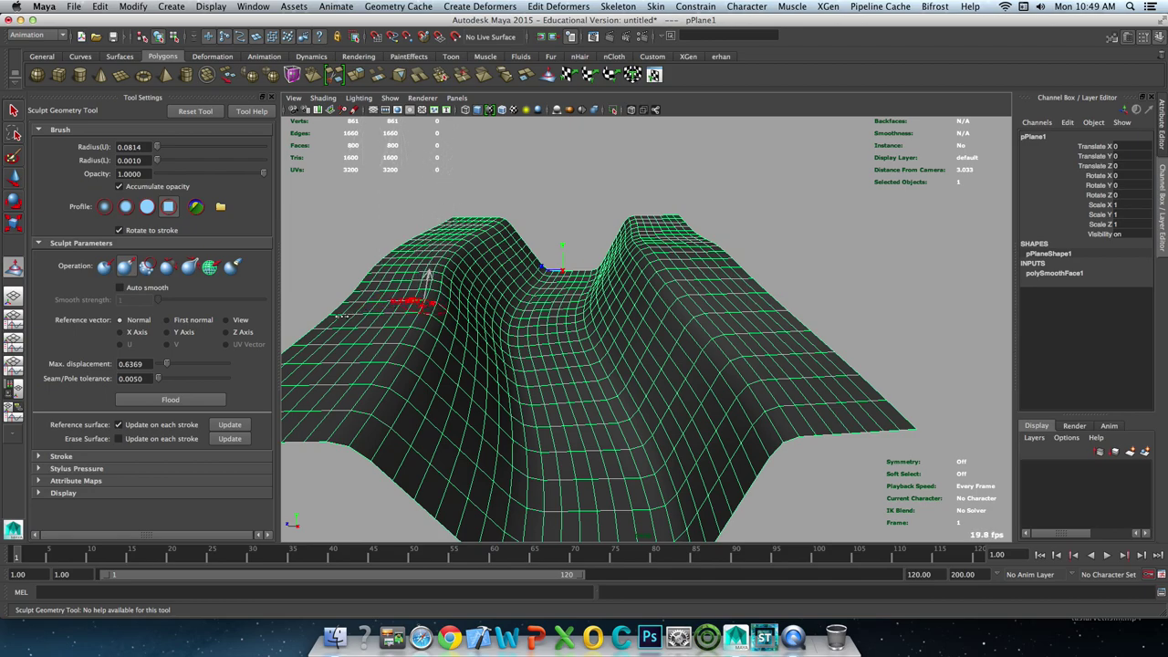
{"action": "left_click_drag", "start_coordinate": [429, 272], "coordinate": [347, 315]}
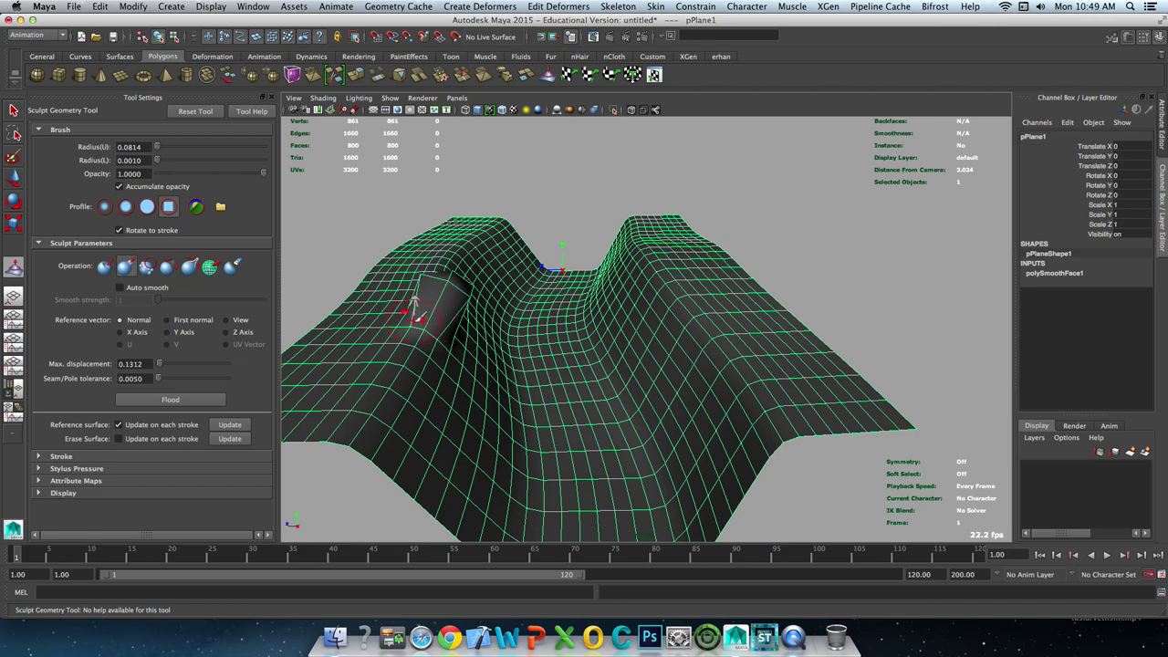
{"action": "key", "text": "ctrl+z"}
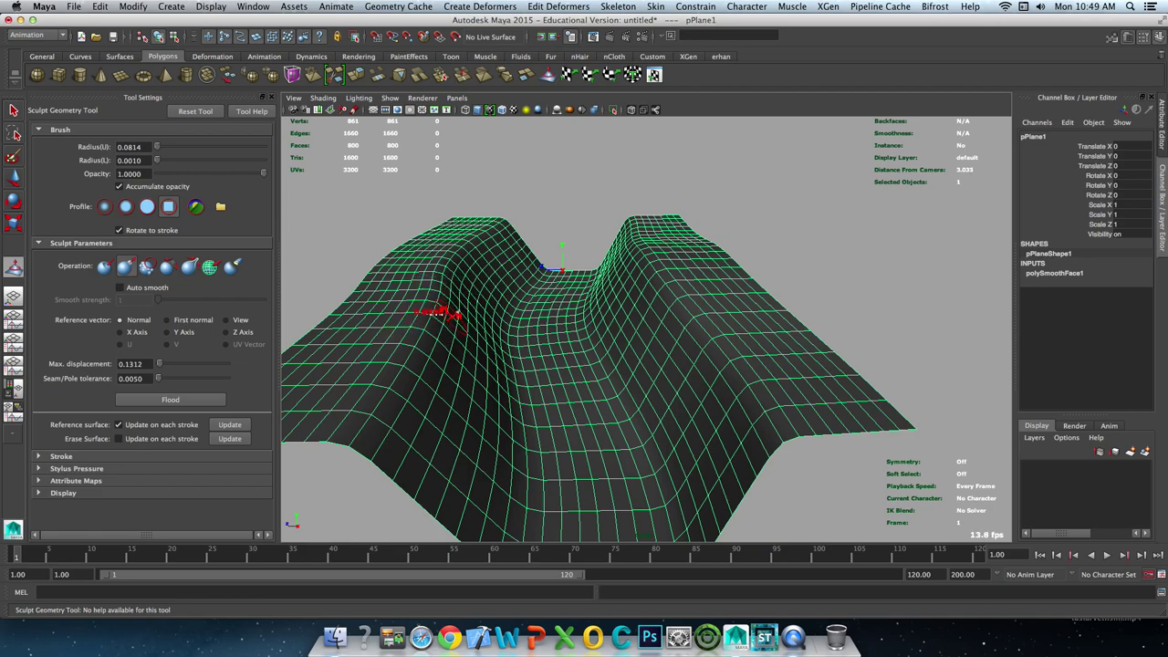
{"action": "left_click_drag", "start_coordinate": [440, 312], "coordinate": [416, 318]}
Sculpt grooves and rough bumps over both ridges and slopes, then exit sculpting.
{"action": "mouse_move", "coordinate": [411, 374]}
{"action": "left_mouse_down"}
{"action": "mouse_move", "coordinate": [476, 270]}
{"action": "mouse_move", "coordinate": [339, 386]}
{"action": "left_mouse_up"}
{"action": "mouse_move", "coordinate": [696, 228]}
{"action": "left_mouse_down"}
{"action": "mouse_move", "coordinate": [726, 292]}
{"action": "mouse_move", "coordinate": [561, 394]}
{"action": "left_mouse_up"}
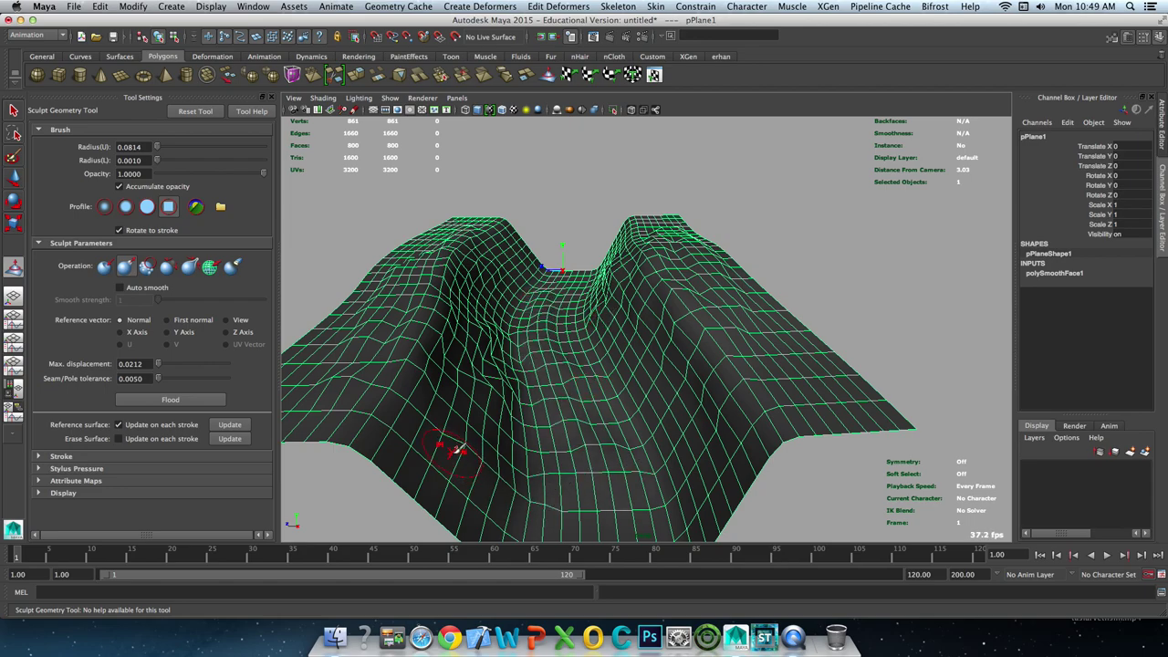
{"action": "left_click_drag", "start_coordinate": [595, 291], "coordinate": [297, 427]}
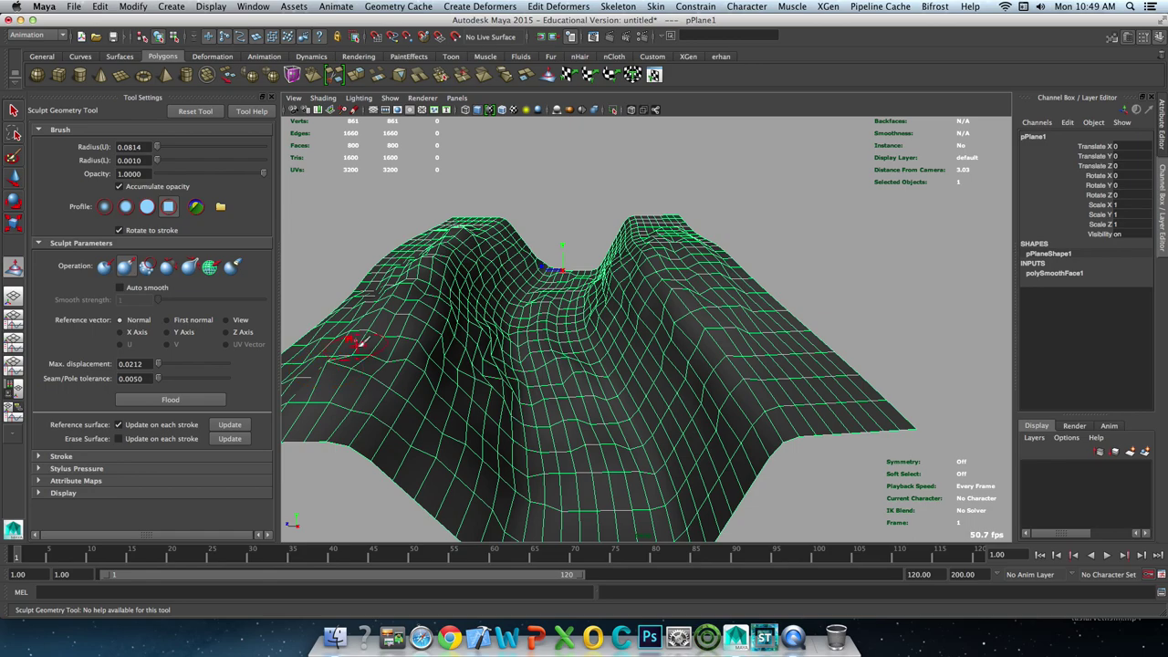
{"action": "left_click_drag", "start_coordinate": [365, 342], "coordinate": [406, 338]}
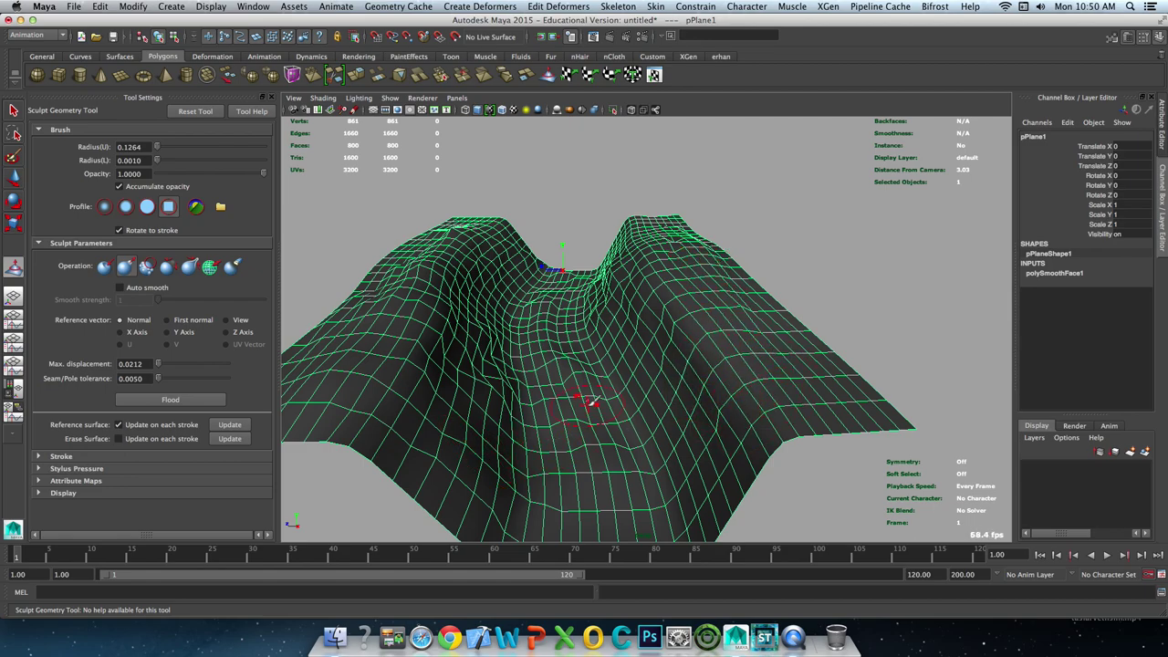
{"action": "key", "text": "q"}
{"action": "left_click", "coordinate": [772, 282]}
{"action": "left_click_drag", "start_coordinate": [772, 282], "coordinate": [643, 349], "text": "alt"}
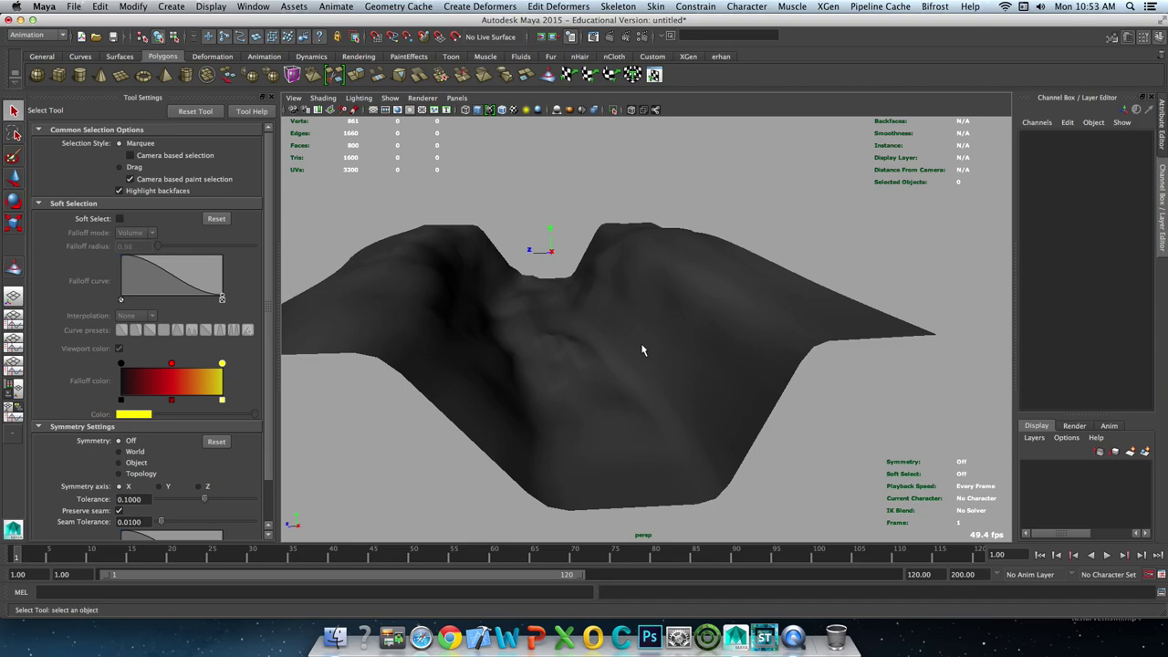
Select pPlane1 and orbit to view the rough channel from other angles.
{"action": "left_click", "coordinate": [651, 346]}
{"action": "mouse_move", "coordinate": [652, 346]}
{"action": "left_mouse_down", "text": "alt"}
{"action": "mouse_move", "coordinate": [676, 328]}
{"action": "mouse_move", "coordinate": [653, 313]}
{"action": "left_mouse_up", "text": "alt"}
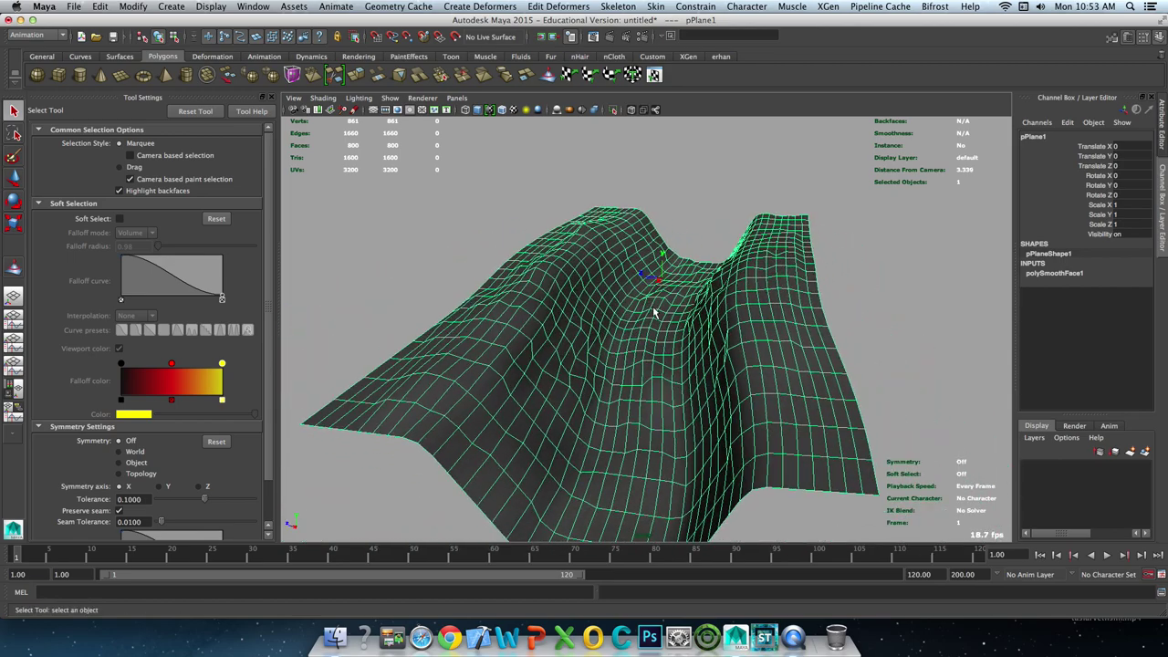
{"action": "left_click_drag", "start_coordinate": [569, 339], "coordinate": [628, 290], "text": "alt"}
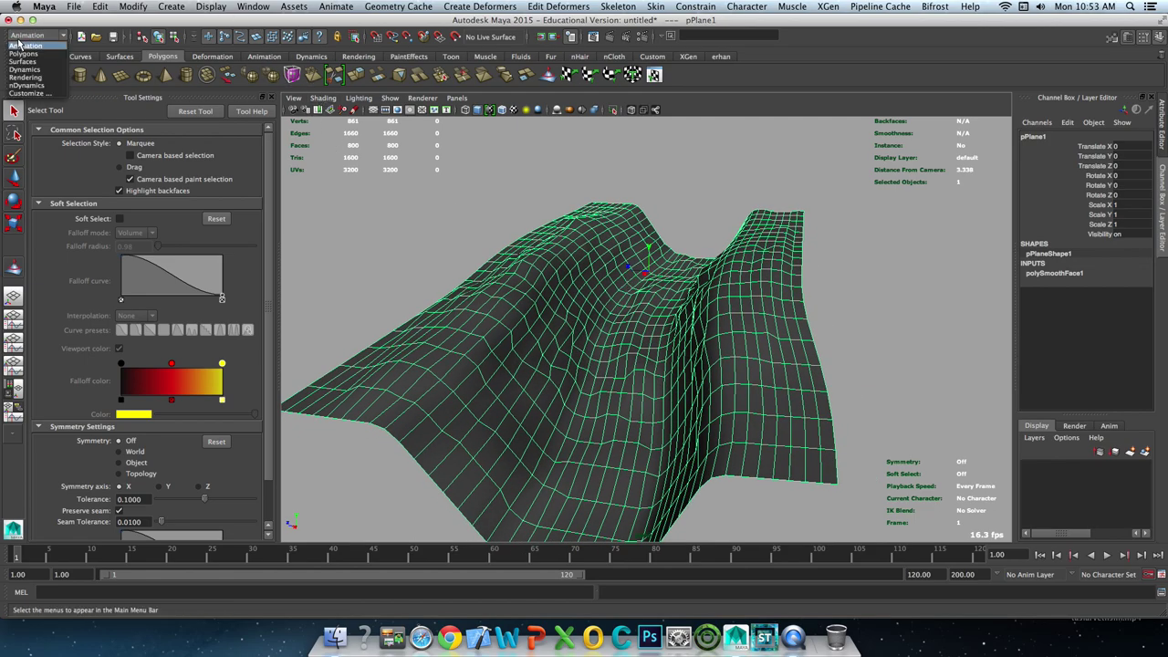
Add a Bend nonlinear deformer to the terrain and rotate it 90° around Z.
{"action": "left_click", "coordinate": [485, 6]}
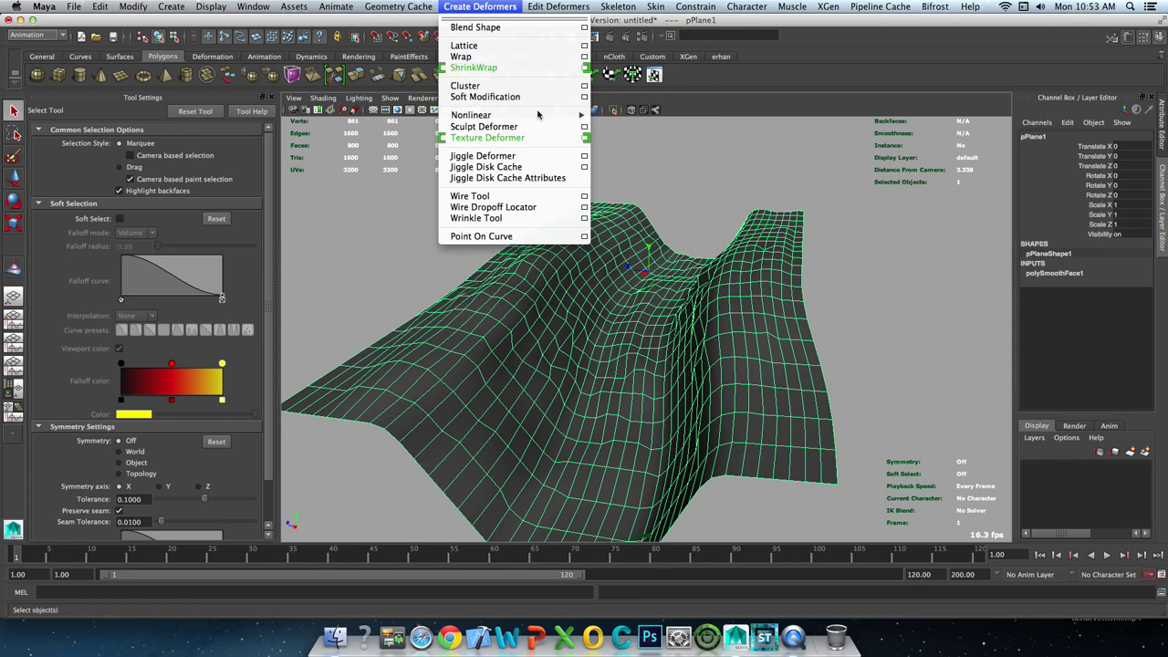
{"action": "mouse_move", "coordinate": [511, 115]}
{"action": "left_click", "coordinate": [614, 122]}
{"action": "scroll", "coordinate": [641, 256], "scroll_direction": "down", "scroll_amount": 3}
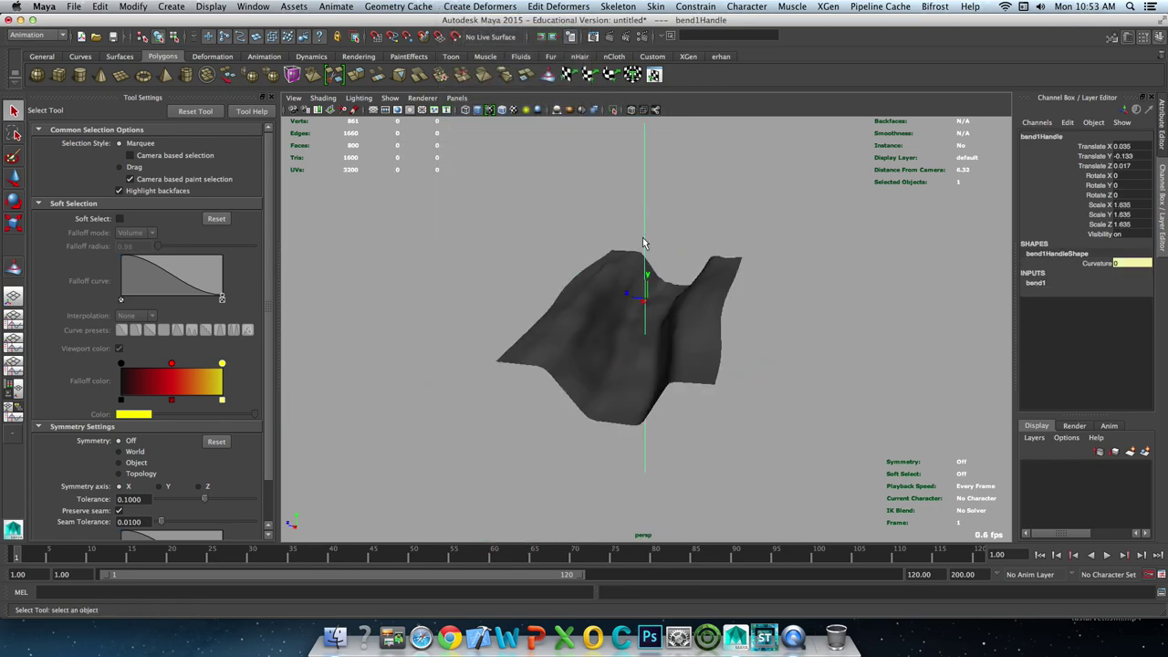
{"action": "key", "text": "e"}
{"action": "mouse_move", "coordinate": [642, 268]}
{"action": "left_mouse_down", "text": "alt"}
{"action": "mouse_move", "coordinate": [554, 274]}
{"action": "mouse_move", "coordinate": [719, 216]}
{"action": "left_mouse_up", "text": "alt"}
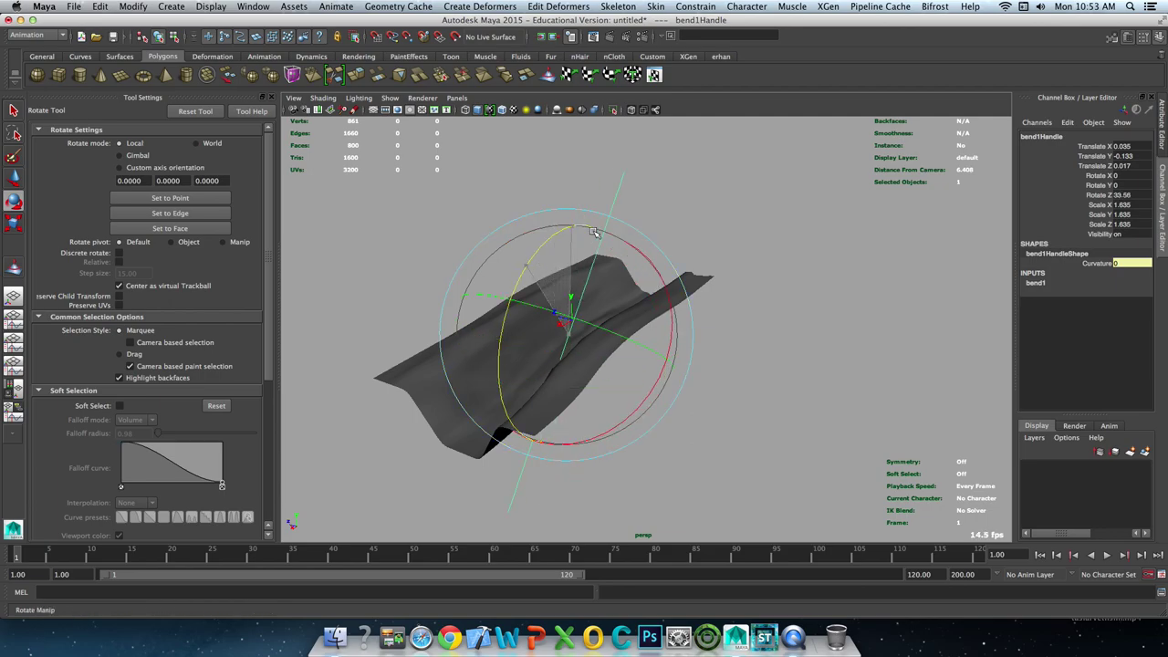
{"action": "left_click", "coordinate": [1130, 195]}
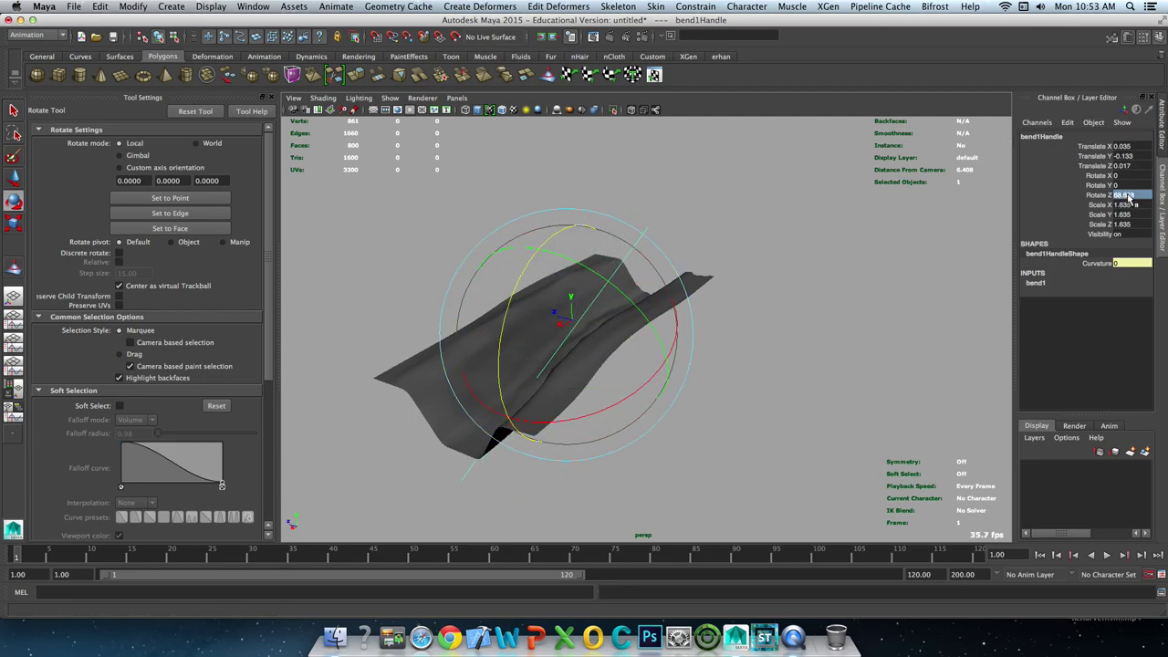
{"action": "type", "text": "90"}
{"action": "key", "text": "Return"}
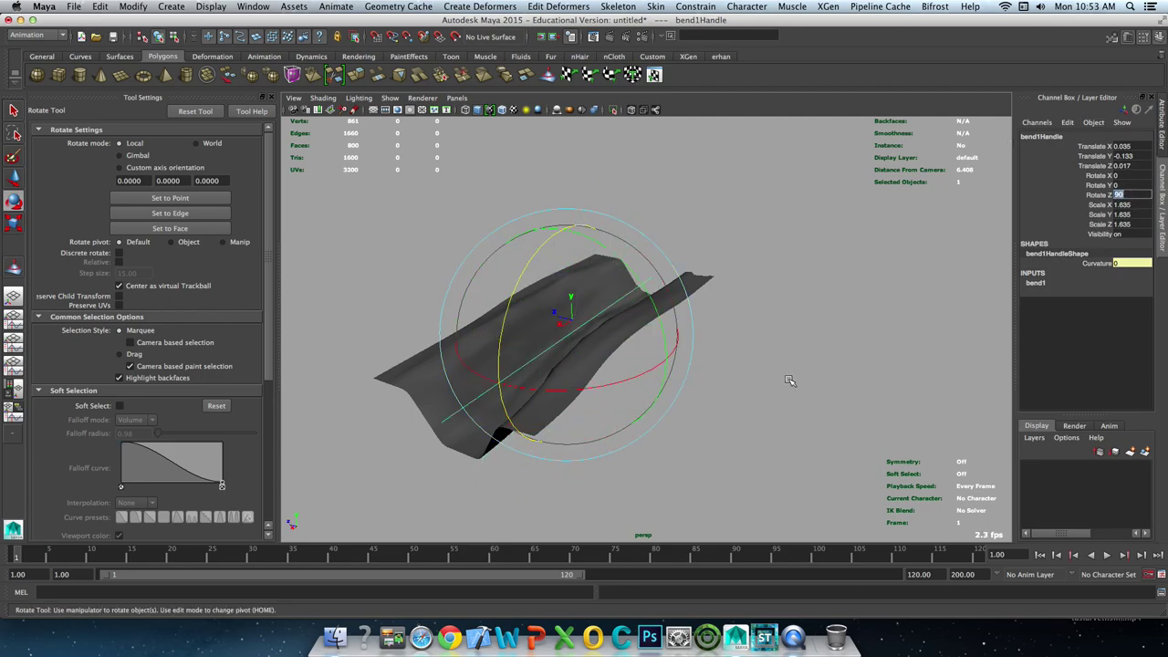
Give the bend some curvature and rotate the deformer 90° around Y.
{"action": "left_click", "coordinate": [1045, 283]}
{"action": "left_click", "coordinate": [1098, 302]}
{"action": "mouse_move", "coordinate": [841, 331]}
{"action": "middle_mouse_down"}
{"action": "mouse_move", "coordinate": [828, 299]}
{"action": "mouse_move", "coordinate": [775, 301]}
{"action": "middle_mouse_up"}
{"action": "key", "text": "e"}
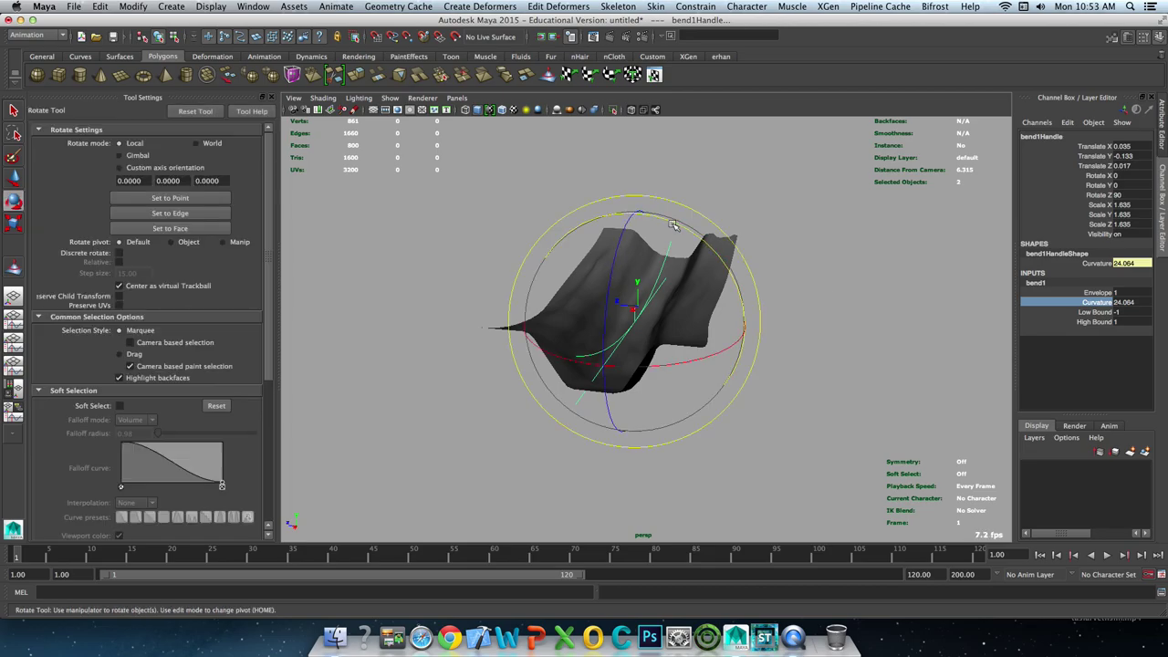
{"action": "mouse_move", "coordinate": [675, 225]}
{"action": "left_mouse_down"}
{"action": "mouse_move", "coordinate": [720, 258]}
{"action": "mouse_move", "coordinate": [760, 325]}
{"action": "left_mouse_up"}
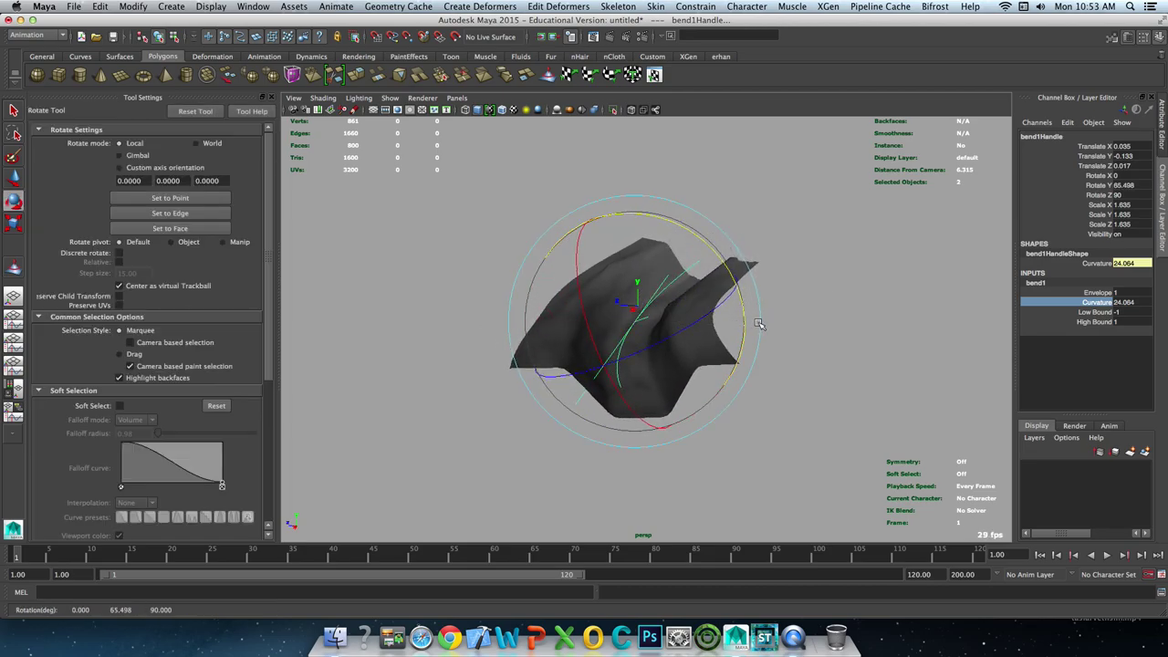
{"action": "left_click", "coordinate": [1126, 185]}
{"action": "type", "text": "90"}
{"action": "key", "text": "Return"}
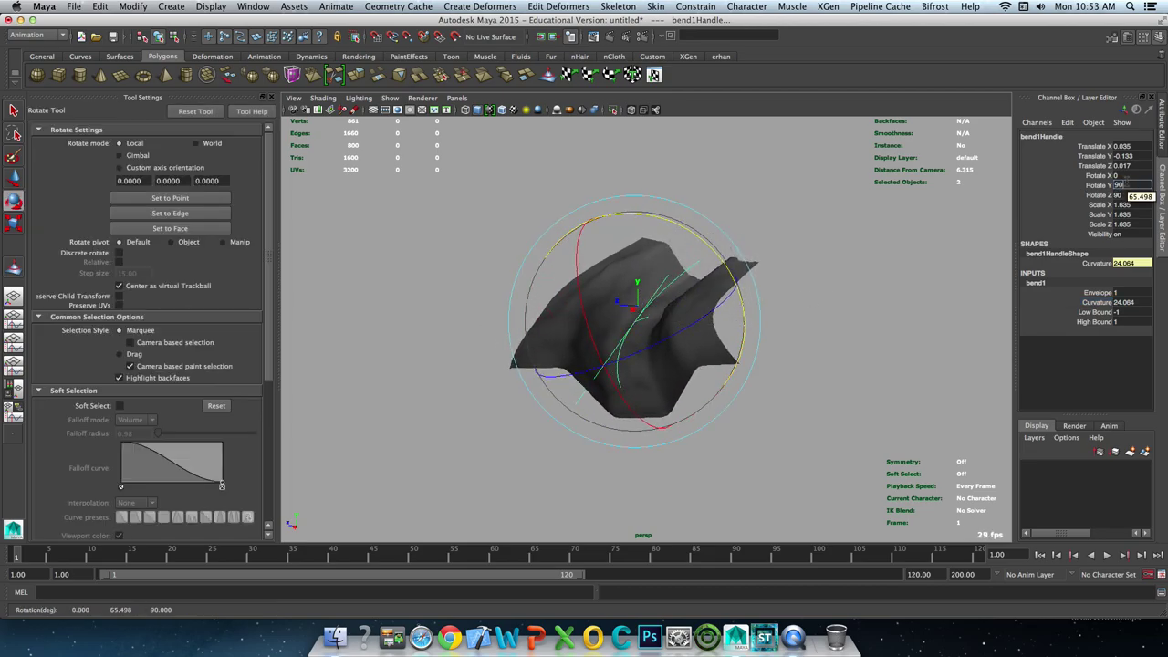
Raise the bend1 Curvature to 40.107 so the terrain curls into an arc.
{"action": "mouse_move", "coordinate": [609, 221]}
{"action": "left_mouse_down", "text": "alt"}
{"action": "mouse_move", "coordinate": [697, 222]}
{"action": "mouse_move", "coordinate": [725, 292]}
{"action": "mouse_move", "coordinate": [777, 308]}
{"action": "left_mouse_up", "text": "alt"}
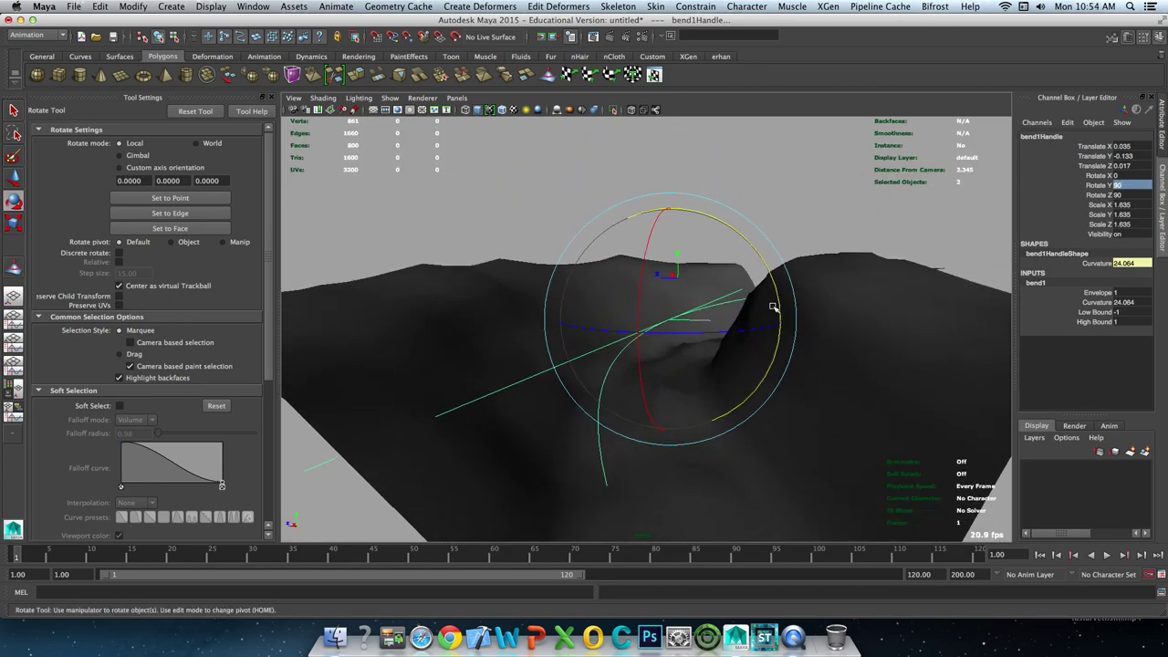
{"action": "left_click", "coordinate": [1097, 302]}
{"action": "middle_click_drag", "start_coordinate": [521, 260], "coordinate": [680, 243]}
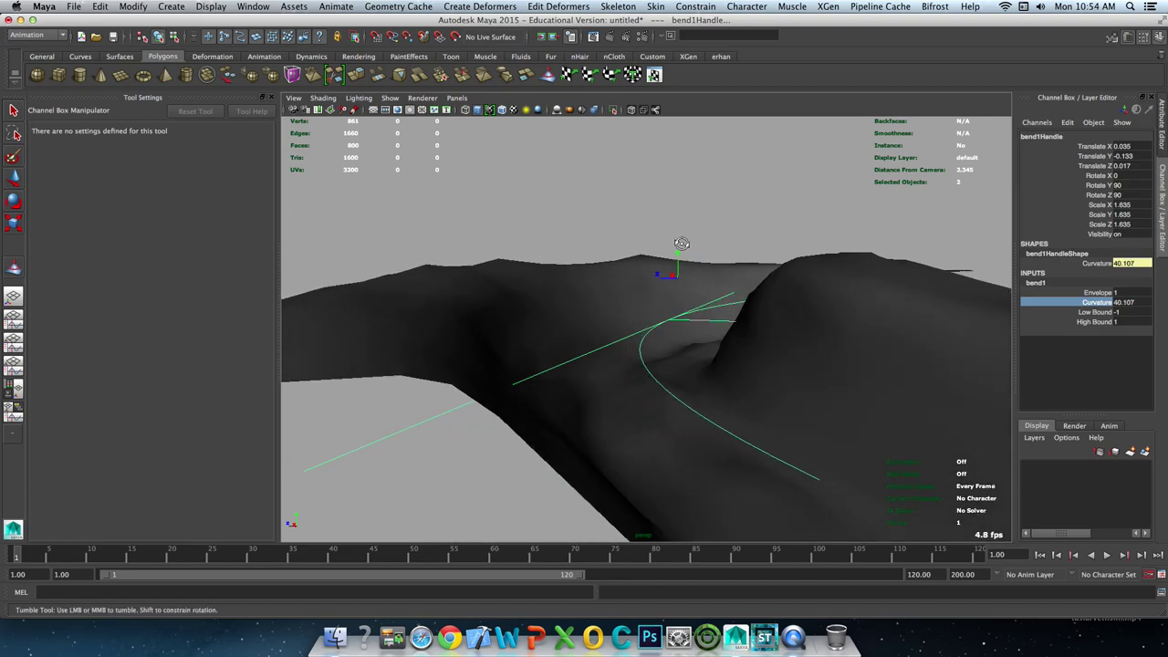
{"action": "mouse_move", "coordinate": [681, 243]}
{"action": "left_mouse_down", "text": "alt"}
{"action": "mouse_move", "coordinate": [705, 224]}
{"action": "mouse_move", "coordinate": [722, 253]}
{"action": "mouse_move", "coordinate": [748, 258]}
{"action": "mouse_move", "coordinate": [775, 287]}
{"action": "mouse_move", "coordinate": [800, 284]}
{"action": "left_mouse_up", "text": "alt"}
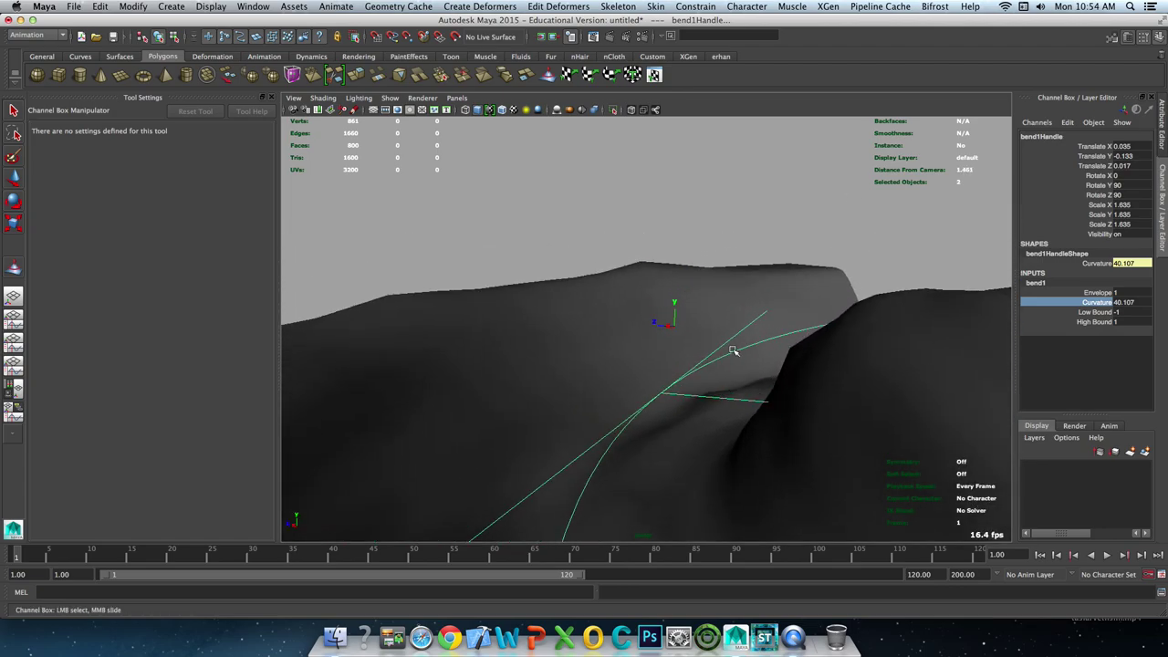
Inspect the bent terrain from several angles and select the pPlane1 plane.
{"action": "left_click_drag", "start_coordinate": [733, 351], "coordinate": [814, 292], "text": "alt"}
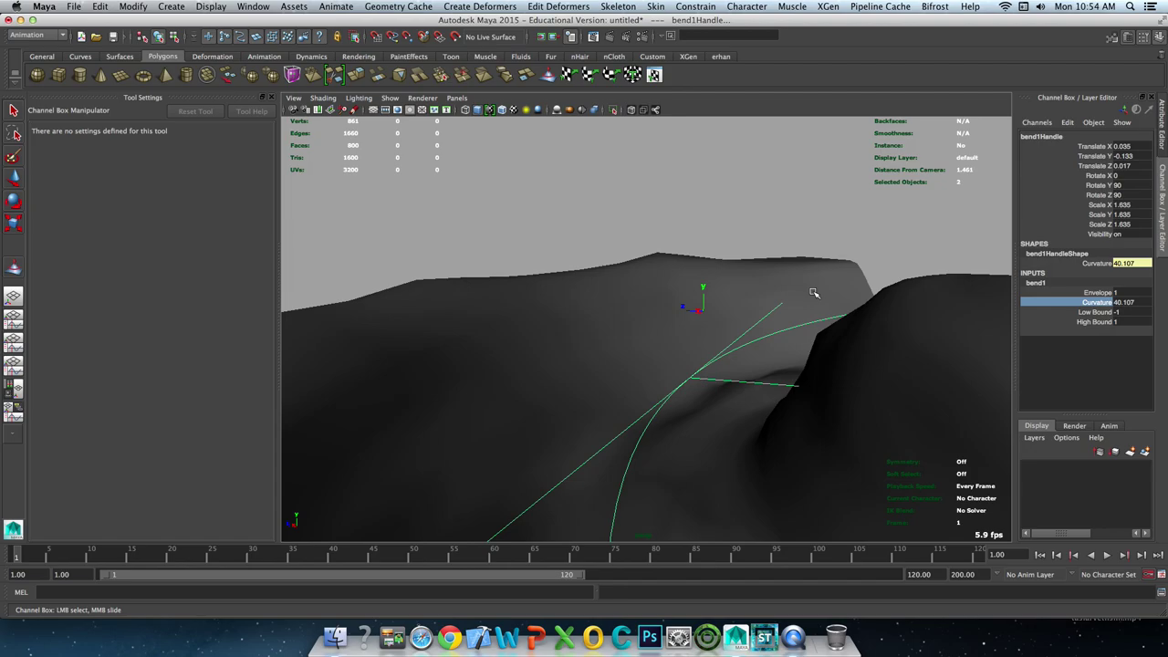
{"action": "left_click_drag", "start_coordinate": [816, 289], "coordinate": [868, 290], "text": "alt"}
{"action": "scroll", "coordinate": [867, 291], "scroll_direction": "up", "scroll_amount": 2}
{"action": "scroll", "coordinate": [876, 295], "scroll_direction": "up", "scroll_amount": 3}
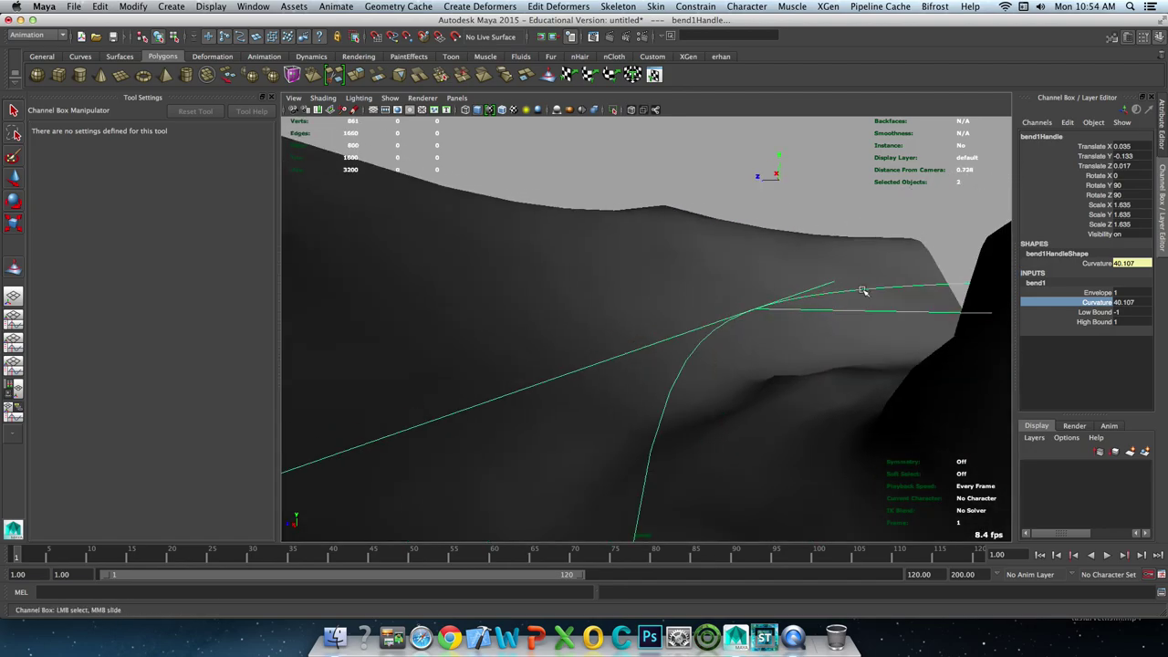
{"action": "scroll", "coordinate": [885, 310], "scroll_direction": "down", "scroll_amount": 3}
{"action": "scroll", "coordinate": [863, 323], "scroll_direction": "down", "scroll_amount": 2}
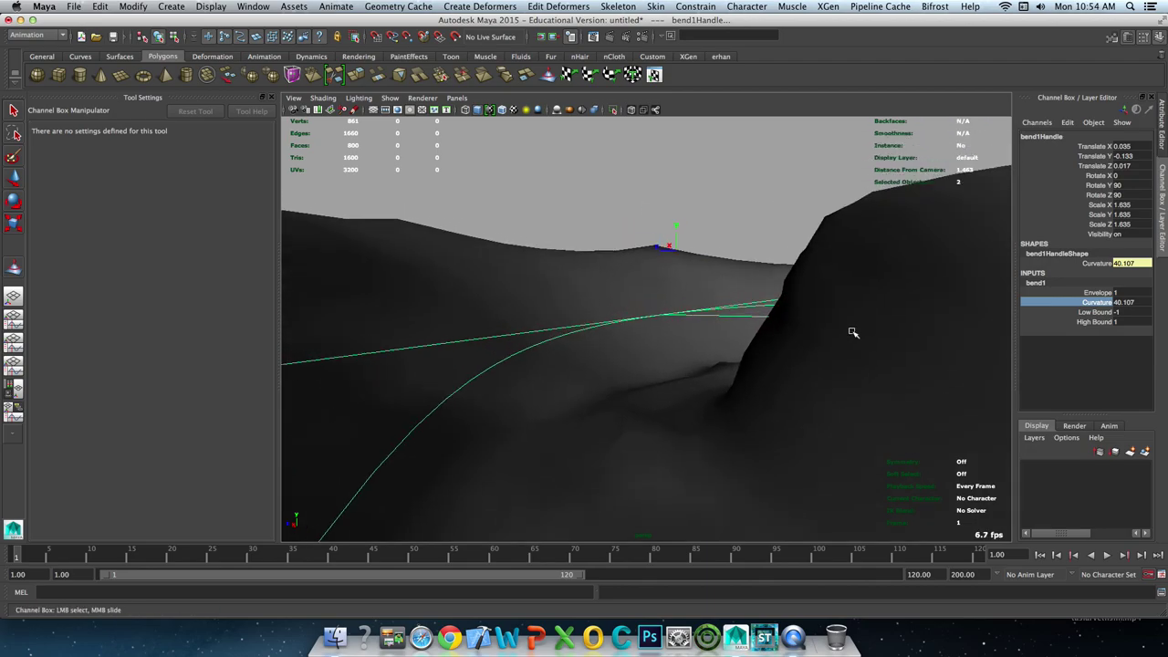
{"action": "mouse_move", "coordinate": [768, 351]}
{"action": "right_mouse_down", "text": "alt"}
{"action": "mouse_move", "coordinate": [673, 351]}
{"action": "mouse_move", "coordinate": [668, 313]}
{"action": "right_mouse_up", "text": "alt"}
{"action": "scroll", "coordinate": [664, 320], "scroll_direction": "down", "scroll_amount": 5}
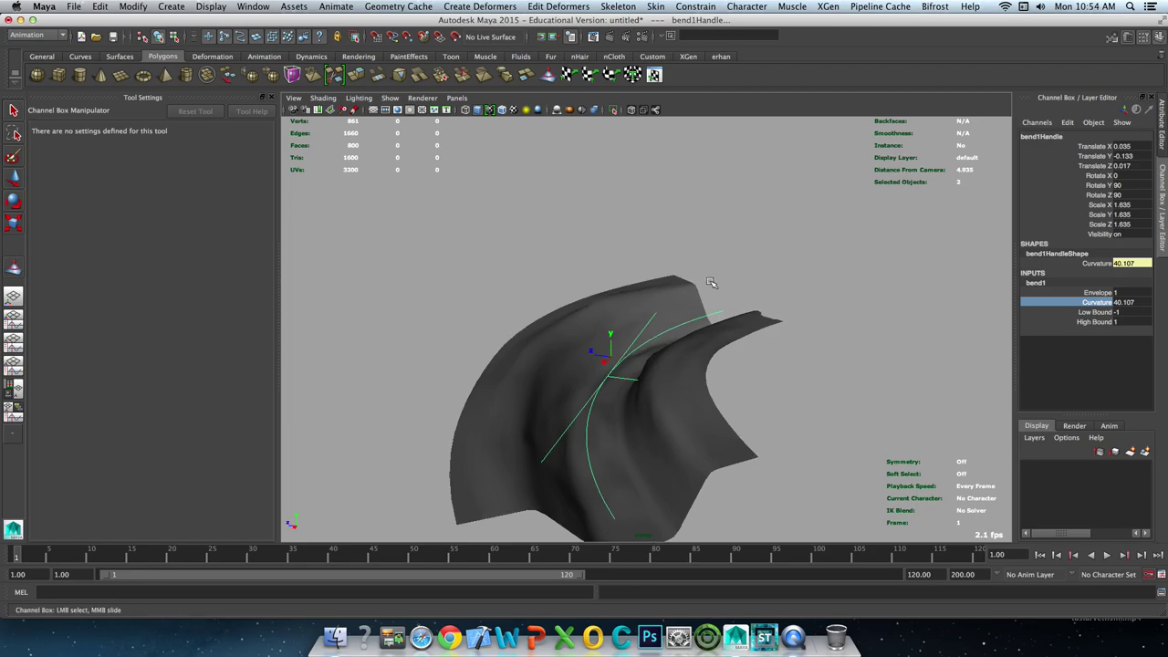
{"action": "left_click", "coordinate": [670, 334]}
{"action": "key", "text": "e"}
{"action": "left_click_drag", "start_coordinate": [672, 345], "coordinate": [683, 344], "text": "alt"}
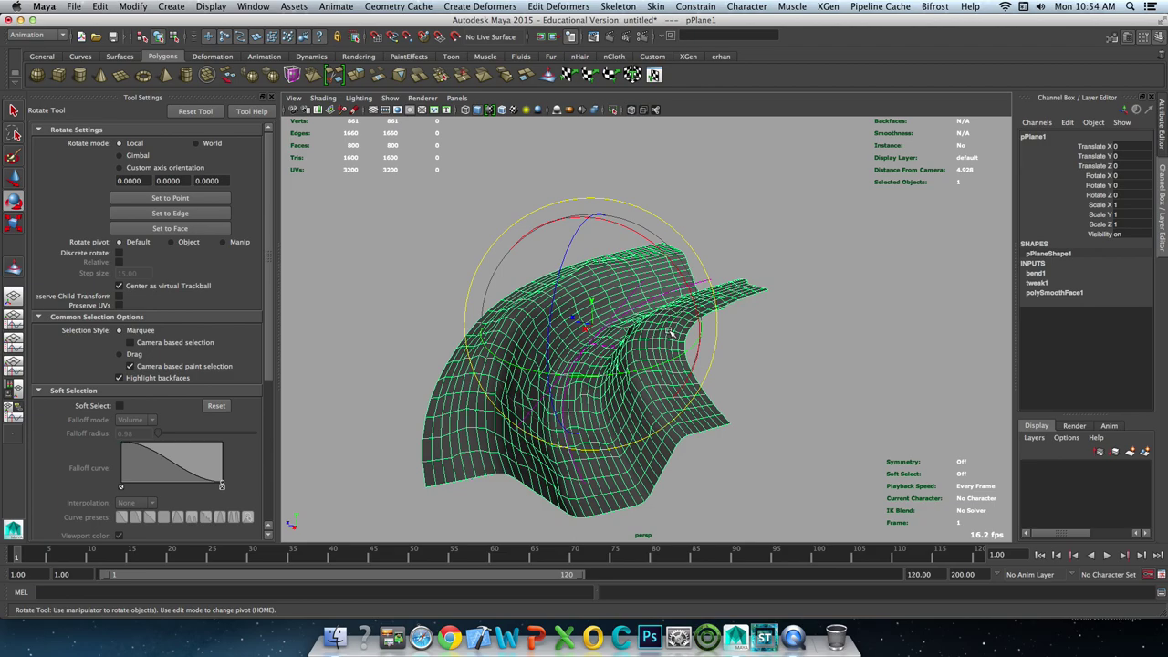
Delete the bend's history, duplicate the terrain, and rotate the copy about 175°.
{"action": "key", "text": "alt+shift+d"}
{"action": "key", "text": "q"}
{"action": "left_click", "coordinate": [774, 312]}
{"action": "left_click", "coordinate": [683, 340]}
{"action": "key", "text": "ctrl+shift+d"}
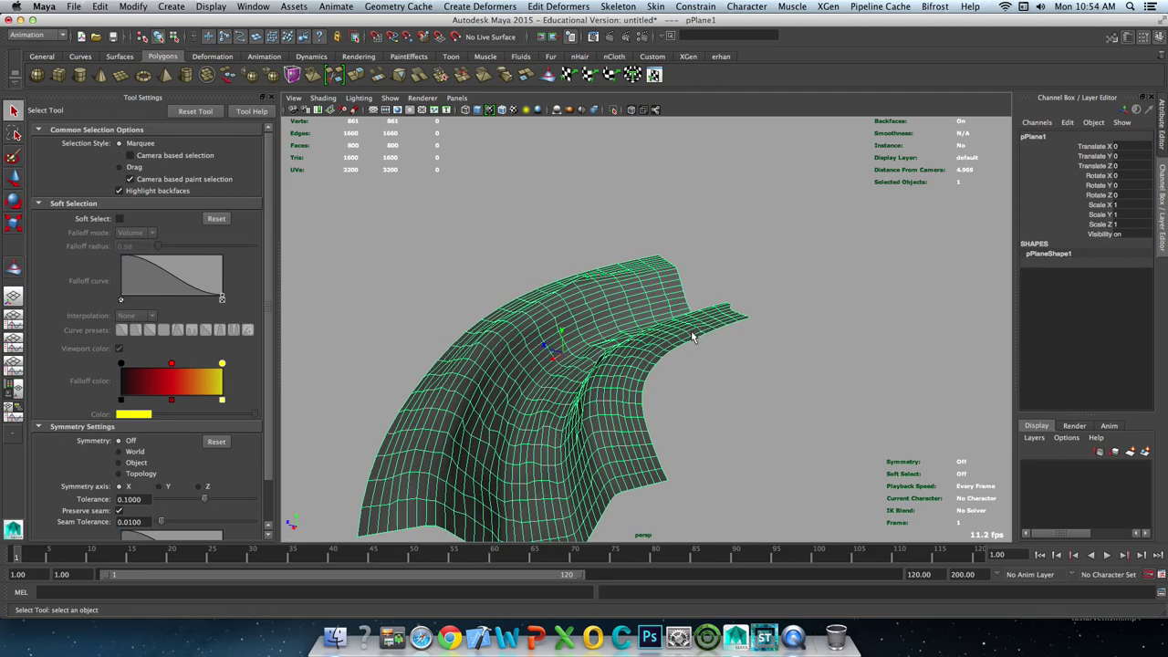
{"action": "key", "text": "w"}
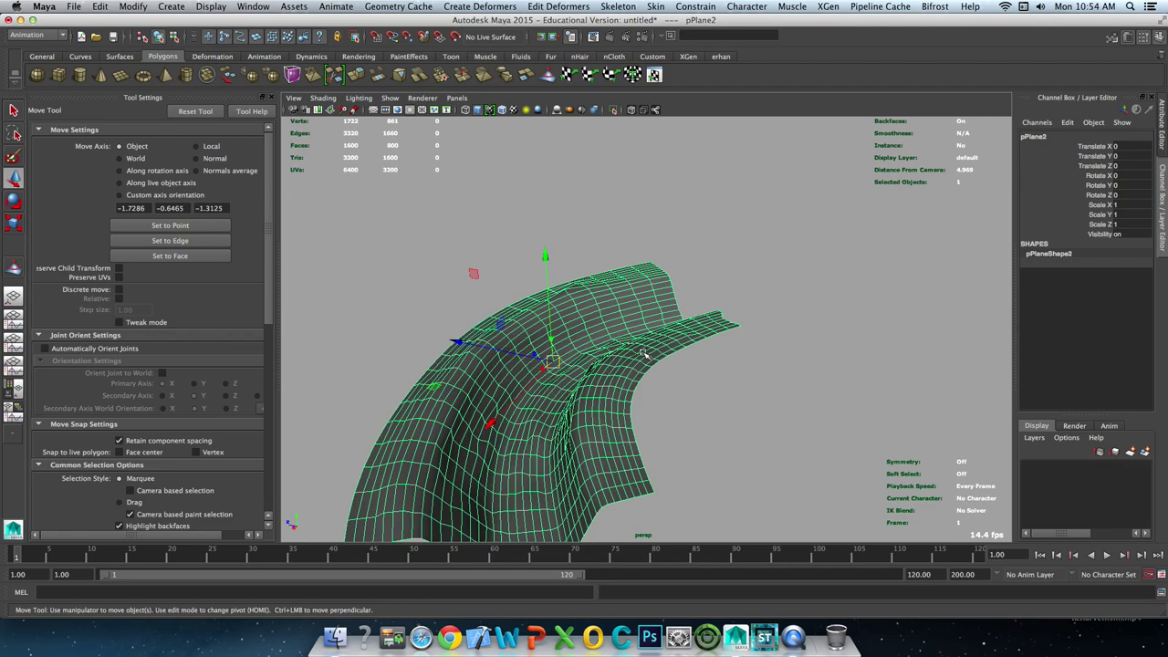
{"action": "key", "text": "e"}
{"action": "mouse_move", "coordinate": [528, 423]}
{"action": "left_mouse_down"}
{"action": "mouse_move", "coordinate": [602, 340]}
{"action": "mouse_move", "coordinate": [664, 358]}
{"action": "mouse_move", "coordinate": [932, 273]}
{"action": "left_mouse_up"}
{"action": "key", "text": "w"}
{"action": "key", "text": "e"}
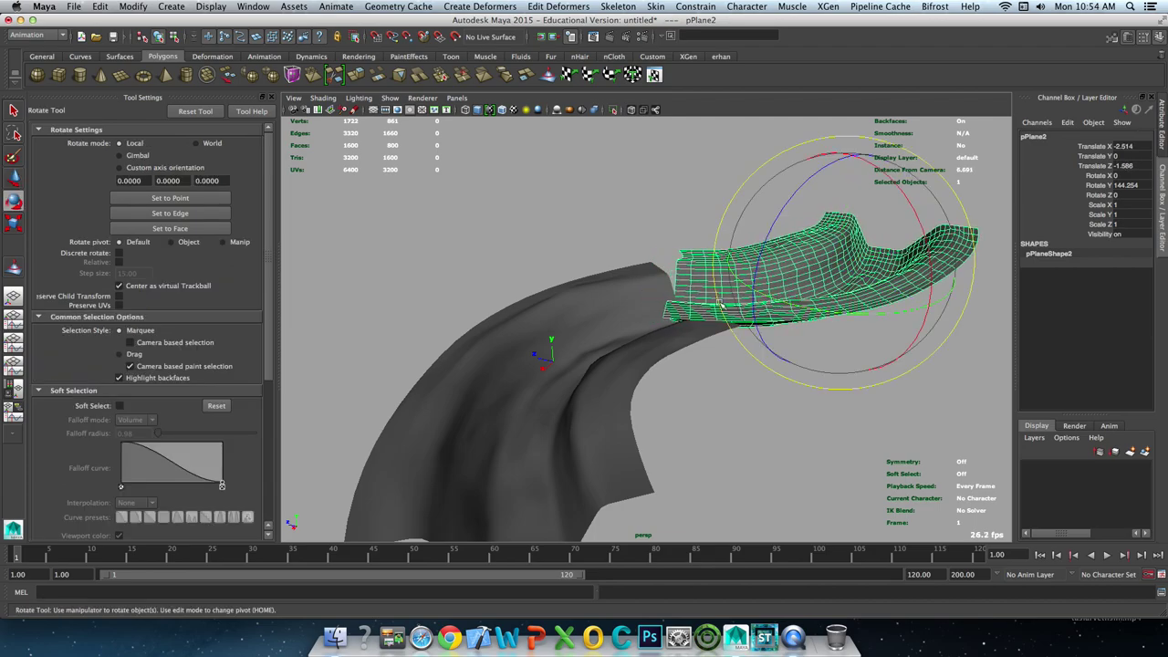
{"action": "mouse_move", "coordinate": [771, 294]}
{"action": "left_mouse_down"}
{"action": "mouse_move", "coordinate": [831, 294]}
{"action": "mouse_move", "coordinate": [925, 204]}
{"action": "left_mouse_up"}
Slide the duplicate strip into line with the first and select both strips.
{"action": "key", "text": "w"}
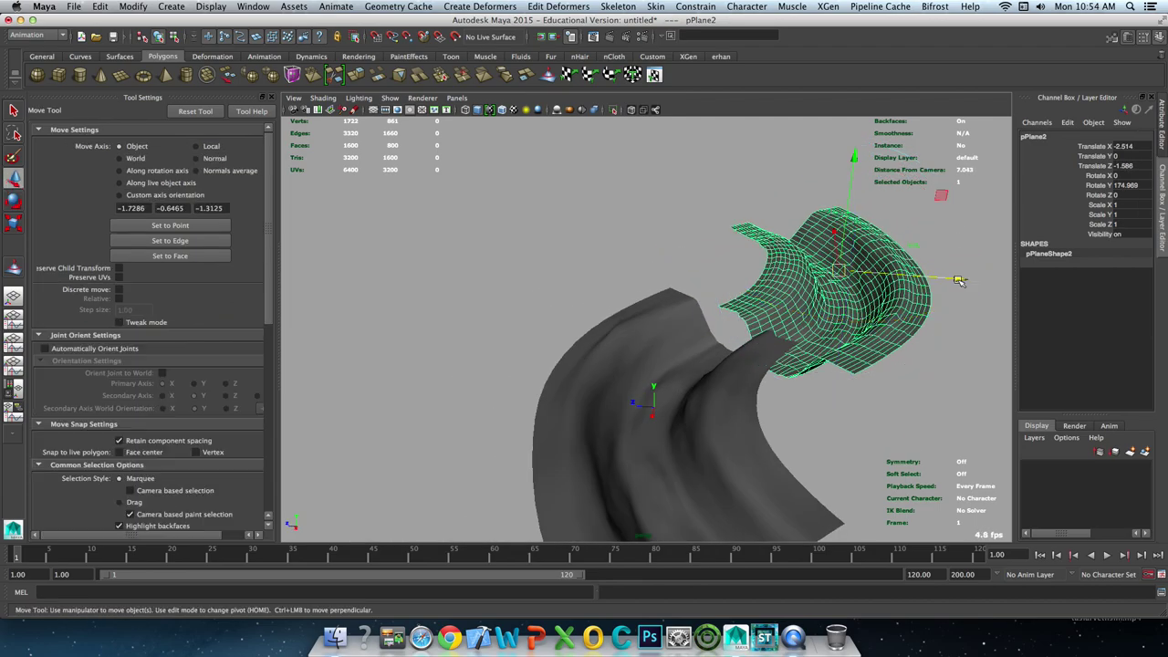
{"action": "mouse_move", "coordinate": [959, 278]}
{"action": "left_mouse_down"}
{"action": "mouse_move", "coordinate": [877, 277]}
{"action": "mouse_move", "coordinate": [849, 239]}
{"action": "left_mouse_up"}
{"action": "mouse_move", "coordinate": [890, 274]}
{"action": "left_mouse_down"}
{"action": "mouse_move", "coordinate": [884, 202]}
{"action": "mouse_move", "coordinate": [896, 211]}
{"action": "left_mouse_up"}
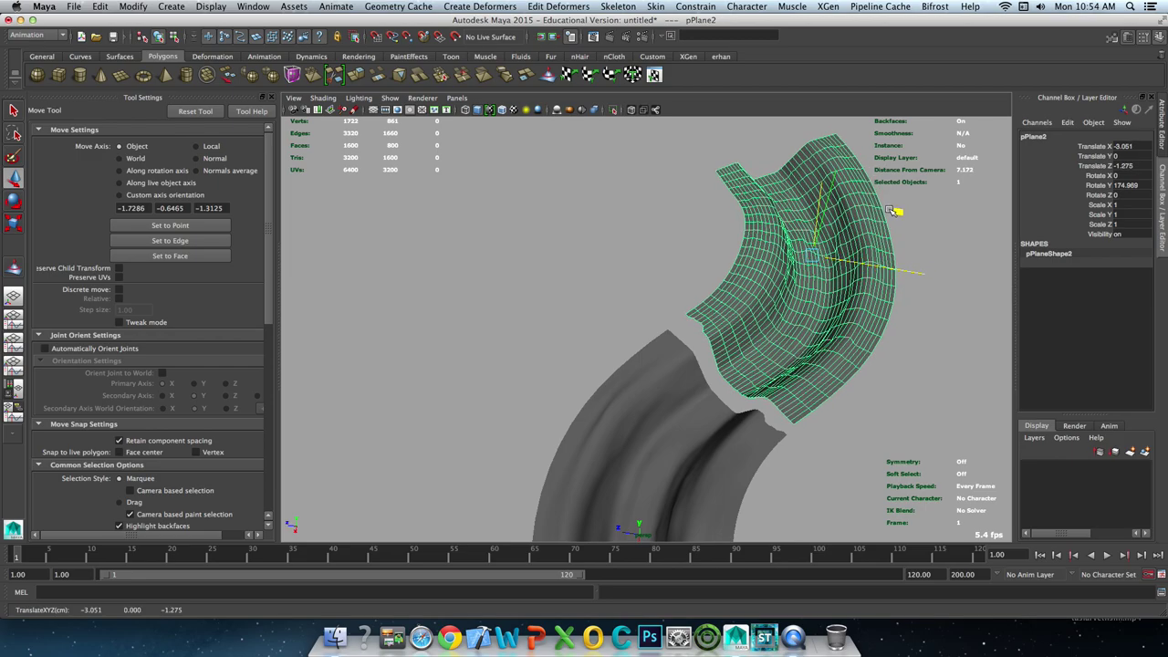
{"action": "mouse_move", "coordinate": [897, 211]}
{"action": "left_mouse_down"}
{"action": "mouse_move", "coordinate": [768, 281]}
{"action": "mouse_move", "coordinate": [698, 342]}
{"action": "left_mouse_up"}
{"action": "left_click", "coordinate": [649, 345], "text": "shift"}
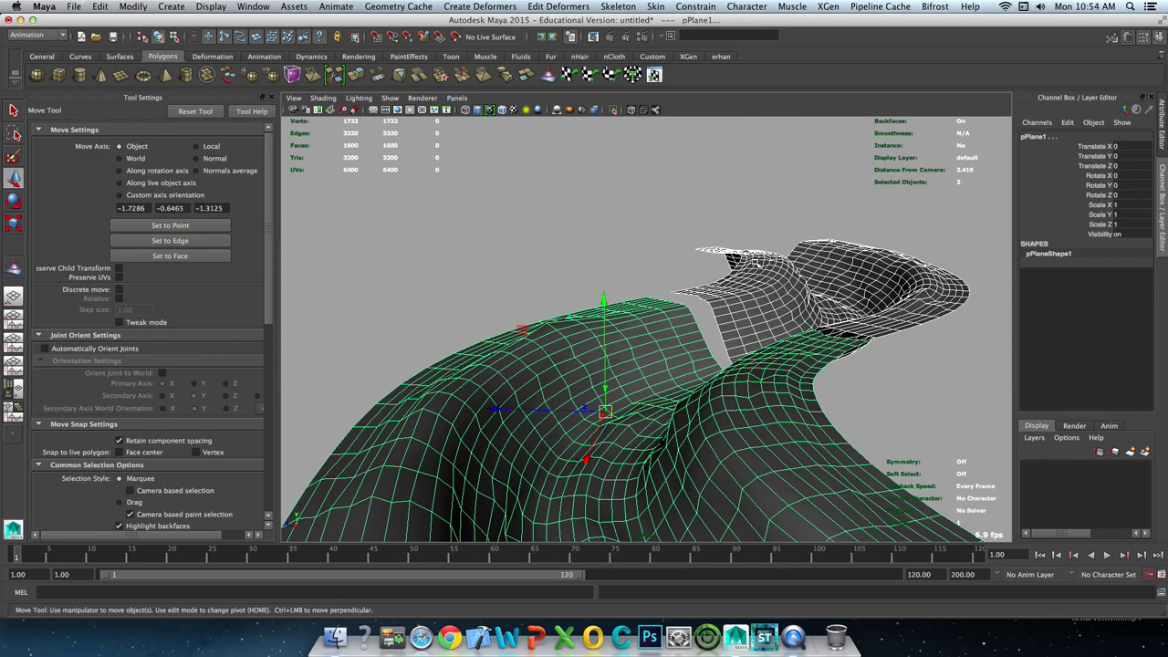
{"action": "mouse_move", "coordinate": [758, 264]}
{"action": "right_mouse_down", "text": "shift"}
{"action": "mouse_move", "coordinate": [730, 499]}
{"action": "mouse_move", "coordinate": [747, 447]}
{"action": "right_mouse_up", "text": "shift"}
Combine the two strips into one mesh and select the facing border edges.
{"action": "left_click_drag", "start_coordinate": [737, 373], "coordinate": [560, 357], "text": "alt"}
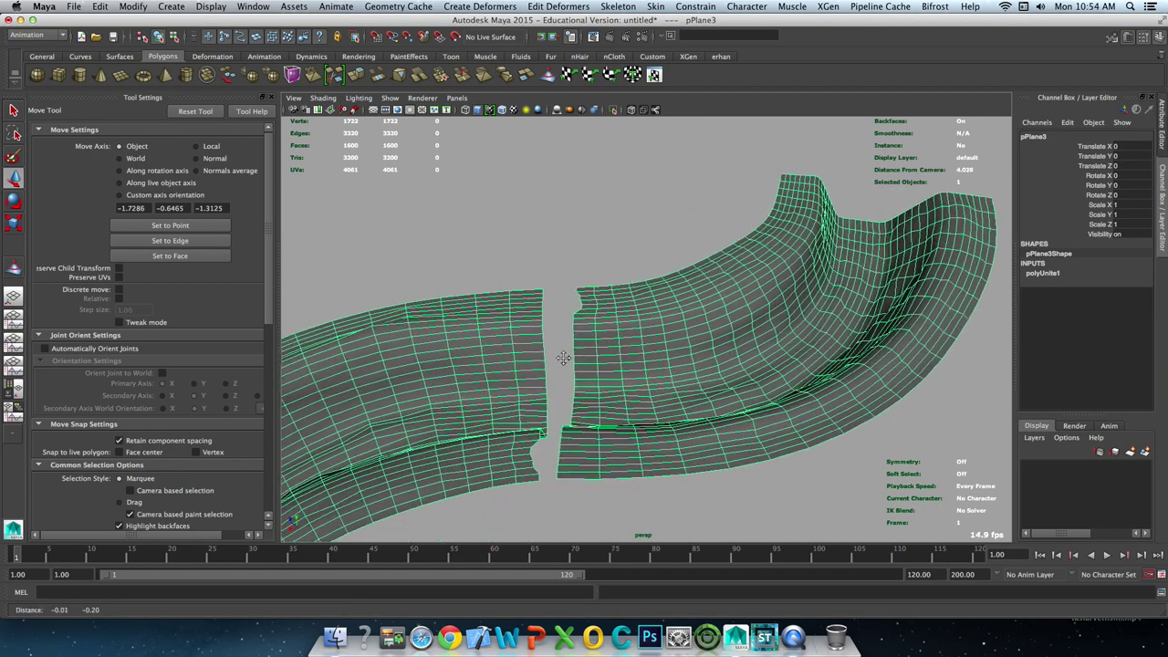
{"action": "key", "text": "q"}
{"action": "key", "text": "F9"}
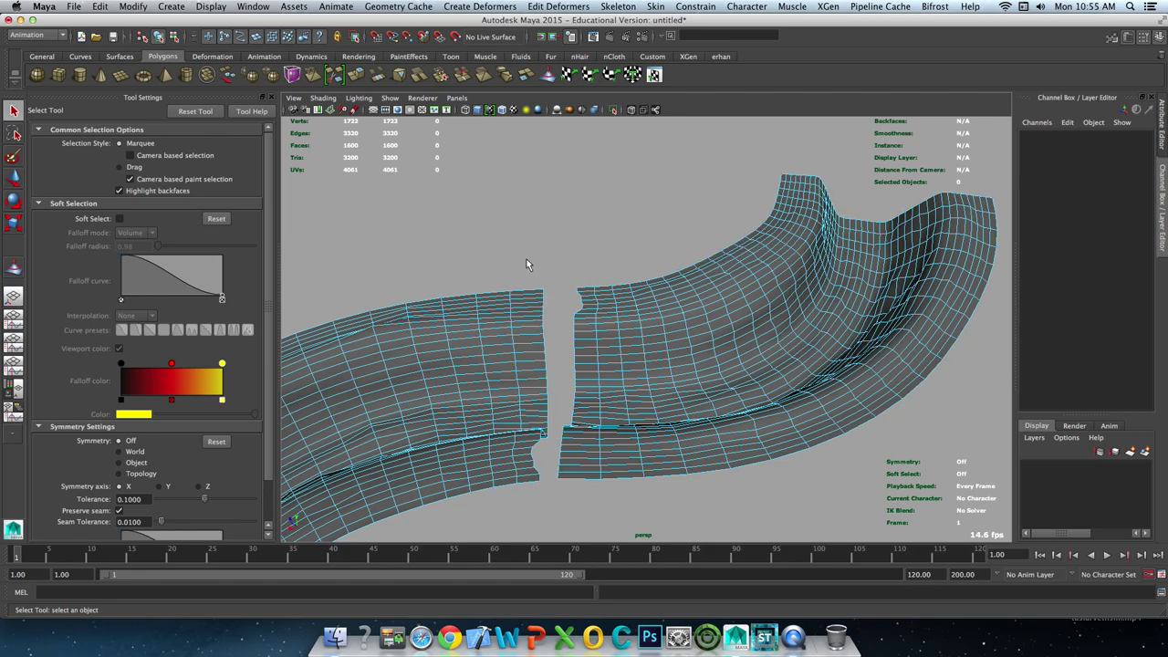
{"action": "mouse_move", "coordinate": [527, 267]}
{"action": "left_mouse_down"}
{"action": "mouse_move", "coordinate": [554, 451]}
{"action": "mouse_move", "coordinate": [582, 495]}
{"action": "left_mouse_up"}
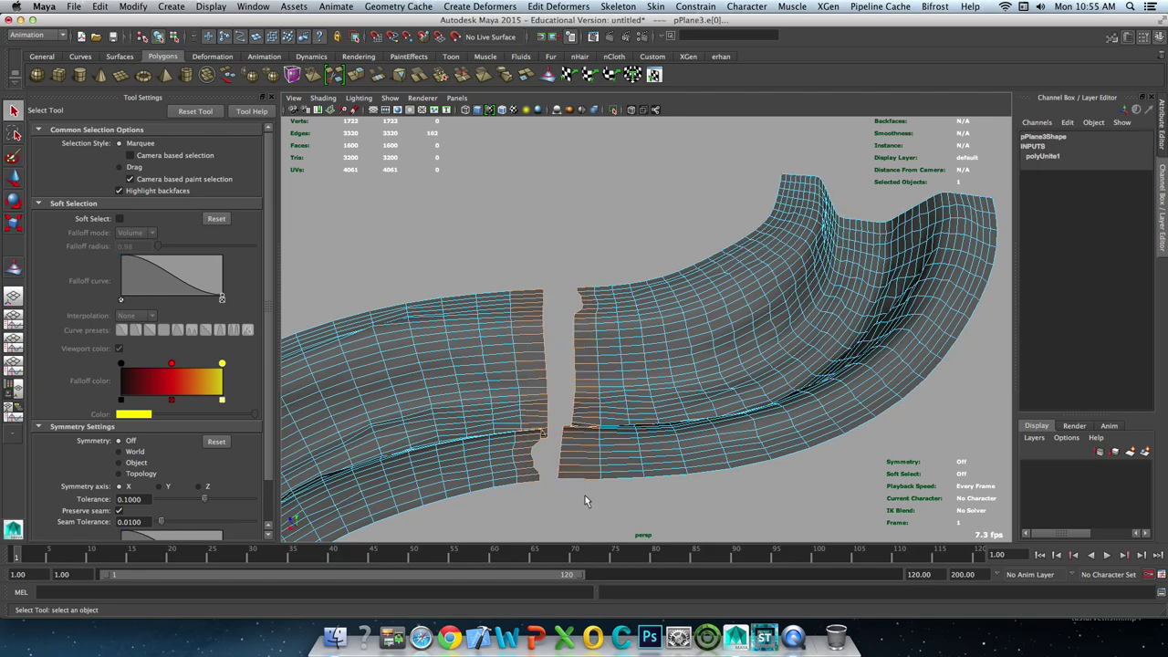
{"action": "left_click_drag", "start_coordinate": [527, 274], "coordinate": [511, 497], "text": "ctrl"}
{"action": "left_click_drag", "start_coordinate": [674, 195], "coordinate": [593, 484]}
Bridge the gap between the border edges with Divisions set to 0.
{"action": "mouse_move", "coordinate": [648, 324]}
{"action": "right_mouse_down", "text": "shift"}
{"action": "mouse_move", "coordinate": [652, 466]}
{"action": "mouse_move", "coordinate": [643, 453]}
{"action": "right_mouse_up", "text": "shift"}
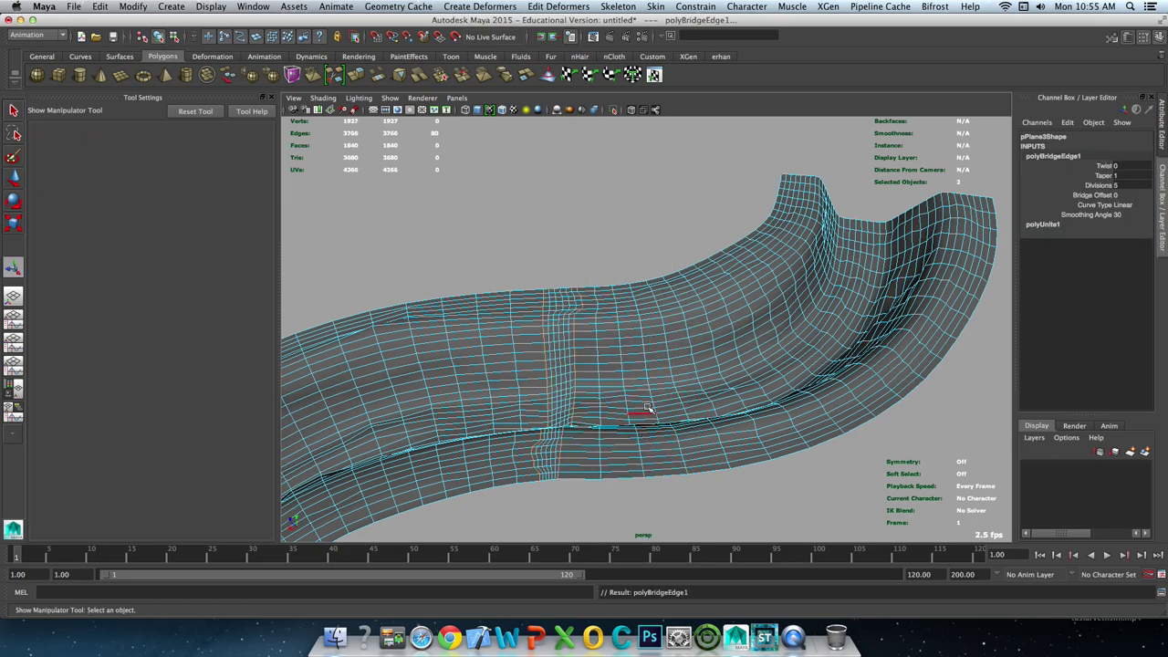
{"action": "left_click", "coordinate": [1101, 185]}
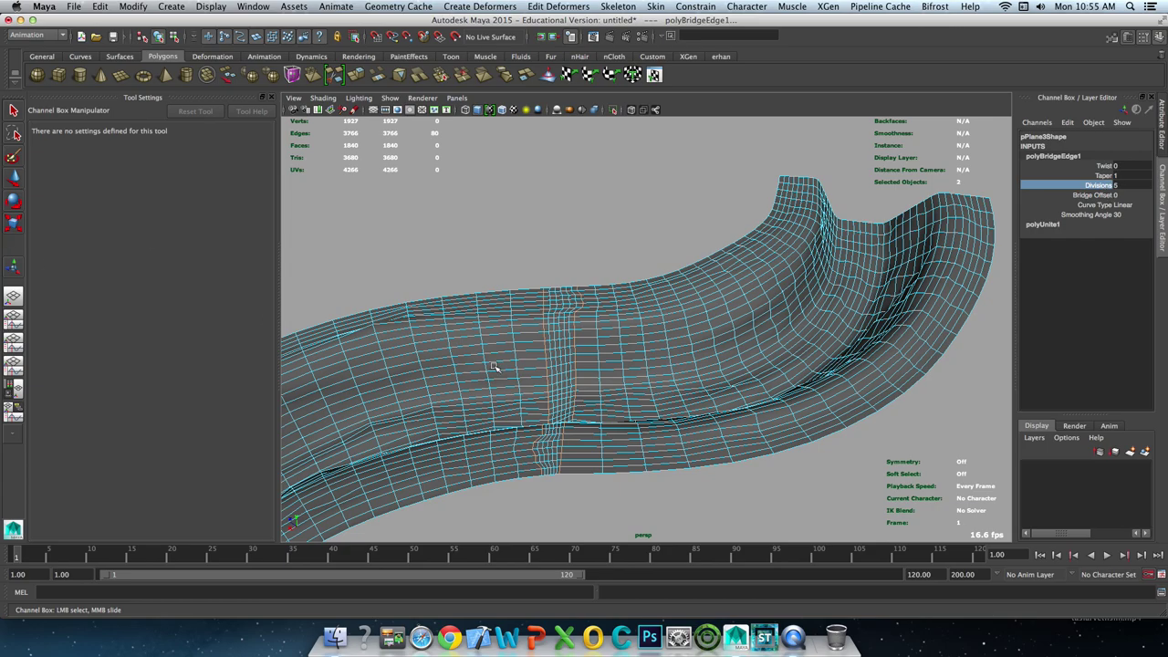
{"action": "middle_click_drag", "start_coordinate": [496, 368], "coordinate": [438, 303]}
{"action": "mouse_move", "coordinate": [438, 303]}
{"action": "left_mouse_down", "text": "alt"}
{"action": "mouse_move", "coordinate": [638, 334]}
{"action": "mouse_move", "coordinate": [432, 256]}
{"action": "mouse_move", "coordinate": [447, 249]}
{"action": "left_mouse_up", "text": "alt"}
{"action": "mouse_move", "coordinate": [586, 274]}
{"action": "left_mouse_down", "text": "alt"}
{"action": "mouse_move", "coordinate": [594, 261]}
{"action": "mouse_move", "coordinate": [578, 266]}
{"action": "left_mouse_up", "text": "alt"}
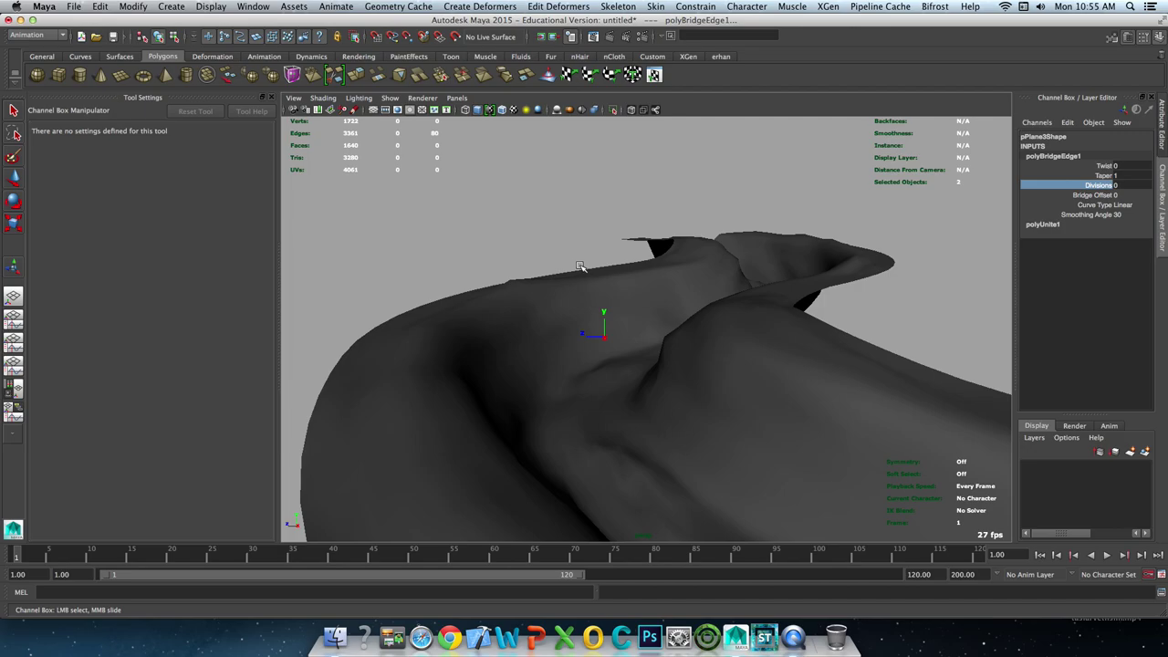
Select a loop of faces across the joined pPlane3 terrain.
{"action": "key", "text": "t"}
{"action": "left_click", "coordinate": [622, 263]}
{"action": "mouse_move", "coordinate": [622, 262]}
{"action": "left_mouse_down", "text": "alt"}
{"action": "mouse_move", "coordinate": [664, 336]}
{"action": "mouse_move", "coordinate": [717, 235]}
{"action": "left_mouse_up", "text": "alt"}
{"action": "mouse_move", "coordinate": [689, 277]}
{"action": "left_mouse_down", "text": "alt"}
{"action": "mouse_move", "coordinate": [712, 297]}
{"action": "mouse_move", "coordinate": [664, 439]}
{"action": "left_mouse_up", "text": "alt"}
{"action": "key", "text": "q"}
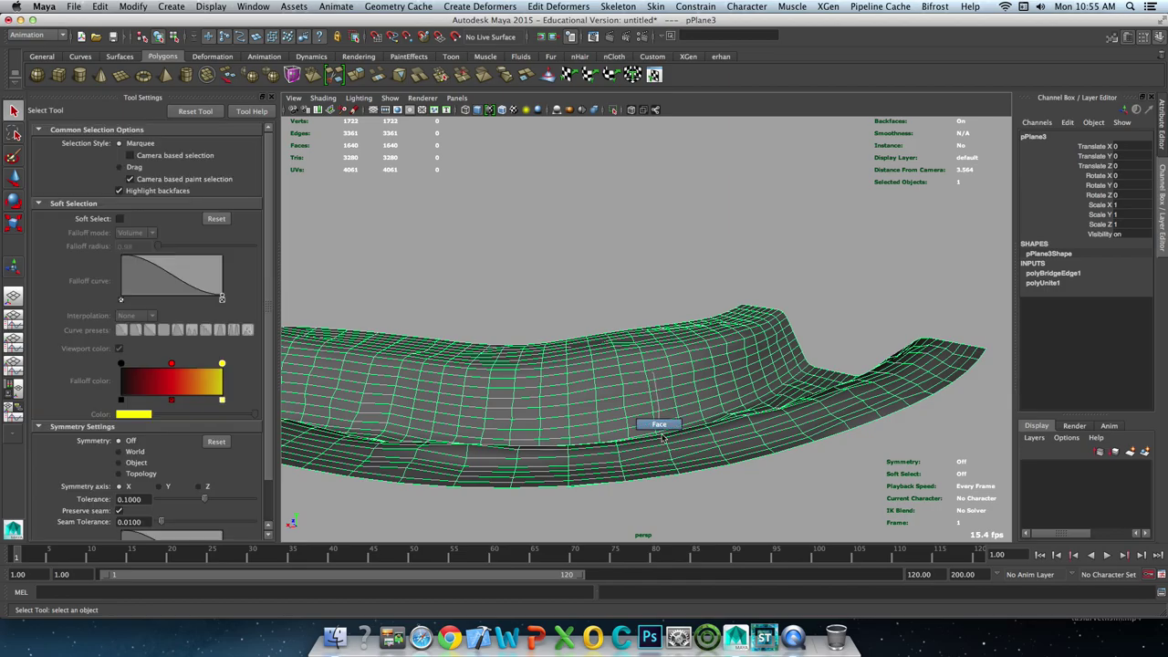
{"action": "right_click_drag", "start_coordinate": [664, 439], "coordinate": [659, 426]}
{"action": "double_click", "coordinate": [664, 429]}
{"action": "mouse_move", "coordinate": [664, 430]}
{"action": "left_mouse_down", "text": "alt"}
{"action": "mouse_move", "coordinate": [610, 365]}
{"action": "mouse_move", "coordinate": [739, 425]}
{"action": "mouse_move", "coordinate": [707, 248]}
{"action": "mouse_move", "coordinate": [822, 294]}
{"action": "mouse_move", "coordinate": [793, 331]}
{"action": "mouse_move", "coordinate": [778, 316]}
{"action": "mouse_move", "coordinate": [782, 329]}
{"action": "mouse_move", "coordinate": [709, 365]}
{"action": "mouse_move", "coordinate": [722, 365]}
{"action": "left_mouse_up", "text": "alt"}
Turn on Soft Select with Volume falloff at 0.98 radius, then clear the selection.
{"action": "key", "text": "w"}
{"action": "key", "text": "b"}
{"action": "key", "text": "q"}
{"action": "left_click", "coordinate": [821, 294]}
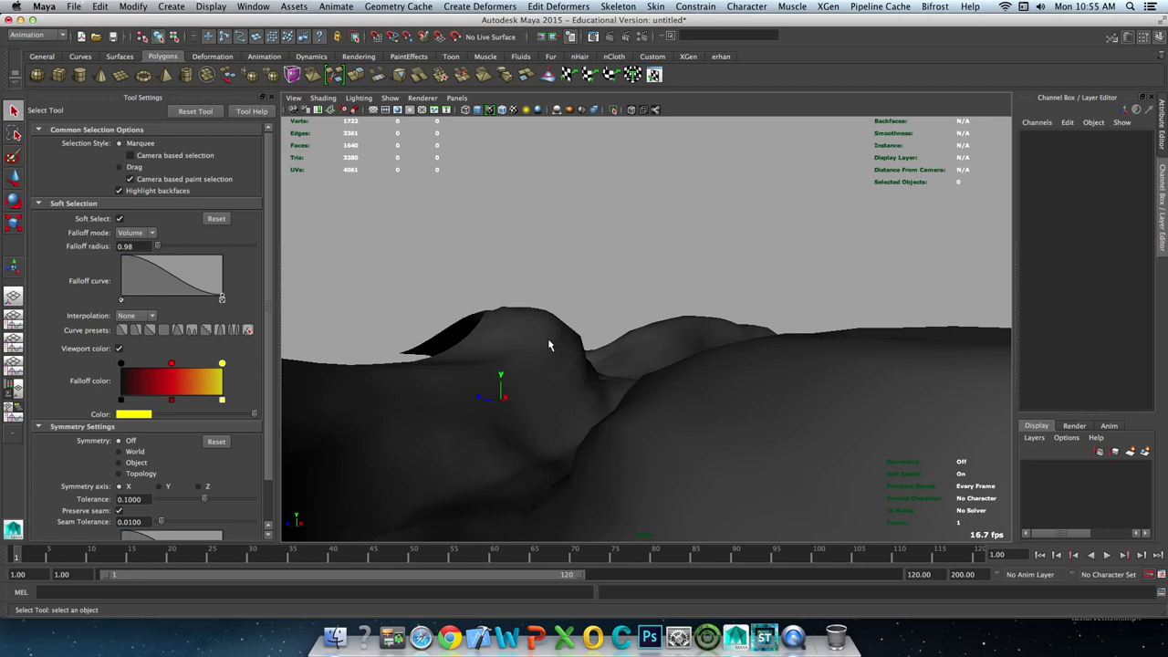
{"action": "mouse_move", "coordinate": [553, 339]}
{"action": "left_mouse_down", "text": "alt"}
{"action": "mouse_move", "coordinate": [670, 355]}
{"action": "mouse_move", "coordinate": [672, 371]}
{"action": "mouse_move", "coordinate": [653, 412]}
{"action": "mouse_move", "coordinate": [571, 443]}
{"action": "mouse_move", "coordinate": [605, 448]}
{"action": "mouse_move", "coordinate": [561, 464]}
{"action": "mouse_move", "coordinate": [873, 435]}
{"action": "mouse_move", "coordinate": [808, 435]}
{"action": "mouse_move", "coordinate": [673, 386]}
{"action": "left_mouse_up", "text": "alt"}
{"action": "left_click", "coordinate": [572, 388]}
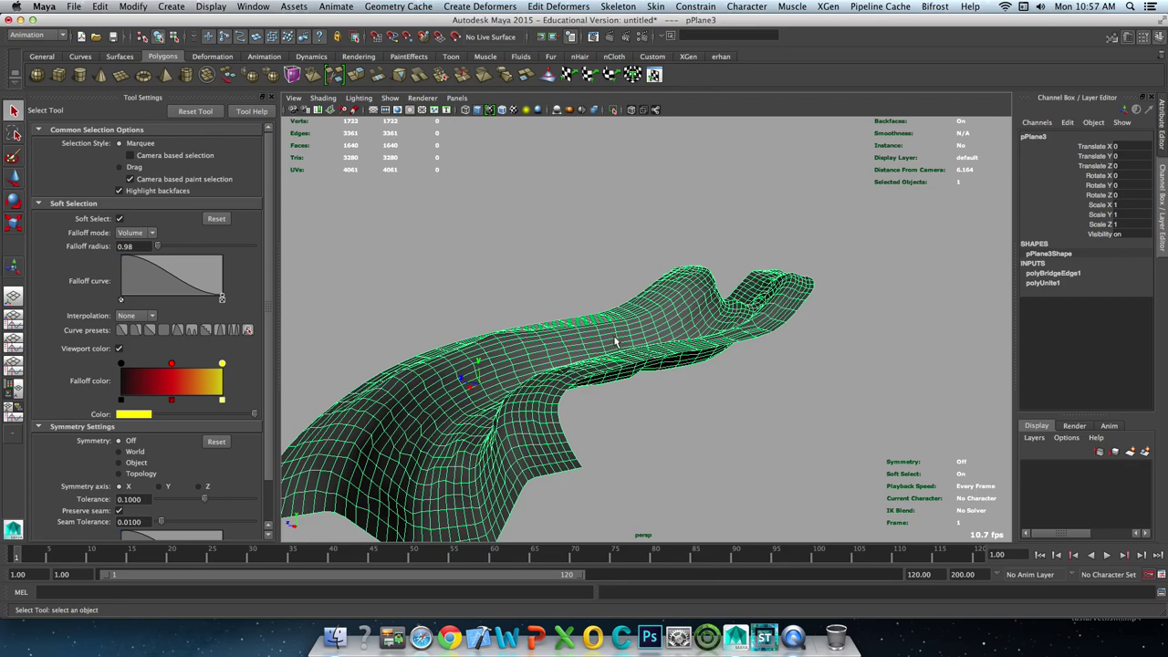
Select the outer border edge loop along one side of the pPlane3 terrain.
{"action": "mouse_move", "coordinate": [627, 357]}
{"action": "left_mouse_down", "text": "alt"}
{"action": "mouse_move", "coordinate": [604, 352]}
{"action": "mouse_move", "coordinate": [563, 371]}
{"action": "mouse_move", "coordinate": [601, 390]}
{"action": "mouse_move", "coordinate": [662, 365]}
{"action": "mouse_move", "coordinate": [748, 284]}
{"action": "mouse_move", "coordinate": [743, 251]}
{"action": "mouse_move", "coordinate": [734, 345]}
{"action": "left_mouse_up", "text": "alt"}
{"action": "left_click", "coordinate": [749, 280]}
{"action": "key", "text": "F9"}
{"action": "left_click", "coordinate": [721, 230]}
{"action": "left_click", "coordinate": [721, 231]}
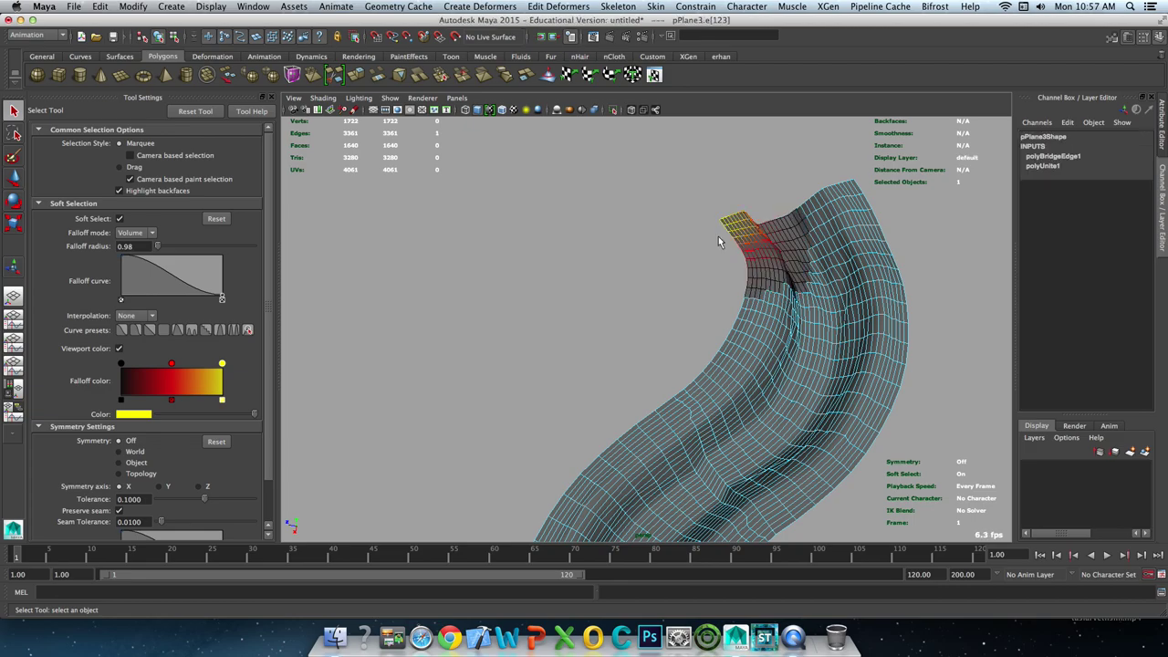
{"action": "mouse_move", "coordinate": [718, 236]}
{"action": "left_mouse_down", "text": "alt"}
{"action": "mouse_move", "coordinate": [741, 309]}
{"action": "mouse_move", "coordinate": [717, 313]}
{"action": "mouse_move", "coordinate": [705, 242]}
{"action": "left_mouse_up", "text": "alt"}
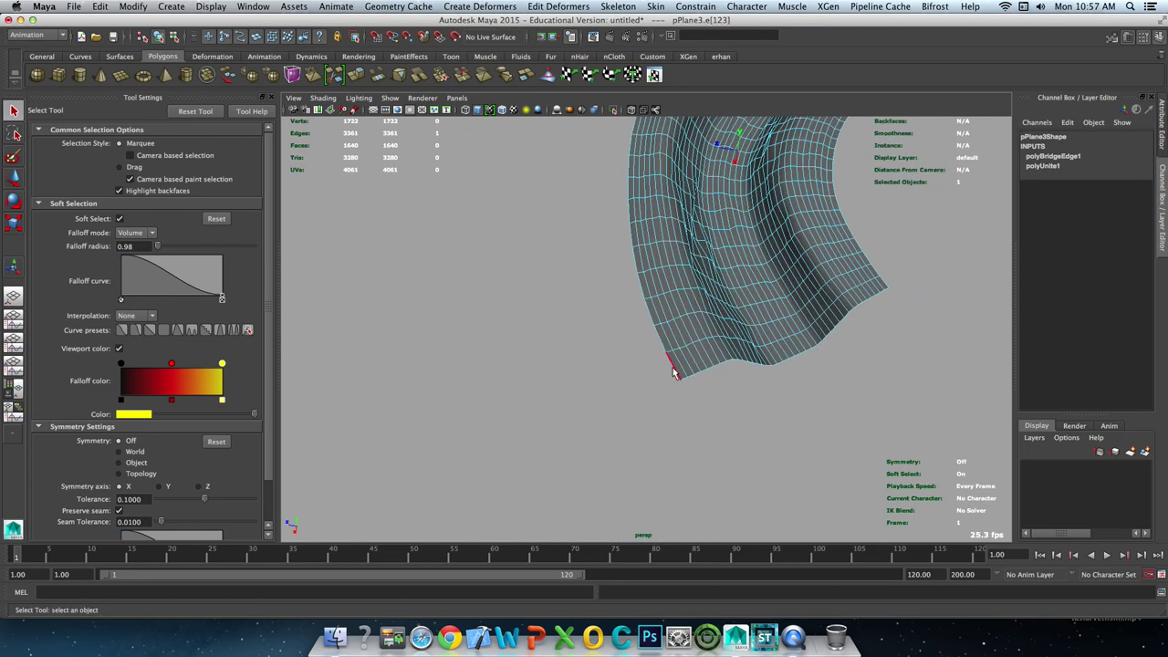
{"action": "double_click", "coordinate": [675, 371]}
{"action": "key", "text": "f"}
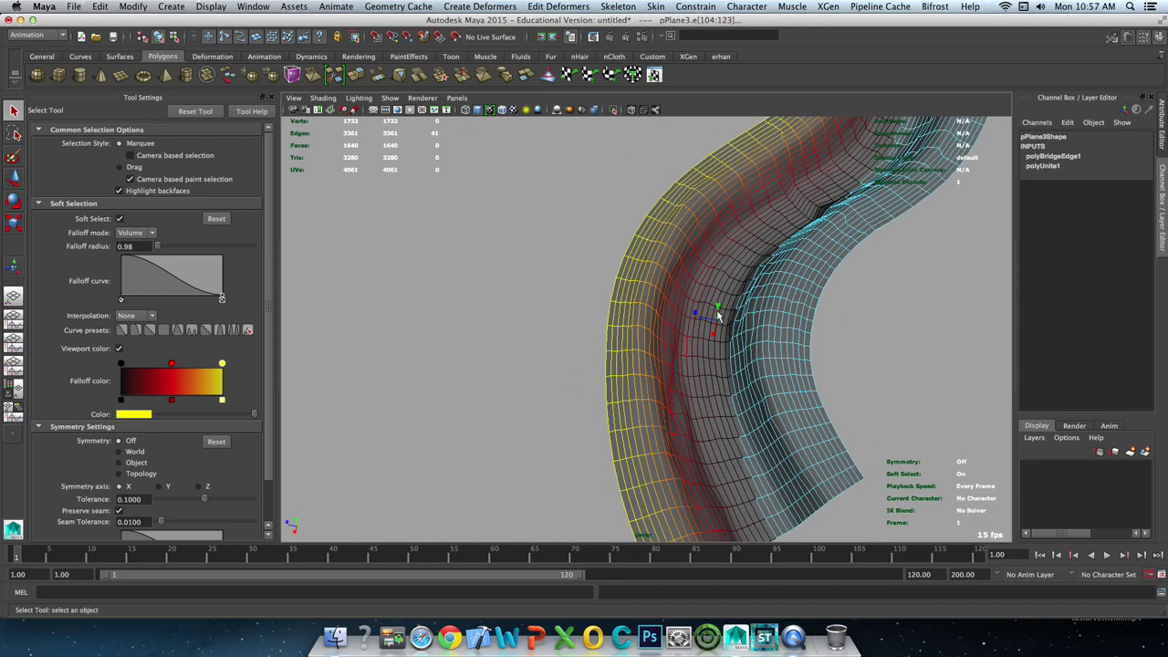
Turn Soft Select off and extrude the selected border edges.
{"action": "key", "text": "b"}
{"action": "mouse_move", "coordinate": [737, 339]}
{"action": "left_mouse_down", "text": "alt"}
{"action": "mouse_move", "coordinate": [725, 332]}
{"action": "mouse_move", "coordinate": [737, 310]}
{"action": "mouse_move", "coordinate": [691, 317]}
{"action": "mouse_move", "coordinate": [699, 278]}
{"action": "mouse_move", "coordinate": [665, 261]}
{"action": "left_mouse_up", "text": "alt"}
{"action": "scroll", "coordinate": [737, 310], "scroll_direction": "down", "scroll_amount": 5}
{"action": "key", "text": "ctrl+e"}
{"action": "key", "text": "ctrl+z"}
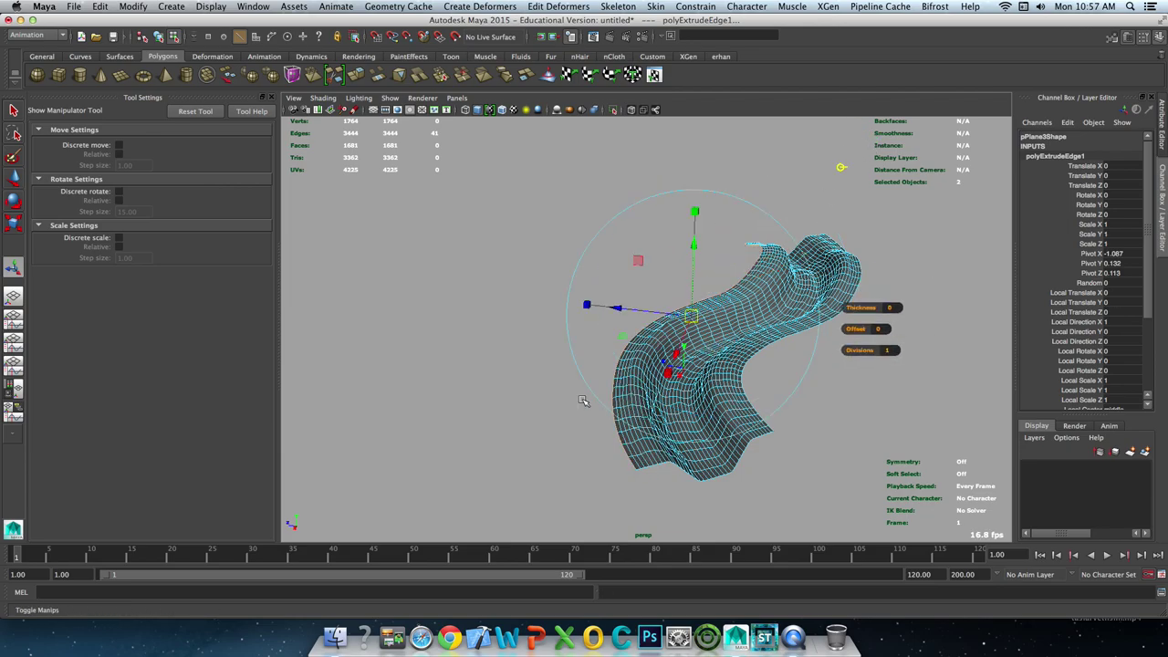
Pull the extrusion out into a five-division band and raise its edge into a bank.
{"action": "left_click_drag", "start_coordinate": [615, 320], "coordinate": [533, 302]}
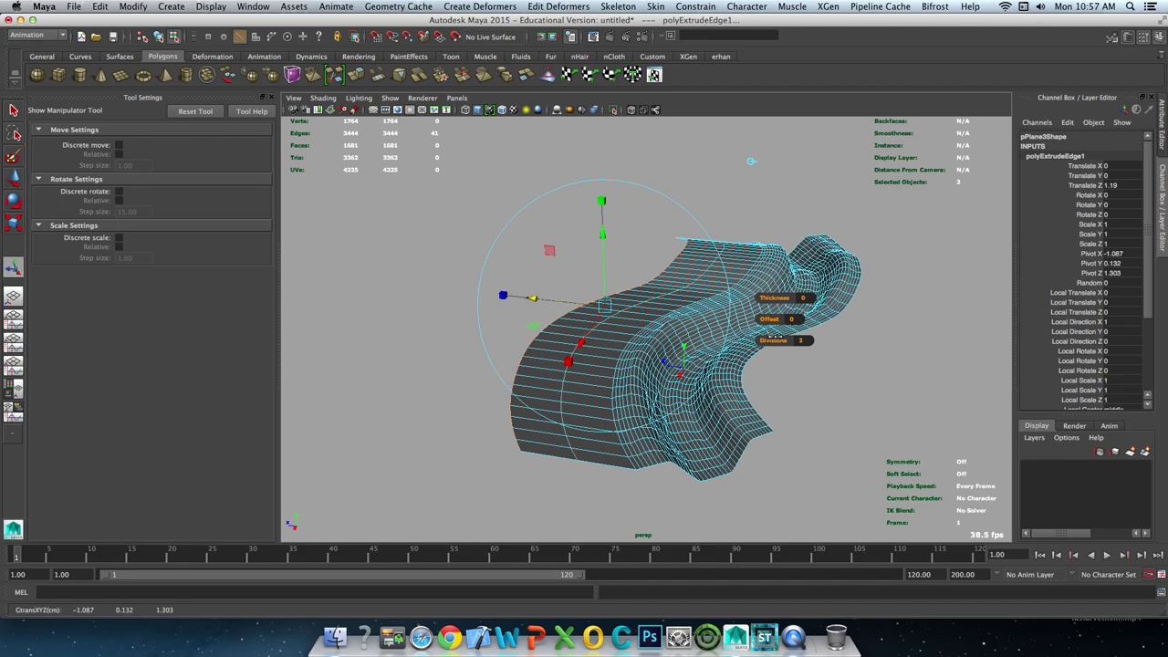
{"action": "mouse_move", "coordinate": [771, 340]}
{"action": "left_mouse_down"}
{"action": "mouse_move", "coordinate": [792, 338]}
{"action": "mouse_move", "coordinate": [680, 350]}
{"action": "left_mouse_up"}
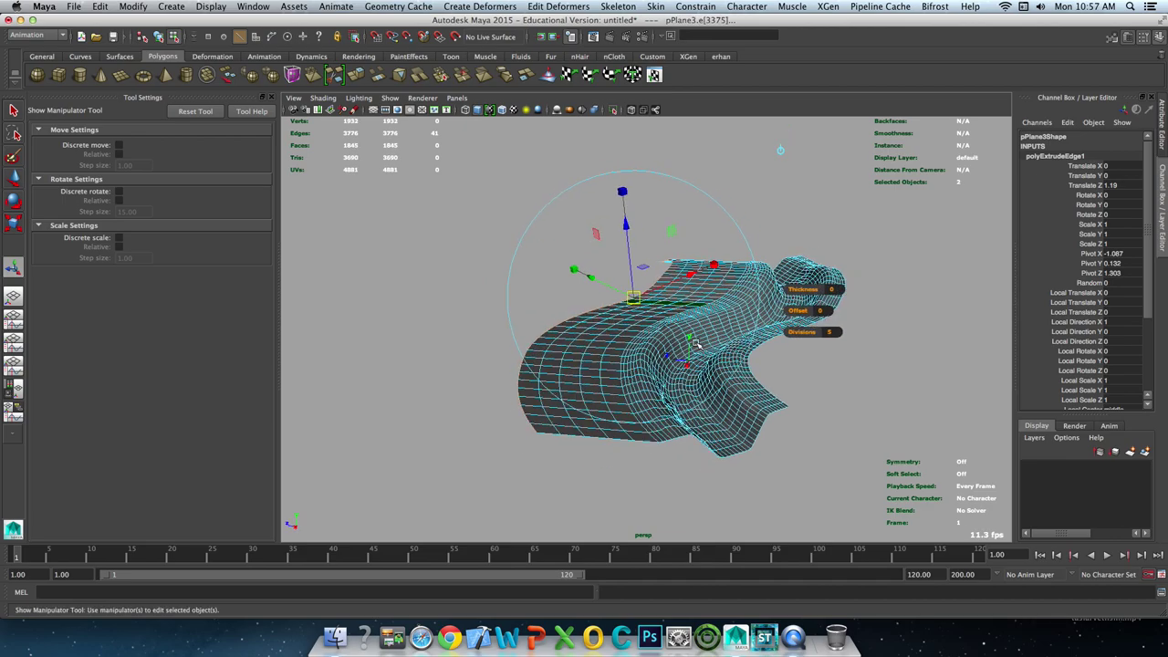
{"action": "key", "text": "q"}
{"action": "key", "text": "w"}
{"action": "mouse_move", "coordinate": [590, 273]}
{"action": "left_mouse_down"}
{"action": "mouse_move", "coordinate": [587, 199]}
{"action": "mouse_move", "coordinate": [592, 215]}
{"action": "left_mouse_up"}
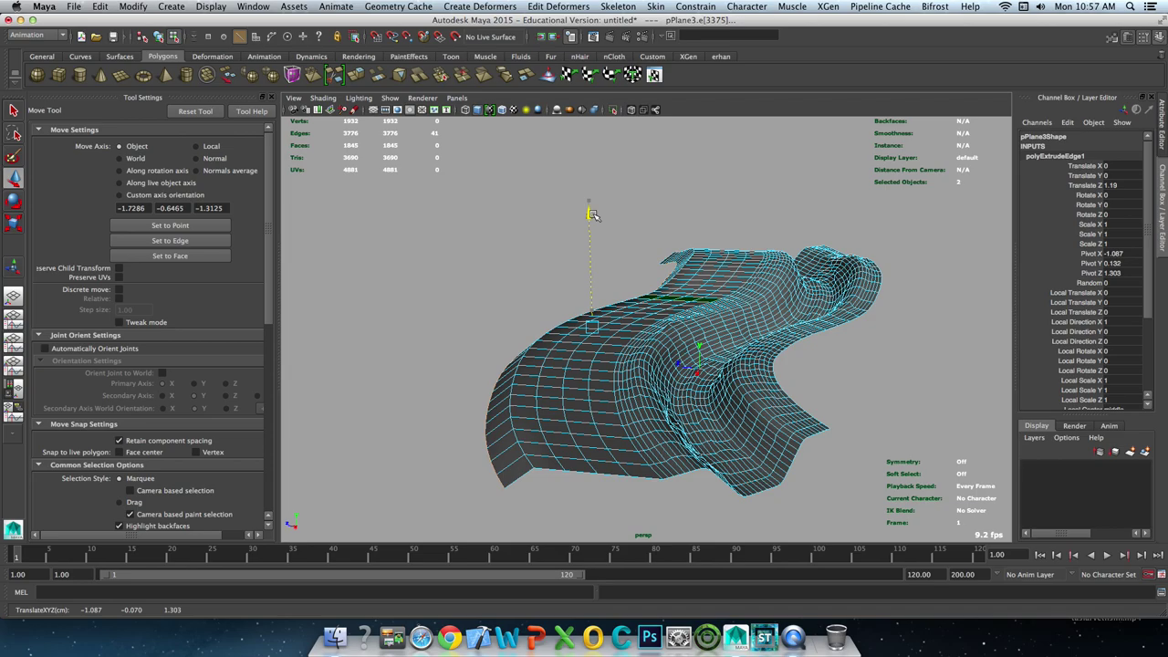
{"action": "left_click_drag", "start_coordinate": [592, 214], "coordinate": [593, 213]}
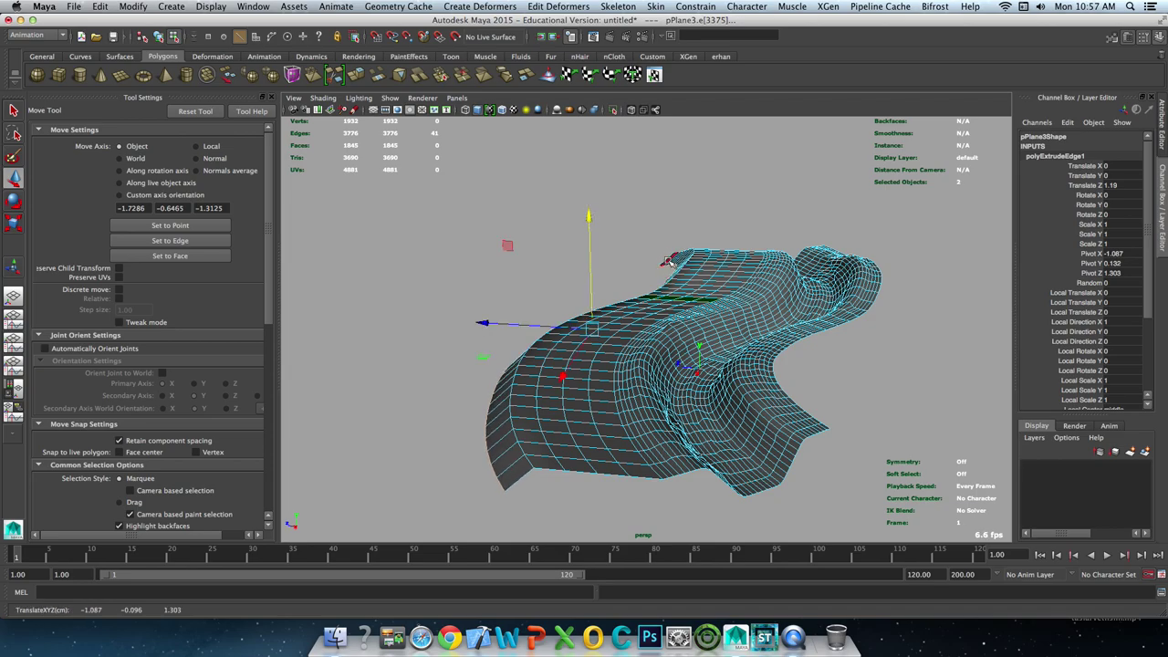
Inspect the shaded bank from several angles and reselect the terrain mesh.
{"action": "left_click_drag", "start_coordinate": [794, 299], "coordinate": [701, 303], "text": "alt"}
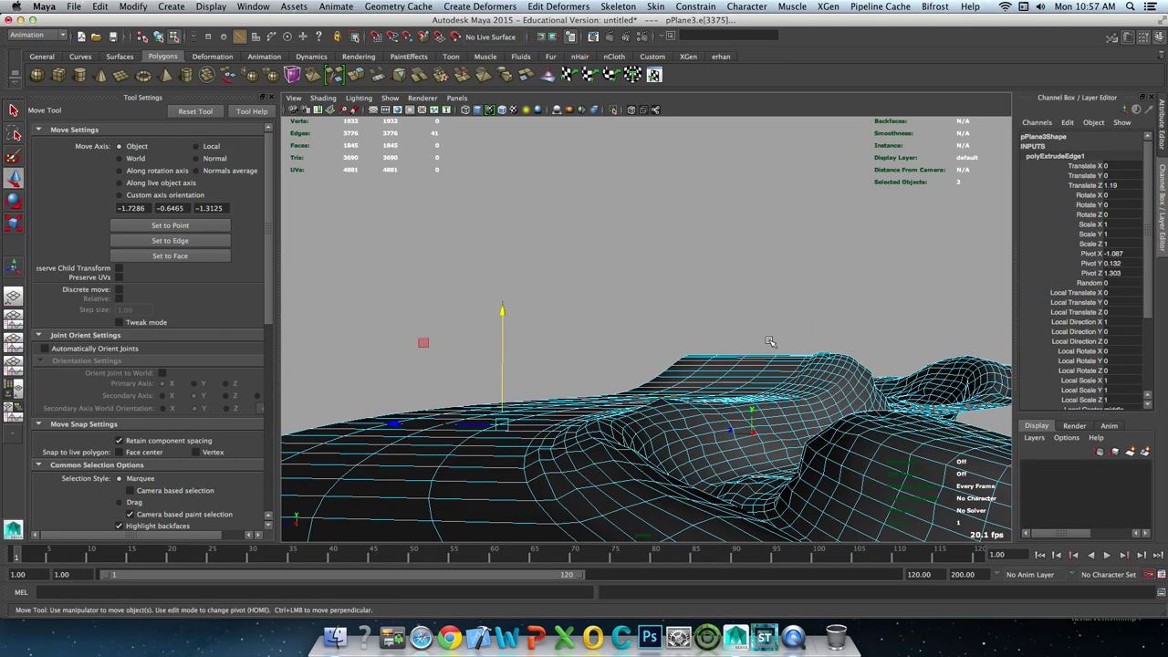
{"action": "scroll", "coordinate": [701, 303], "scroll_direction": "up", "scroll_amount": 3}
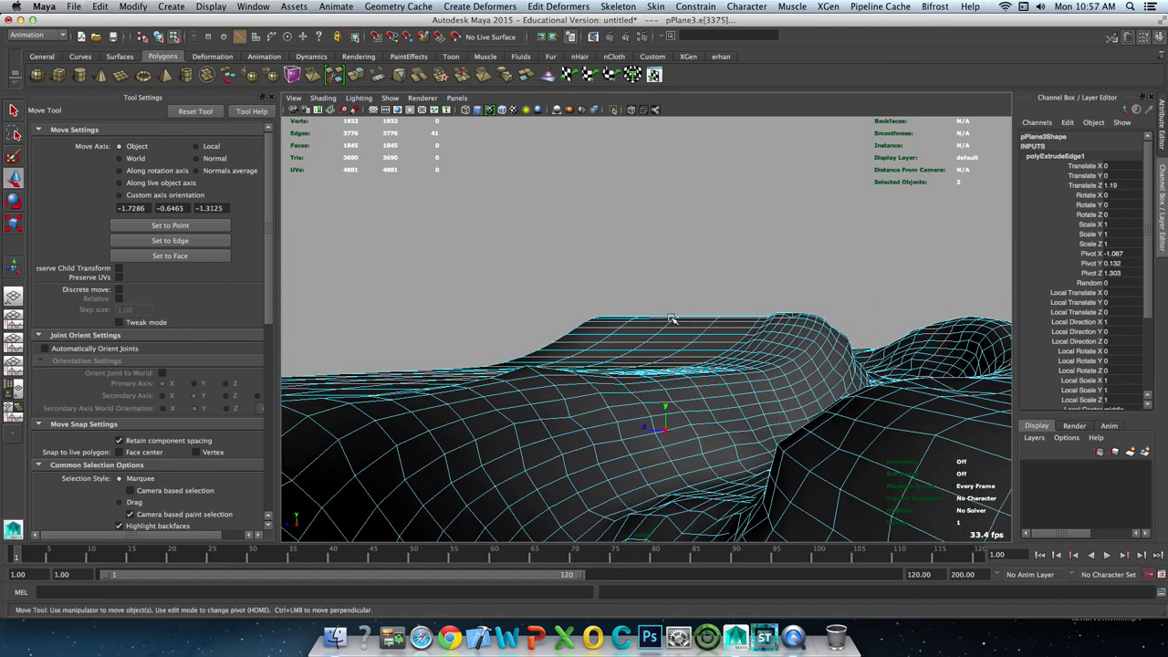
{"action": "mouse_move", "coordinate": [703, 313]}
{"action": "left_mouse_down", "text": "alt"}
{"action": "mouse_move", "coordinate": [654, 316]}
{"action": "mouse_move", "coordinate": [694, 316]}
{"action": "left_mouse_up", "text": "alt"}
{"action": "key", "text": "q"}
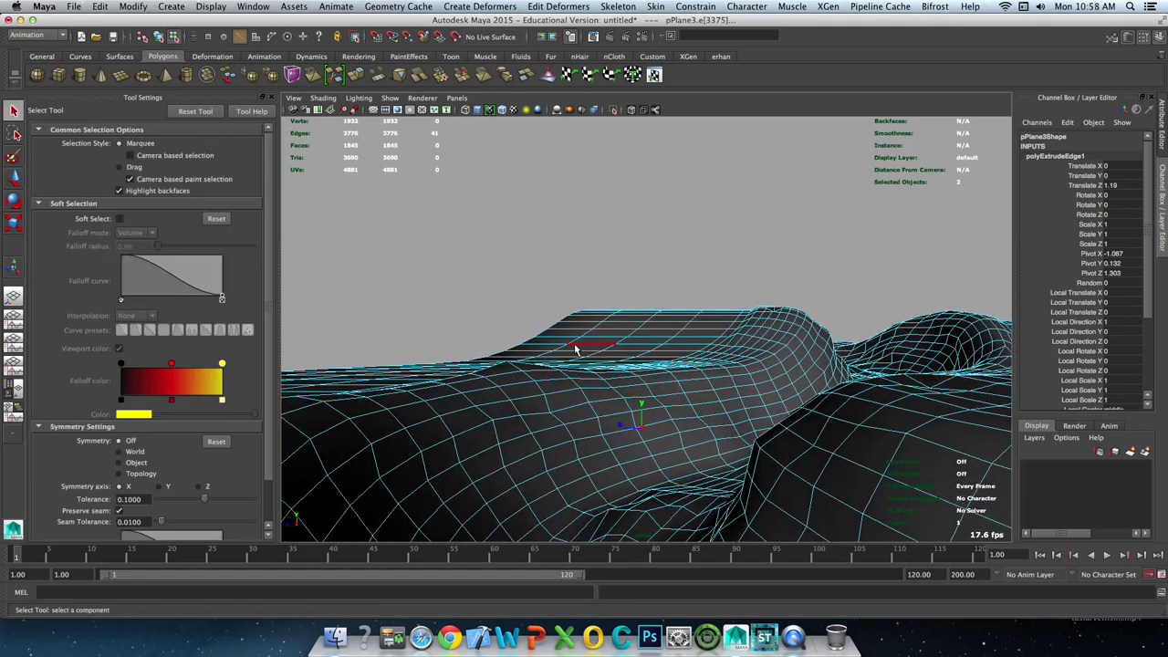
{"action": "left_click_drag", "start_coordinate": [575, 350], "coordinate": [611, 329], "text": "alt"}
{"action": "left_click", "coordinate": [678, 261]}
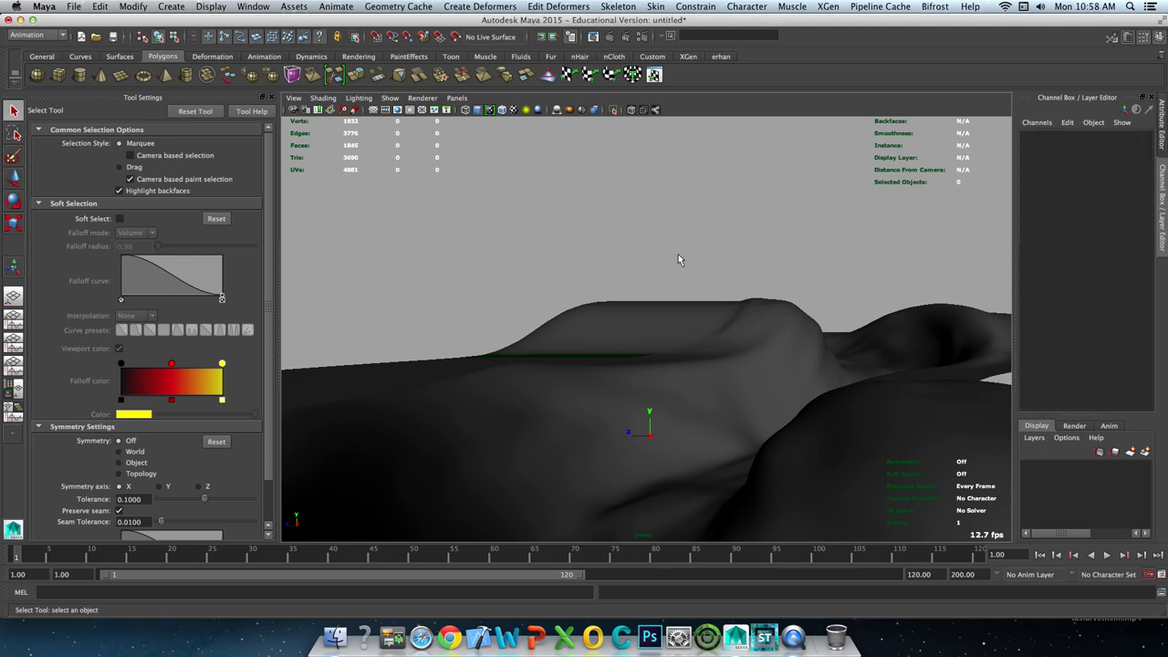
{"action": "mouse_move", "coordinate": [678, 261]}
{"action": "left_mouse_down", "text": "alt"}
{"action": "mouse_move", "coordinate": [630, 305]}
{"action": "mouse_move", "coordinate": [655, 290]}
{"action": "mouse_move", "coordinate": [627, 277]}
{"action": "left_mouse_up", "text": "alt"}
{"action": "left_click", "coordinate": [585, 279]}
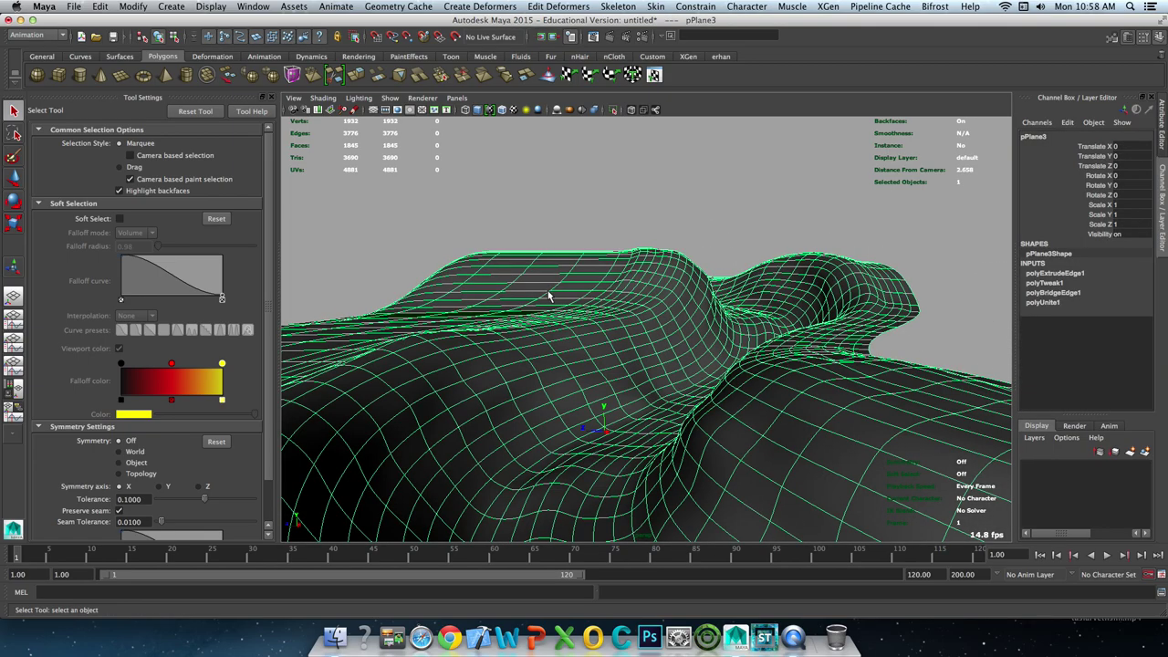
{"action": "left_click_drag", "start_coordinate": [548, 290], "coordinate": [603, 263], "text": "alt"}
{"action": "left_click", "coordinate": [590, 276]}
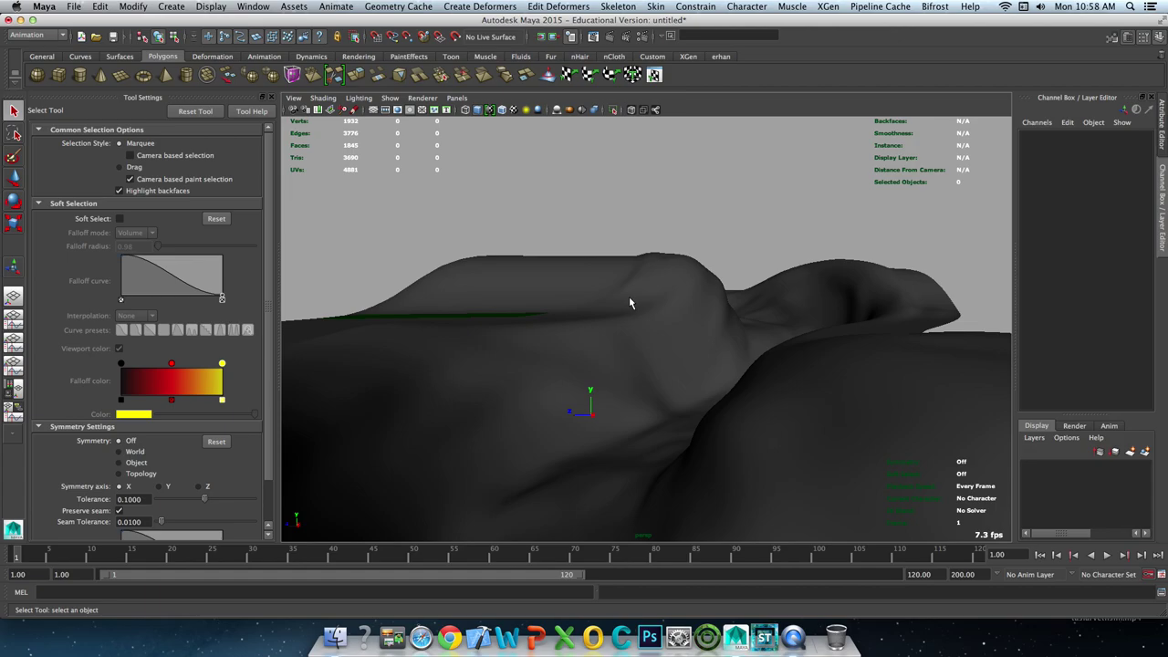
{"action": "left_click", "coordinate": [489, 263]}
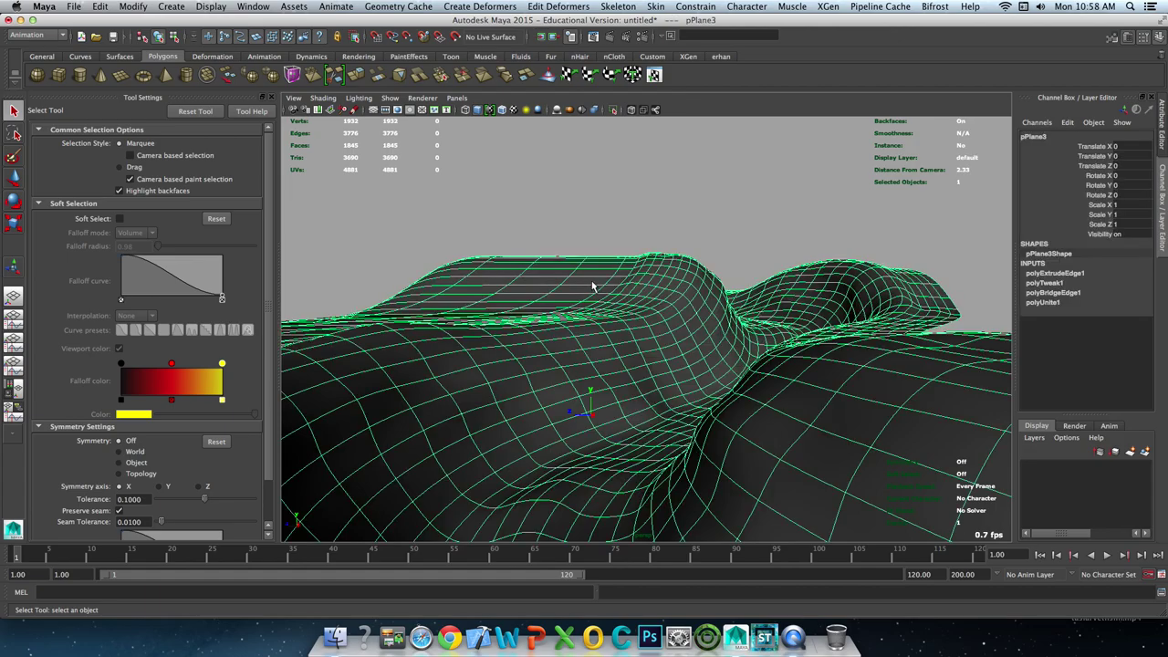
Sculpt the pPlane3 surface up toward the top ridge with a 0.2857-radius brush.
{"action": "left_click_drag", "start_coordinate": [595, 288], "coordinate": [562, 308], "text": "alt"}
{"action": "right_click_drag", "start_coordinate": [563, 196], "coordinate": [477, 179]}
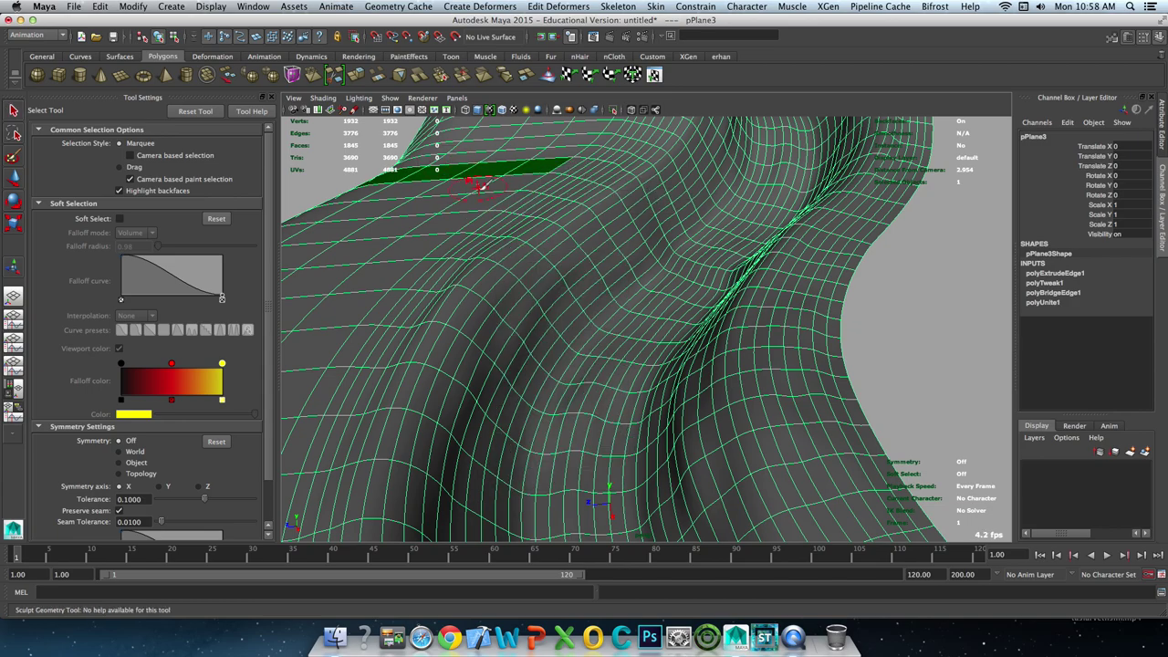
{"action": "scroll", "coordinate": [477, 214], "scroll_direction": "down", "scroll_amount": 2}
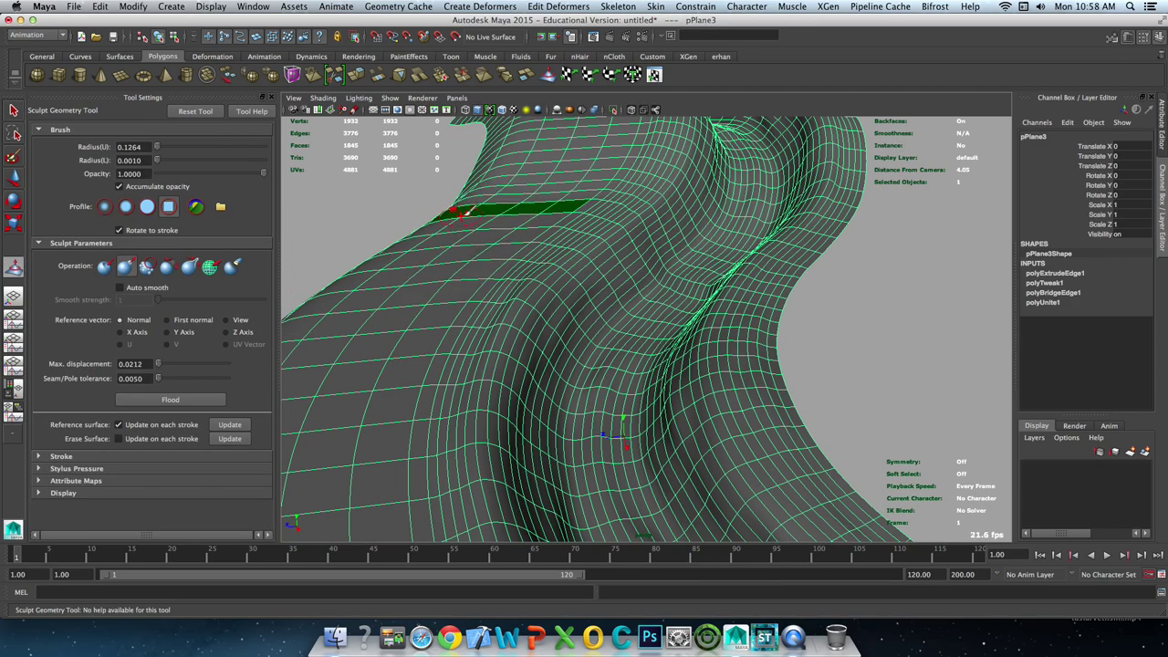
{"action": "scroll", "coordinate": [378, 410], "scroll_direction": "down", "scroll_amount": 2}
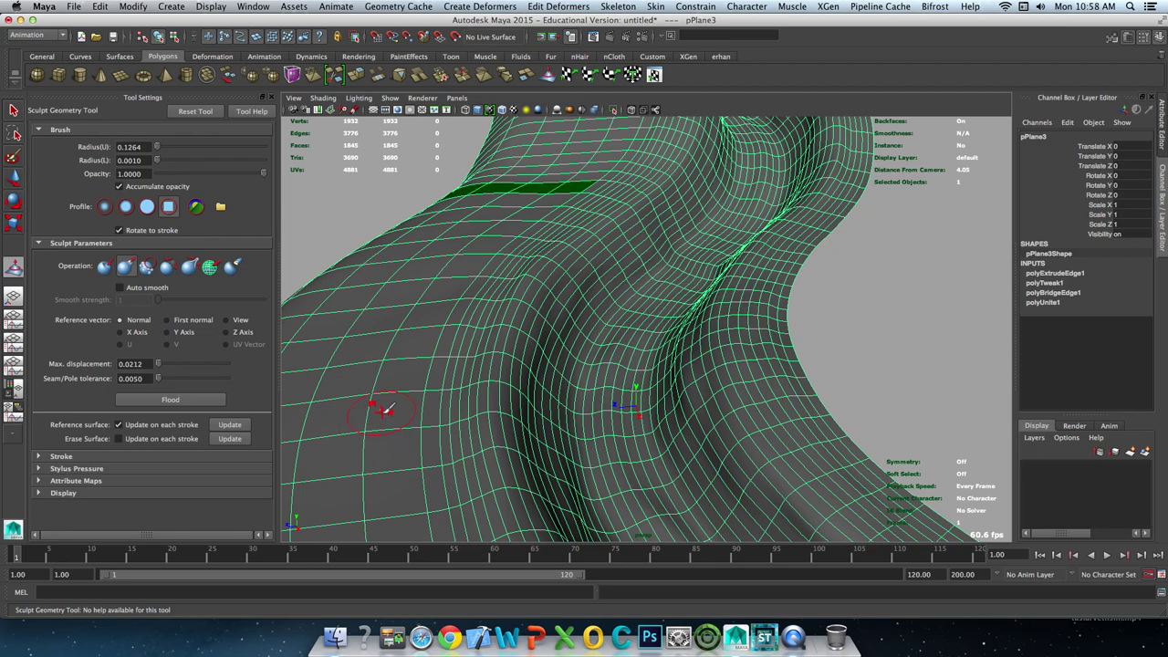
{"action": "scroll", "coordinate": [401, 410], "scroll_direction": "down", "scroll_amount": 2}
{"action": "left_click_drag", "start_coordinate": [422, 408], "coordinate": [461, 326]}
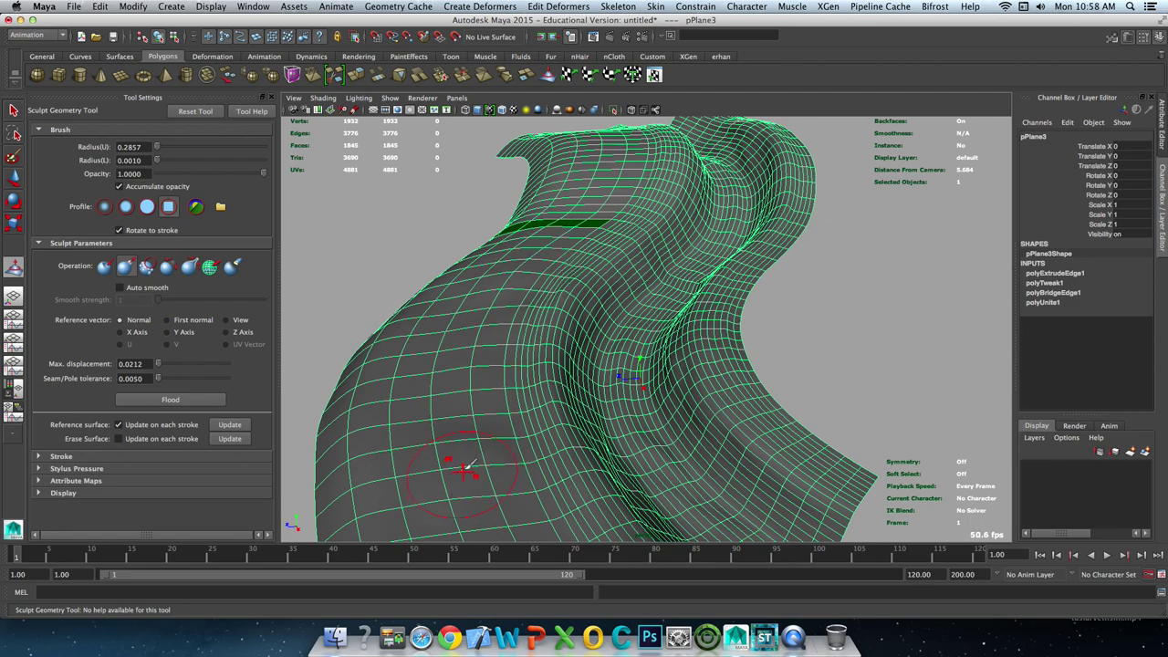
{"action": "mouse_move", "coordinate": [470, 469]}
{"action": "left_mouse_down", "text": "alt"}
{"action": "mouse_move", "coordinate": [456, 386]}
{"action": "mouse_move", "coordinate": [410, 346]}
{"action": "left_mouse_up", "text": "alt"}
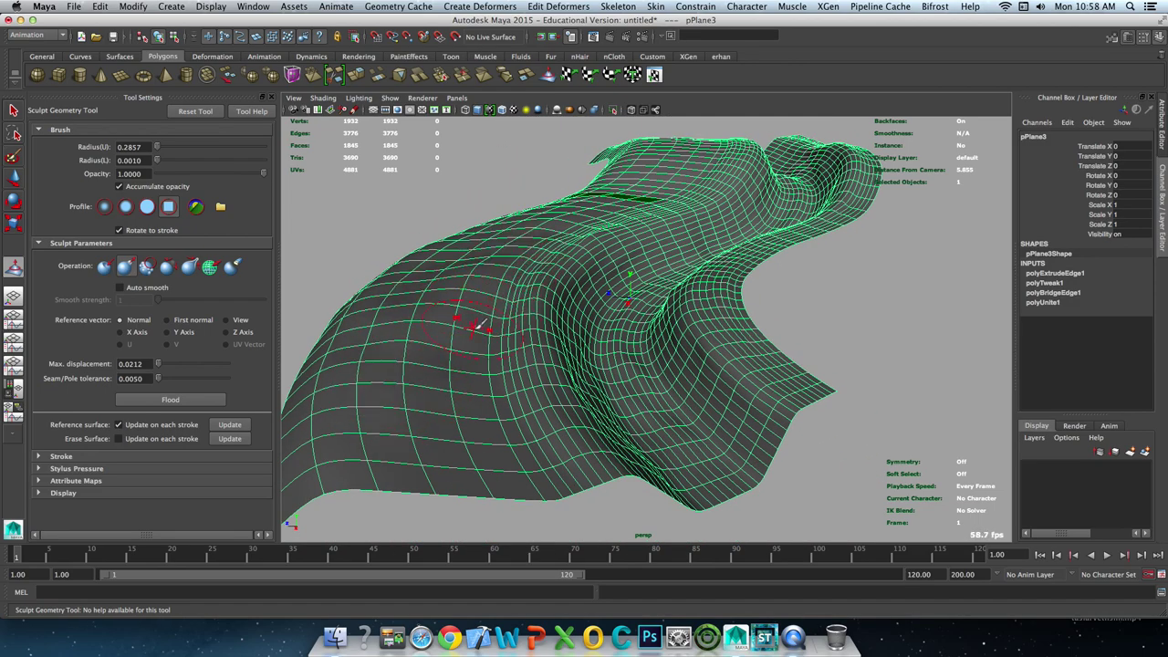
{"action": "mouse_move", "coordinate": [464, 388]}
{"action": "left_mouse_down"}
{"action": "mouse_move", "coordinate": [620, 165]}
{"action": "mouse_move", "coordinate": [713, 211]}
{"action": "mouse_move", "coordinate": [595, 332]}
{"action": "left_mouse_up"}
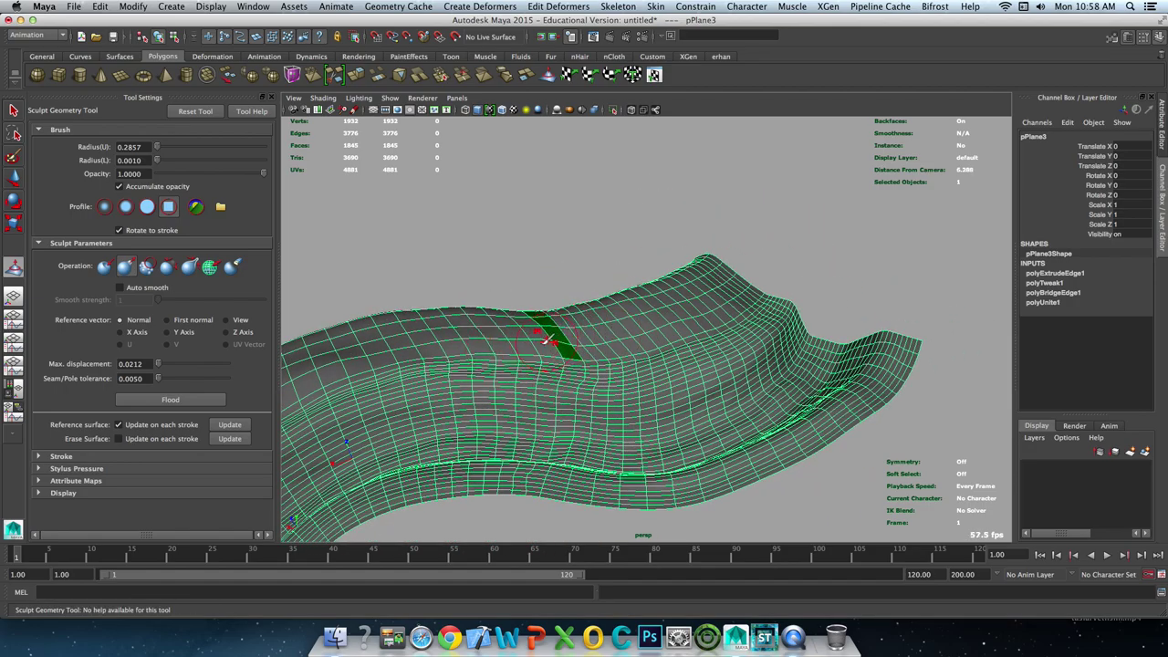
{"action": "left_click_drag", "start_coordinate": [404, 338], "coordinate": [438, 342], "text": "alt"}
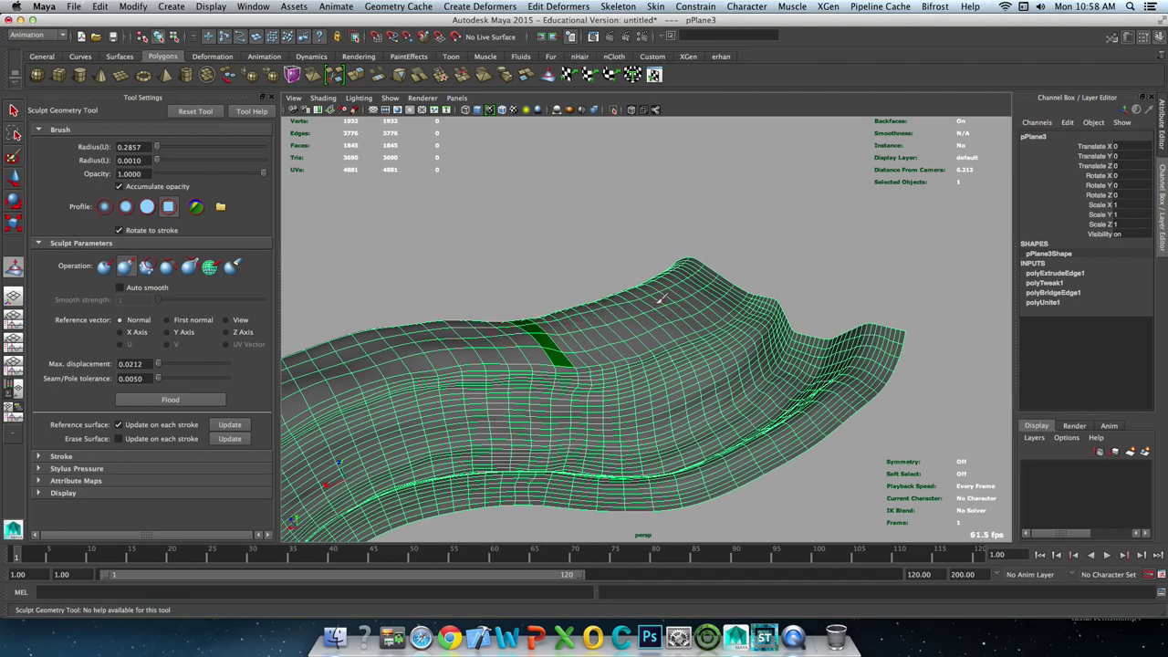
{"action": "left_click_drag", "start_coordinate": [548, 330], "coordinate": [539, 361], "text": "alt"}
{"action": "mouse_move", "coordinate": [641, 245]}
{"action": "left_mouse_down", "text": "alt"}
{"action": "mouse_move", "coordinate": [616, 228]}
{"action": "mouse_move", "coordinate": [815, 199]}
{"action": "left_mouse_up", "text": "alt"}
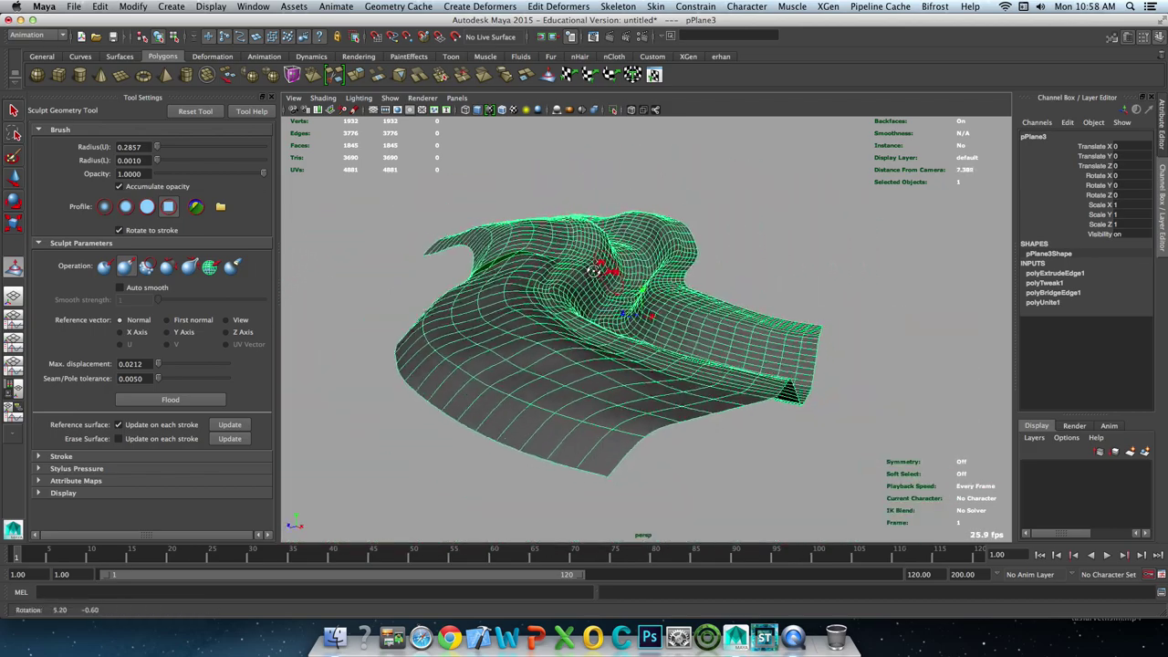
Deselect the terrain and render a low-angle channel preview with Maya Hardware 2.0.
{"action": "key", "text": "q"}
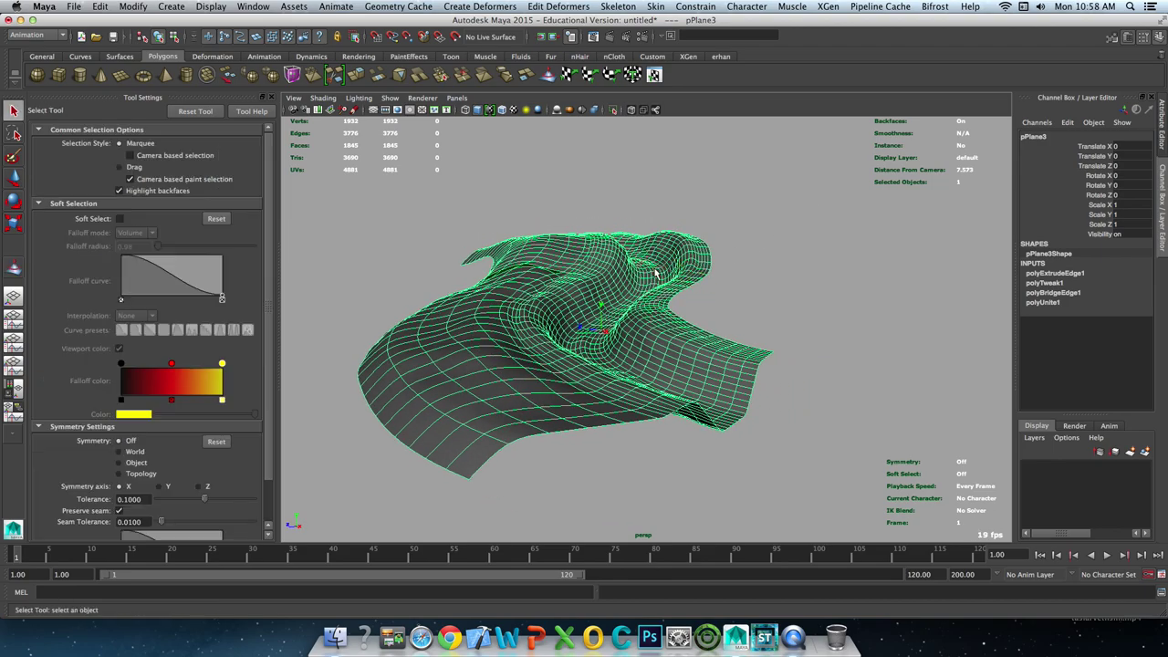
{"action": "left_click", "coordinate": [737, 230]}
{"action": "mouse_move", "coordinate": [543, 311]}
{"action": "left_mouse_down", "text": "alt"}
{"action": "mouse_move", "coordinate": [568, 324]}
{"action": "mouse_move", "coordinate": [529, 297]}
{"action": "mouse_move", "coordinate": [583, 275]}
{"action": "left_mouse_up", "text": "alt"}
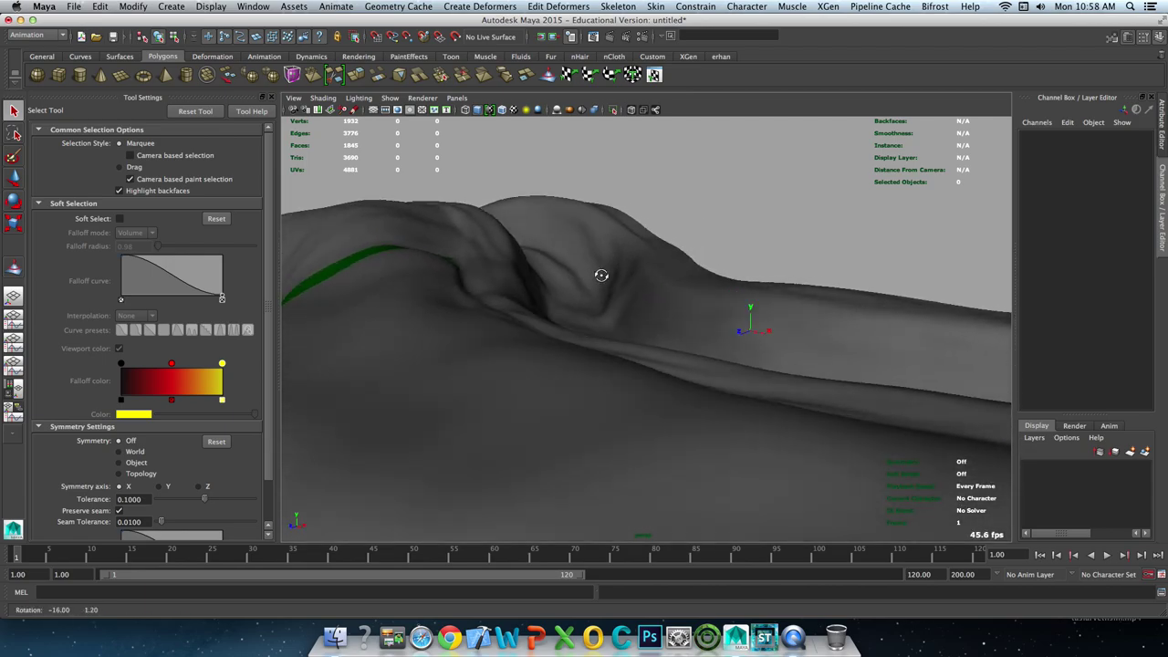
{"action": "left_click_drag", "start_coordinate": [583, 276], "coordinate": [594, 234], "text": "alt"}
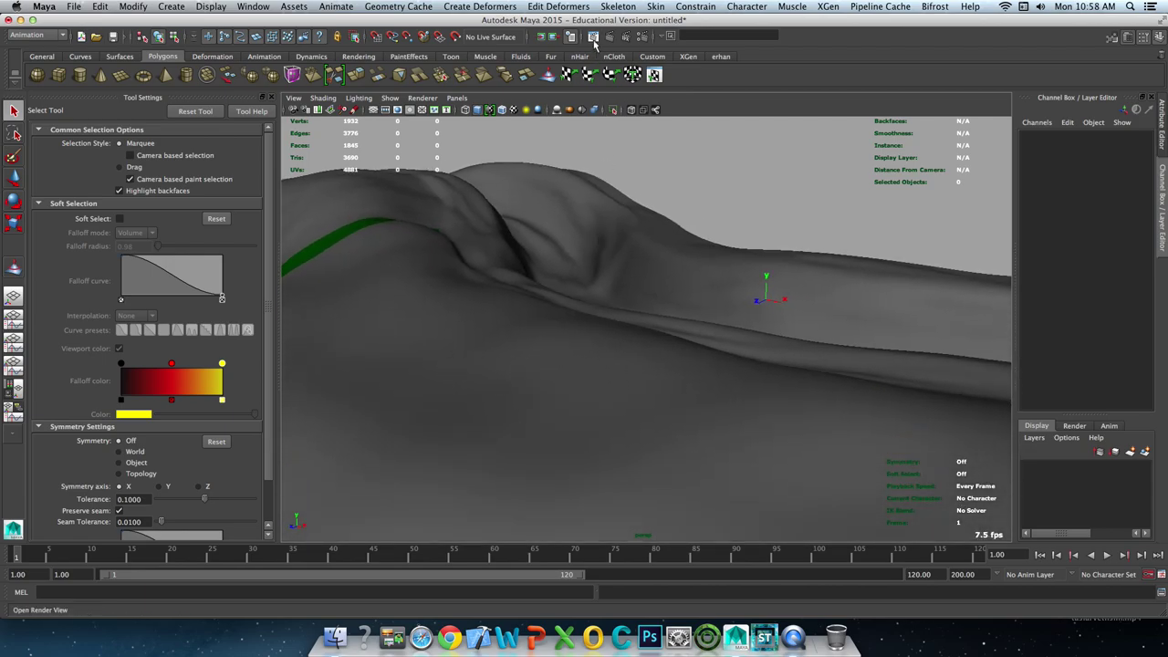
{"action": "left_click", "coordinate": [593, 36]}
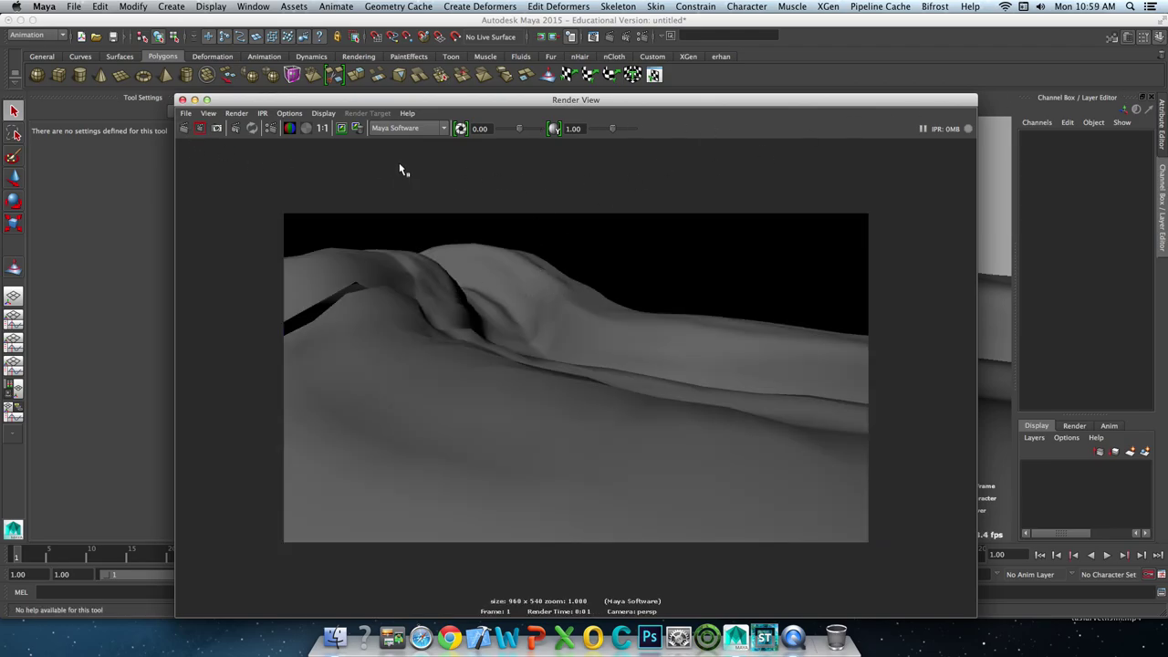
{"action": "left_click", "coordinate": [401, 129]}
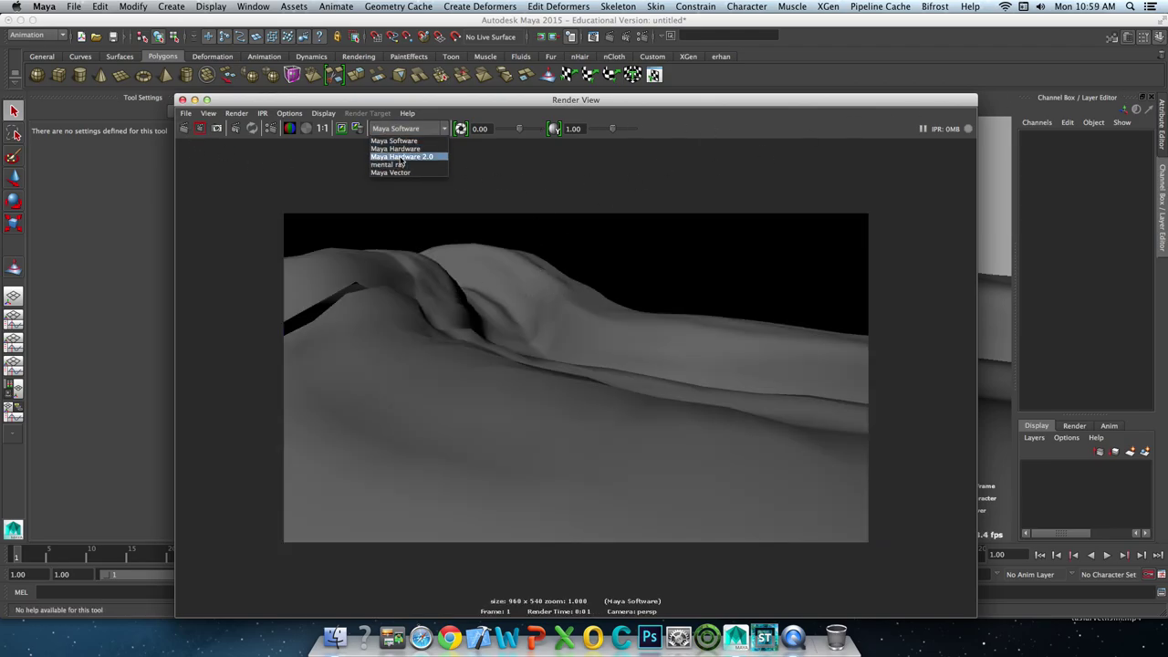
{"action": "left_click", "coordinate": [401, 157]}
{"action": "left_click", "coordinate": [182, 129]}
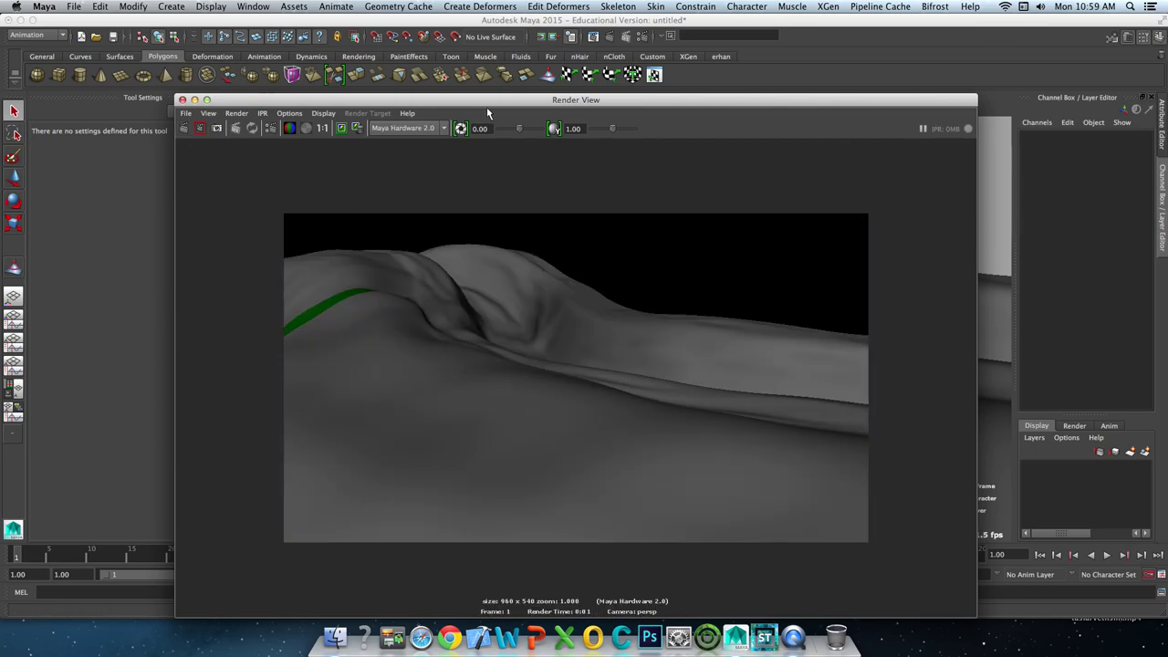
Display the terrain shaded with a wireframe overlay.
{"action": "left_click_drag", "start_coordinate": [511, 99], "coordinate": [173, 422]}
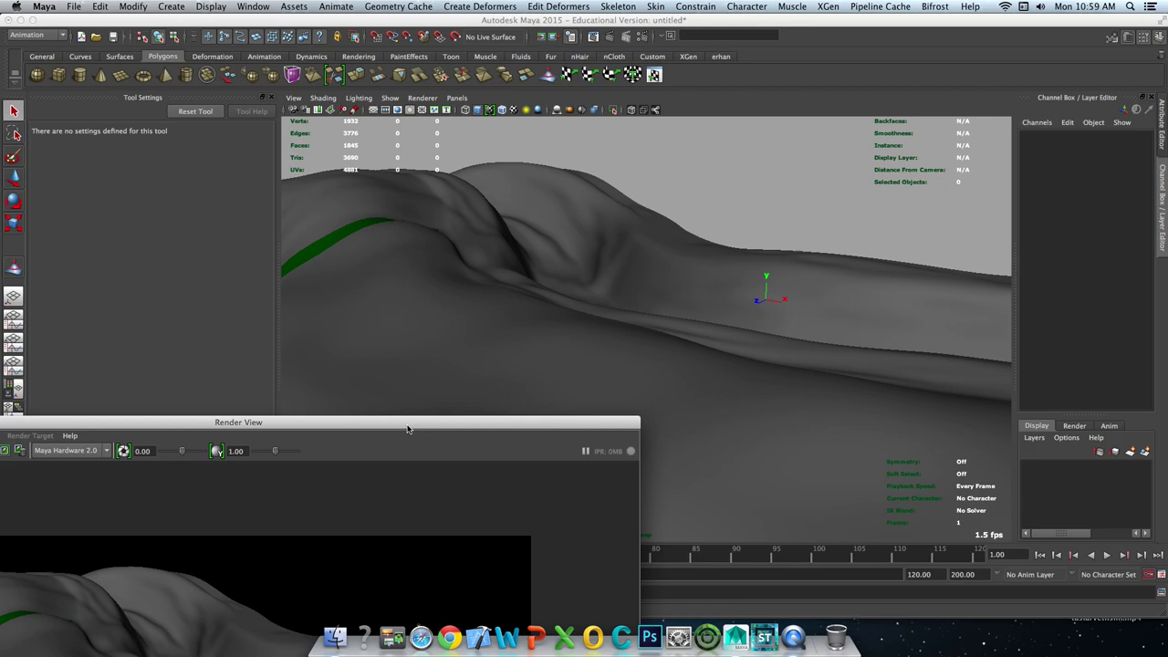
{"action": "left_click", "coordinate": [609, 325]}
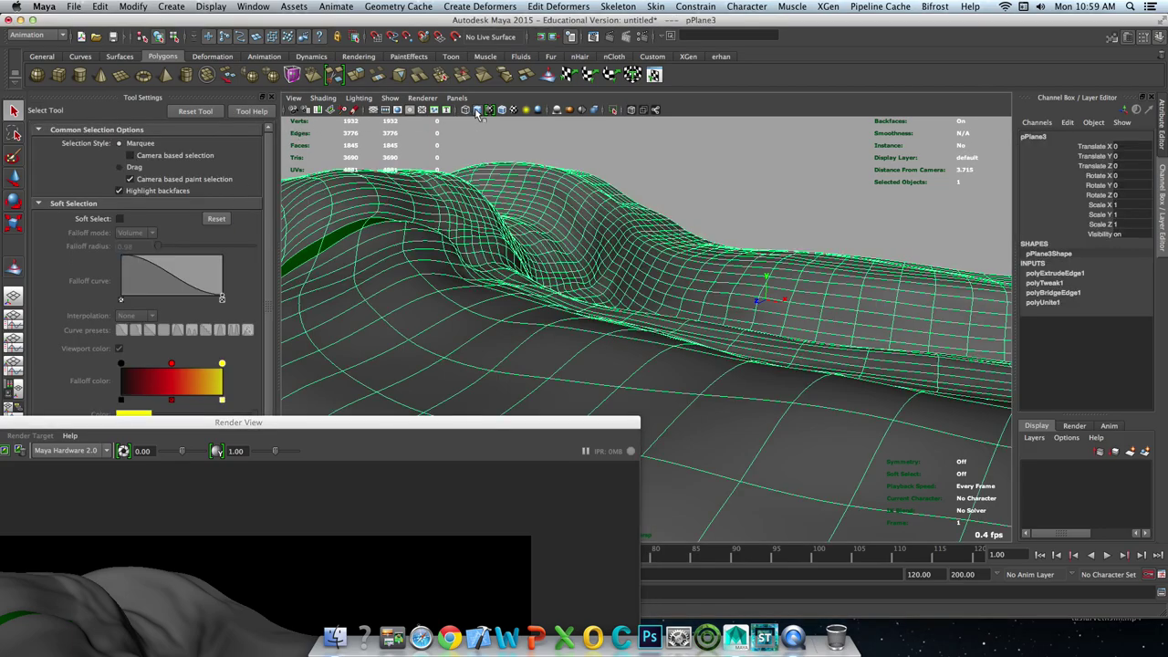
{"action": "left_click", "coordinate": [477, 110]}
{"action": "left_click", "coordinate": [598, 160]}
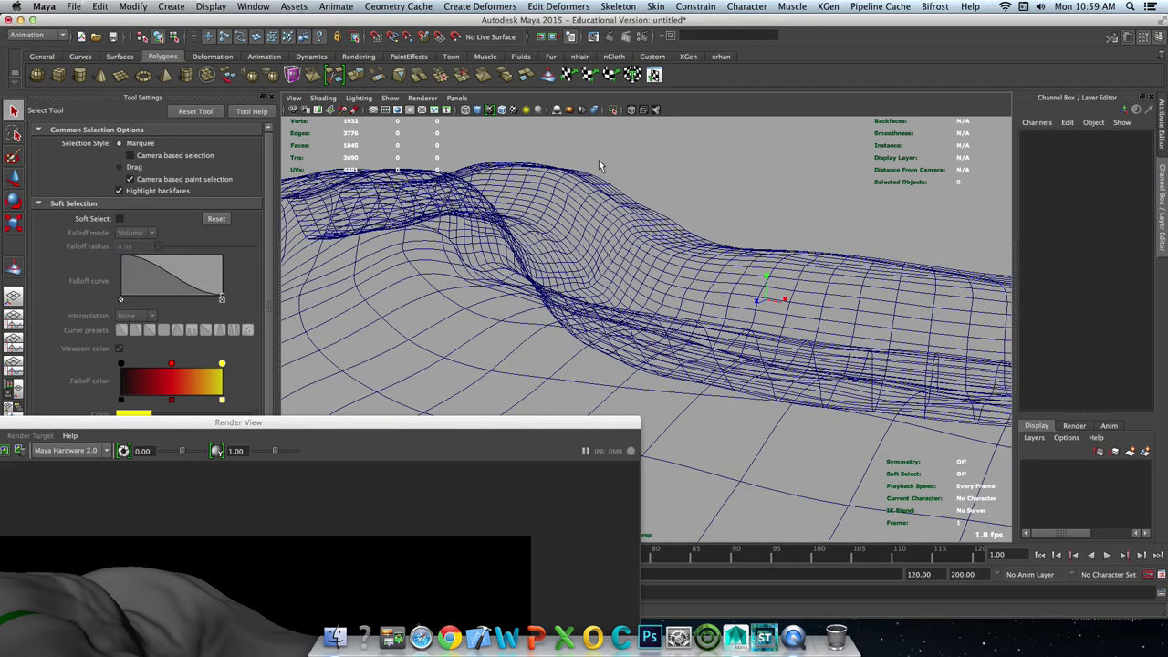
{"action": "left_click", "coordinate": [477, 109]}
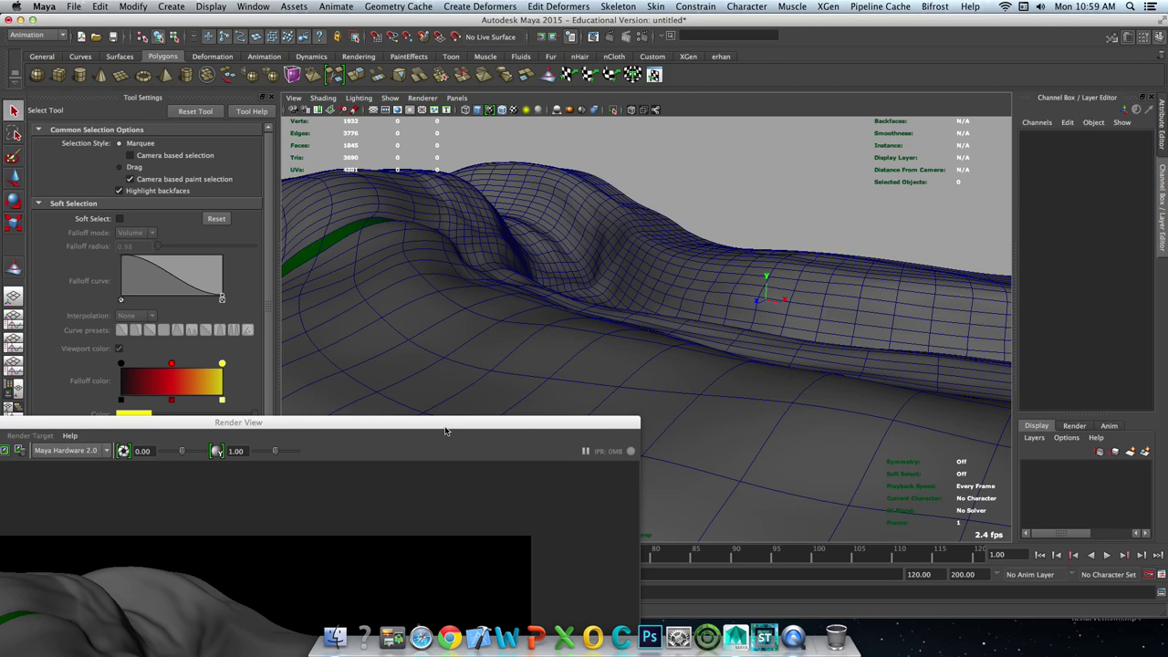
Re-render the preview with Maya Hardware, then close Render View.
{"action": "left_click_drag", "start_coordinate": [445, 422], "coordinate": [847, 134]}
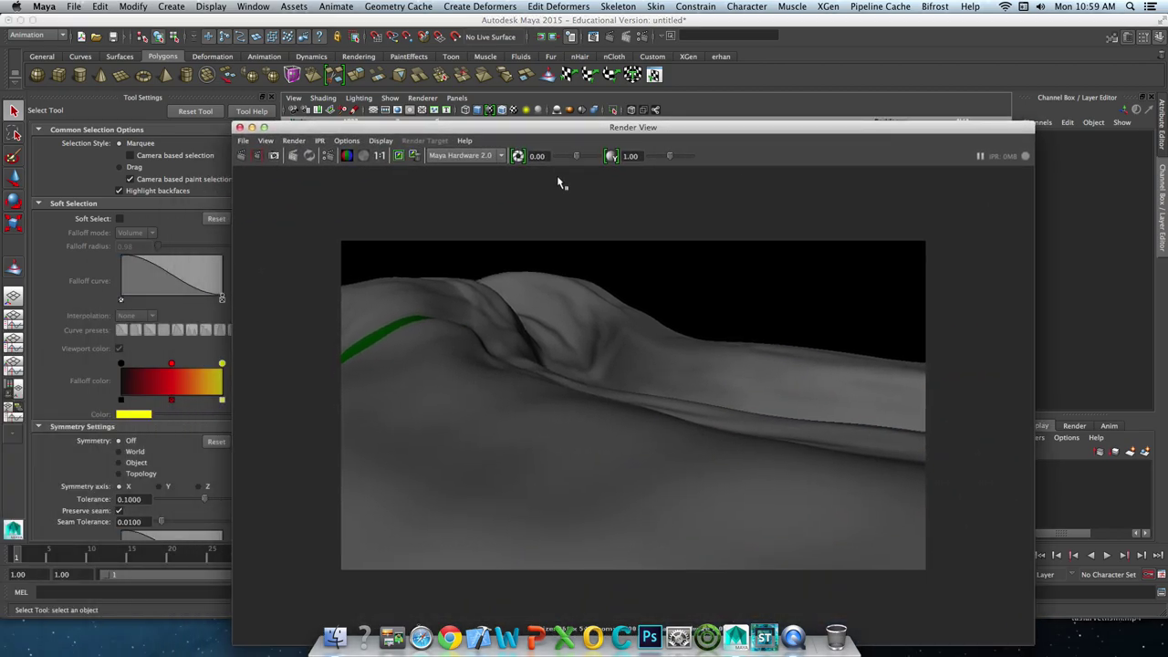
{"action": "left_click", "coordinate": [247, 156]}
{"action": "left_click", "coordinate": [471, 158]}
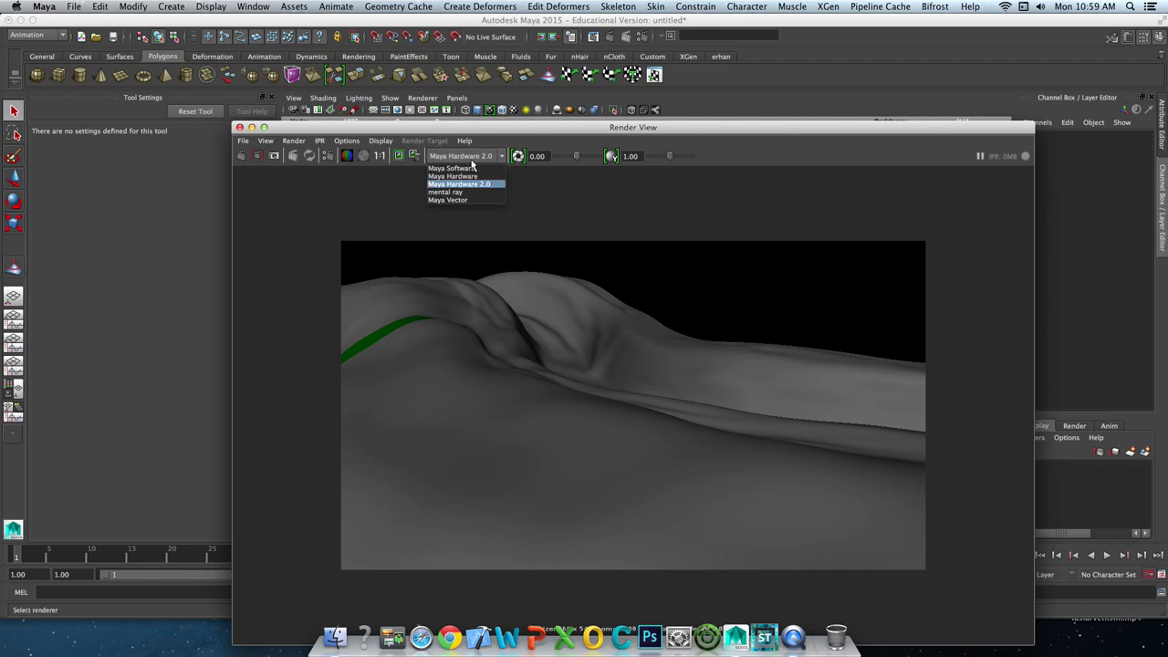
{"action": "left_click", "coordinate": [472, 162]}
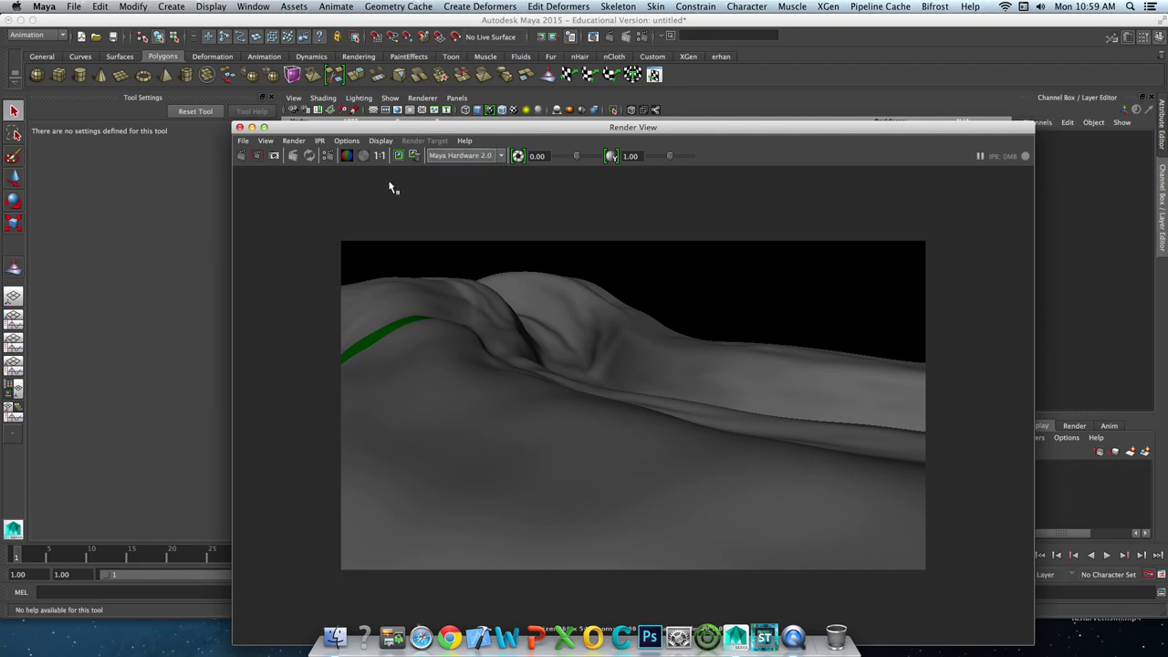
{"action": "left_click", "coordinate": [458, 160]}
{"action": "left_click", "coordinate": [451, 176]}
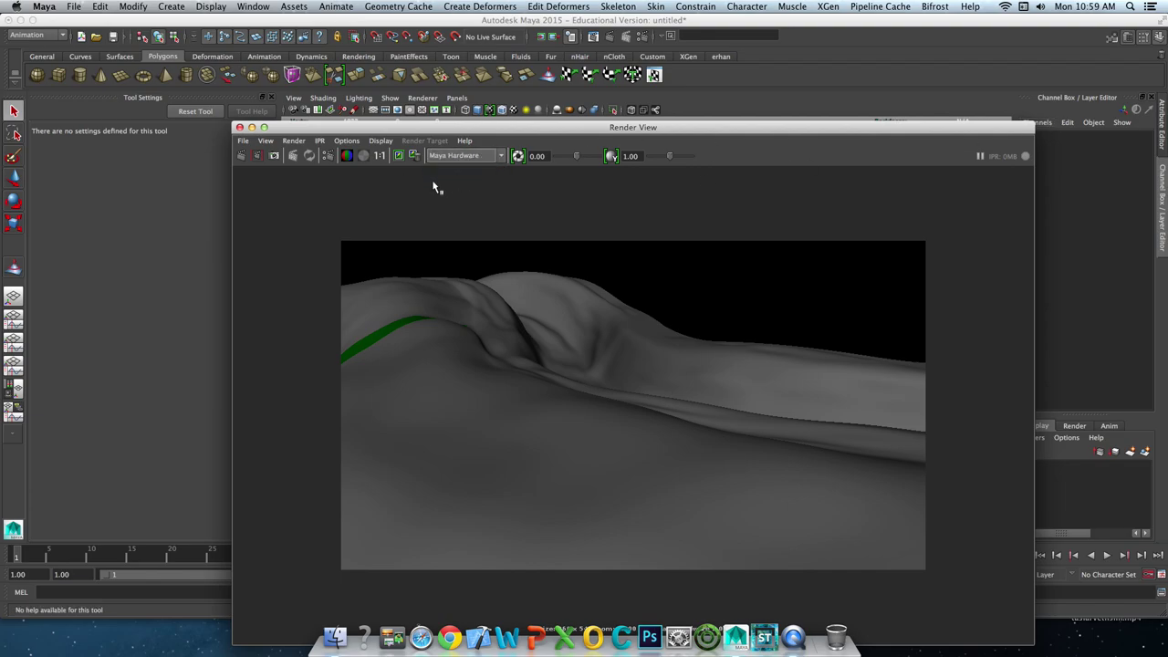
{"action": "left_click", "coordinate": [241, 157]}
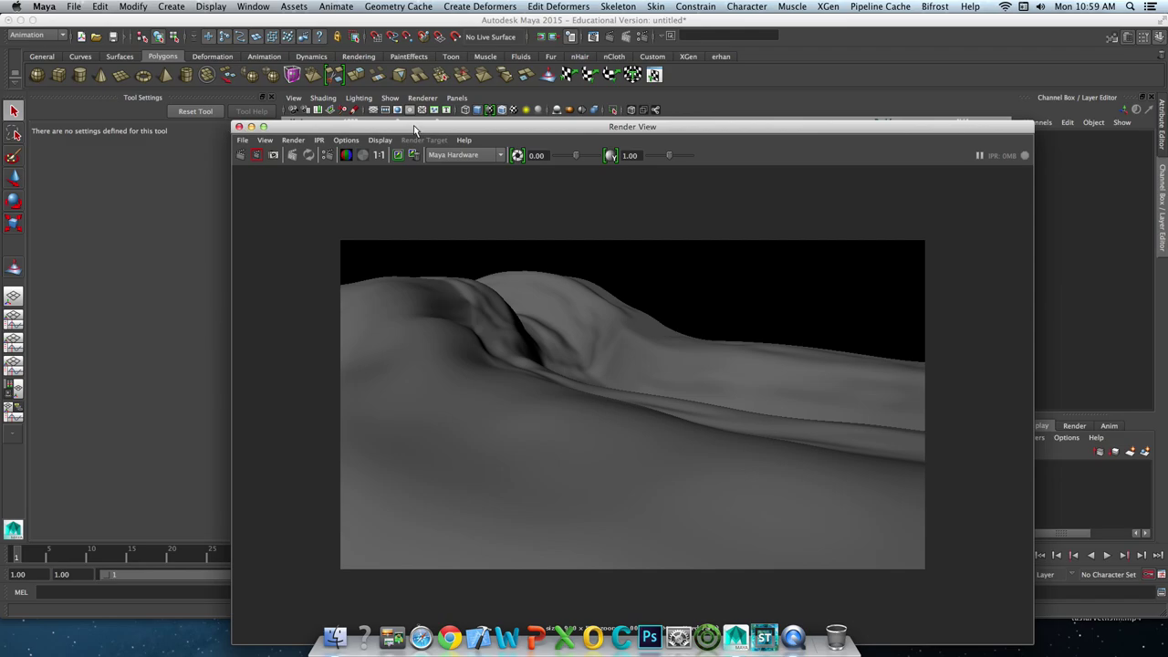
{"action": "left_click_drag", "start_coordinate": [418, 130], "coordinate": [359, 144]}
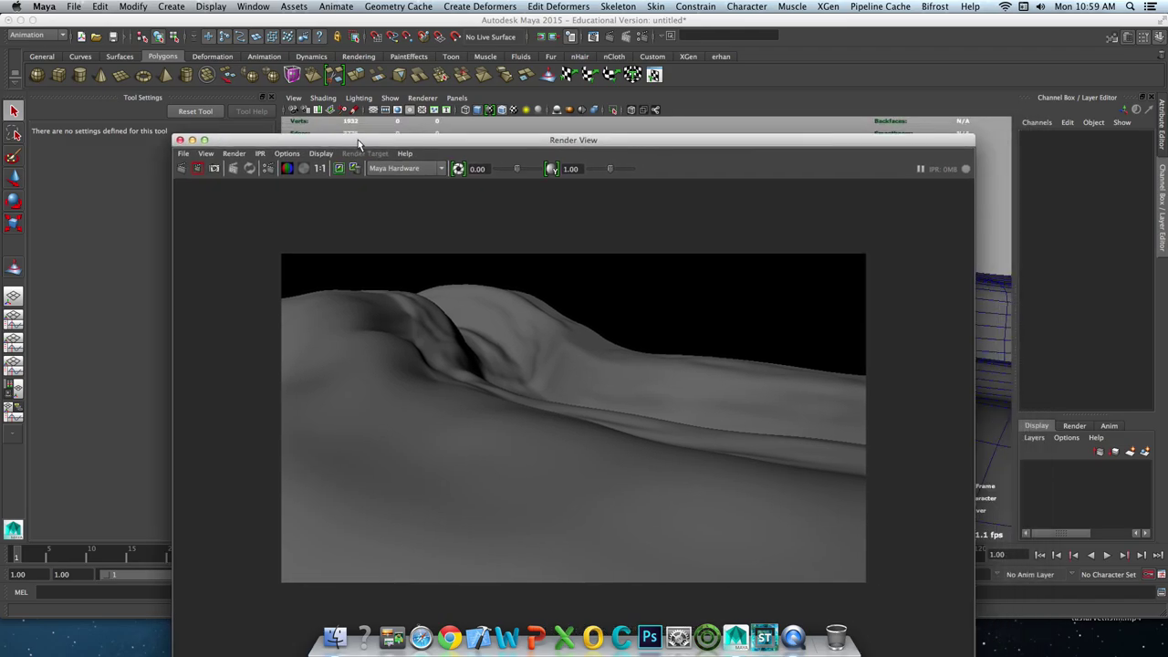
{"action": "left_click", "coordinate": [180, 140]}
Open Render Settings, still on Maya Hardware at 960 x 540, and review the renderer list.
{"action": "mouse_move", "coordinate": [535, 273]}
{"action": "left_mouse_down", "text": "alt"}
{"action": "mouse_move", "coordinate": [553, 268]}
{"action": "mouse_move", "coordinate": [496, 320]}
{"action": "mouse_move", "coordinate": [615, 334]}
{"action": "mouse_move", "coordinate": [526, 355]}
{"action": "left_mouse_up", "text": "alt"}
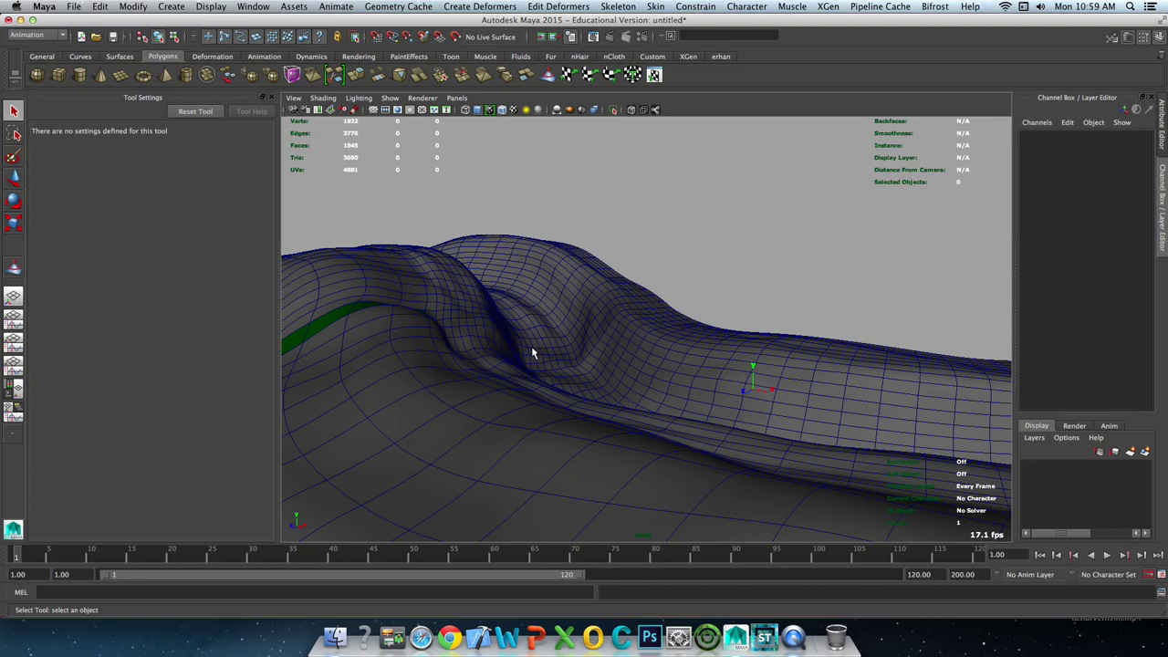
{"action": "left_click_drag", "start_coordinate": [592, 363], "coordinate": [602, 317], "text": "alt"}
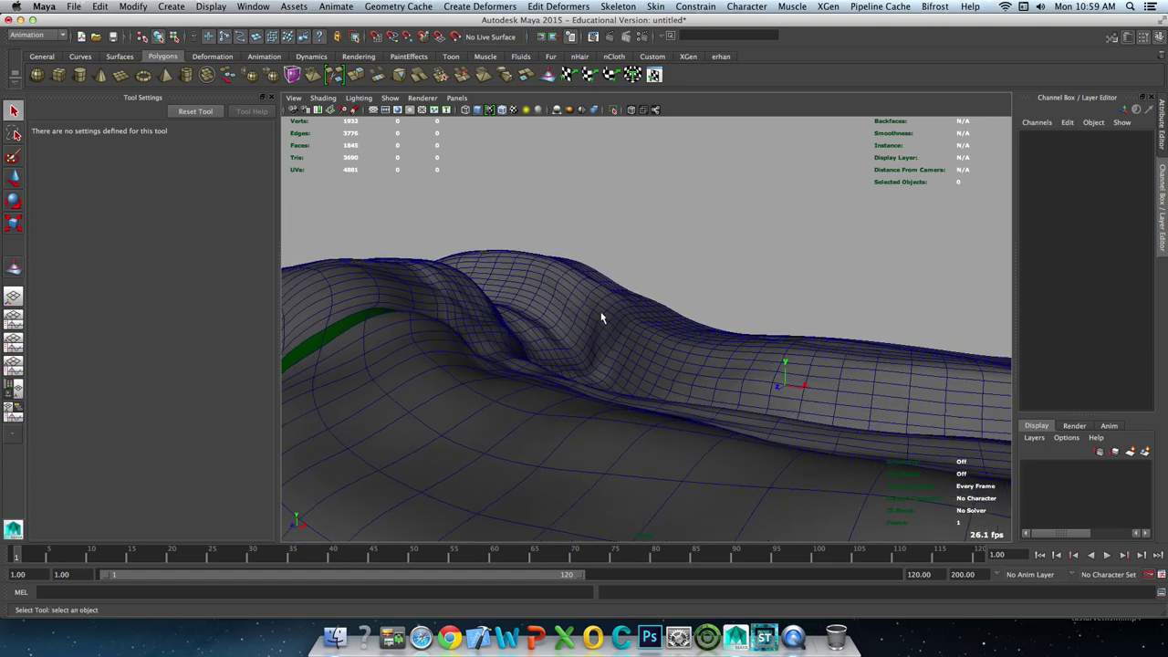
{"action": "left_click", "coordinate": [642, 36]}
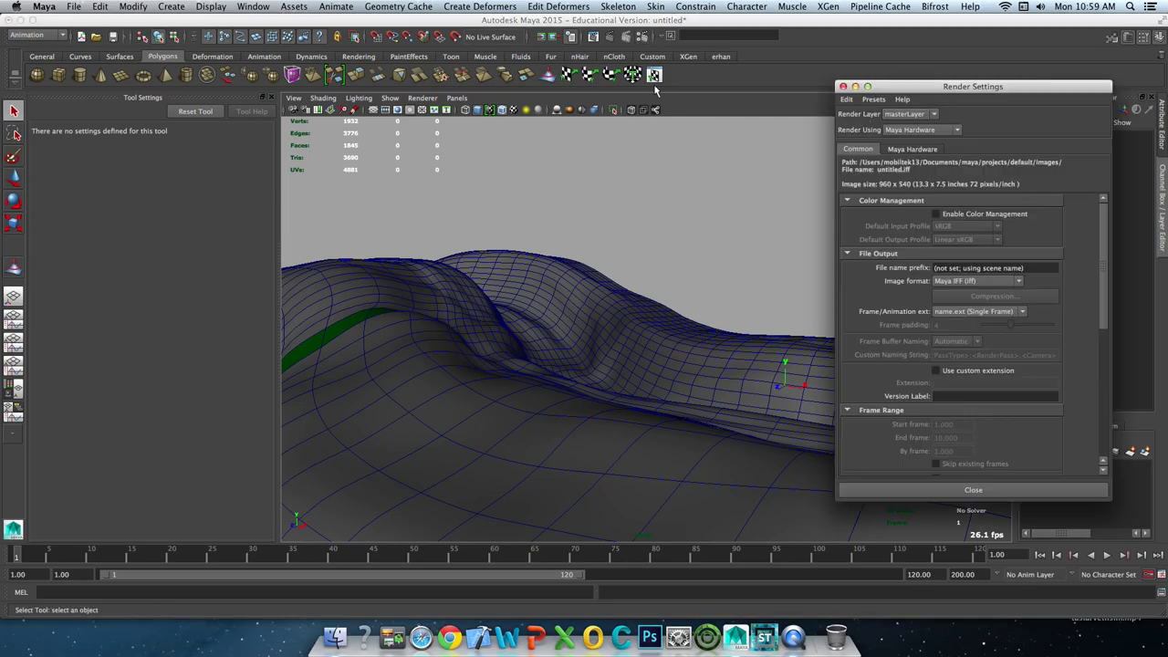
{"action": "left_click", "coordinate": [926, 130]}
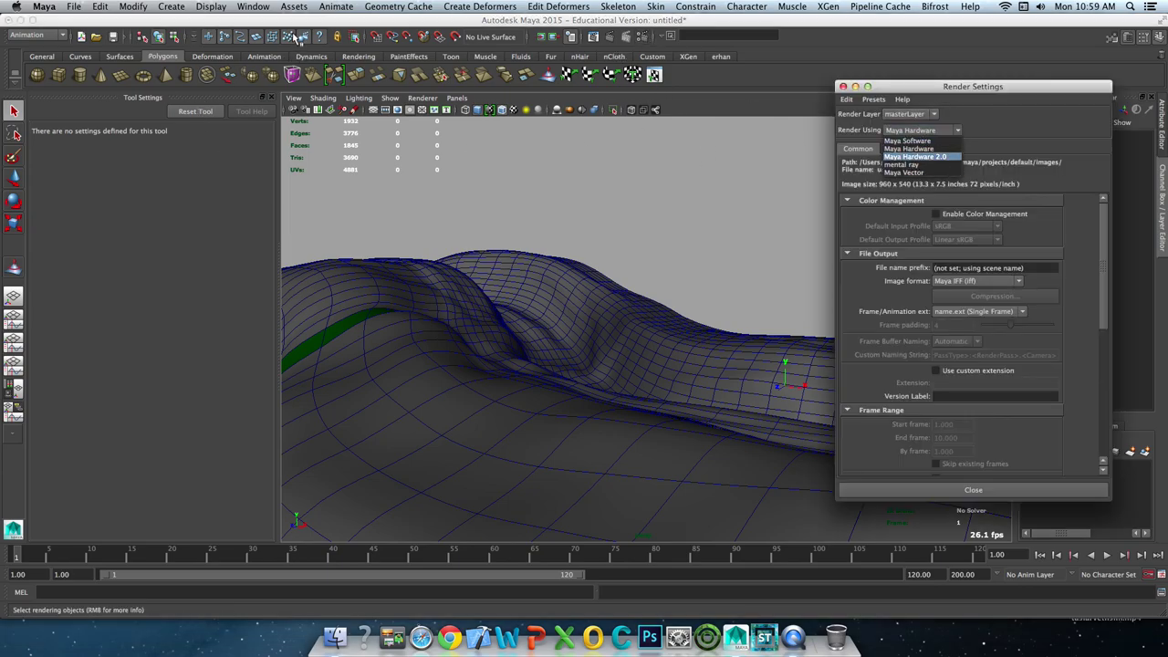
{"action": "left_click", "coordinate": [252, 8]}
{"action": "mouse_move", "coordinate": [287, 74]}
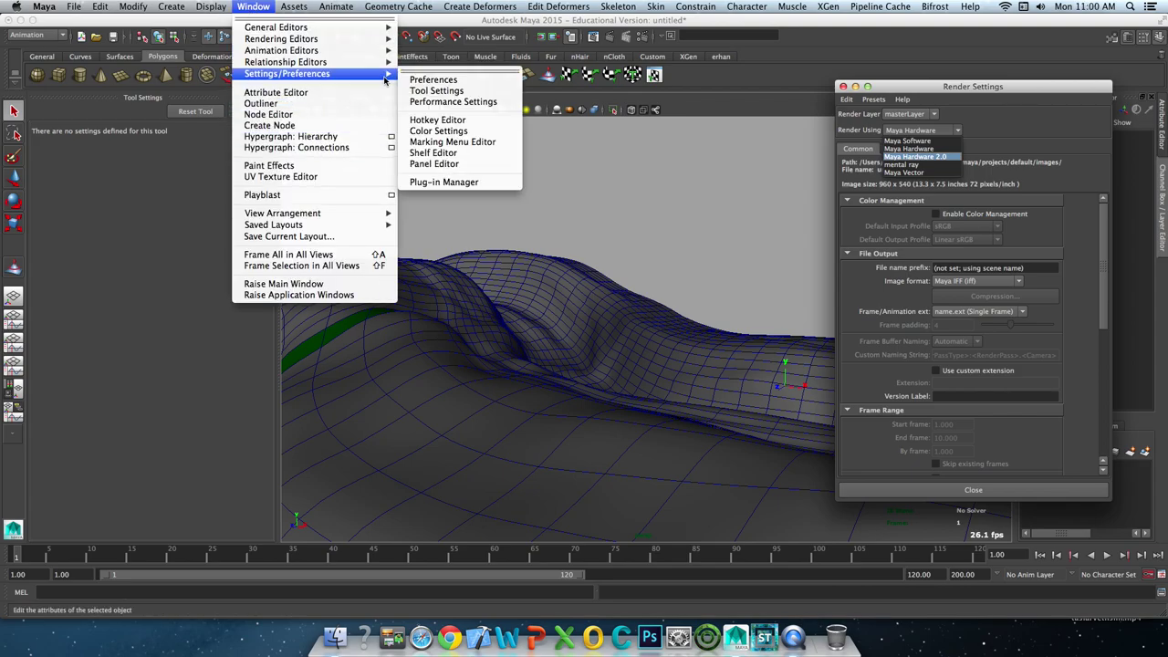
Load the Mayatomr.bundle mental ray plug-in in the Plug-in Manager.
{"action": "left_click", "coordinate": [447, 183]}
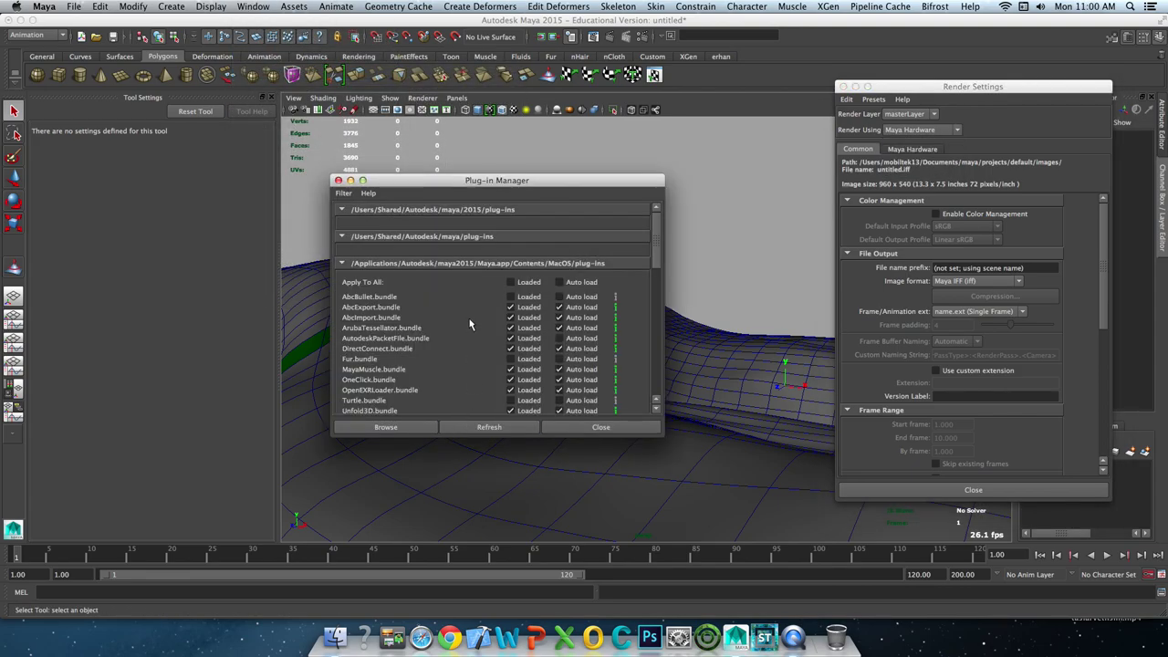
{"action": "scroll", "coordinate": [464, 324], "scroll_direction": "down", "scroll_amount": 3}
{"action": "scroll", "coordinate": [465, 319], "scroll_direction": "down", "scroll_amount": 5}
{"action": "scroll", "coordinate": [466, 317], "scroll_direction": "down", "scroll_amount": 5}
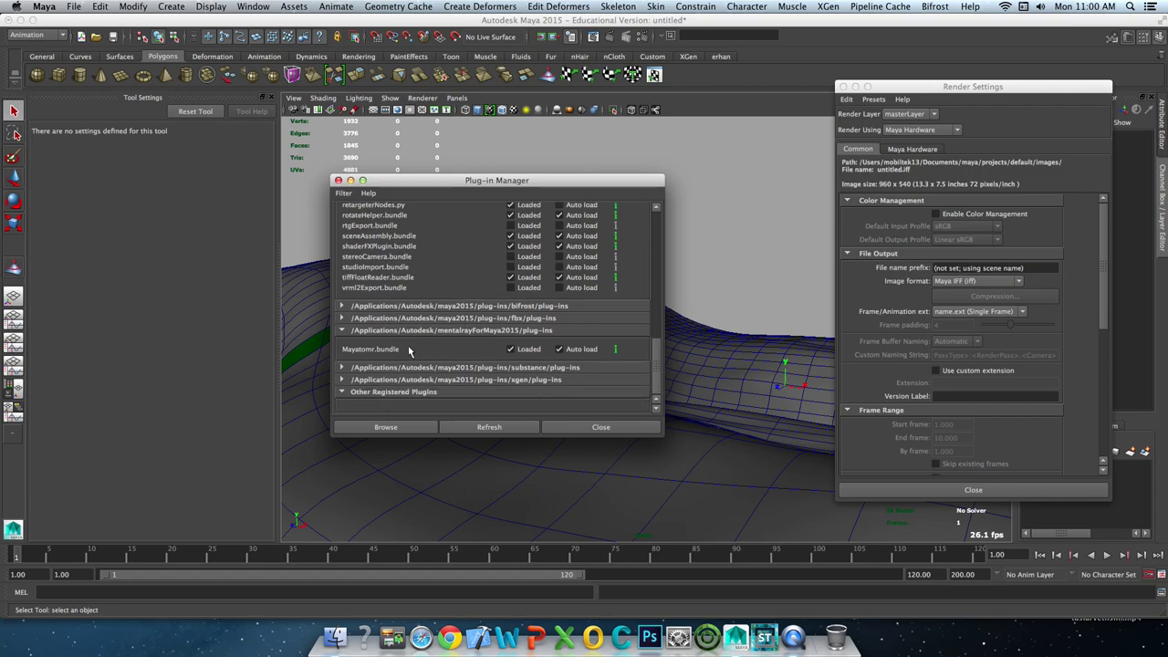
Set Render Using to mental ray and create a Physical Sun and Sky under Indirect Lighting.
{"action": "left_click", "coordinate": [912, 131]}
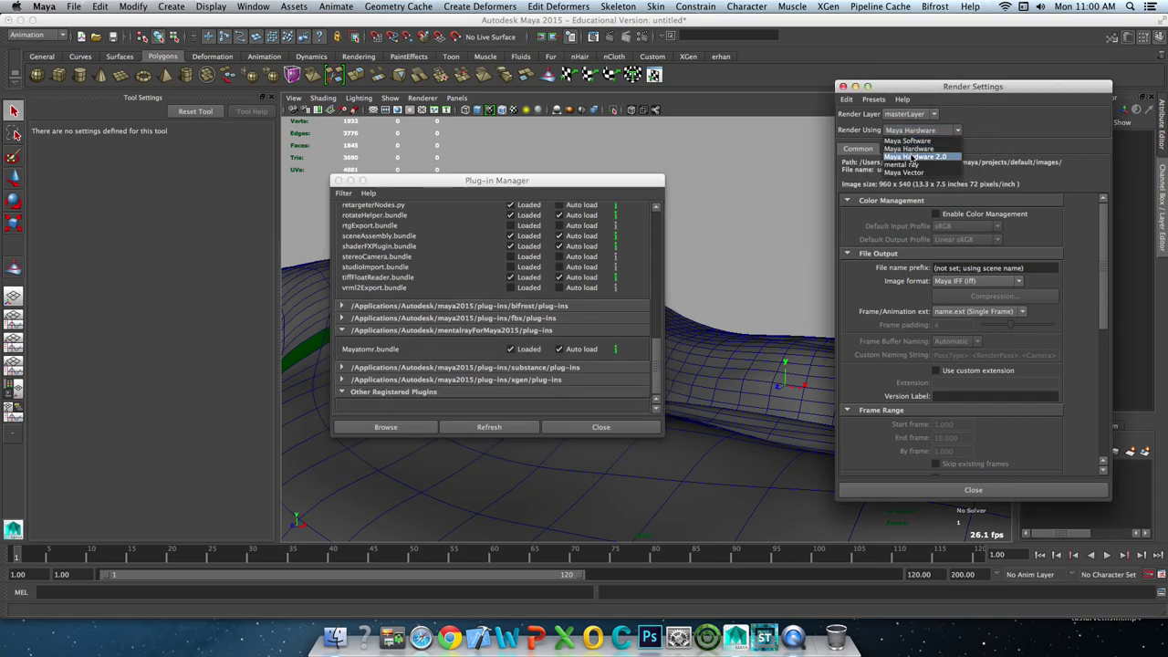
{"action": "left_click", "coordinate": [915, 165]}
{"action": "left_click", "coordinate": [1031, 150]}
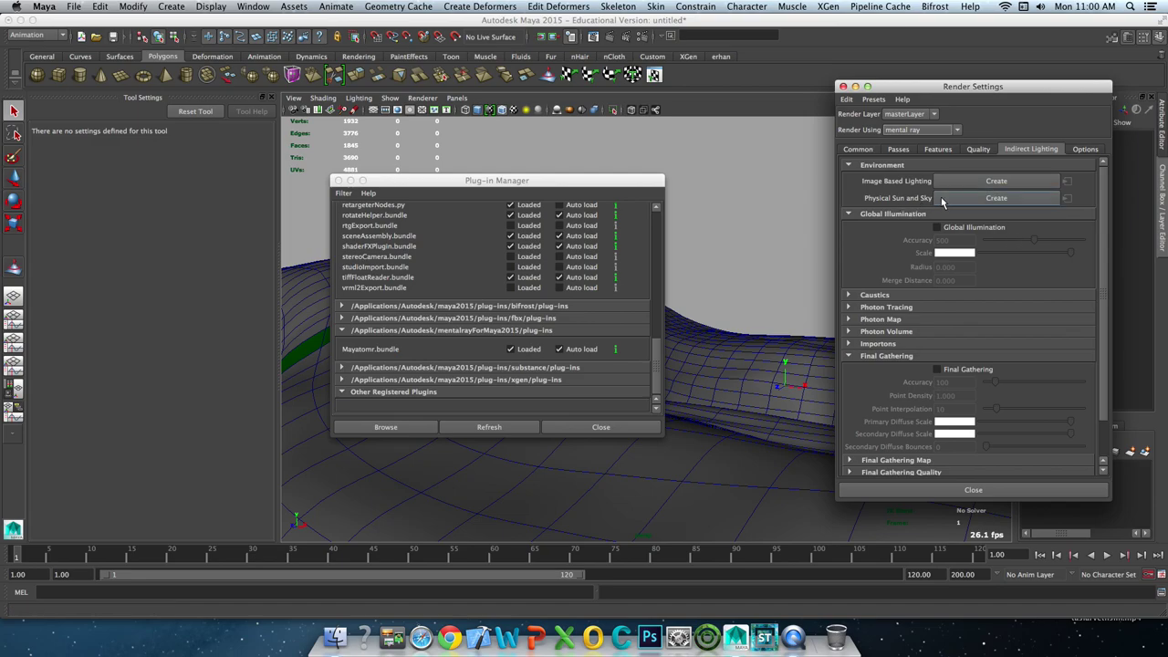
{"action": "left_click", "coordinate": [954, 197]}
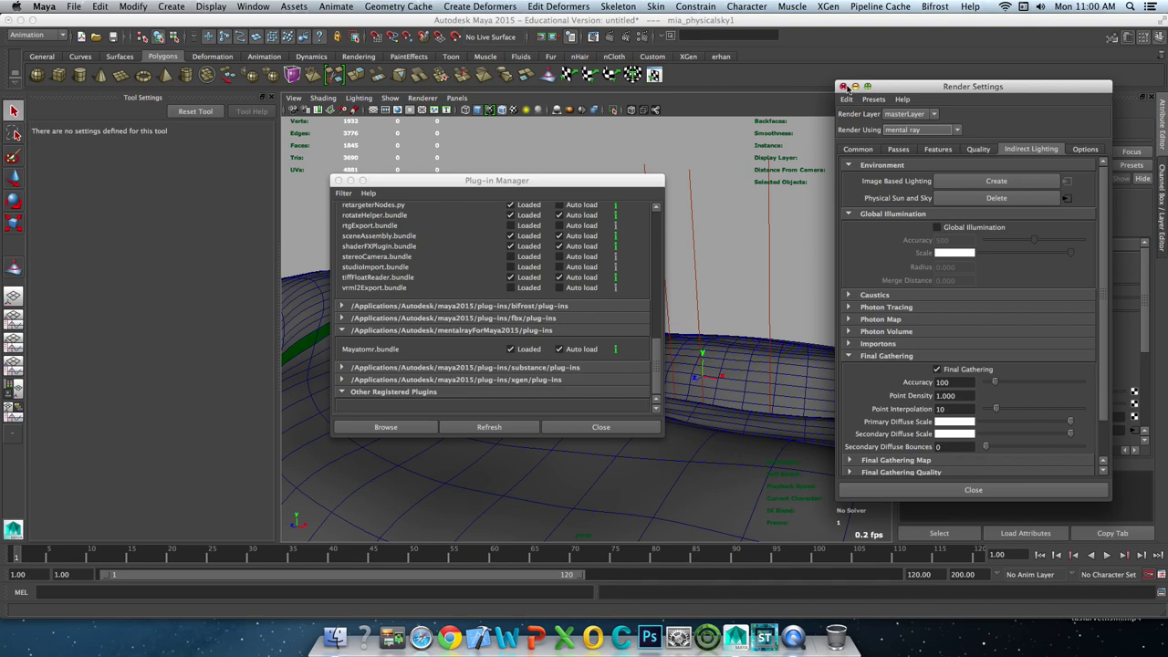
{"action": "left_click", "coordinate": [843, 87]}
{"action": "left_click", "coordinate": [338, 180]}
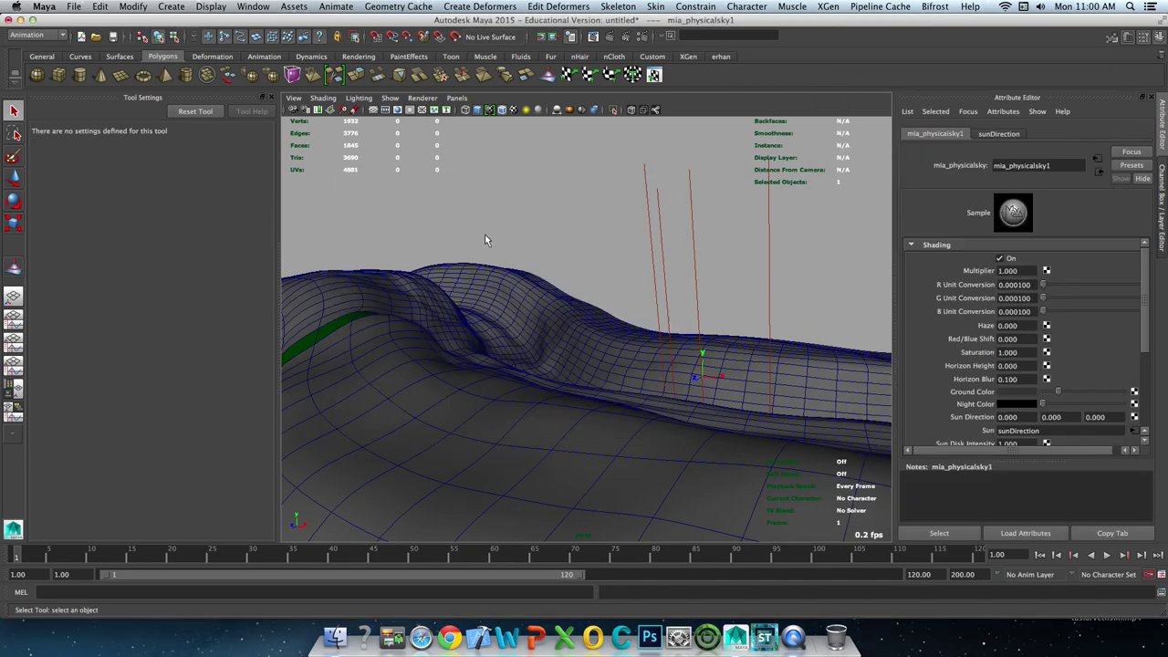
Rotate the sun light to change its direction.
{"action": "left_click", "coordinate": [689, 239]}
{"action": "key", "text": "e"}
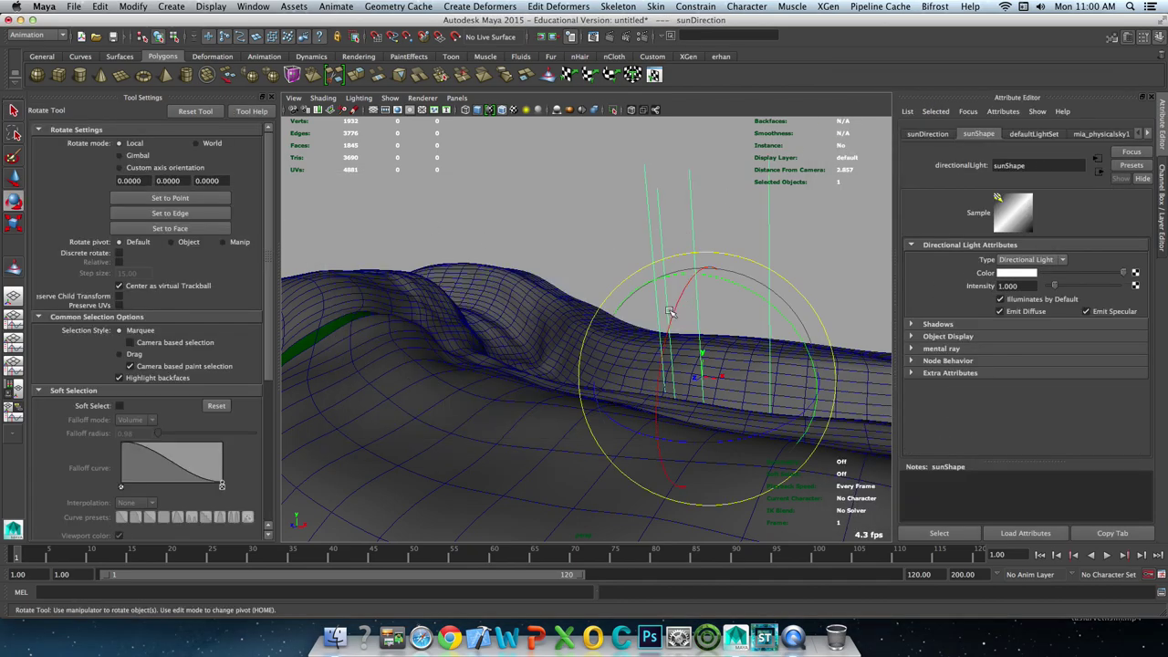
{"action": "mouse_move", "coordinate": [682, 338]}
{"action": "left_mouse_down"}
{"action": "mouse_move", "coordinate": [721, 303]}
{"action": "mouse_move", "coordinate": [681, 396]}
{"action": "left_mouse_up"}
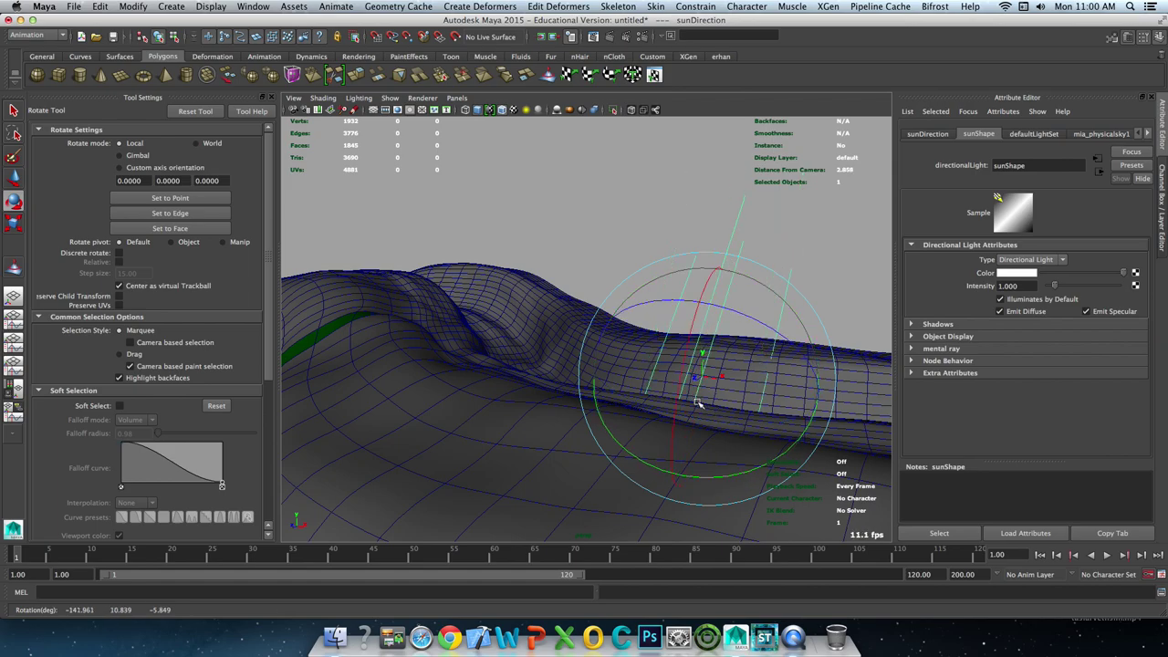
Frame the terrain and sun in the perspective view and render the current frame.
{"action": "scroll", "coordinate": [640, 379], "scroll_direction": "up", "scroll_amount": 3}
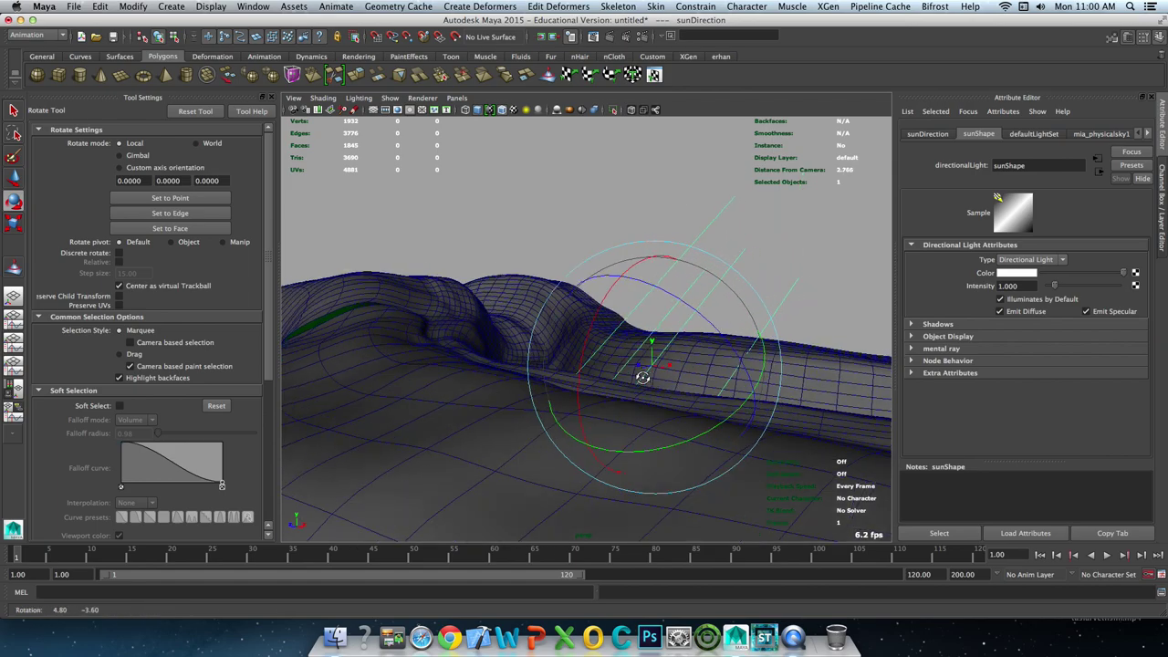
{"action": "scroll", "coordinate": [620, 378], "scroll_direction": "up", "scroll_amount": 3}
{"action": "mouse_move", "coordinate": [600, 373]}
{"action": "left_mouse_down", "text": "alt"}
{"action": "mouse_move", "coordinate": [640, 340]}
{"action": "mouse_move", "coordinate": [627, 339]}
{"action": "left_mouse_up", "text": "alt"}
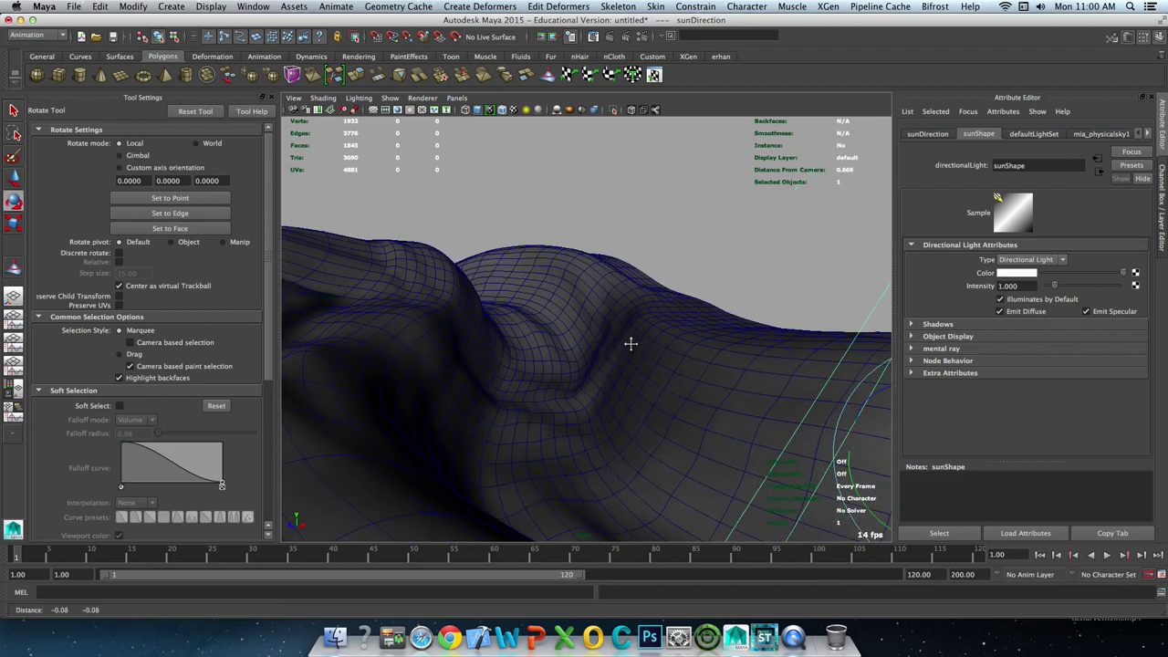
{"action": "scroll", "coordinate": [636, 329], "scroll_direction": "up", "scroll_amount": 1}
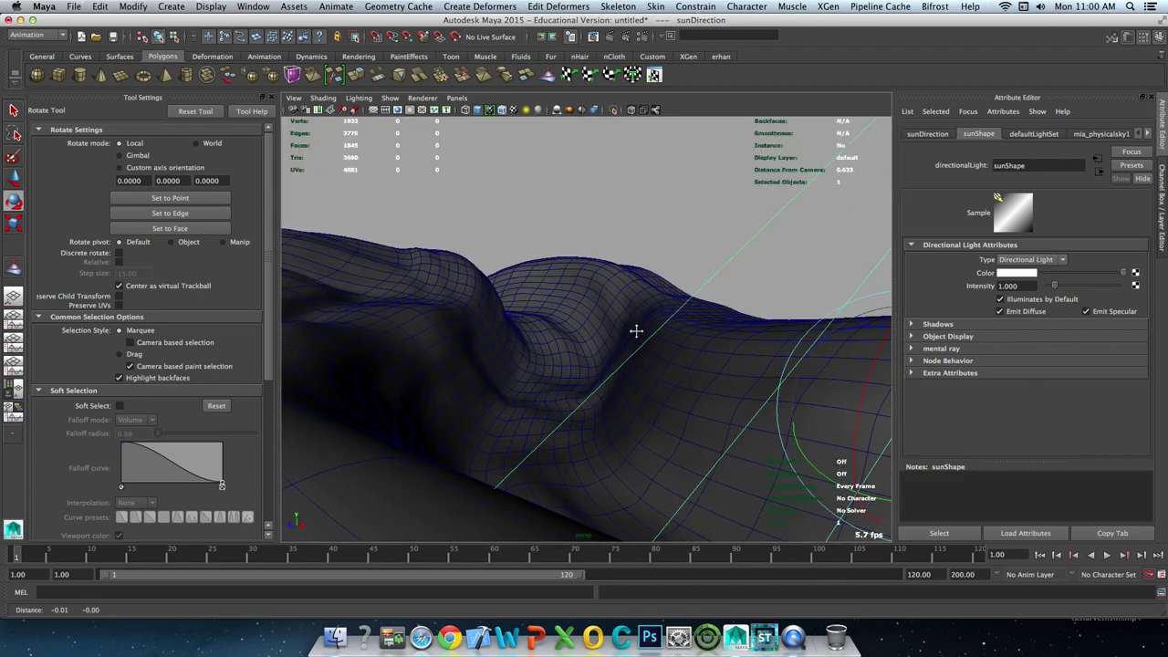
{"action": "left_click_drag", "start_coordinate": [430, 274], "coordinate": [548, 265], "text": "alt"}
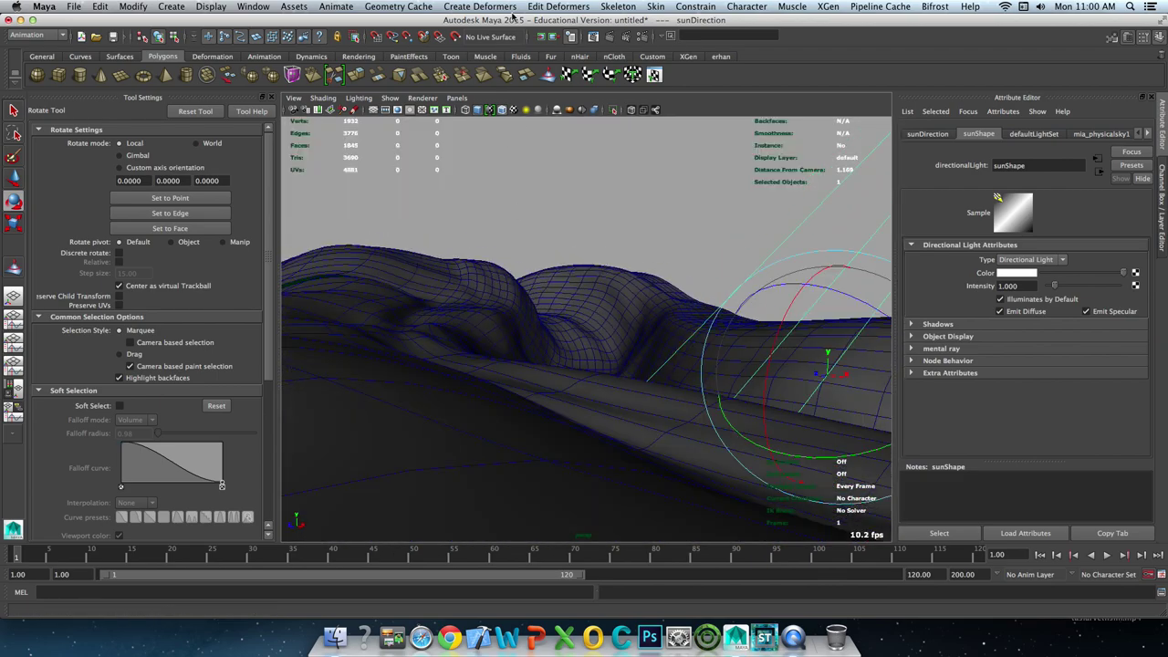
{"action": "left_click", "coordinate": [566, 38]}
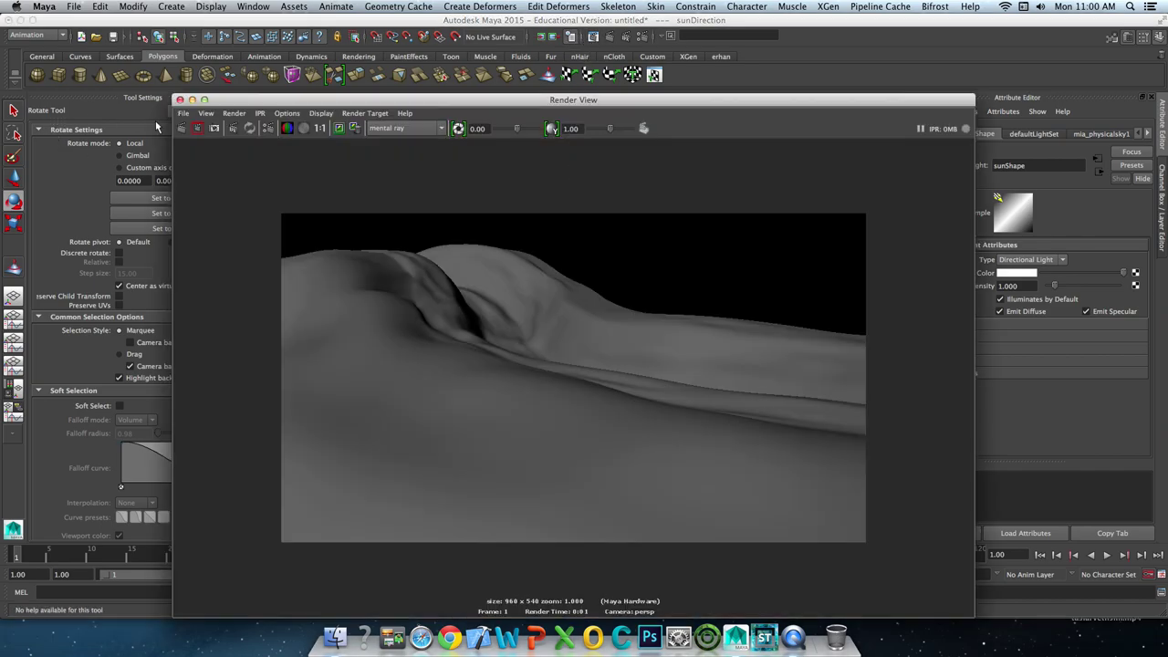
Redo the render of the terrain with mental ray in the Render View.
{"action": "left_click", "coordinate": [182, 128]}
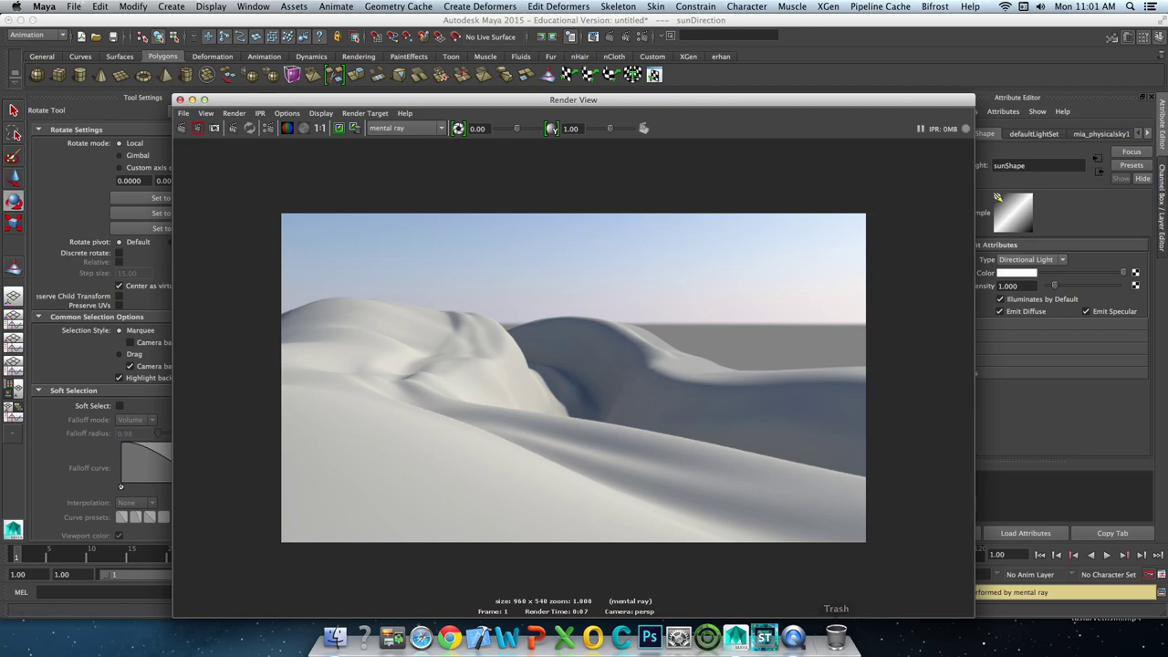
Bring Google Chrome to the front.
{"action": "left_click", "coordinate": [443, 639]}
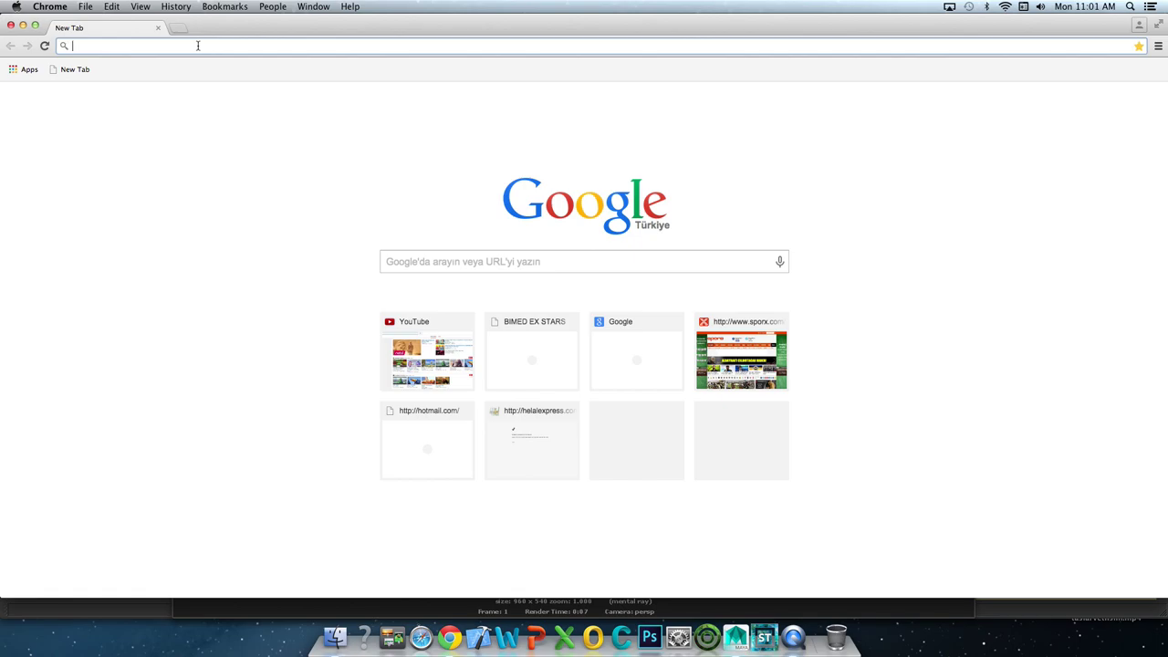
Search for 'fzdschool' from a cleared Chrome address bar.
{"action": "type", "text": "f"}
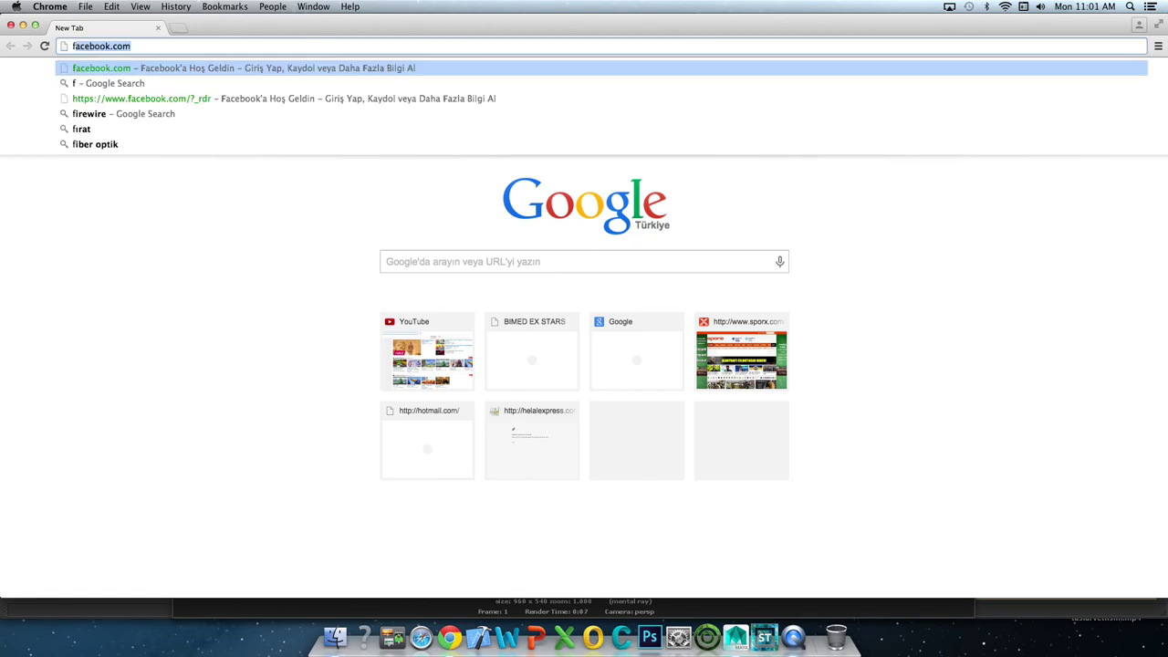
{"action": "key", "text": "BackSpace"}
{"action": "key", "text": "BackSpace"}
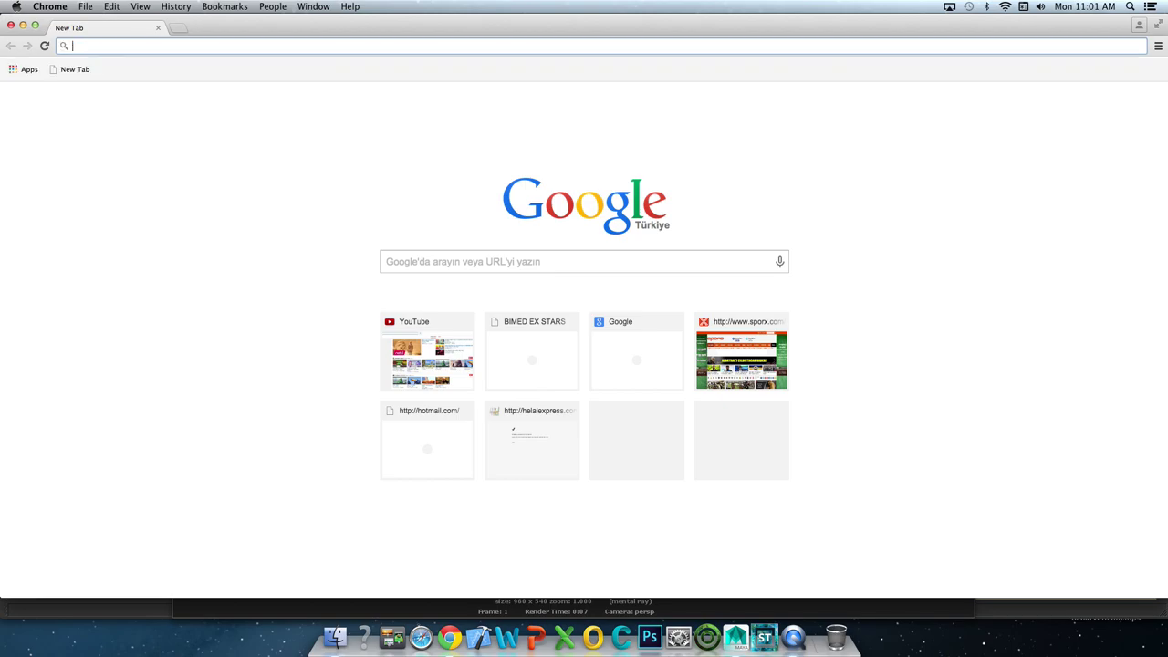
{"action": "type", "text": "y"}
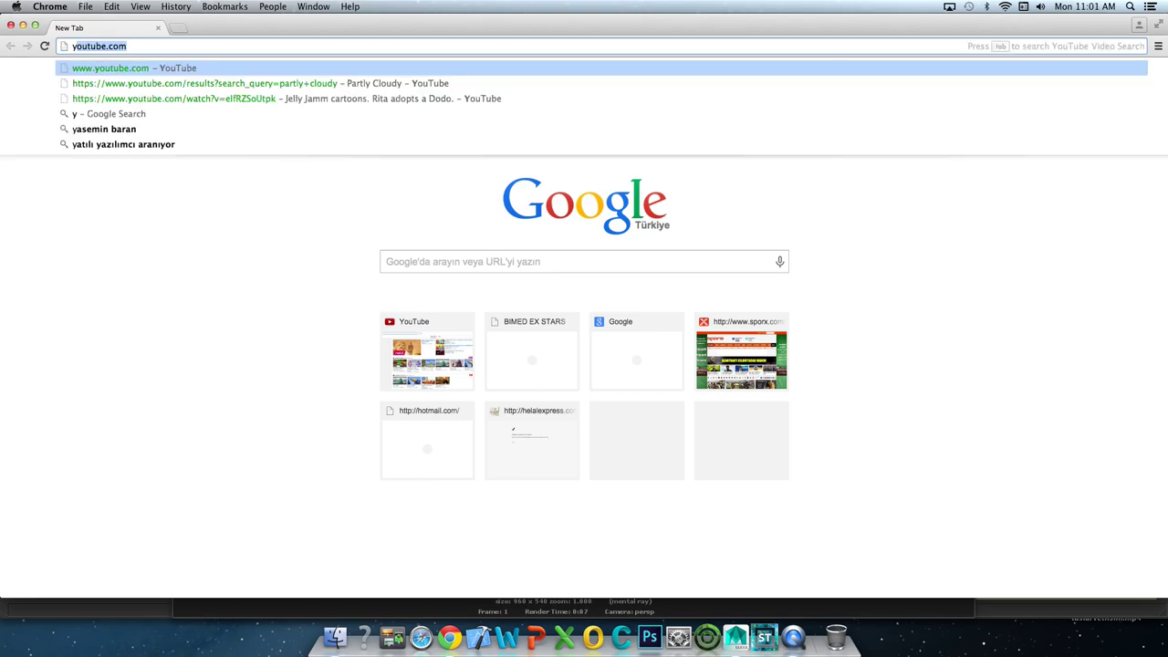
{"action": "key", "text": "BackSpace"}
{"action": "key", "text": "BackSpace"}
{"action": "type", "text": "f"}
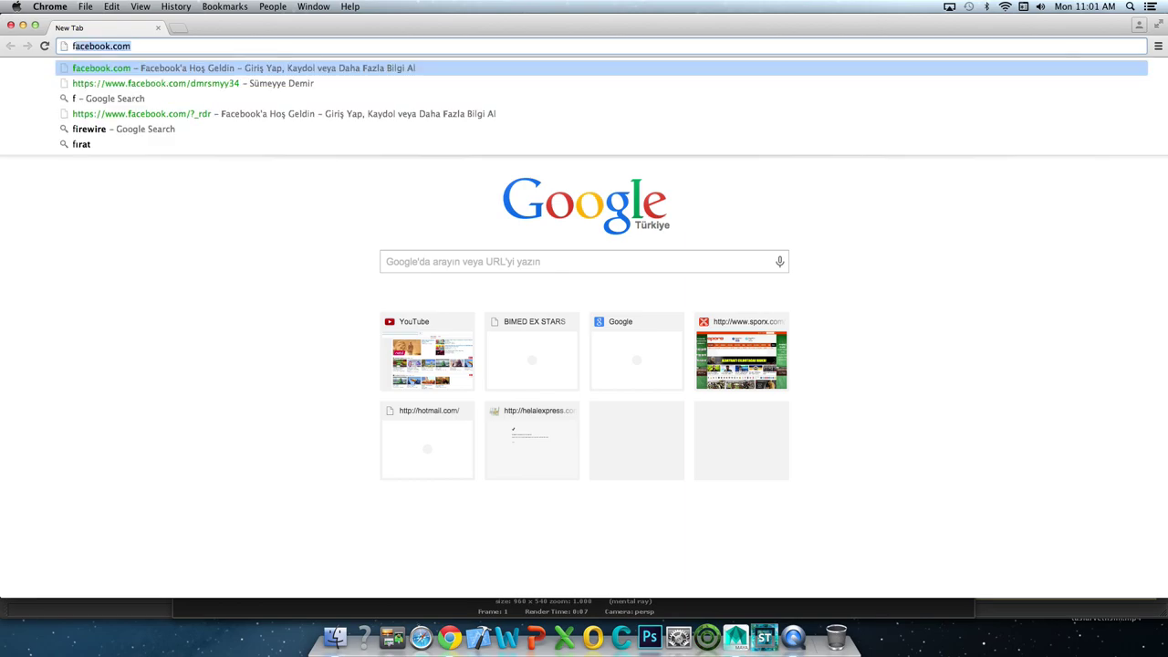
{"action": "type", "text": "zd"}
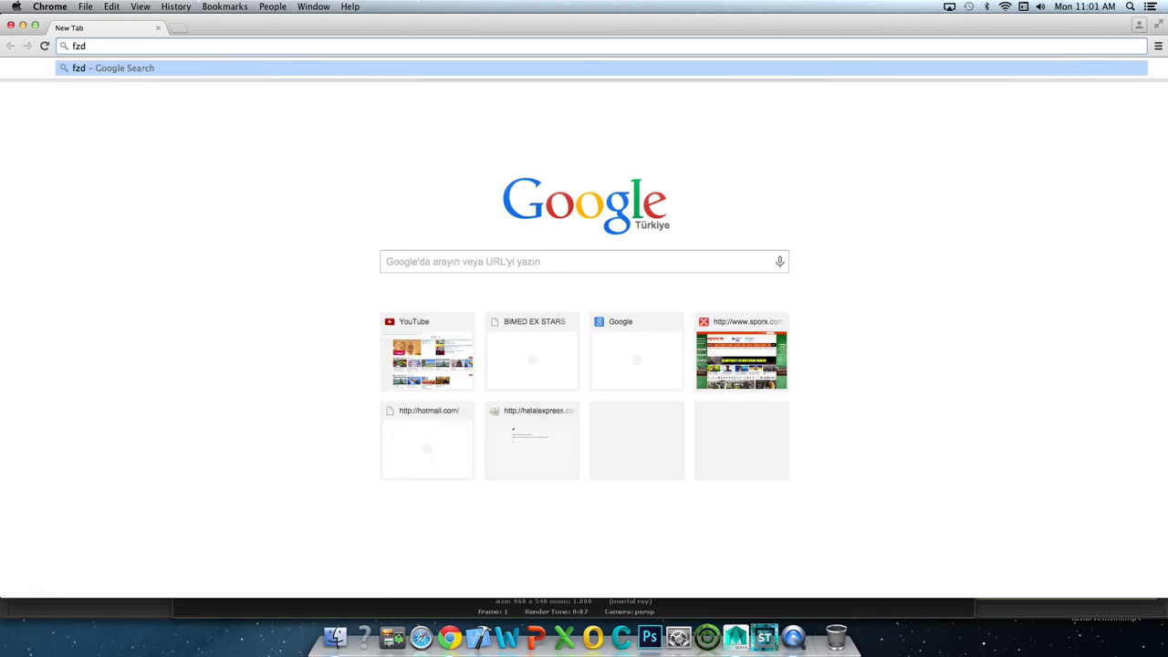
{"action": "type", "text": "s"}
{"action": "type", "text": "chool"}
{"action": "key", "text": "Return"}
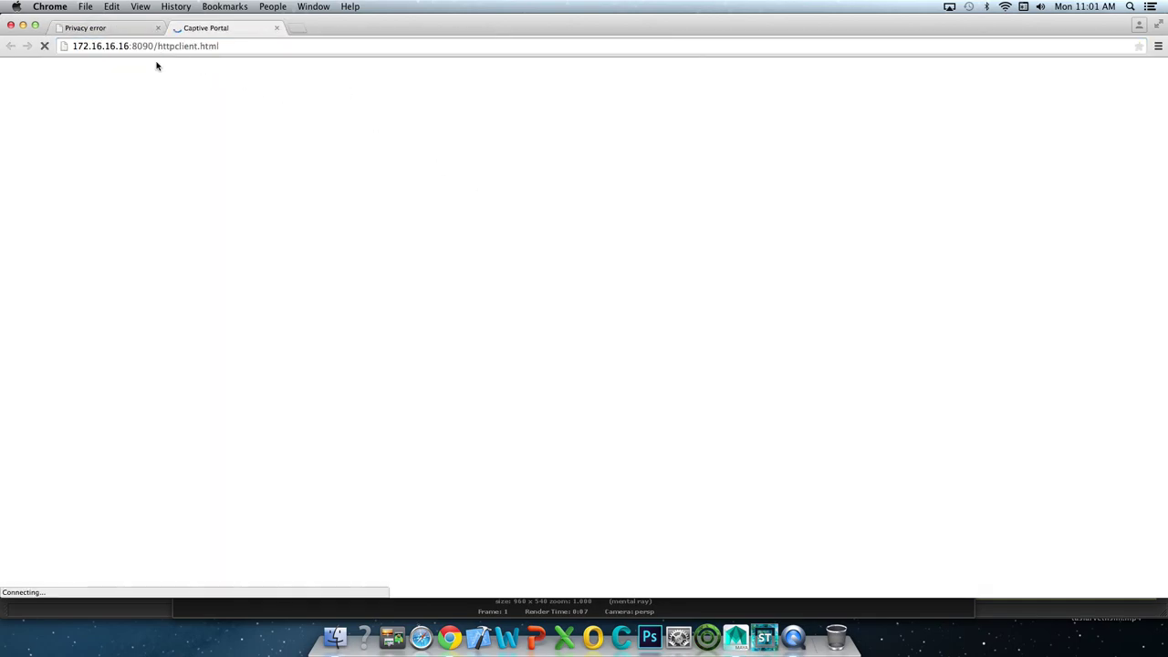
Log in to the university network with username and password, then reload the fzd school search tab.
{"action": "left_click", "coordinate": [516, 224]}
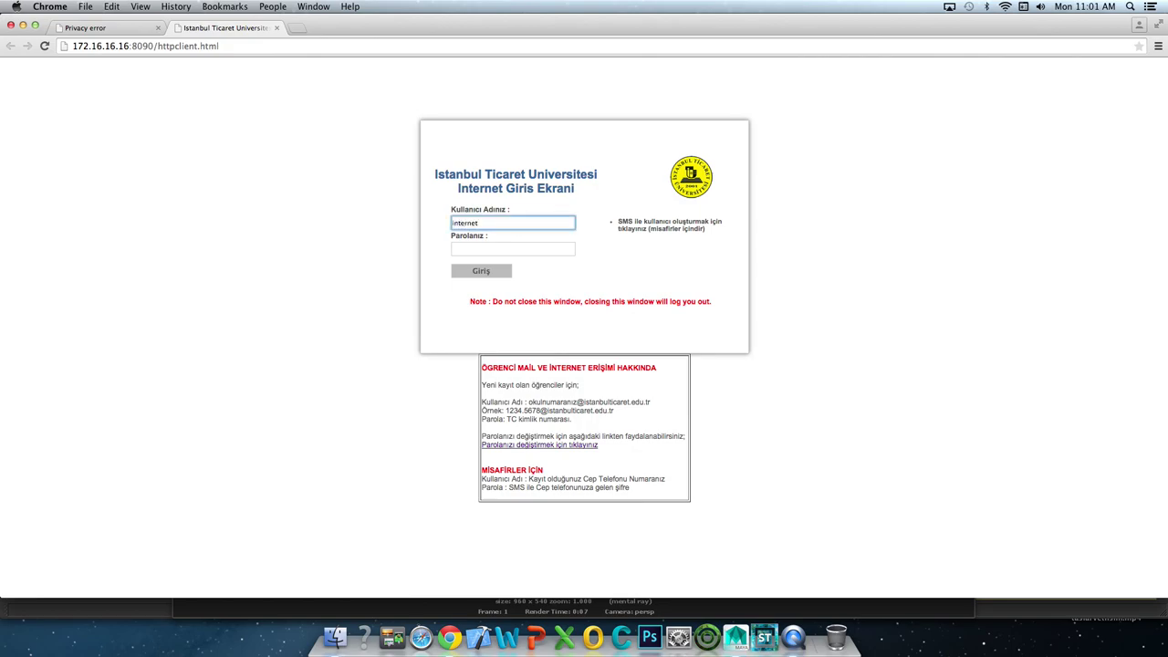
{"action": "left_click", "coordinate": [513, 249]}
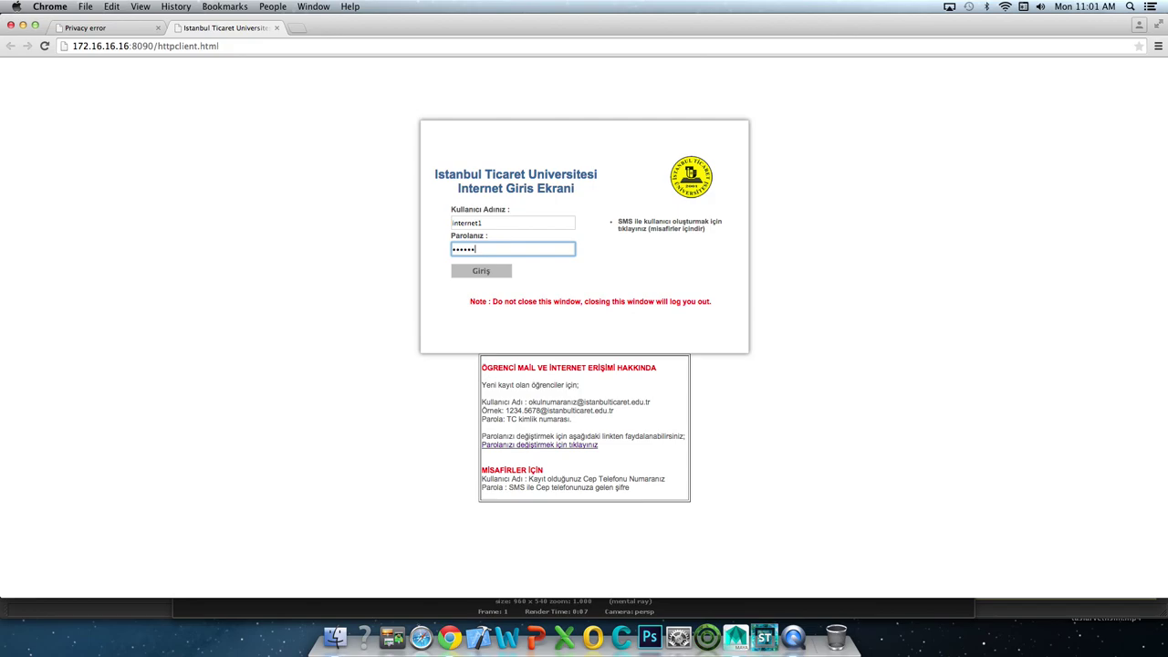
{"action": "key", "text": "Return"}
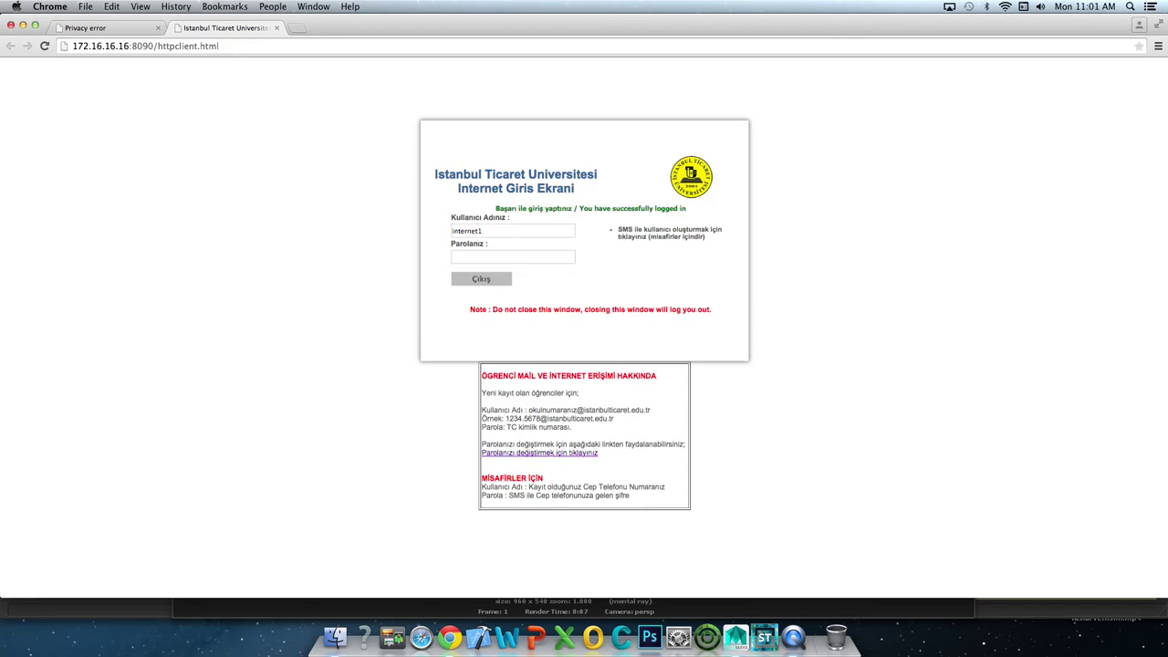
{"action": "left_click", "coordinate": [101, 28]}
{"action": "left_click", "coordinate": [44, 46]}
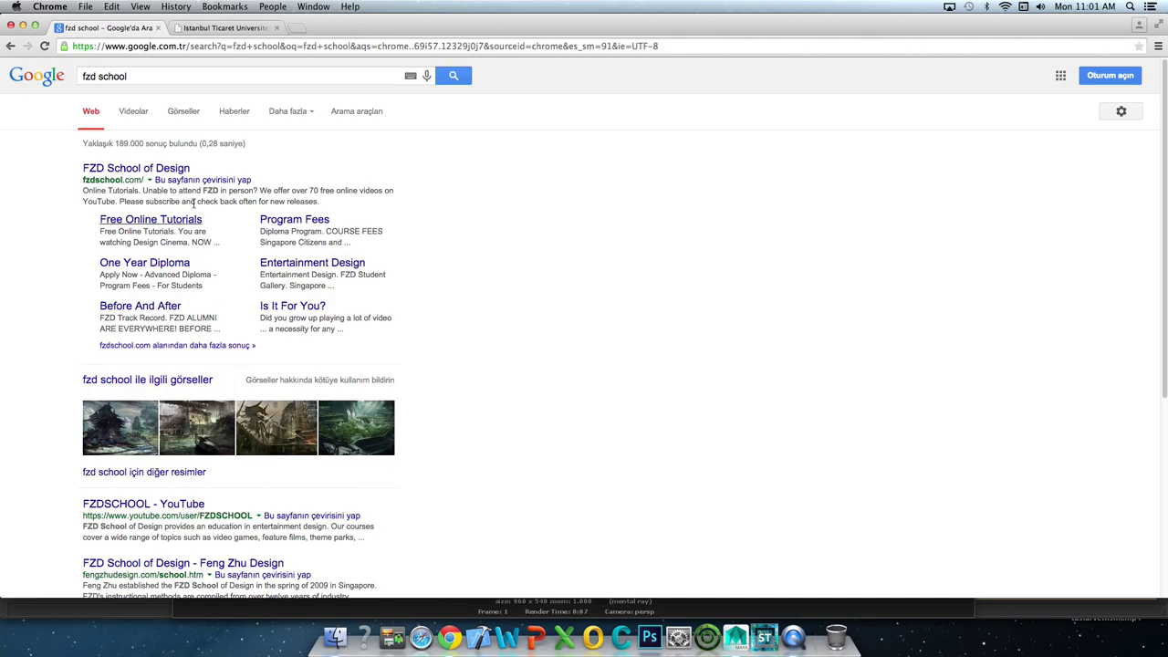
Open fzdschool.com from the results and scroll down through its gallery and back up.
{"action": "left_click", "coordinate": [171, 169]}
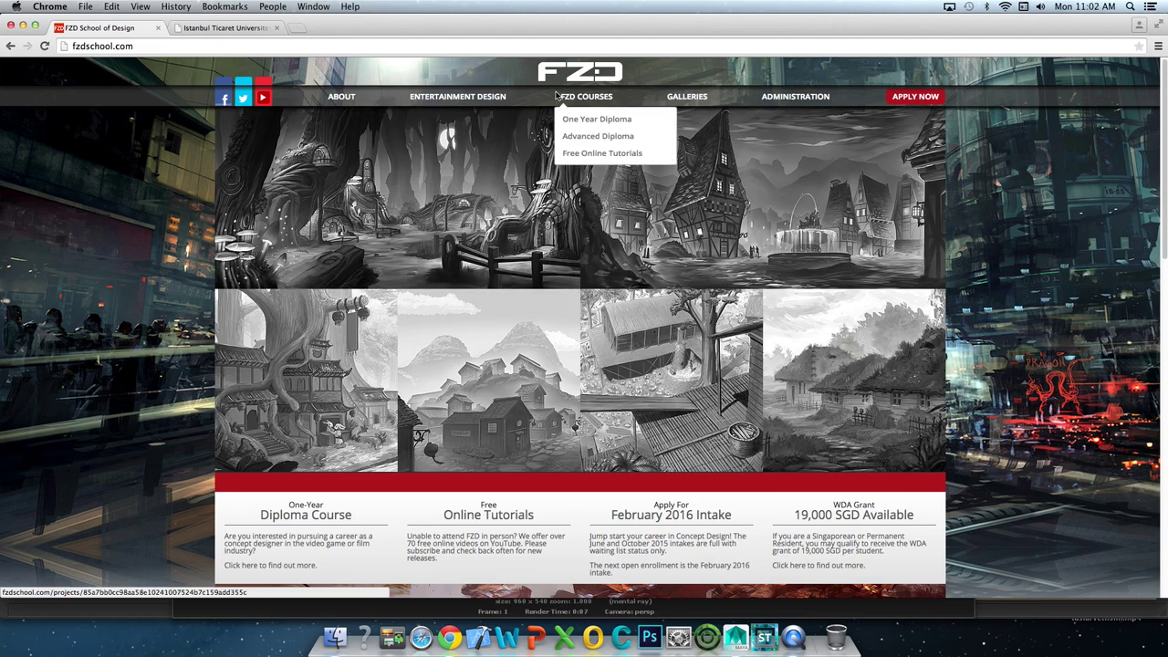
{"action": "mouse_move", "coordinate": [796, 96]}
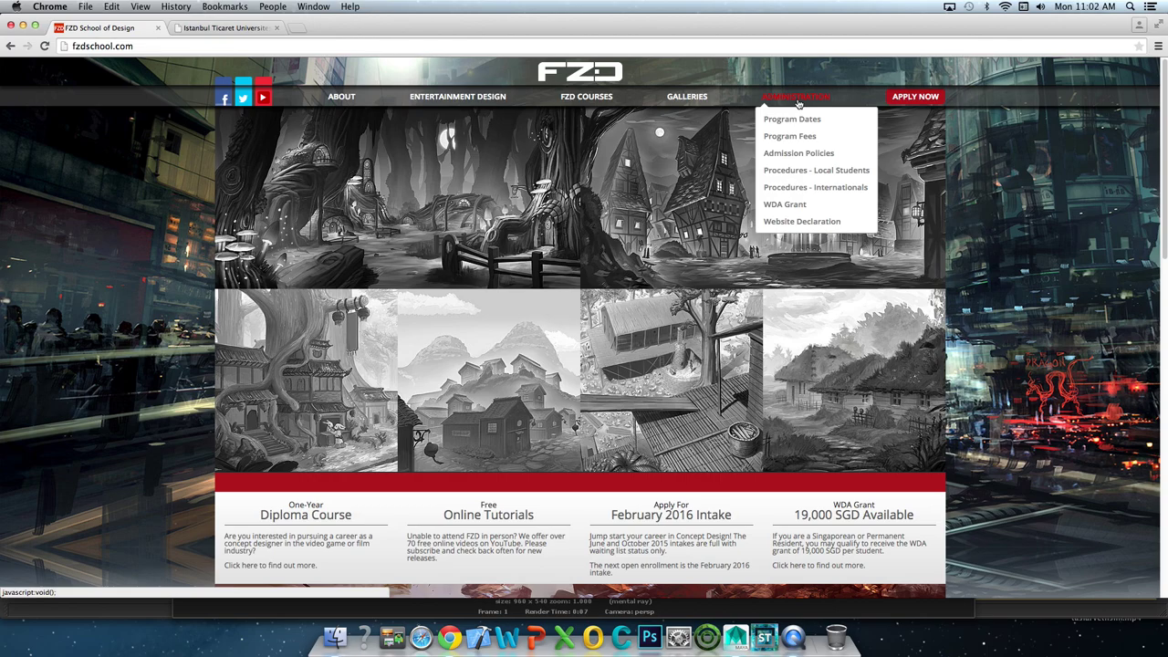
{"action": "scroll", "coordinate": [448, 315], "scroll_direction": "down", "scroll_amount": 1}
{"action": "scroll", "coordinate": [447, 315], "scroll_direction": "down", "scroll_amount": 3}
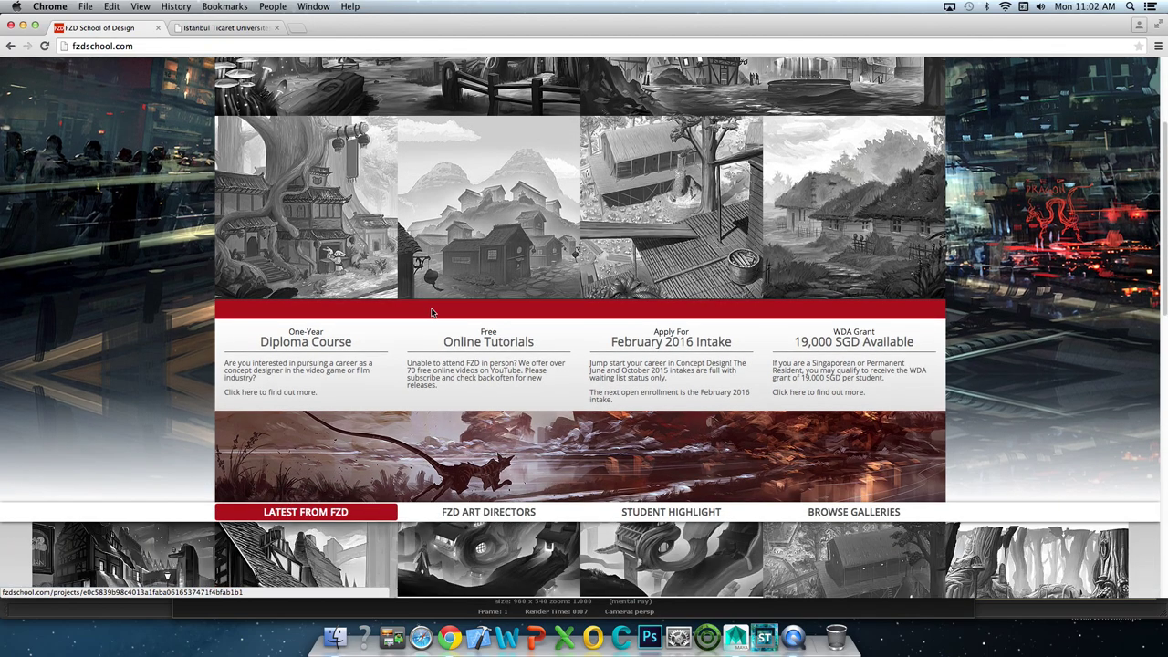
{"action": "scroll", "coordinate": [446, 314], "scroll_direction": "down", "scroll_amount": 4}
{"action": "scroll", "coordinate": [445, 314], "scroll_direction": "down", "scroll_amount": 1}
{"action": "scroll", "coordinate": [456, 324], "scroll_direction": "down", "scroll_amount": 2}
{"action": "scroll", "coordinate": [466, 333], "scroll_direction": "down", "scroll_amount": 2}
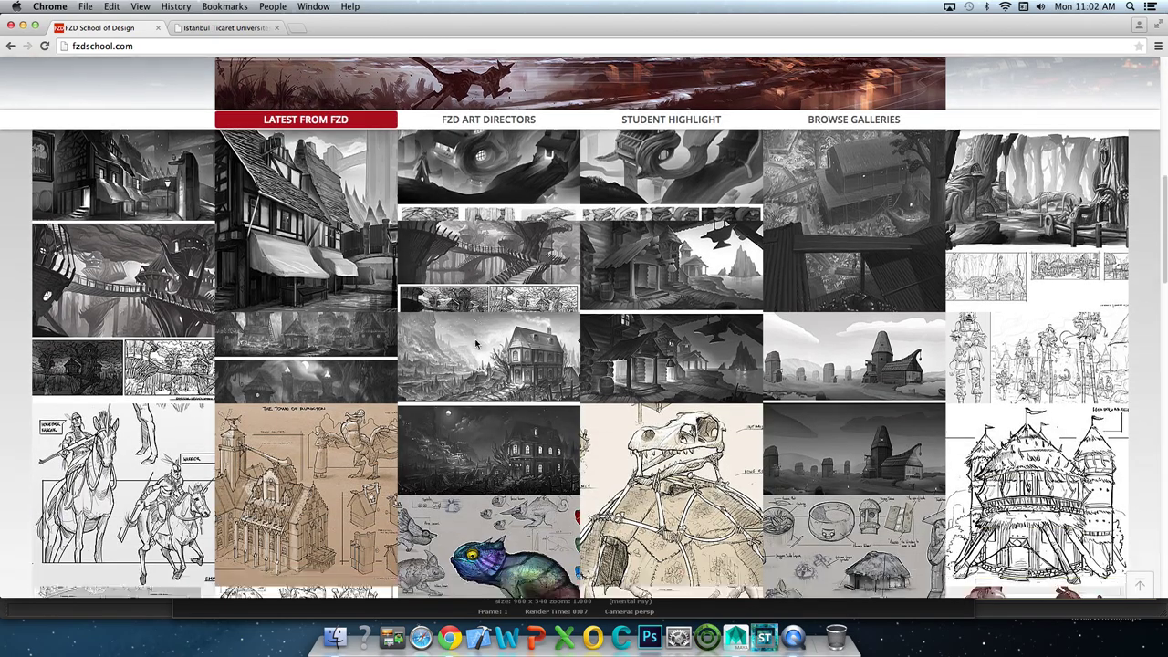
{"action": "scroll", "coordinate": [479, 341], "scroll_direction": "down", "scroll_amount": 1}
{"action": "scroll", "coordinate": [351, 382], "scroll_direction": "down", "scroll_amount": 1}
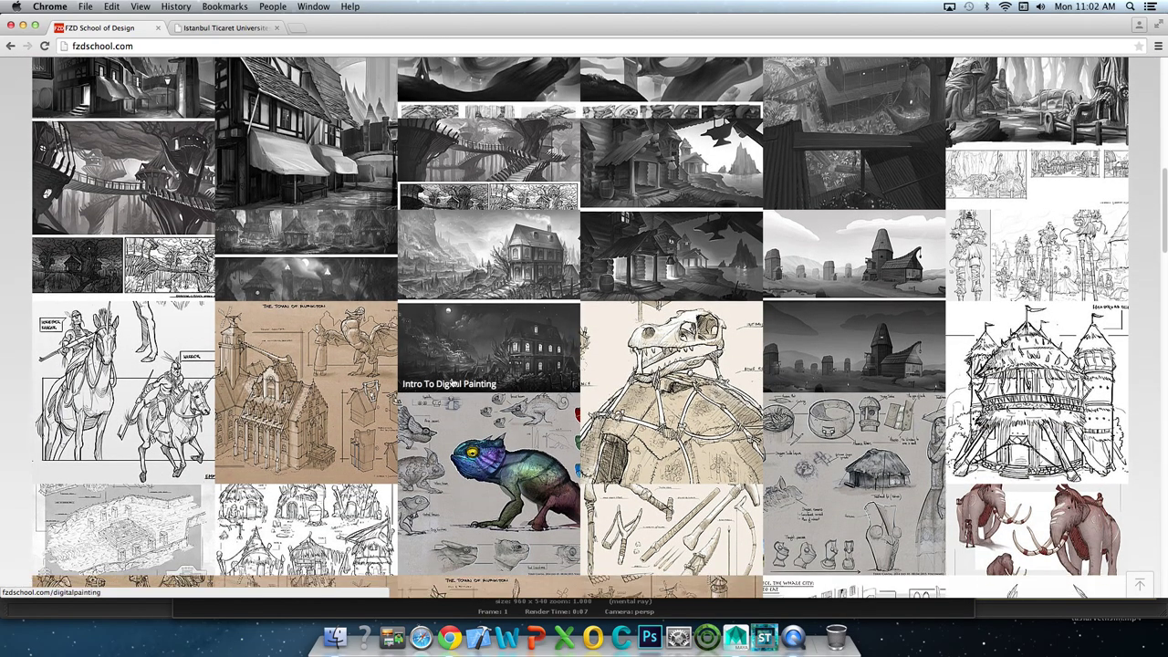
{"action": "scroll", "coordinate": [274, 342], "scroll_direction": "down", "scroll_amount": 1}
{"action": "scroll", "coordinate": [411, 338], "scroll_direction": "down", "scroll_amount": 1}
{"action": "scroll", "coordinate": [566, 328], "scroll_direction": "down", "scroll_amount": 3}
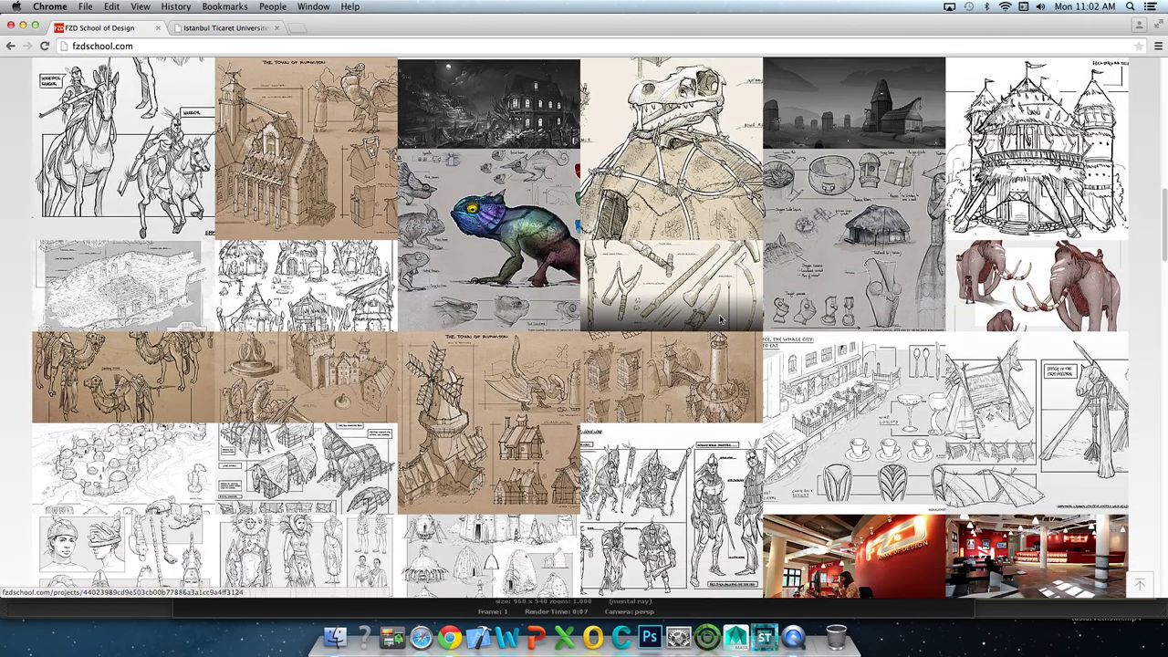
{"action": "scroll", "coordinate": [720, 321], "scroll_direction": "down", "scroll_amount": 1}
{"action": "scroll", "coordinate": [719, 323], "scroll_direction": "down", "scroll_amount": 2}
{"action": "scroll", "coordinate": [717, 326], "scroll_direction": "down", "scroll_amount": 1}
{"action": "scroll", "coordinate": [715, 328], "scroll_direction": "down", "scroll_amount": 1}
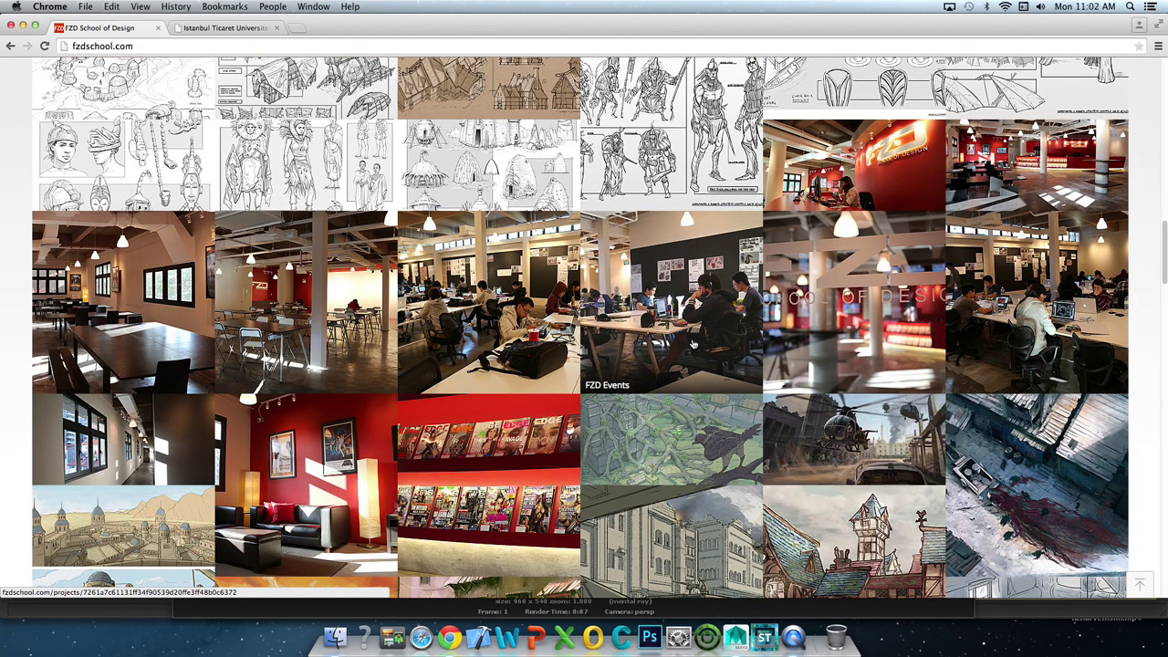
{"action": "scroll", "coordinate": [693, 344], "scroll_direction": "down", "scroll_amount": 3}
{"action": "scroll", "coordinate": [694, 342], "scroll_direction": "down", "scroll_amount": 1}
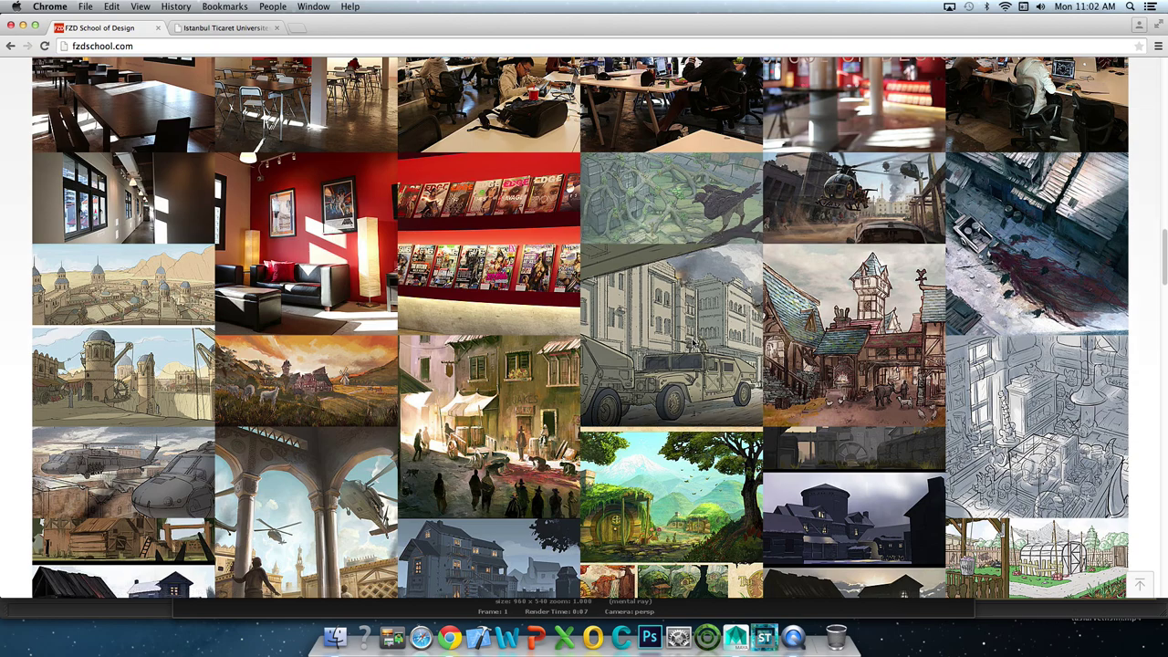
{"action": "scroll", "coordinate": [693, 344], "scroll_direction": "down", "scroll_amount": 2}
{"action": "scroll", "coordinate": [692, 342], "scroll_direction": "down", "scroll_amount": 2}
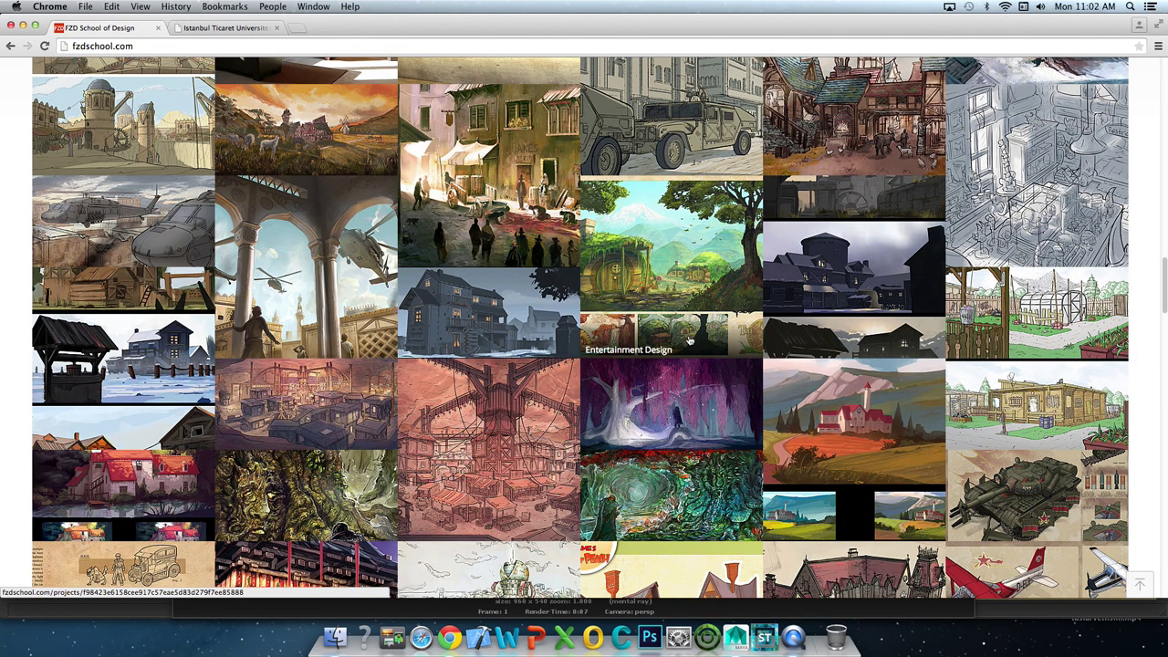
{"action": "scroll", "coordinate": [689, 338], "scroll_direction": "down", "scroll_amount": 2}
{"action": "scroll", "coordinate": [689, 339], "scroll_direction": "down", "scroll_amount": 3}
{"action": "scroll", "coordinate": [689, 338], "scroll_direction": "down", "scroll_amount": 1}
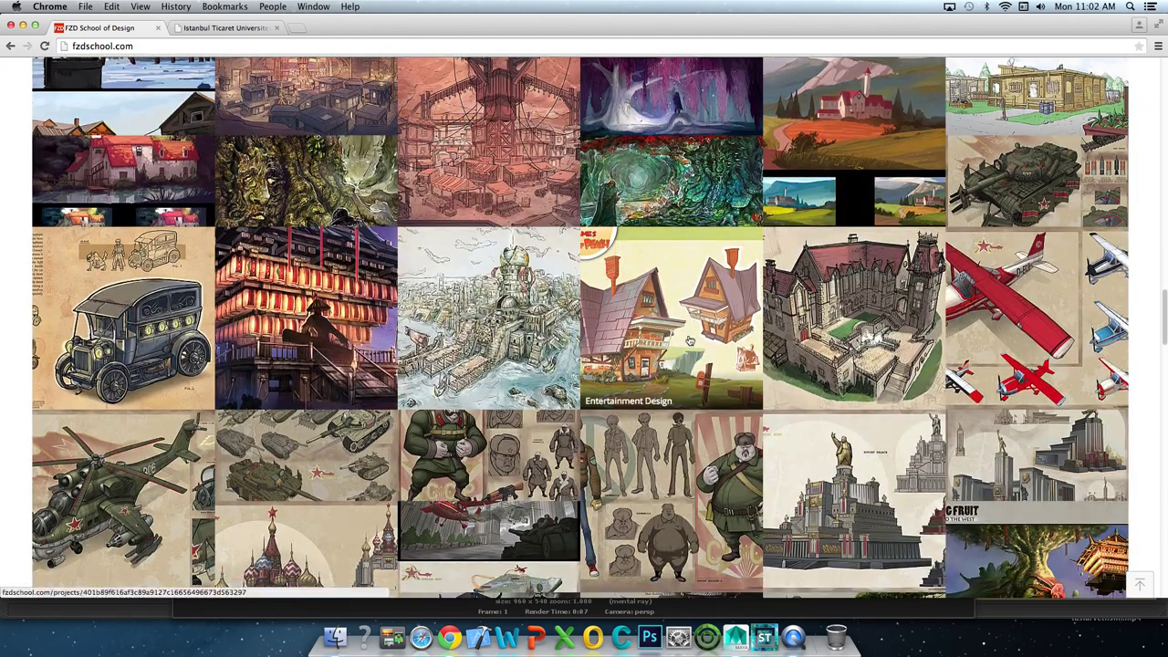
{"action": "scroll", "coordinate": [689, 337], "scroll_direction": "down", "scroll_amount": 2}
{"action": "scroll", "coordinate": [689, 339], "scroll_direction": "down", "scroll_amount": 2}
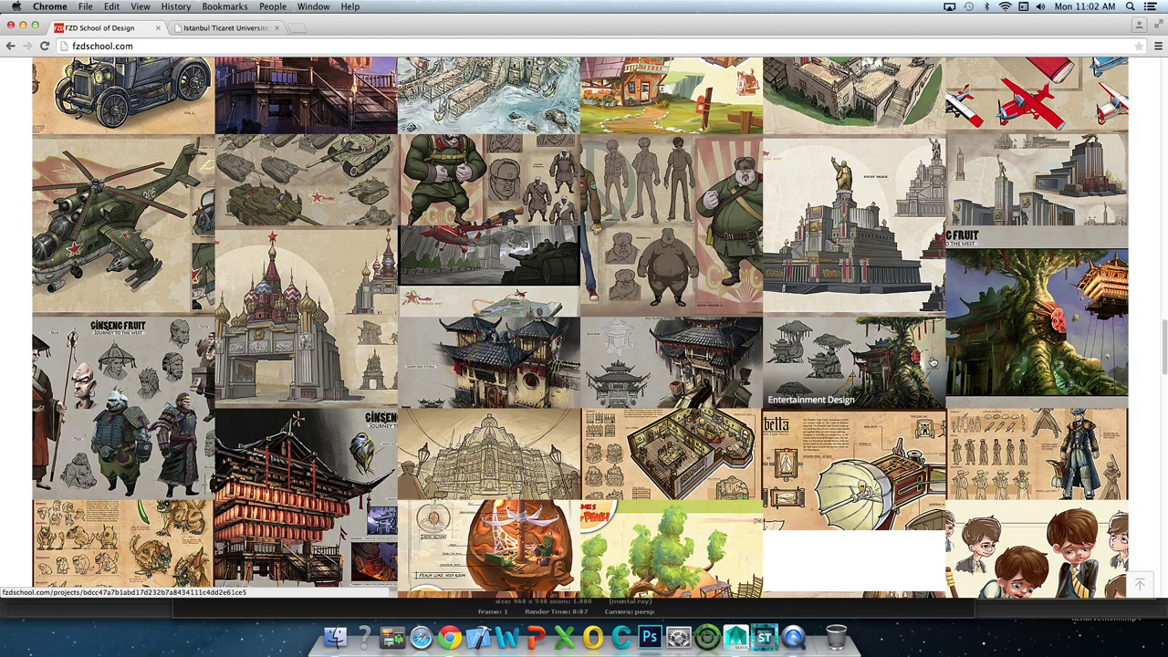
{"action": "scroll", "coordinate": [705, 367], "scroll_direction": "down", "scroll_amount": 2}
{"action": "scroll", "coordinate": [706, 367], "scroll_direction": "down", "scroll_amount": 1}
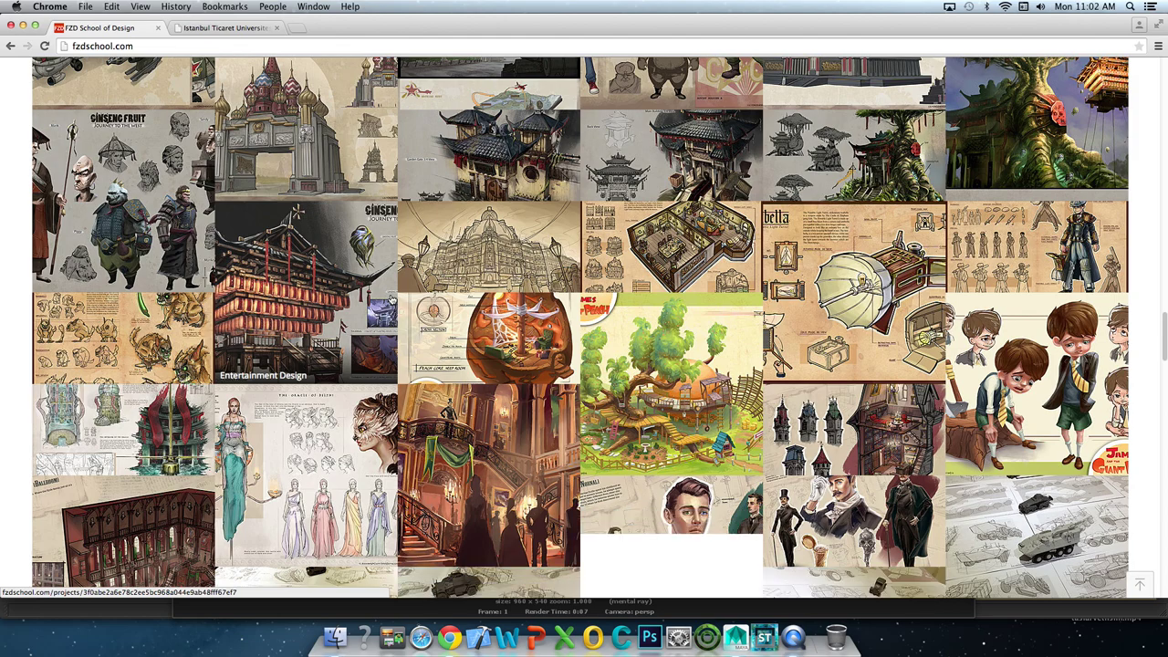
{"action": "scroll", "coordinate": [391, 299], "scroll_direction": "down", "scroll_amount": 1}
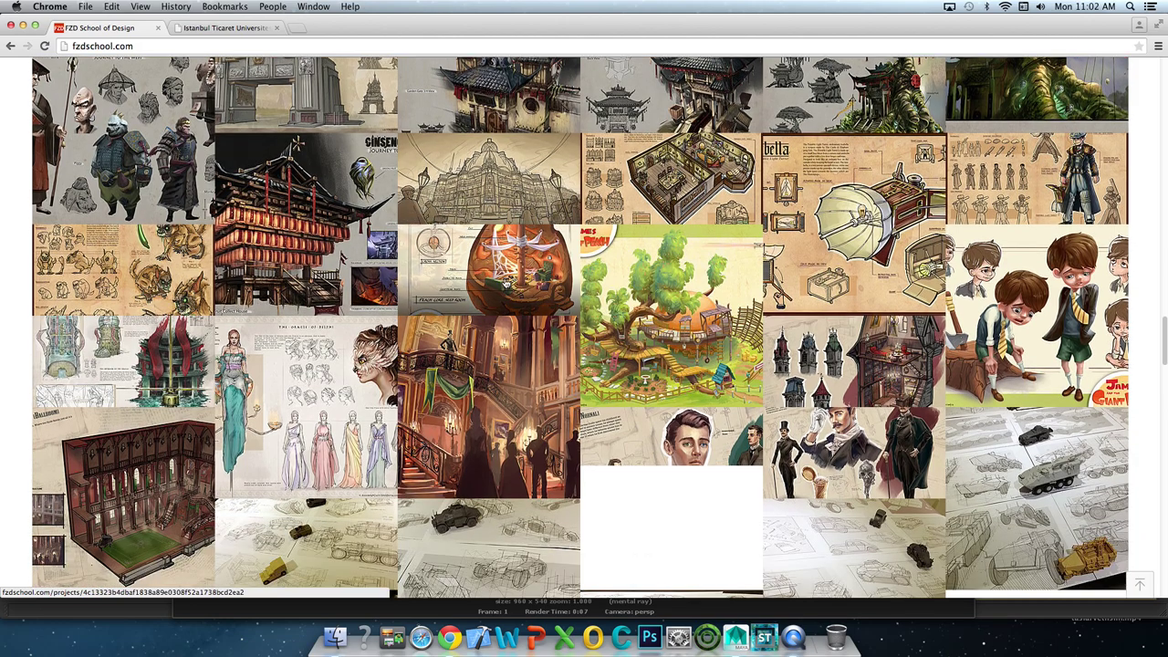
{"action": "scroll", "coordinate": [507, 283], "scroll_direction": "down", "scroll_amount": 3}
{"action": "scroll", "coordinate": [593, 319], "scroll_direction": "down", "scroll_amount": 1}
{"action": "scroll", "coordinate": [730, 365], "scroll_direction": "down", "scroll_amount": 1}
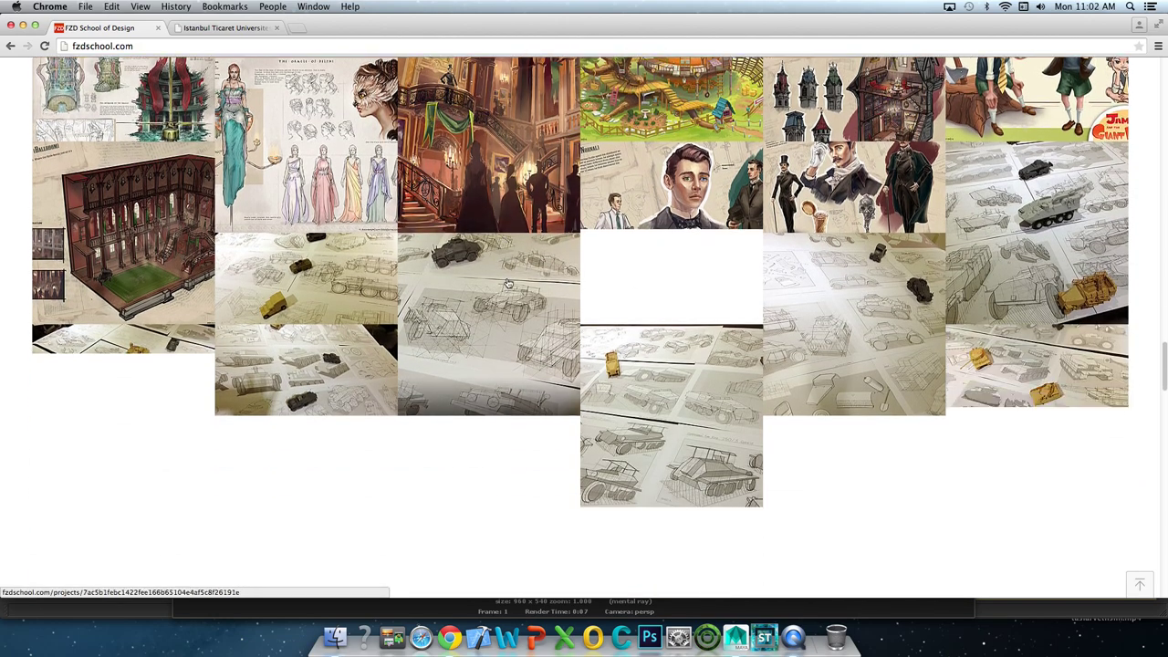
{"action": "scroll", "coordinate": [866, 401], "scroll_direction": "down", "scroll_amount": 2}
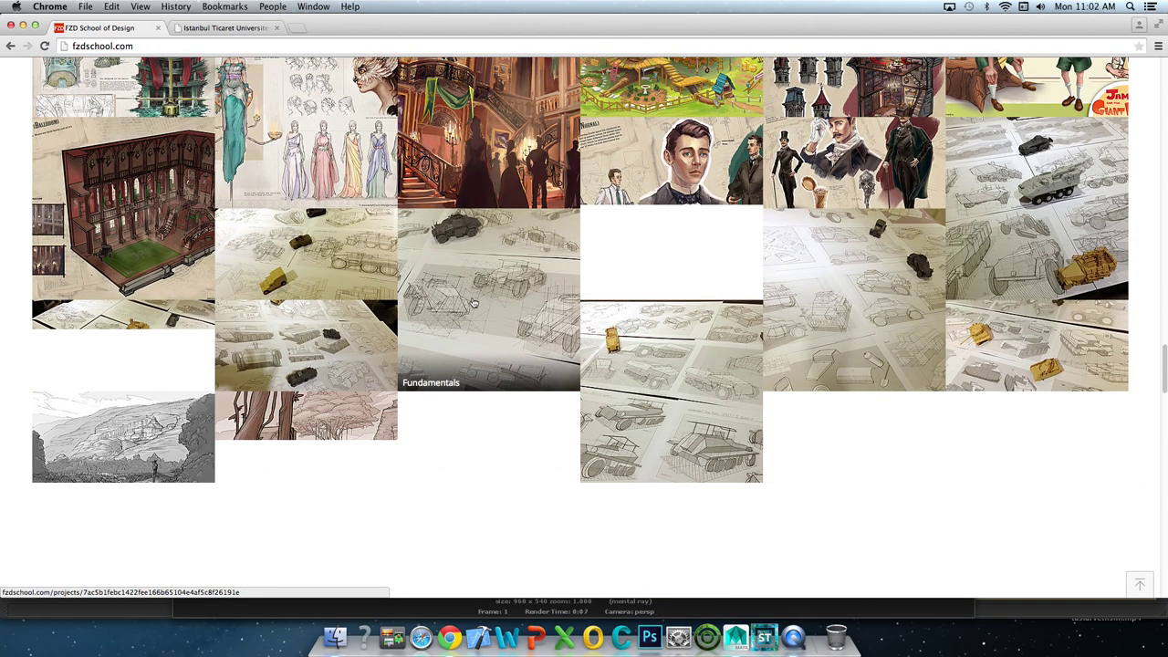
{"action": "scroll", "coordinate": [794, 365], "scroll_direction": "up", "scroll_amount": 2}
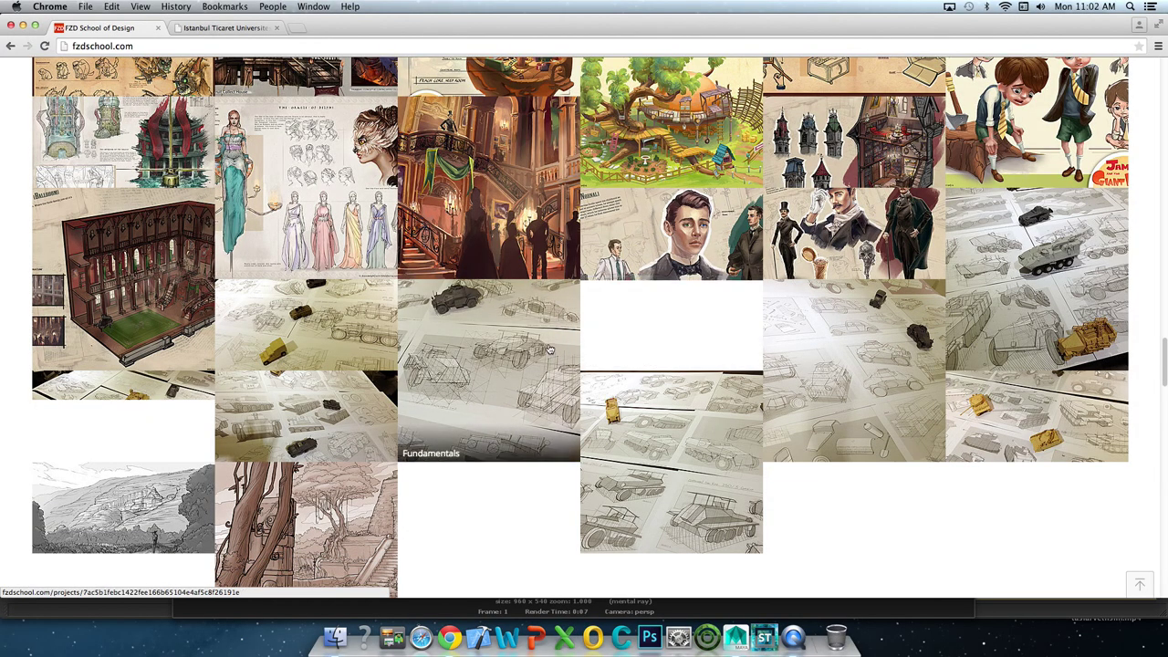
{"action": "scroll", "coordinate": [711, 336], "scroll_direction": "up", "scroll_amount": 2}
{"action": "scroll", "coordinate": [550, 345], "scroll_direction": "up", "scroll_amount": 5}
{"action": "scroll", "coordinate": [550, 345], "scroll_direction": "up", "scroll_amount": 3}
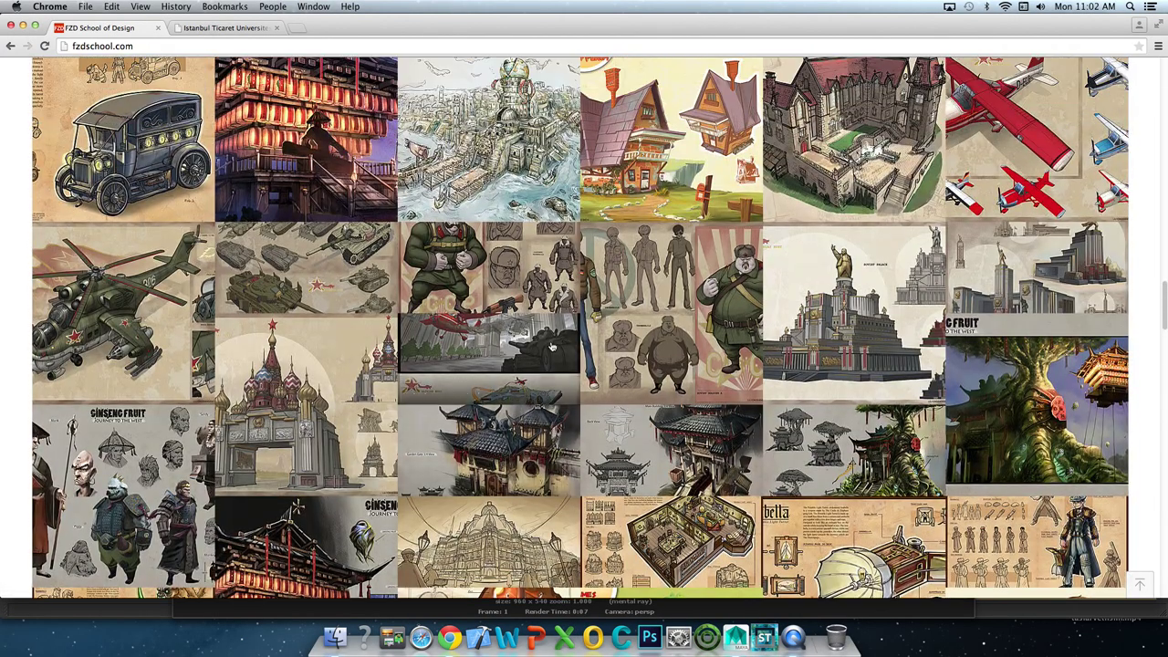
{"action": "scroll", "coordinate": [550, 345], "scroll_direction": "up", "scroll_amount": 4}
{"action": "scroll", "coordinate": [553, 346], "scroll_direction": "up", "scroll_amount": 5}
{"action": "scroll", "coordinate": [552, 345], "scroll_direction": "up", "scroll_amount": 5}
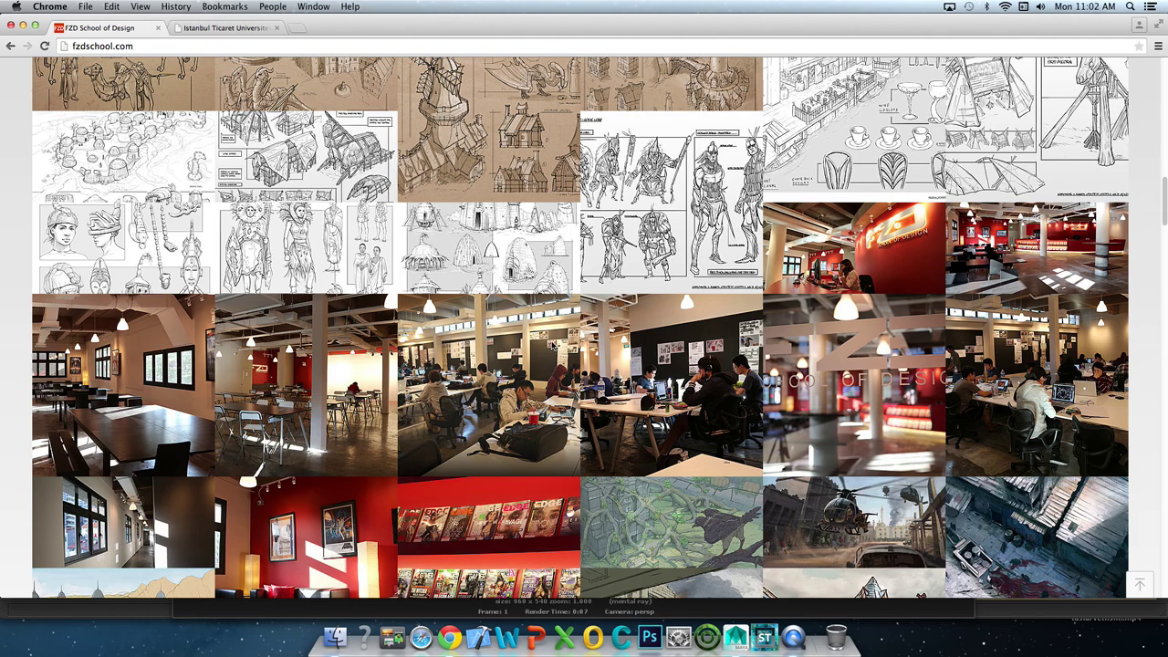
Scroll further into the fzdschool.com concept-art gallery, then minimize Chrome to reveal Maya.
{"action": "scroll", "coordinate": [899, 415], "scroll_direction": "down", "scroll_amount": 1}
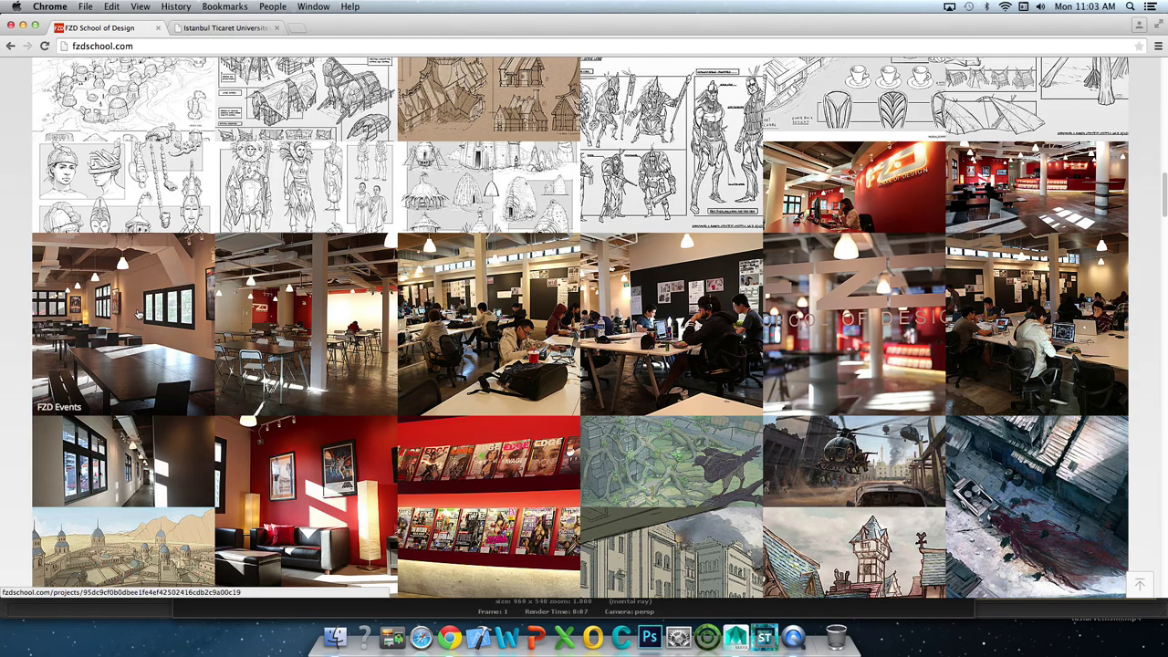
{"action": "scroll", "coordinate": [623, 352], "scroll_direction": "down", "scroll_amount": 2}
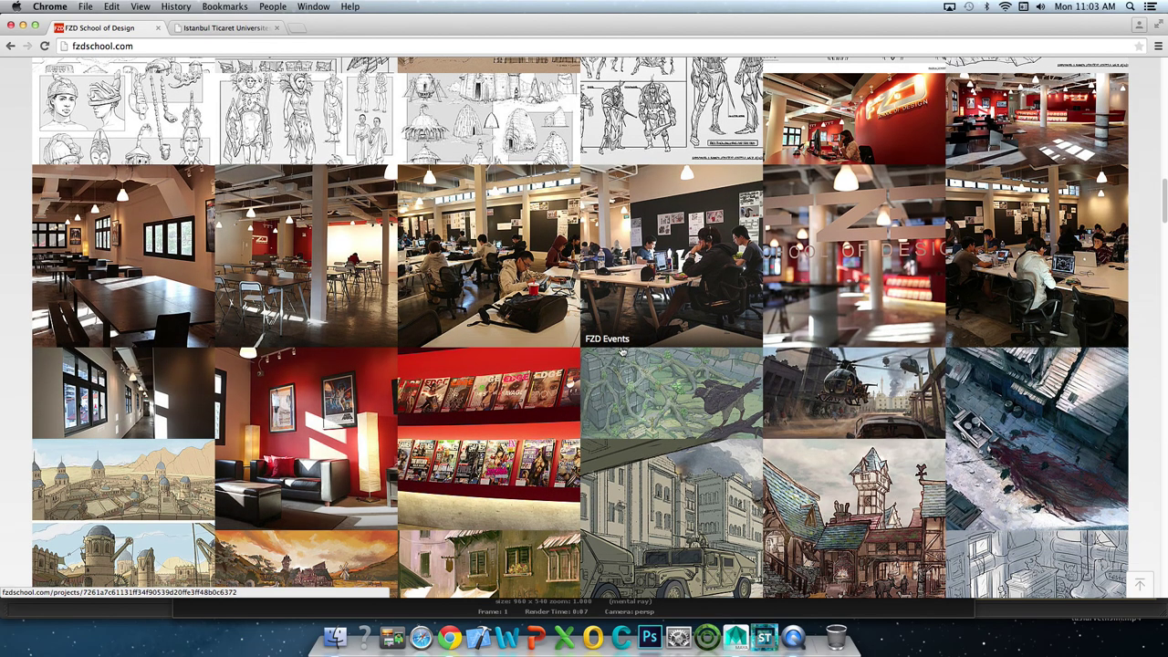
{"action": "scroll", "coordinate": [623, 352], "scroll_direction": "down", "scroll_amount": 2}
{"action": "scroll", "coordinate": [623, 352], "scroll_direction": "down", "scroll_amount": 3}
{"action": "scroll", "coordinate": [624, 350], "scroll_direction": "down", "scroll_amount": 3}
{"action": "scroll", "coordinate": [625, 347], "scroll_direction": "down", "scroll_amount": 4}
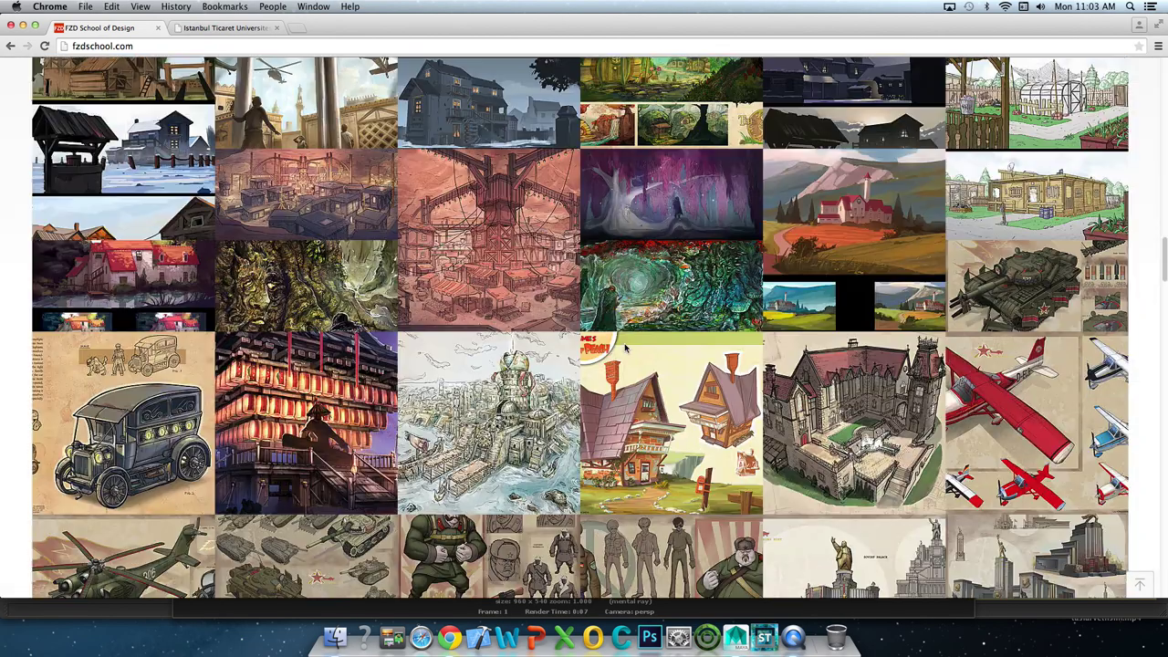
{"action": "scroll", "coordinate": [625, 347], "scroll_direction": "down", "scroll_amount": 3}
{"action": "scroll", "coordinate": [621, 342], "scroll_direction": "down", "scroll_amount": 3}
{"action": "scroll", "coordinate": [541, 326], "scroll_direction": "down", "scroll_amount": 2}
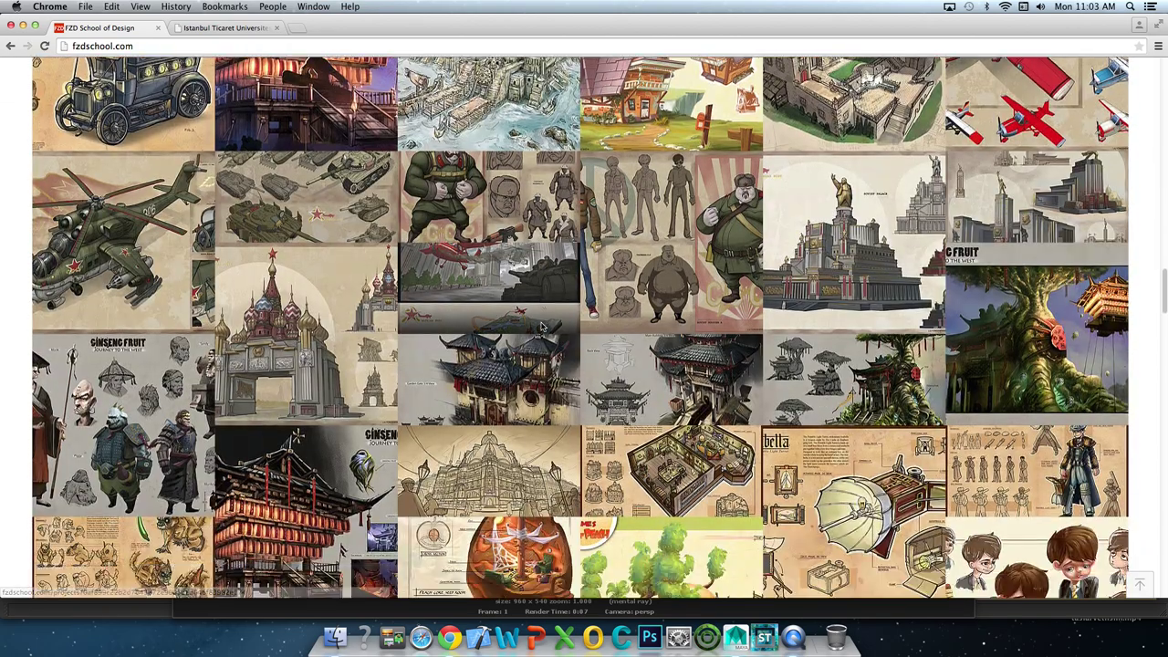
{"action": "scroll", "coordinate": [548, 325], "scroll_direction": "down", "scroll_amount": 2}
{"action": "scroll", "coordinate": [557, 324], "scroll_direction": "down", "scroll_amount": 2}
{"action": "scroll", "coordinate": [571, 321], "scroll_direction": "down", "scroll_amount": 3}
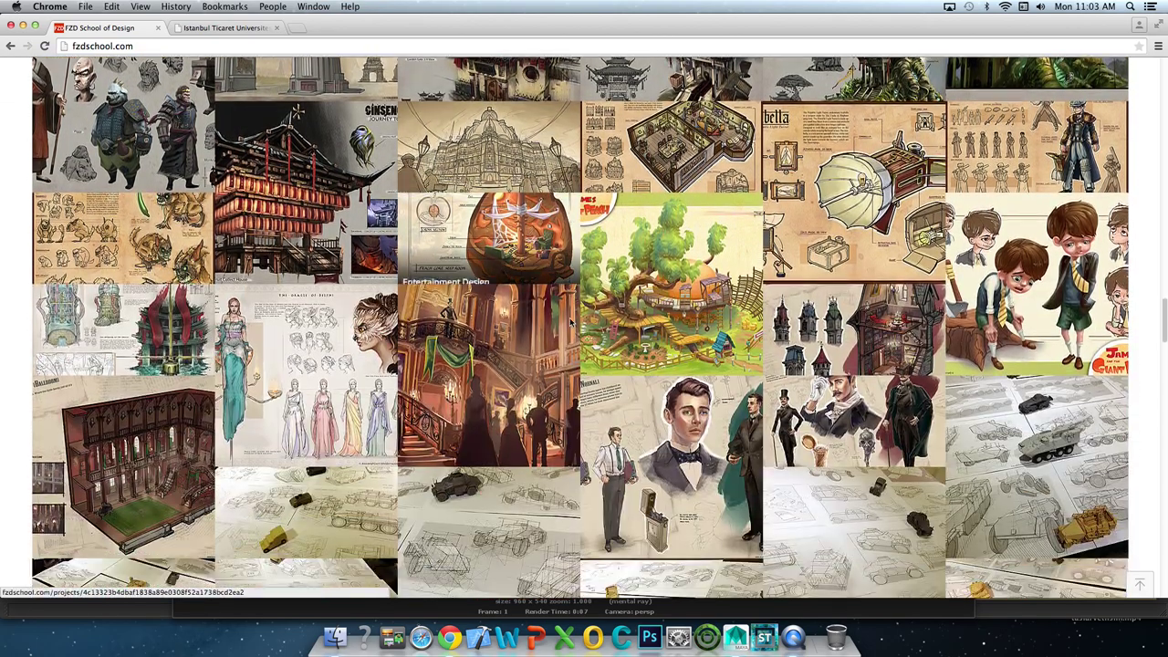
{"action": "left_click", "coordinate": [23, 26]}
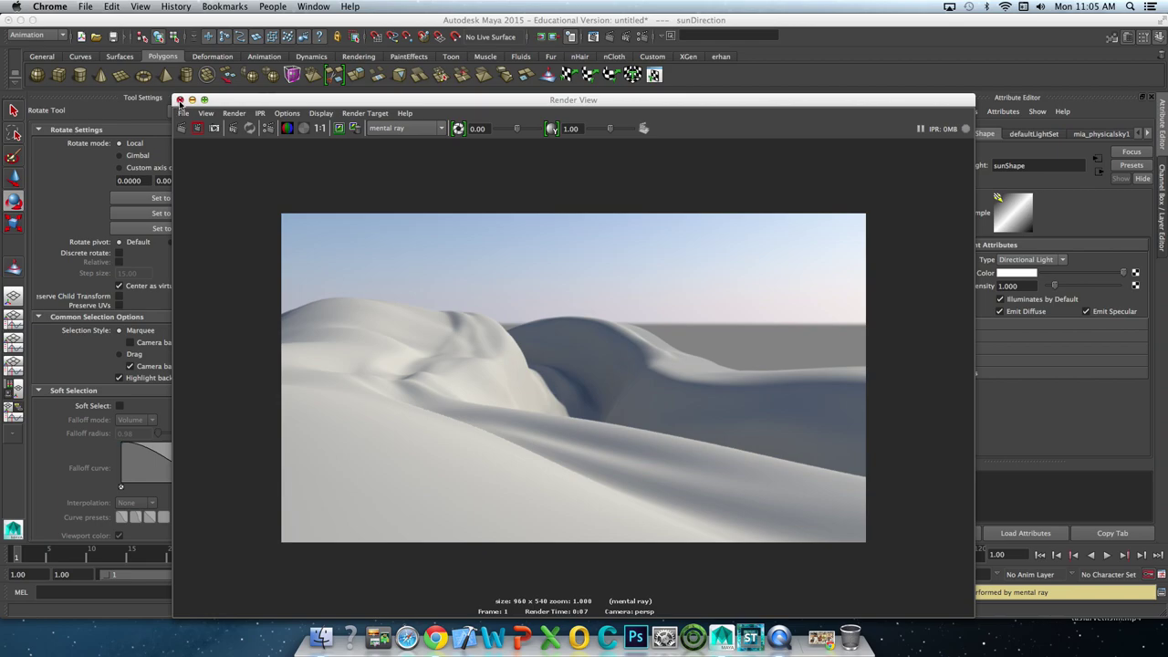
Close the Render View, deselect the sun light, and tumble and dolly around the terrain channel.
{"action": "left_click", "coordinate": [180, 101]}
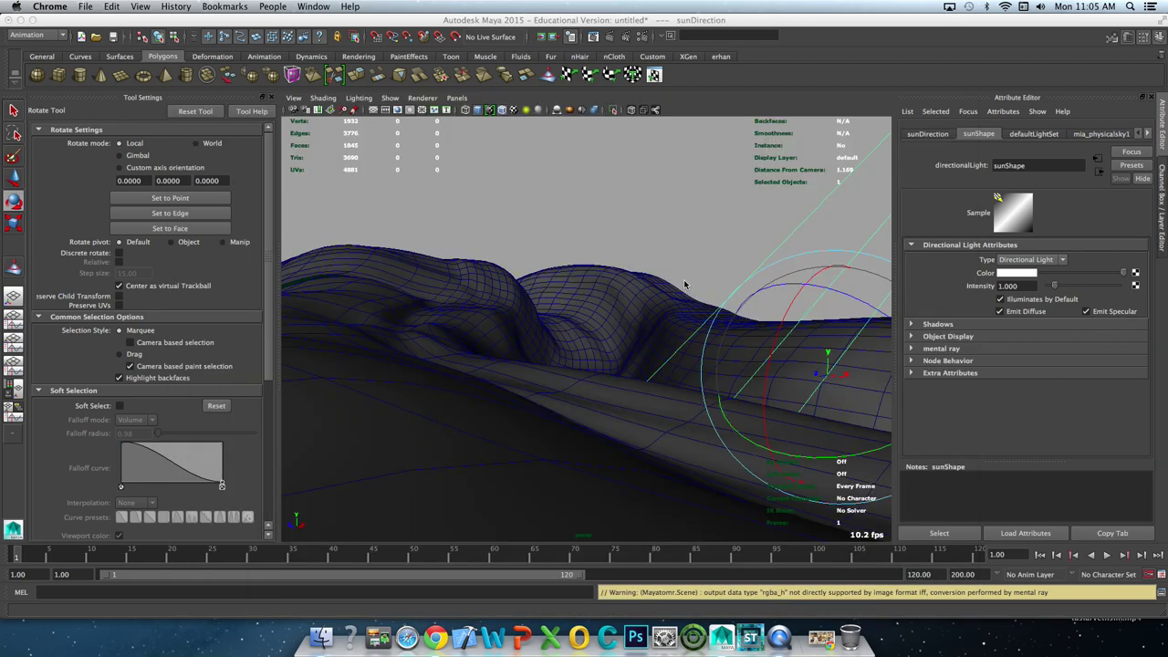
{"action": "right_click_drag", "start_coordinate": [713, 301], "coordinate": [684, 283], "text": "alt"}
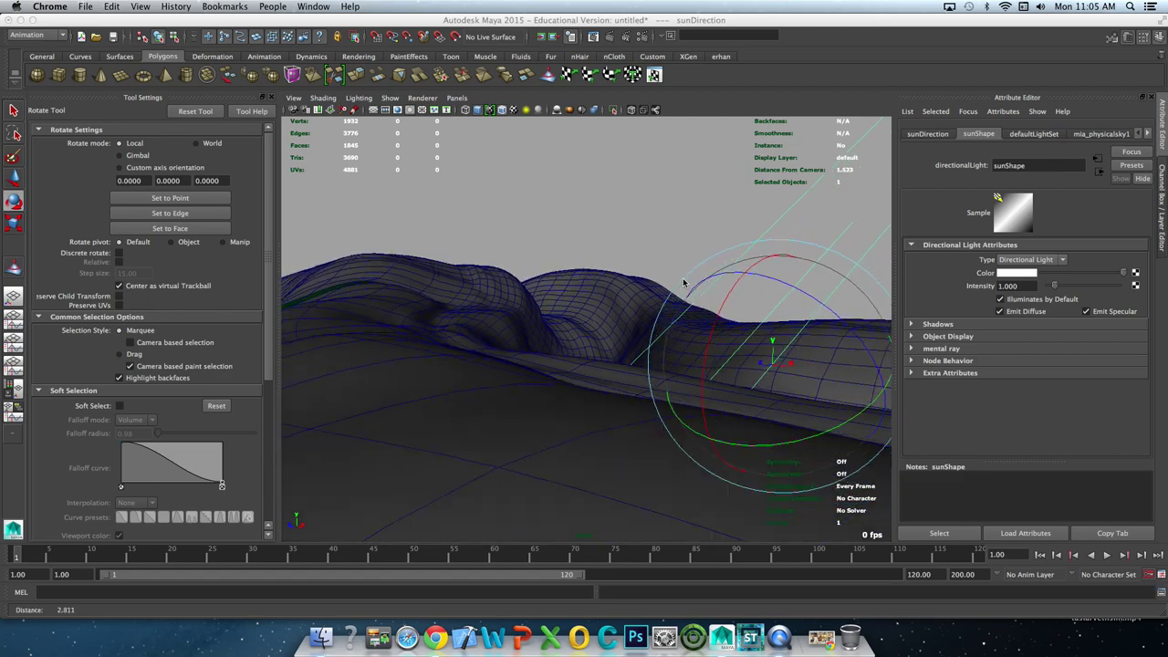
{"action": "left_click_drag", "start_coordinate": [683, 283], "coordinate": [600, 311], "text": "alt"}
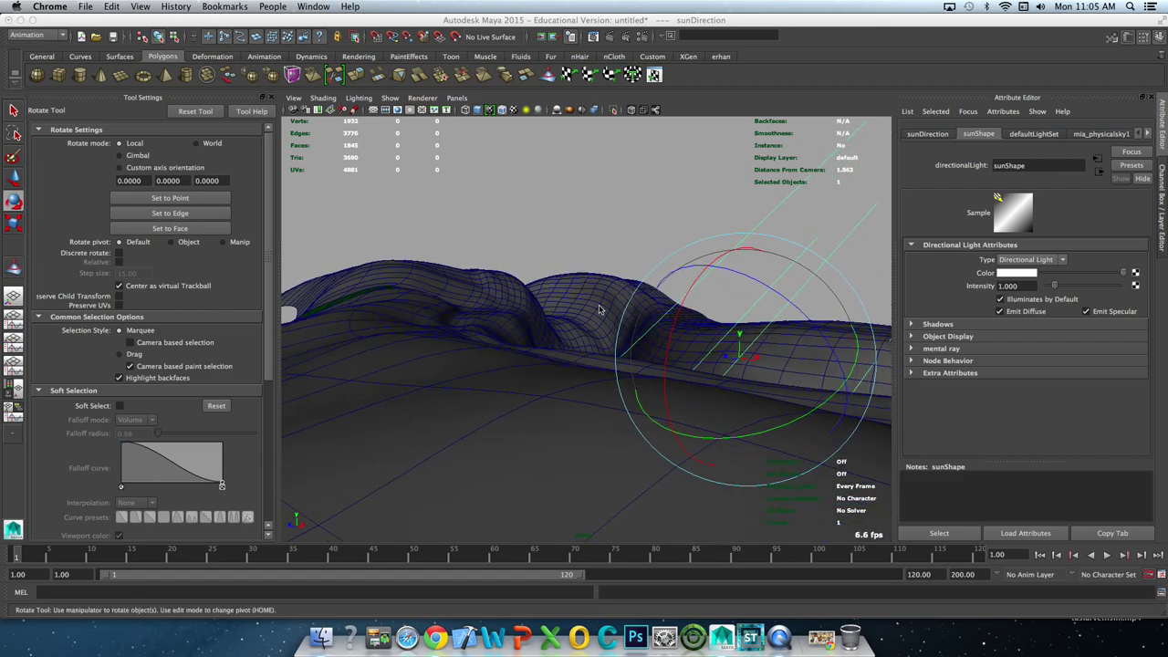
{"action": "middle_click_drag", "start_coordinate": [594, 300], "coordinate": [639, 261], "text": "alt"}
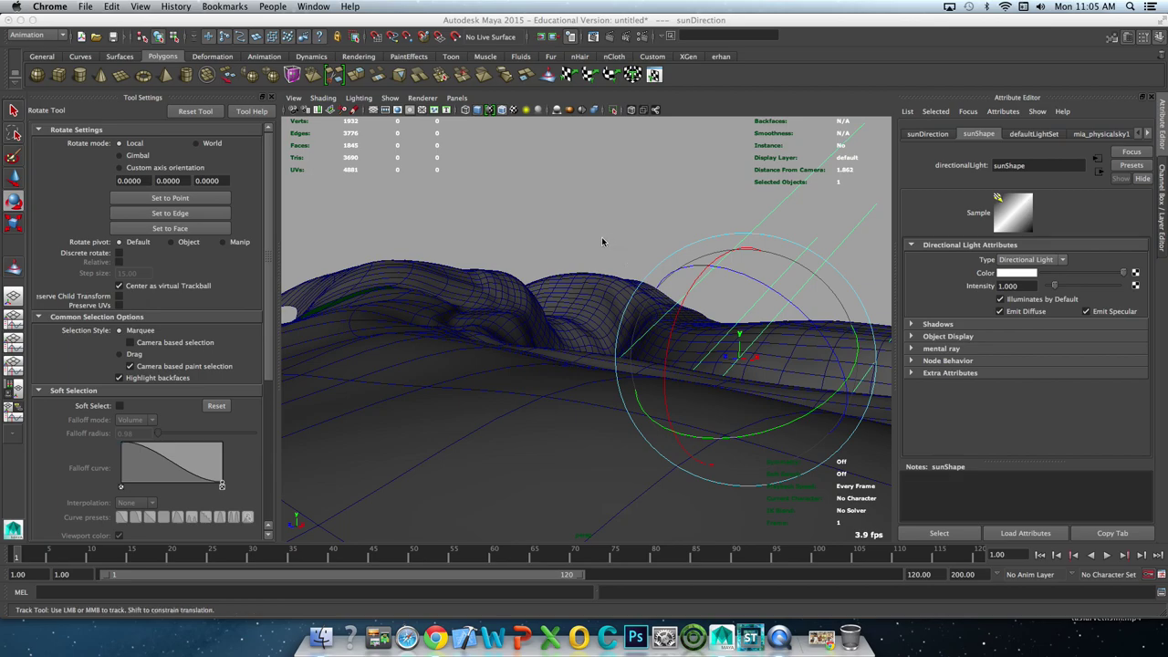
{"action": "left_click", "coordinate": [604, 233]}
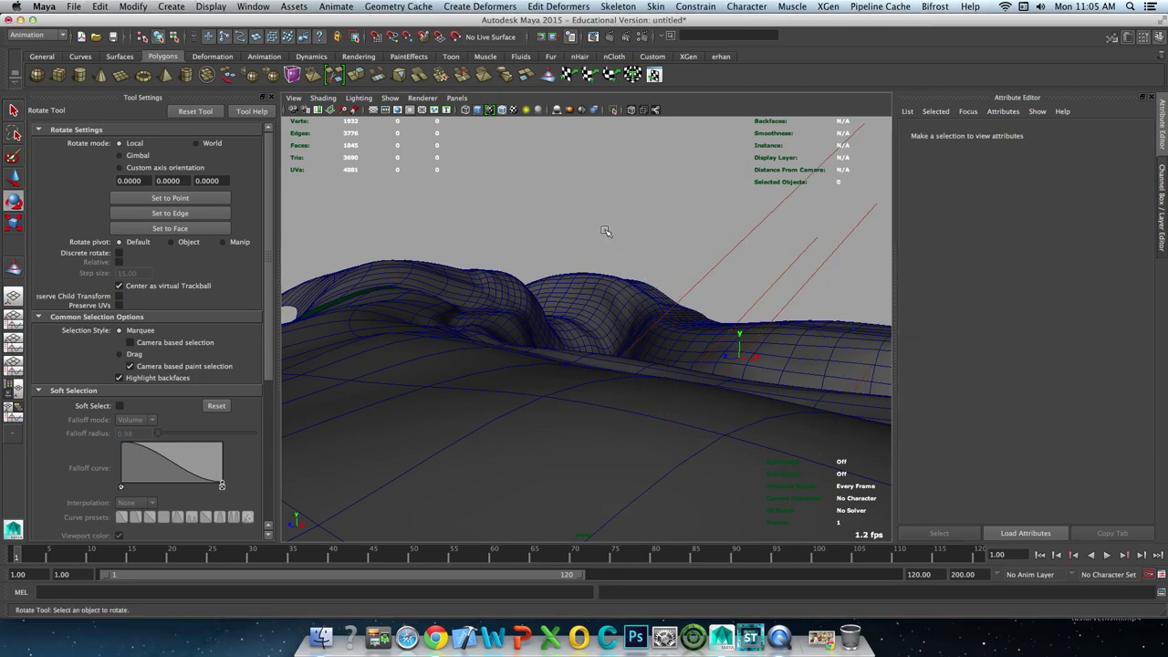
{"action": "left_click_drag", "start_coordinate": [604, 231], "coordinate": [594, 224], "text": "alt"}
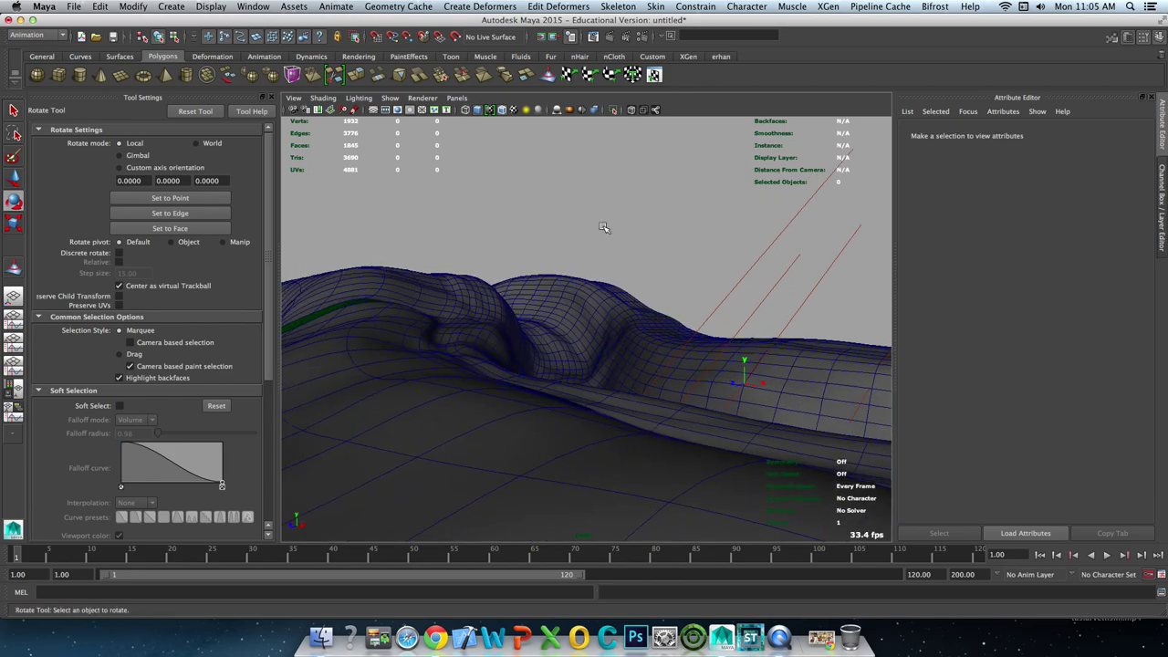
{"action": "mouse_move", "coordinate": [605, 228]}
{"action": "right_mouse_down", "text": "alt"}
{"action": "mouse_move", "coordinate": [664, 228]}
{"action": "mouse_move", "coordinate": [564, 240]}
{"action": "right_mouse_up", "text": "alt"}
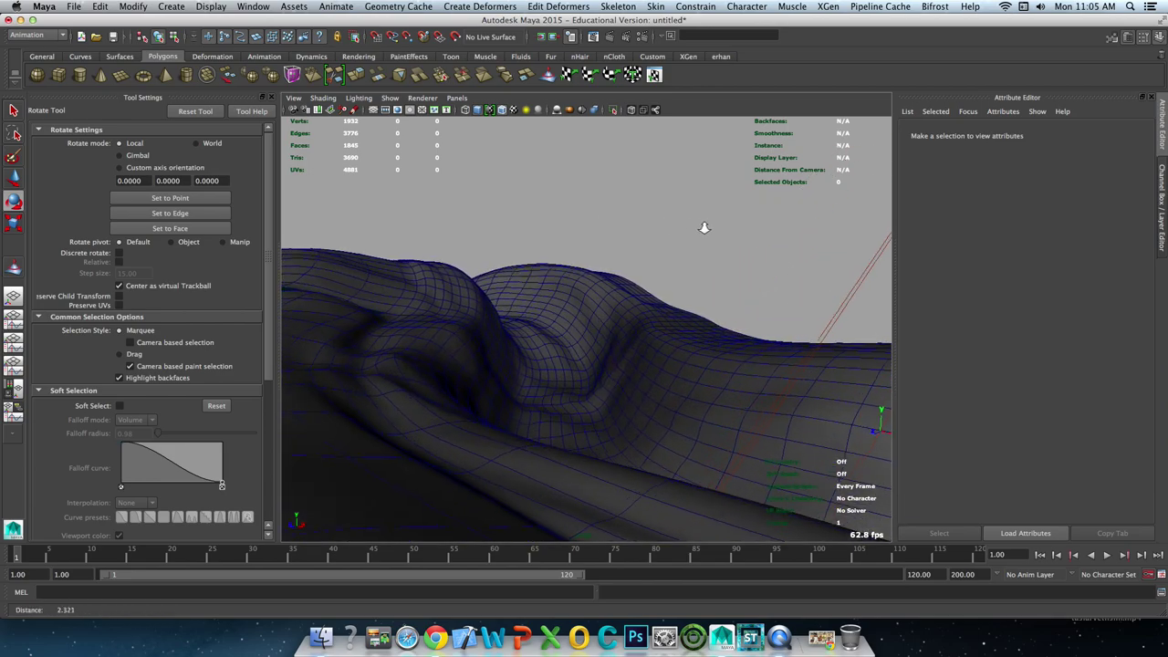
{"action": "left_click_drag", "start_coordinate": [563, 240], "coordinate": [578, 242], "text": "alt"}
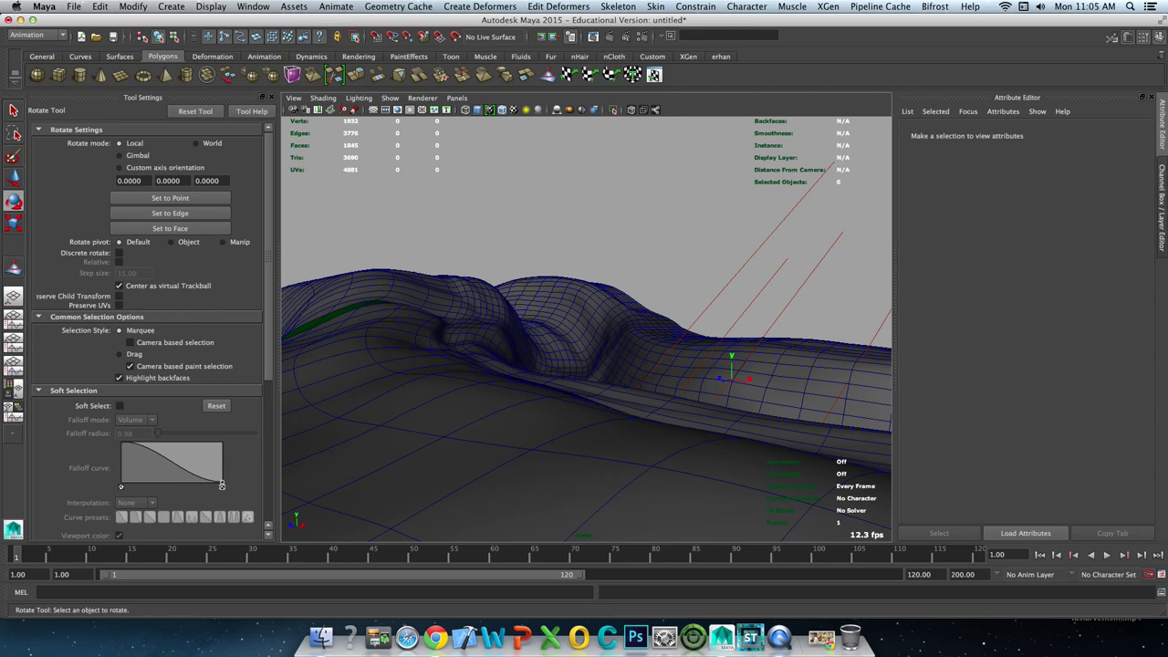
In the Common tab, pick the HD 720 preset, then set width 2560 and height 1440.
{"action": "left_click", "coordinate": [643, 36]}
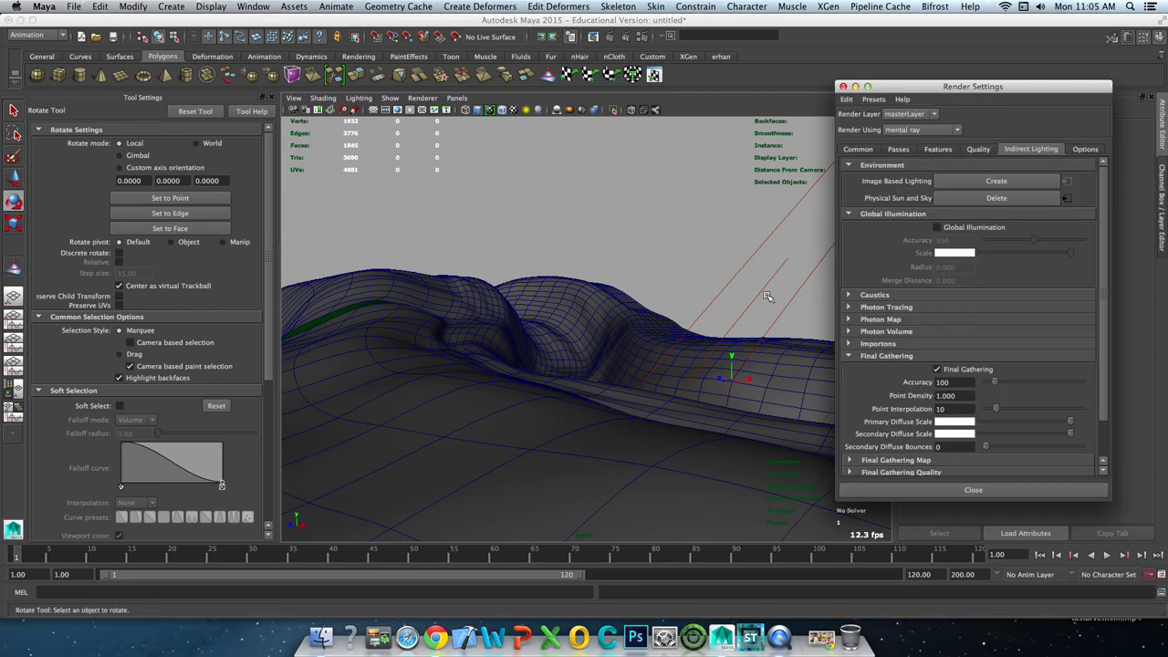
{"action": "left_click", "coordinate": [858, 149]}
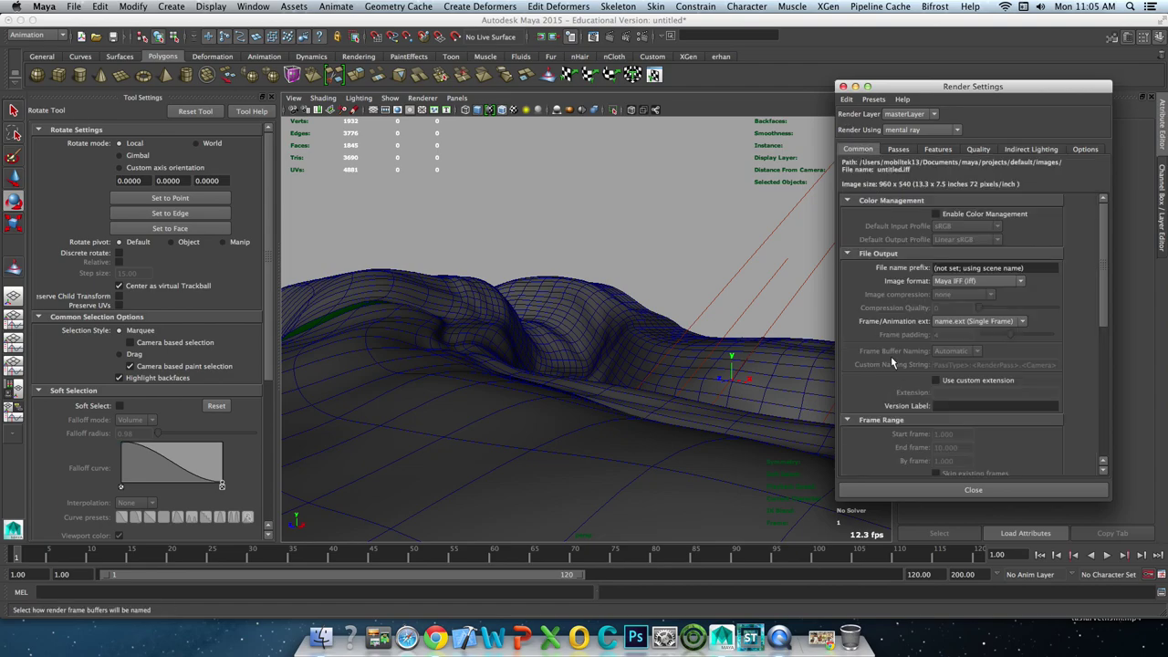
{"action": "scroll", "coordinate": [967, 383], "scroll_direction": "down", "scroll_amount": 3}
{"action": "scroll", "coordinate": [973, 402], "scroll_direction": "down", "scroll_amount": 3}
{"action": "scroll", "coordinate": [973, 402], "scroll_direction": "down", "scroll_amount": 2}
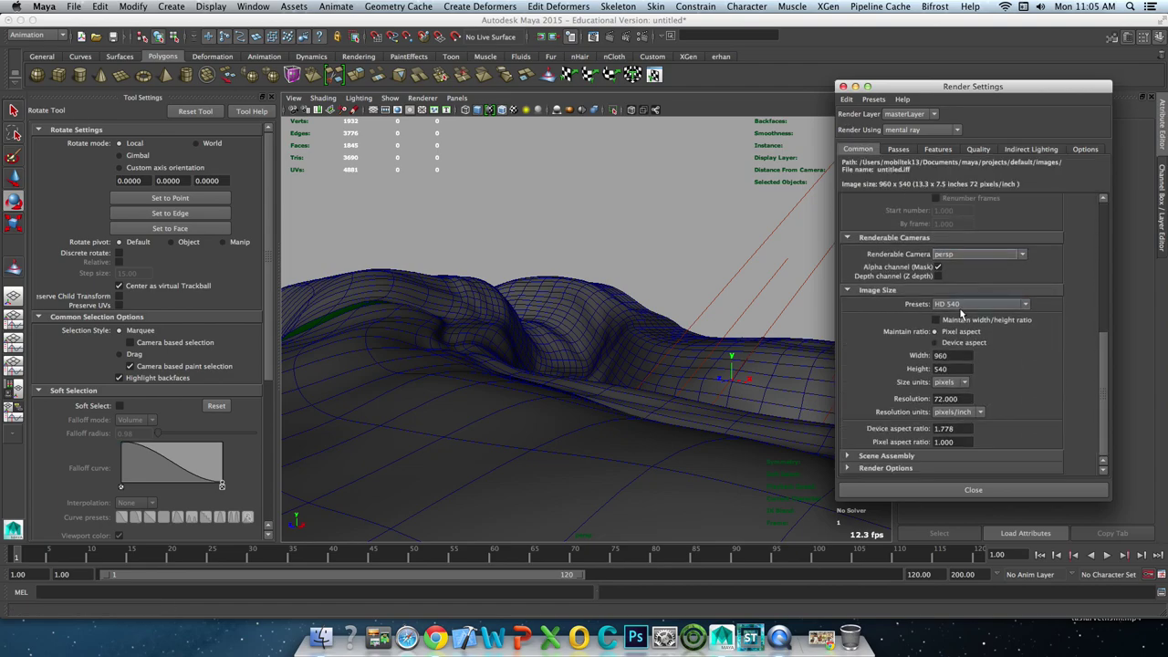
{"action": "left_click", "coordinate": [954, 306]}
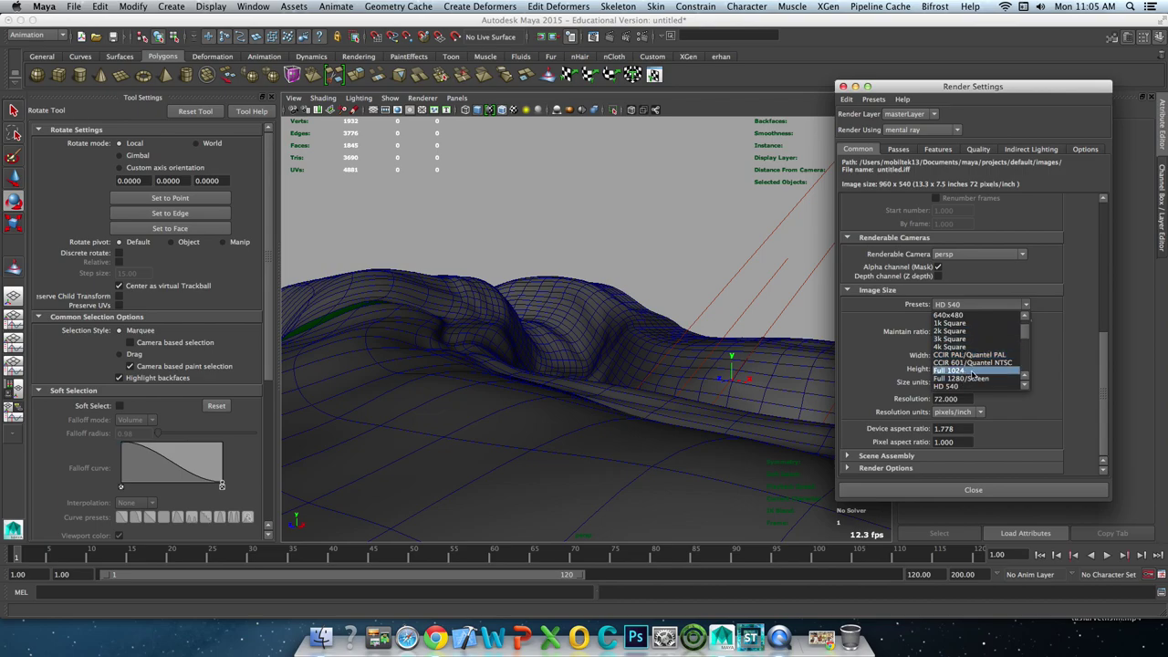
{"action": "scroll", "coordinate": [966, 380], "scroll_direction": "down", "scroll_amount": 1}
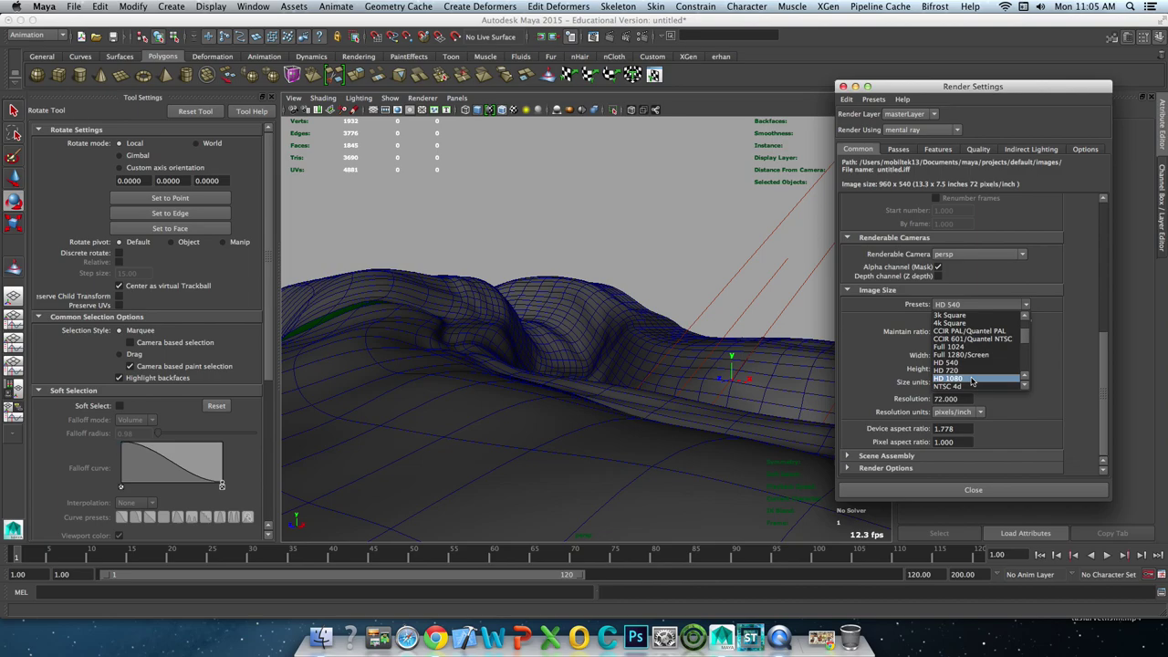
{"action": "left_click", "coordinate": [972, 371]}
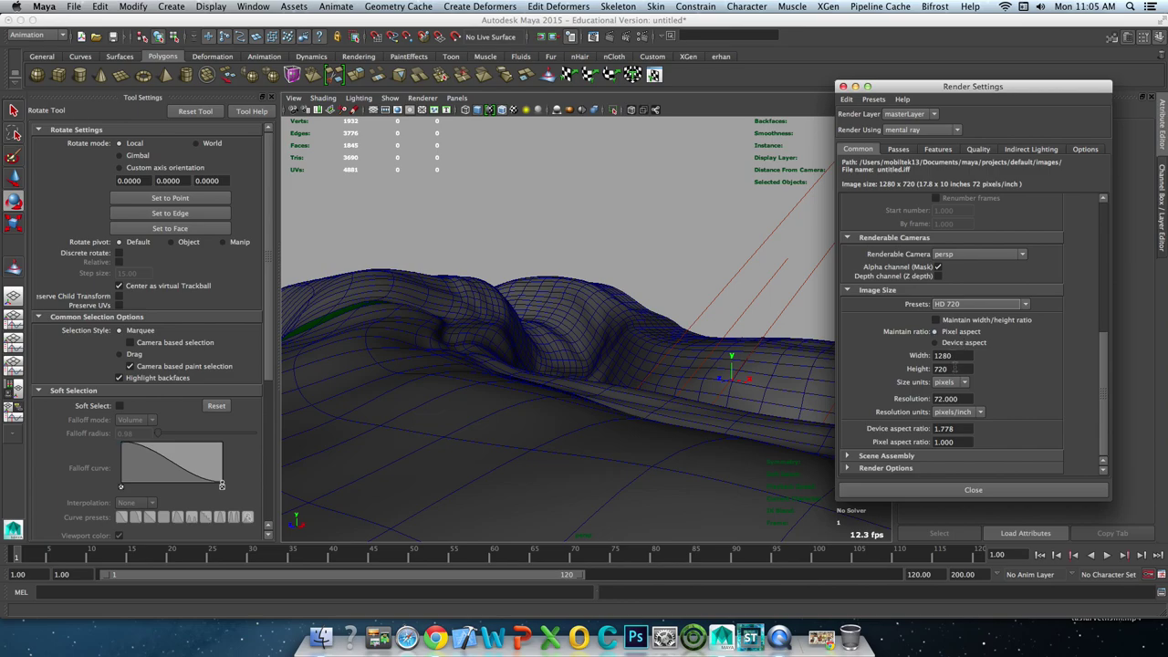
{"action": "left_click", "coordinate": [959, 368]}
{"action": "type", "text": "1440"}
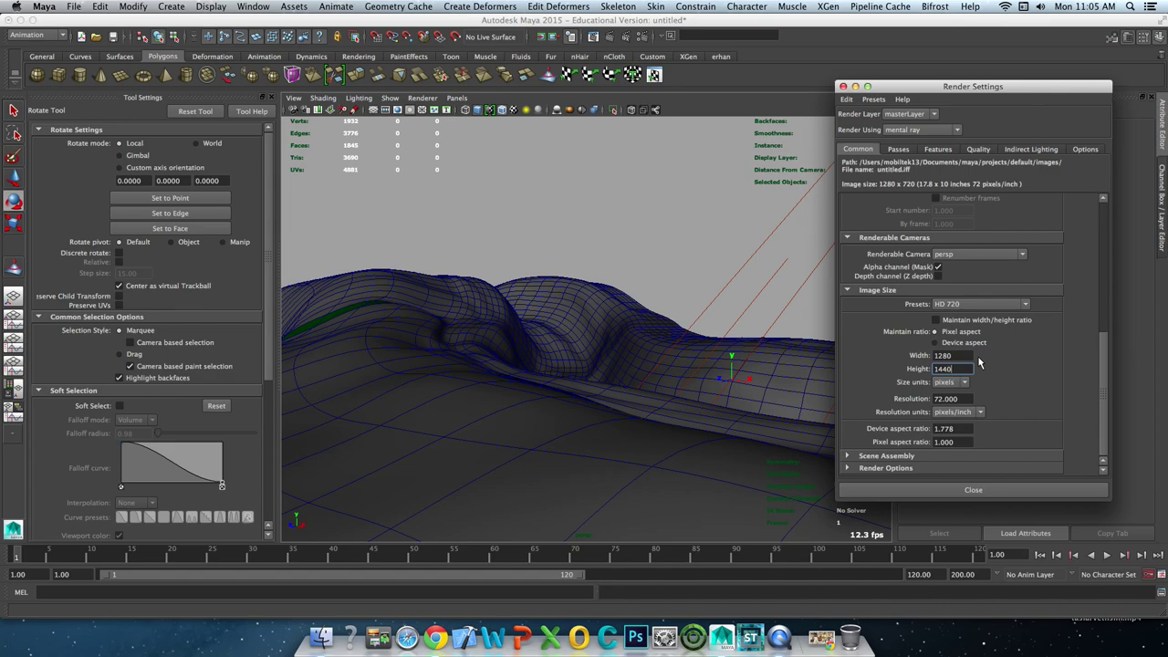
{"action": "key", "text": "Return"}
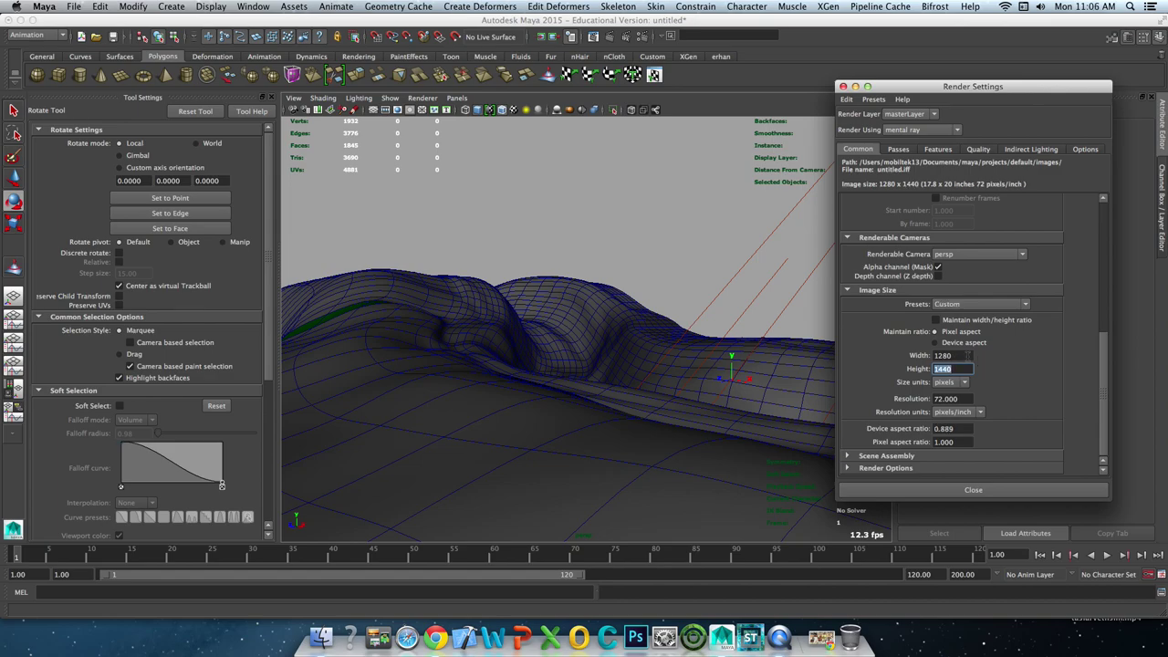
{"action": "key", "text": "shift+Tab"}
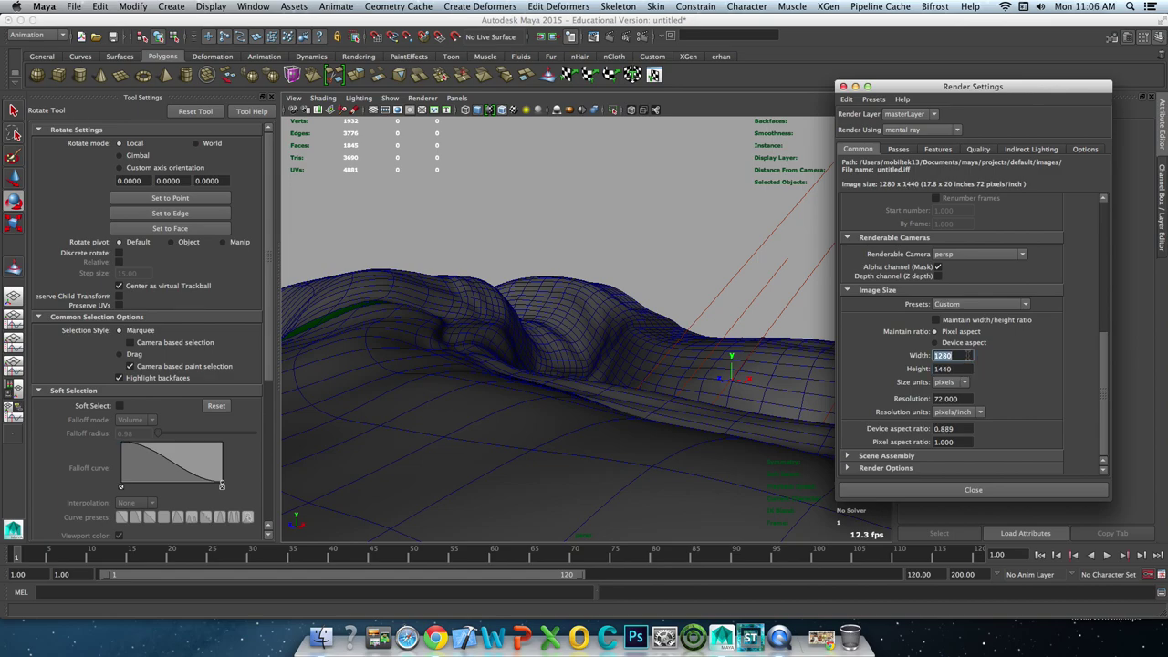
{"action": "type", "text": "2560"}
{"action": "key", "text": "Return"}
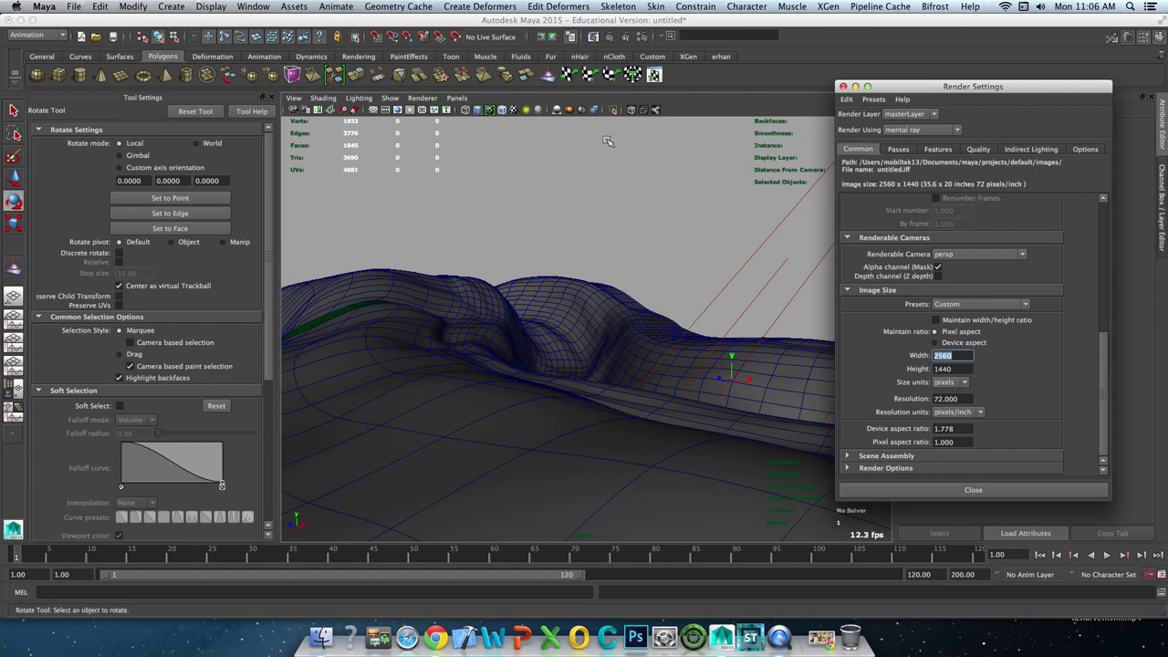
{"action": "left_click", "coordinate": [573, 178]}
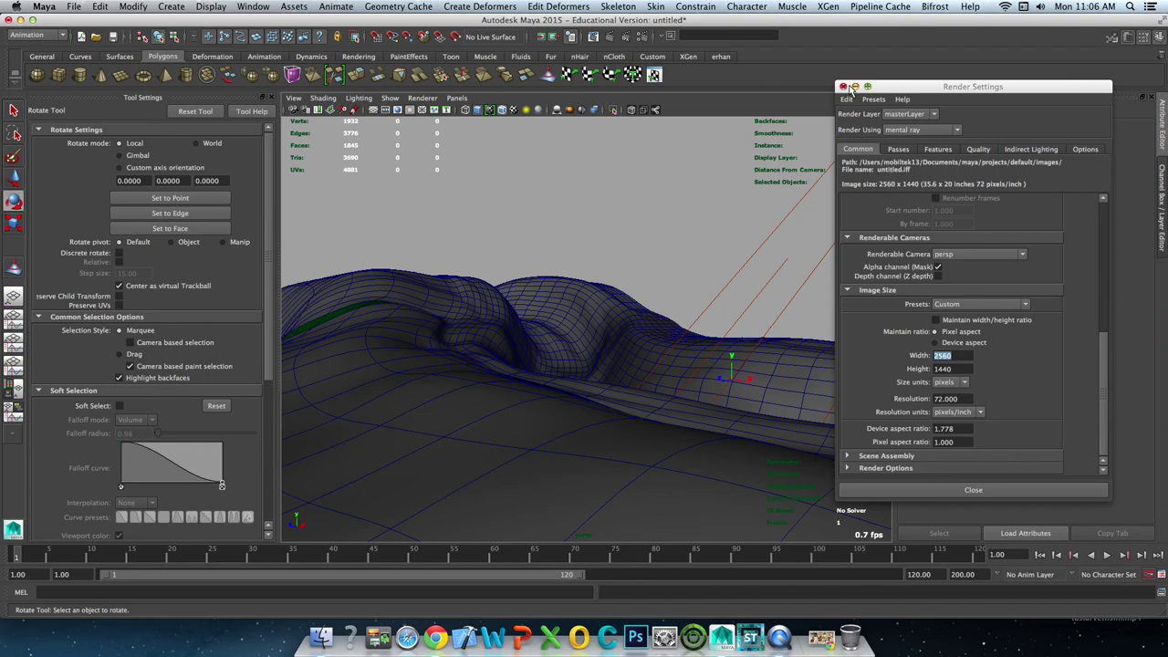
Close Render Settings, frame the whole terrain from a new angle, then switch to QuickTime Player.
{"action": "left_click", "coordinate": [843, 86]}
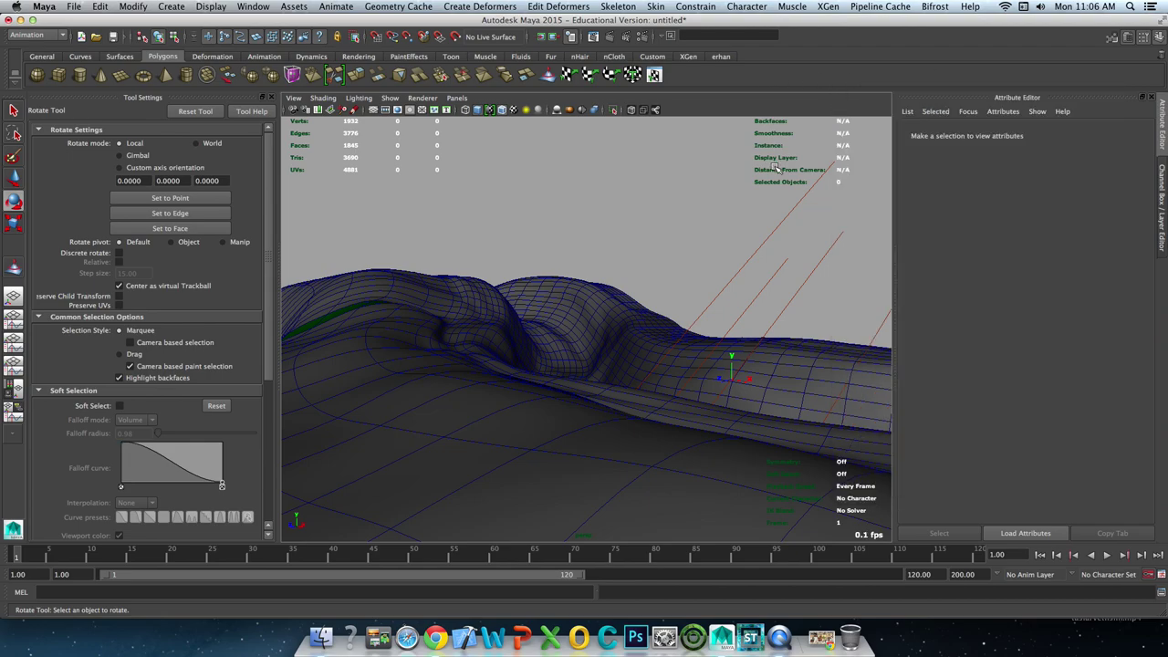
{"action": "key", "text": "f"}
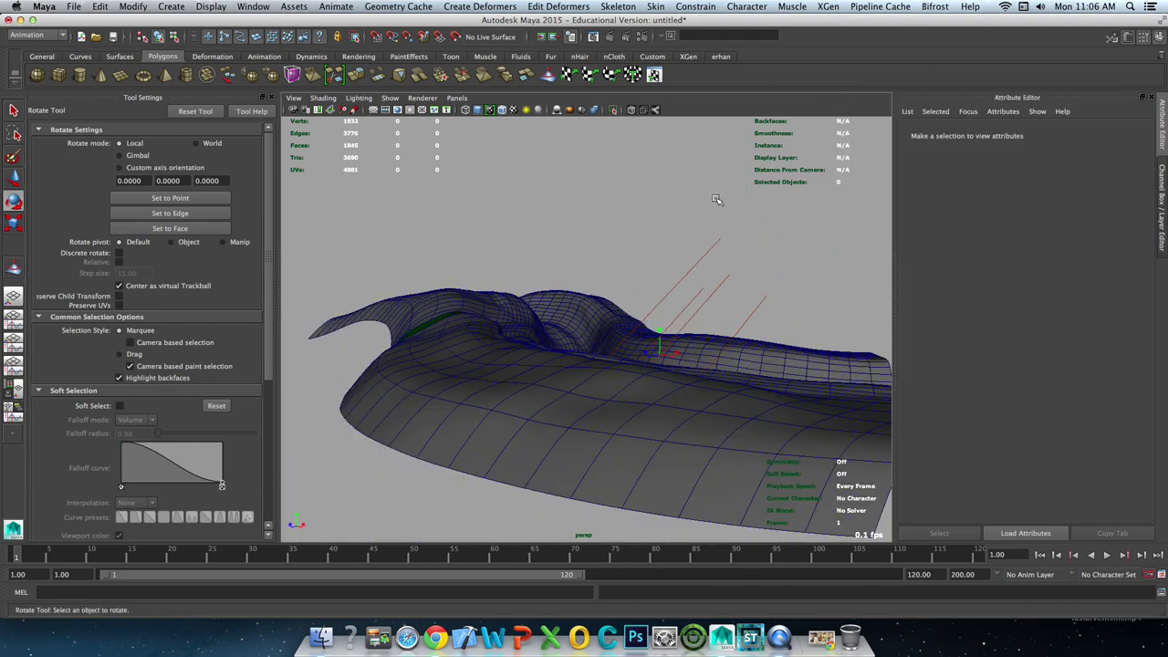
{"action": "scroll", "coordinate": [697, 222], "scroll_direction": "up", "scroll_amount": 5}
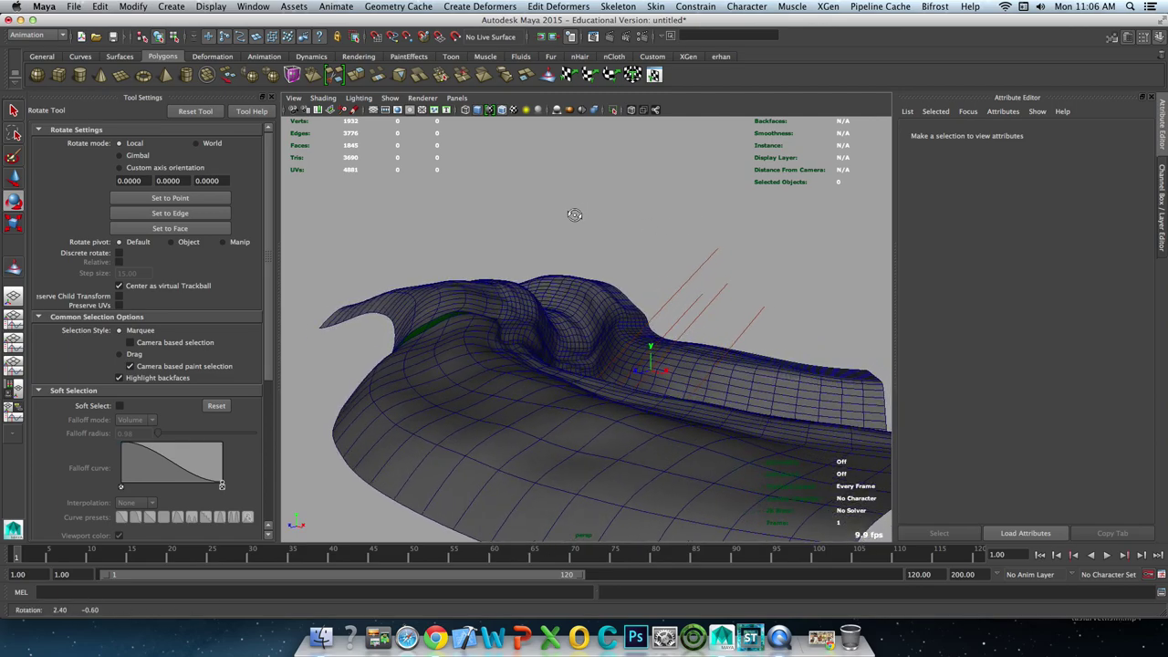
{"action": "mouse_move", "coordinate": [521, 186]}
{"action": "left_mouse_down", "text": "alt"}
{"action": "mouse_move", "coordinate": [564, 179]}
{"action": "mouse_move", "coordinate": [526, 196]}
{"action": "left_mouse_up", "text": "alt"}
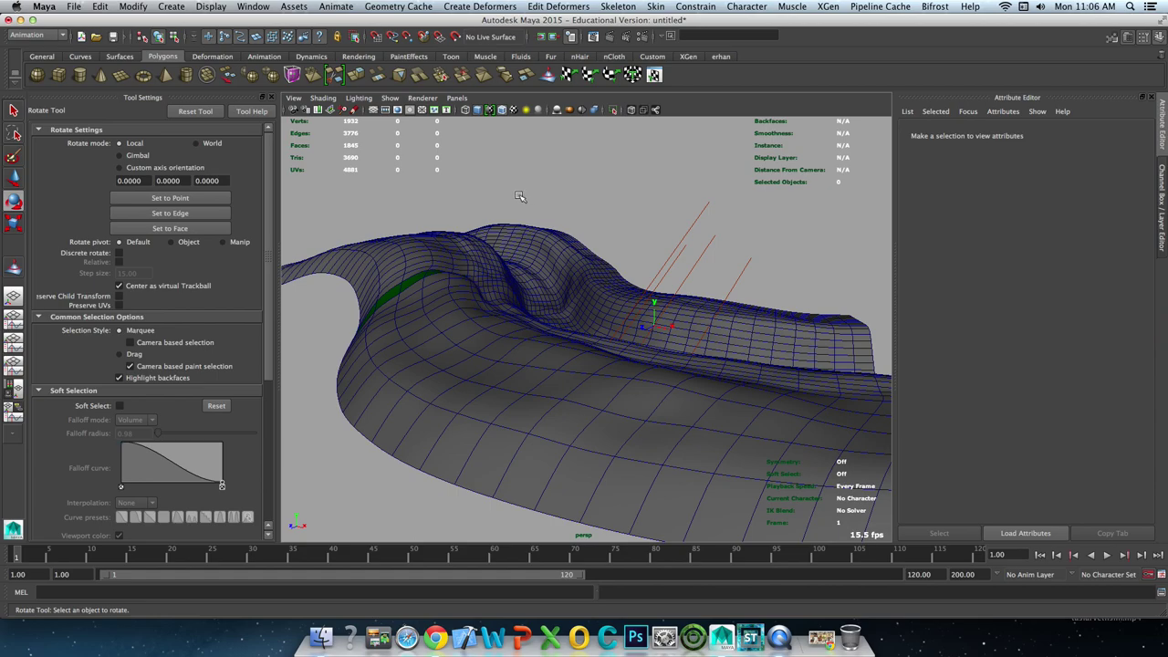
{"action": "left_click", "coordinate": [781, 639]}
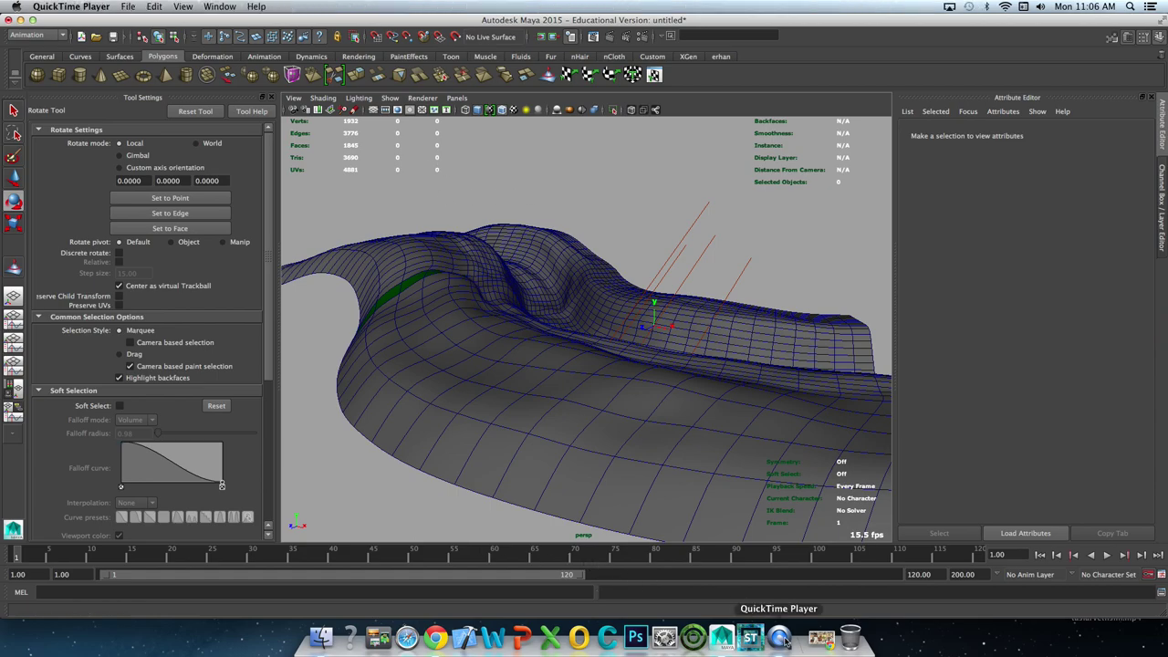